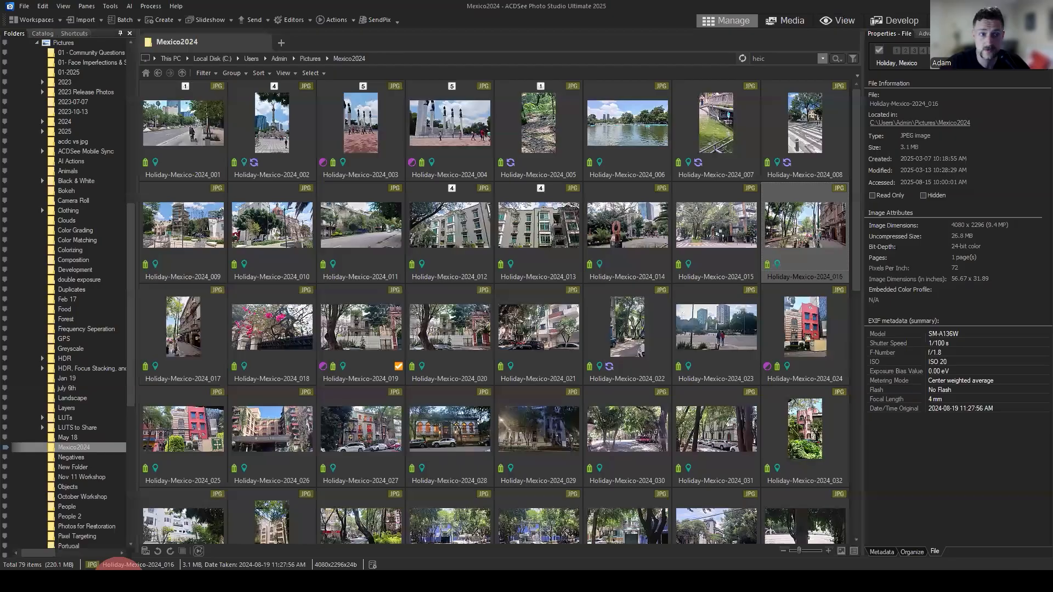
Switch to Chrome and view the upcoming Free Workshops on the ACDSee Connect site at full window size, ending back in ACDSee Photo Studio.
left_click(119, 581)
left_click(427, 24)
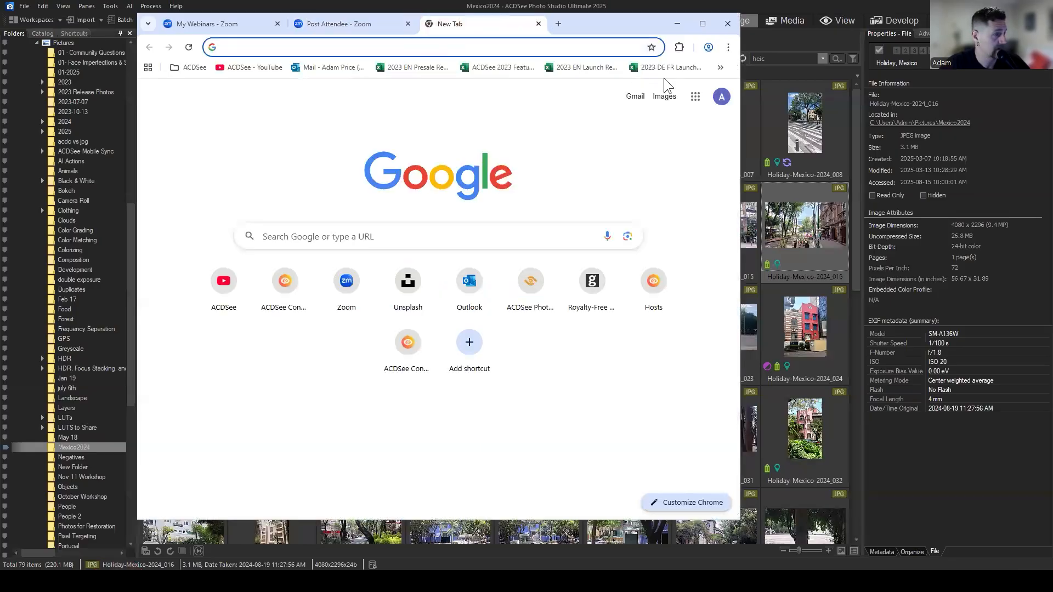
left_click(720, 67)
left_click(592, 120)
left_click(702, 24)
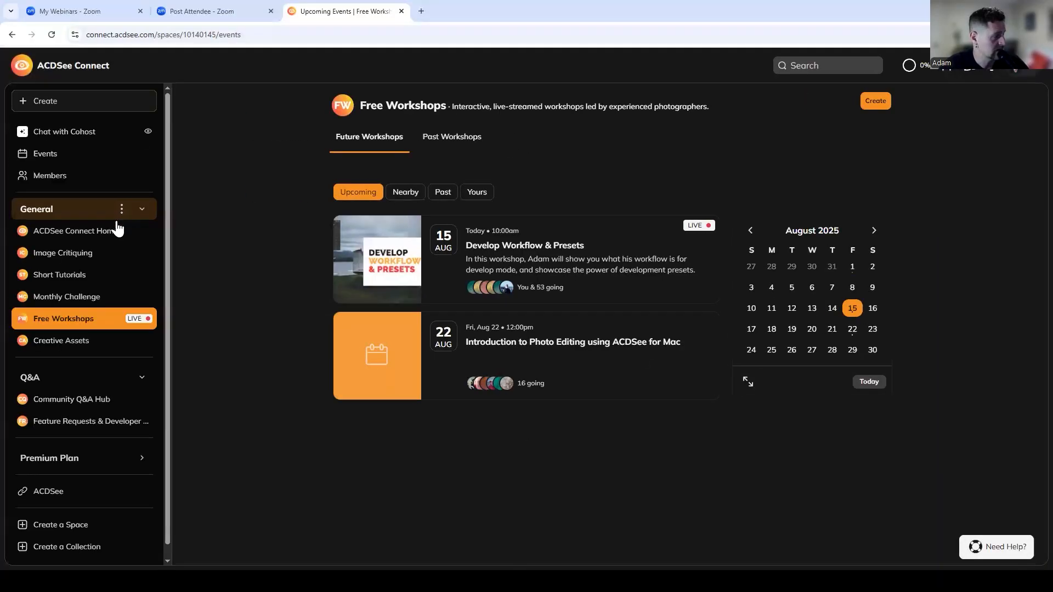
scroll(136, 398, "down", 1)
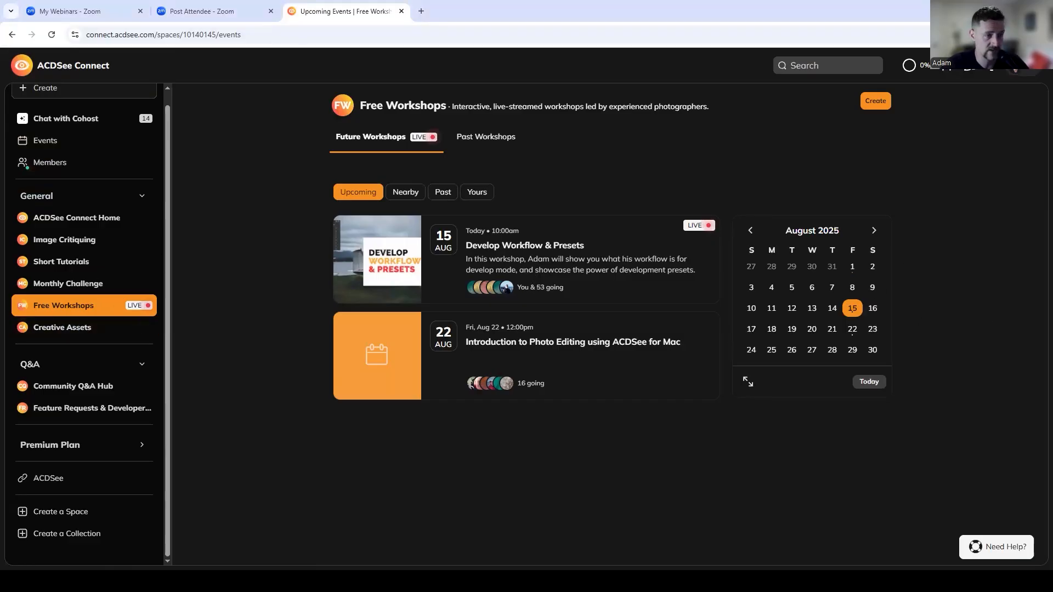
left_click(990, 9)
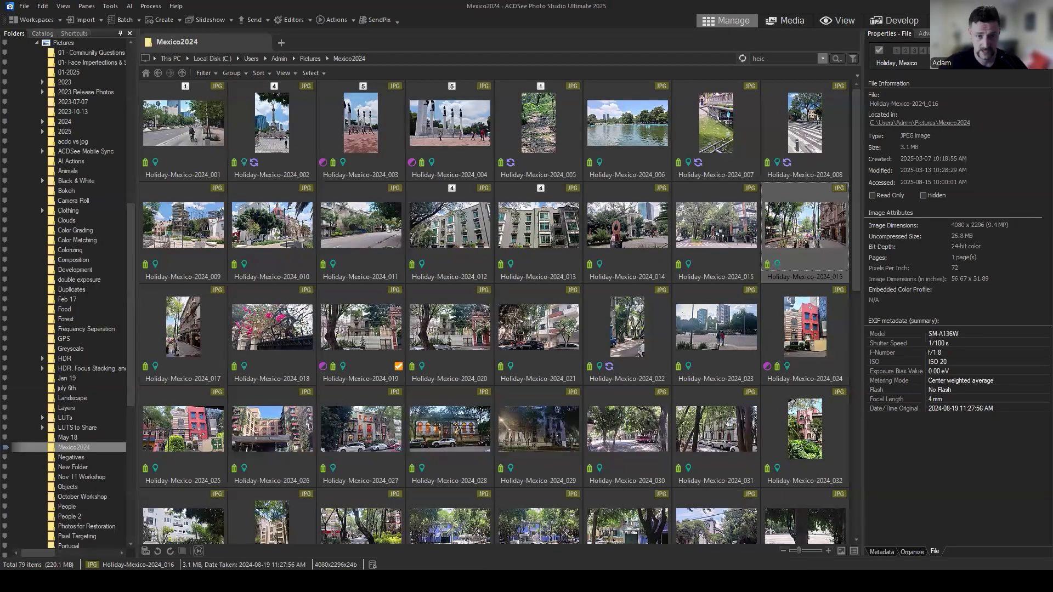
Open Holiday-Mexico-2024_016 in Develop mode and expand the Black & White category of develop presets.
left_click(981, 478)
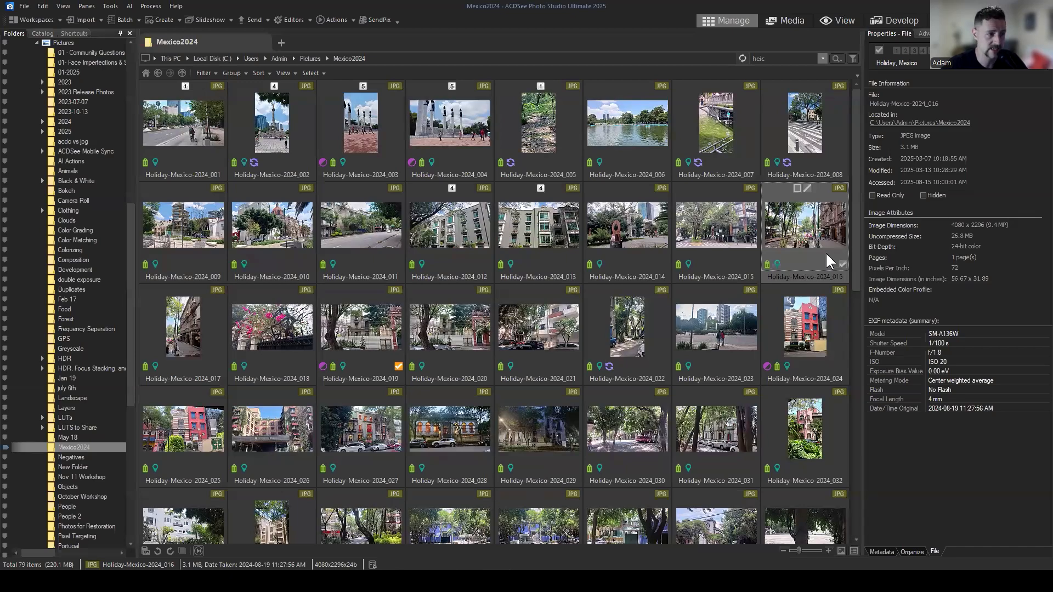
left_click(894, 20)
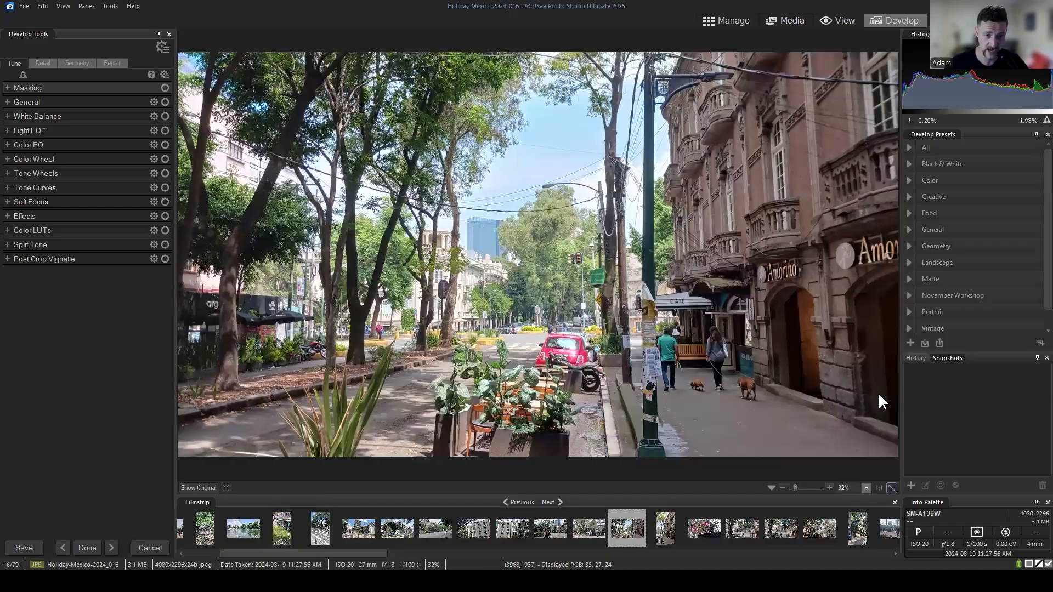
left_click(943, 417)
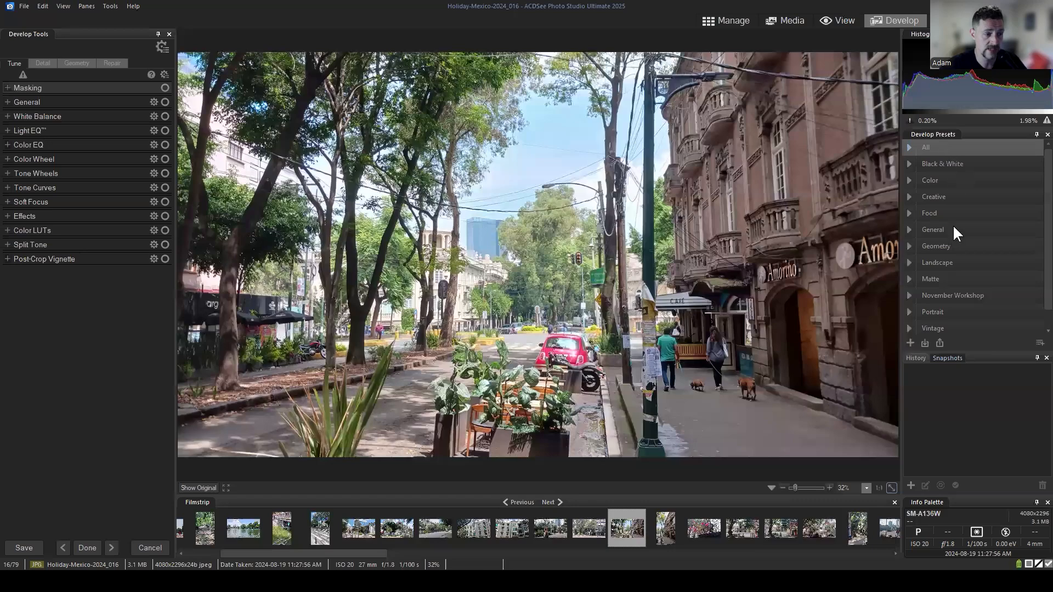
scroll(953, 264, "down", 1)
scroll(954, 311, "up", 1)
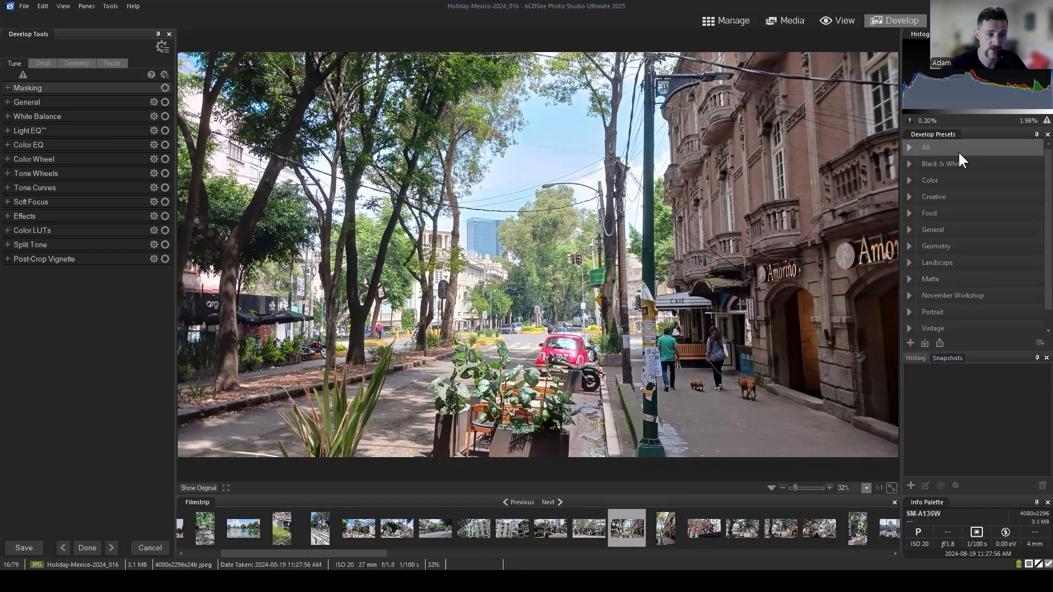
scroll(965, 277, "down", 1)
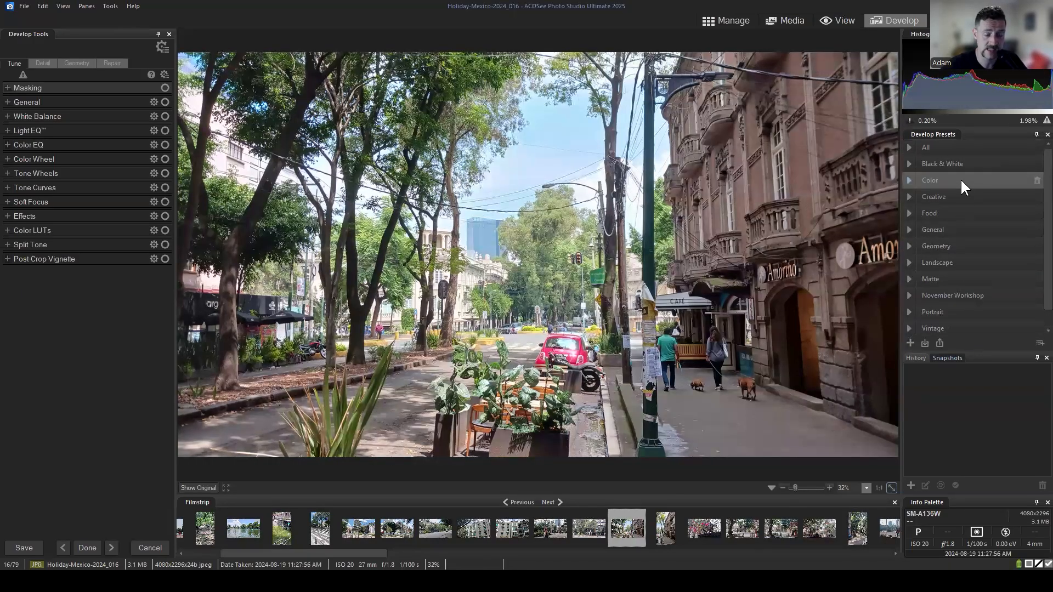
scroll(959, 179, "up", 1)
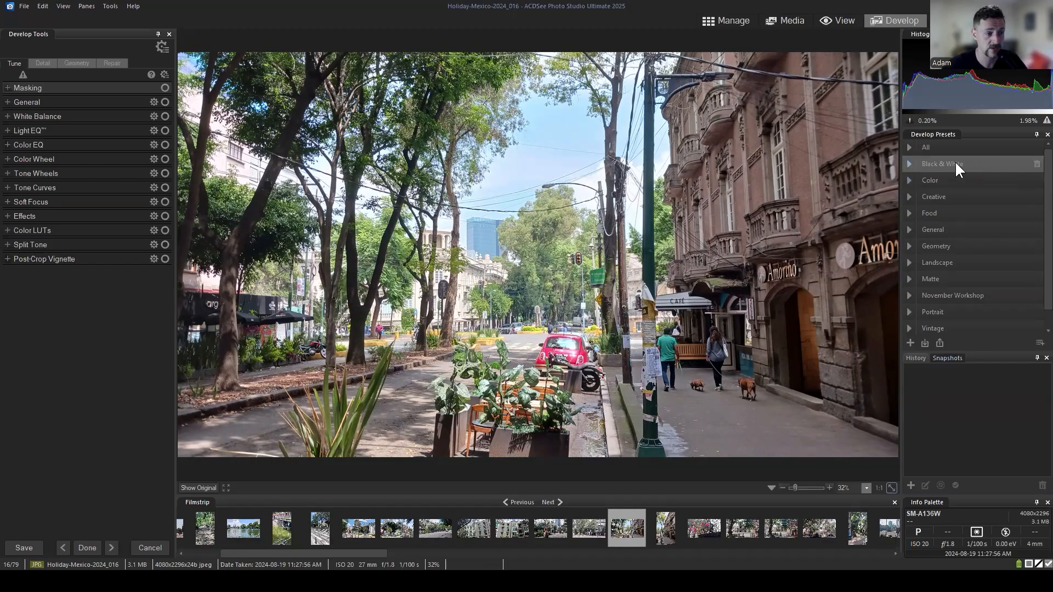
left_click(908, 164)
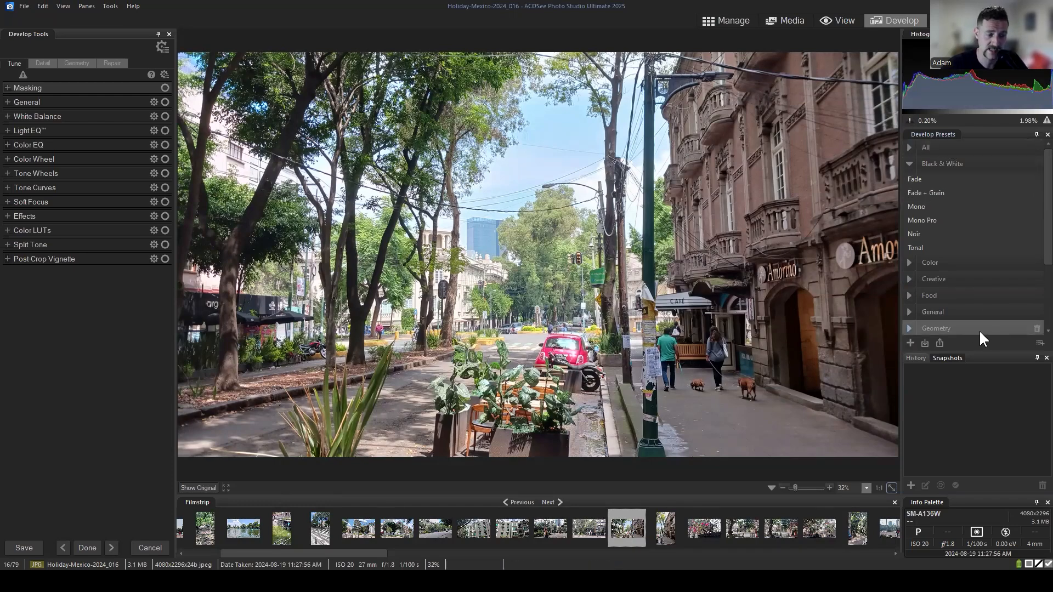
Try the Fade, Fade + Grain, Mono Pro, Noir and Tonal black-and-white presets on the photo, settling on Mono.
left_click(944, 178)
left_click(945, 192)
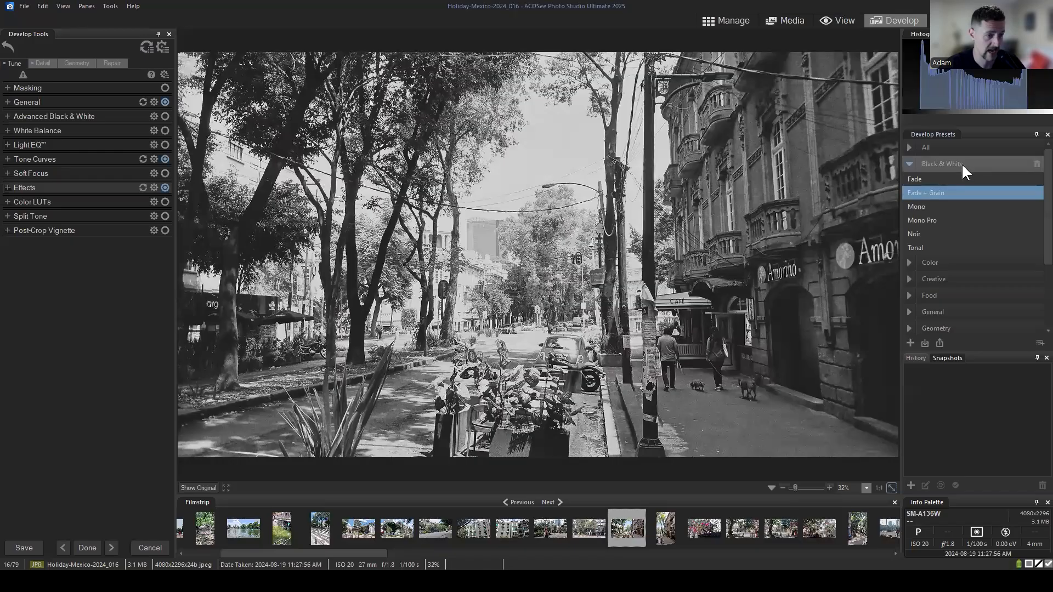
left_click(945, 206)
left_click(943, 219)
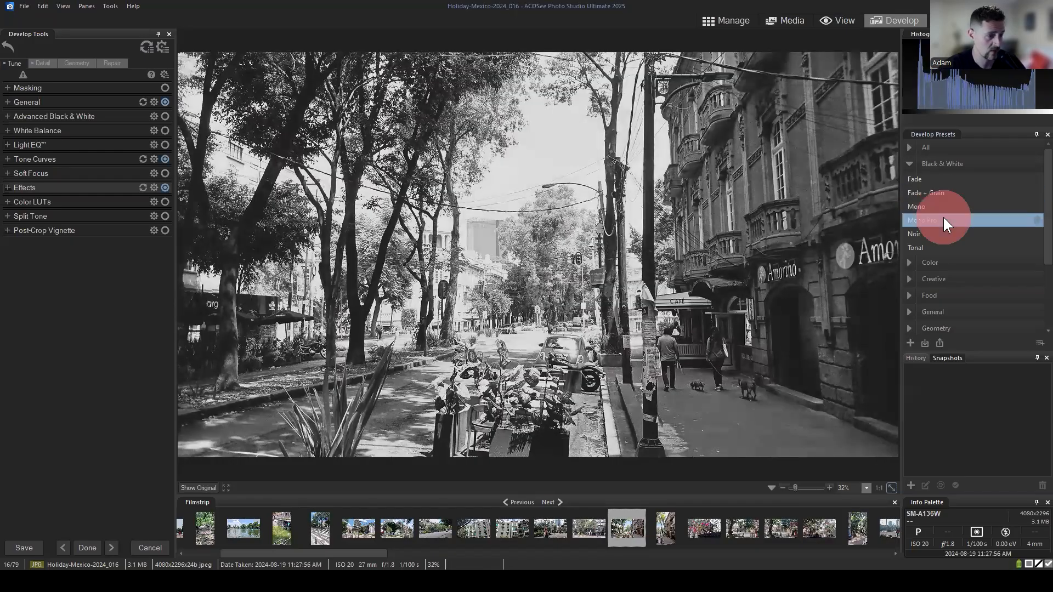
left_click(933, 233)
left_click(939, 247)
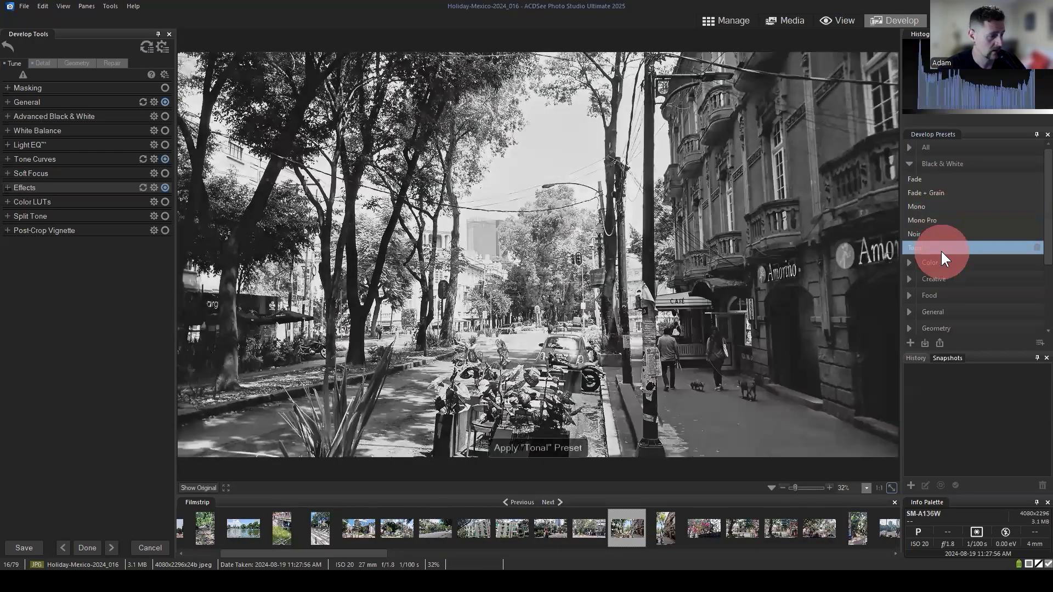
left_click(940, 206)
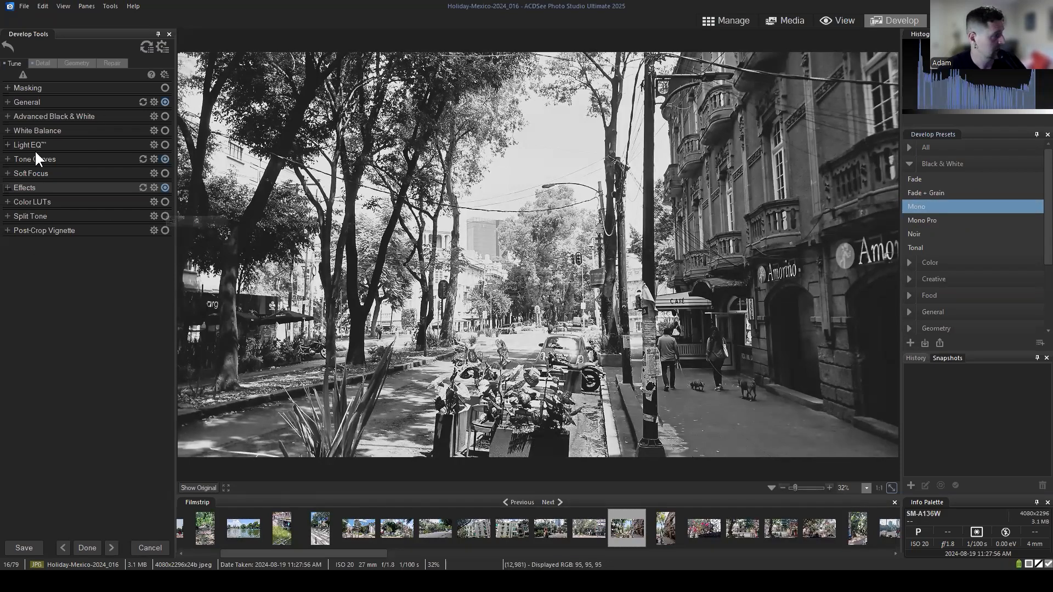
Examine the General and Tone Curves settings that the Mono preset applied, collapsing each group when done.
left_click(8, 102)
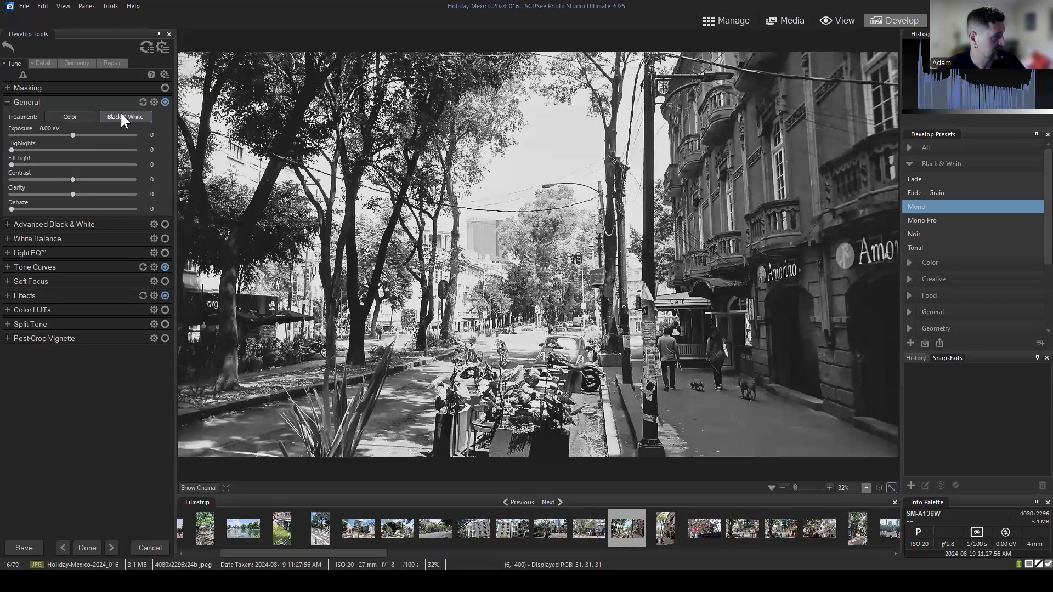
left_click(12, 98)
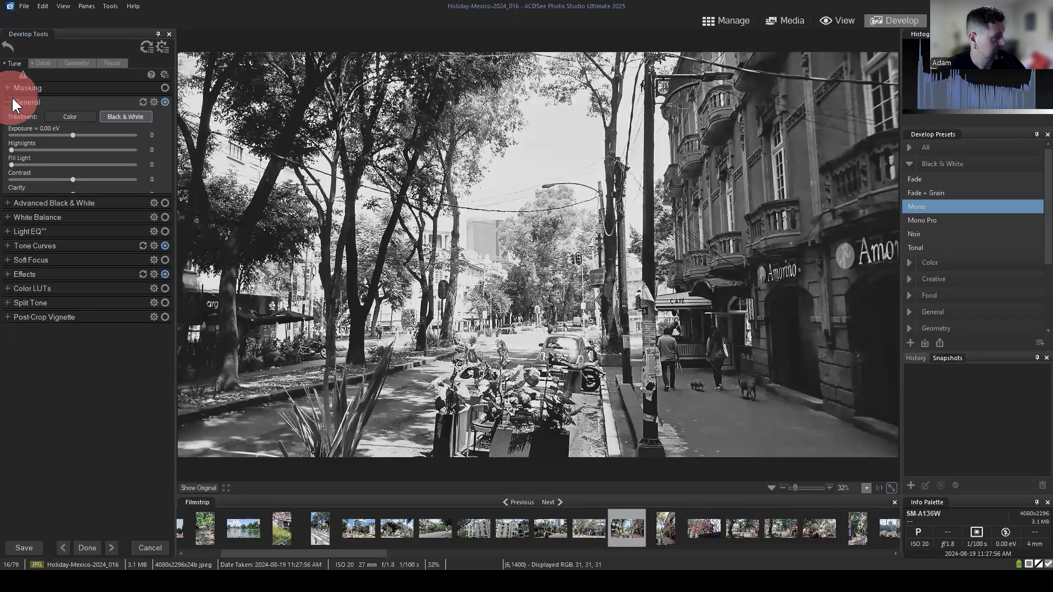
left_click(36, 159)
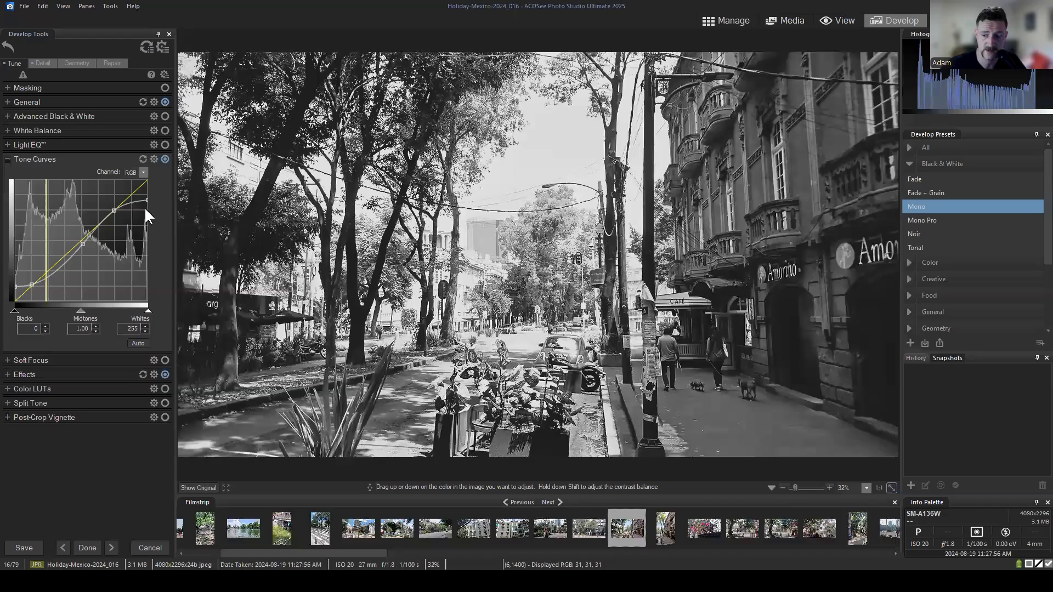
left_click(8, 159)
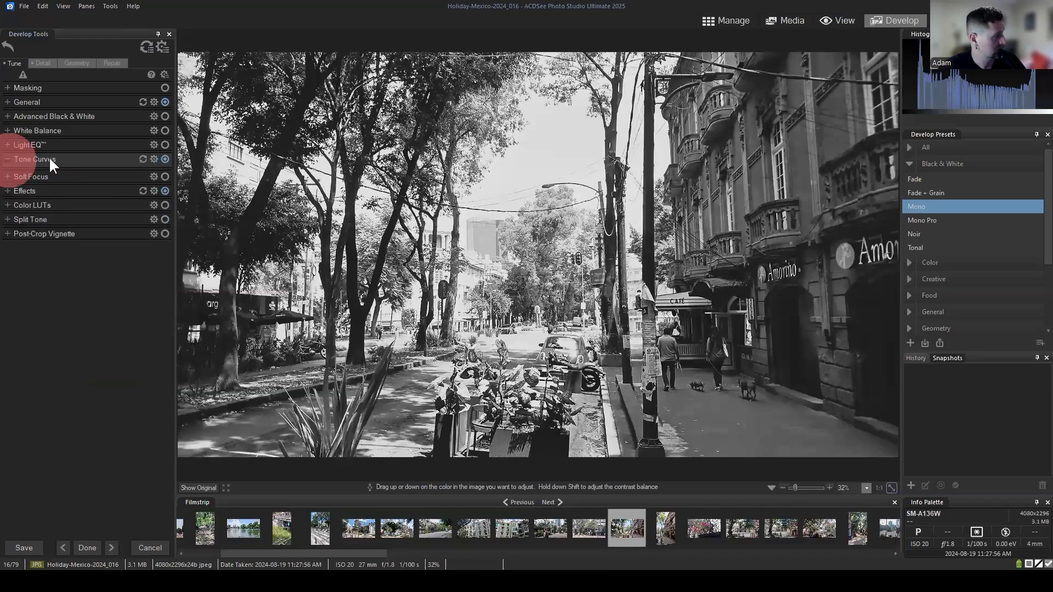
left_click(8, 159)
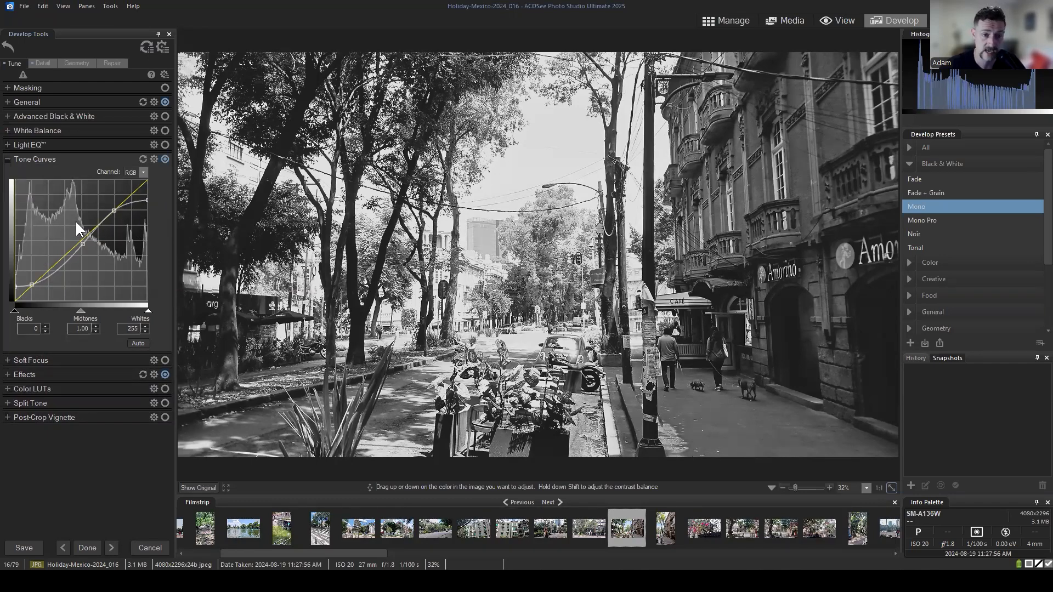
left_click(9, 159)
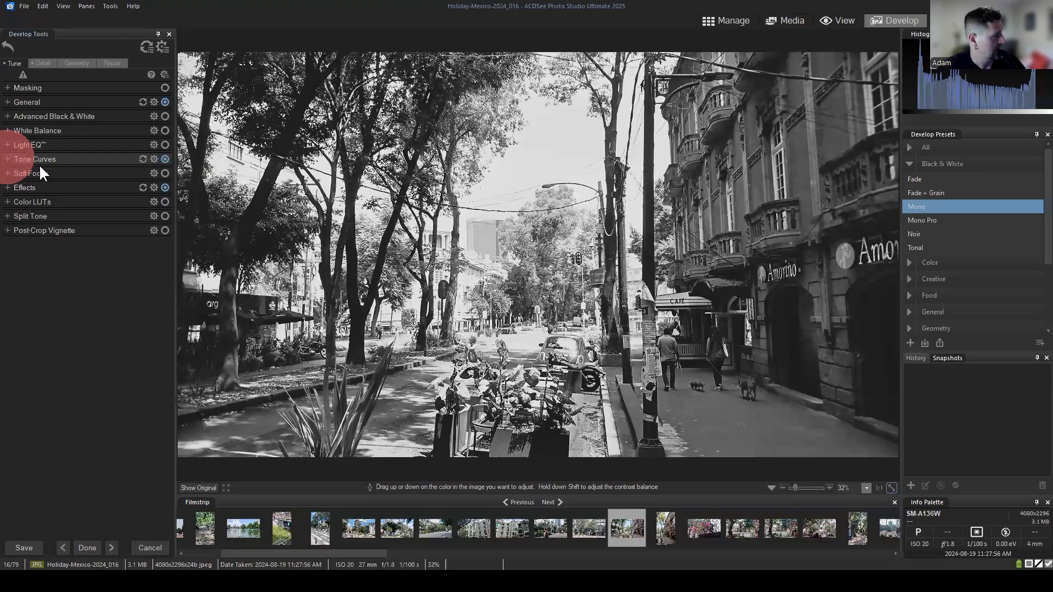
Review the Mono photo effect's preset choices, blend mode and opacity in the Effects group, leaving its settings unaltered.
left_click(8, 188)
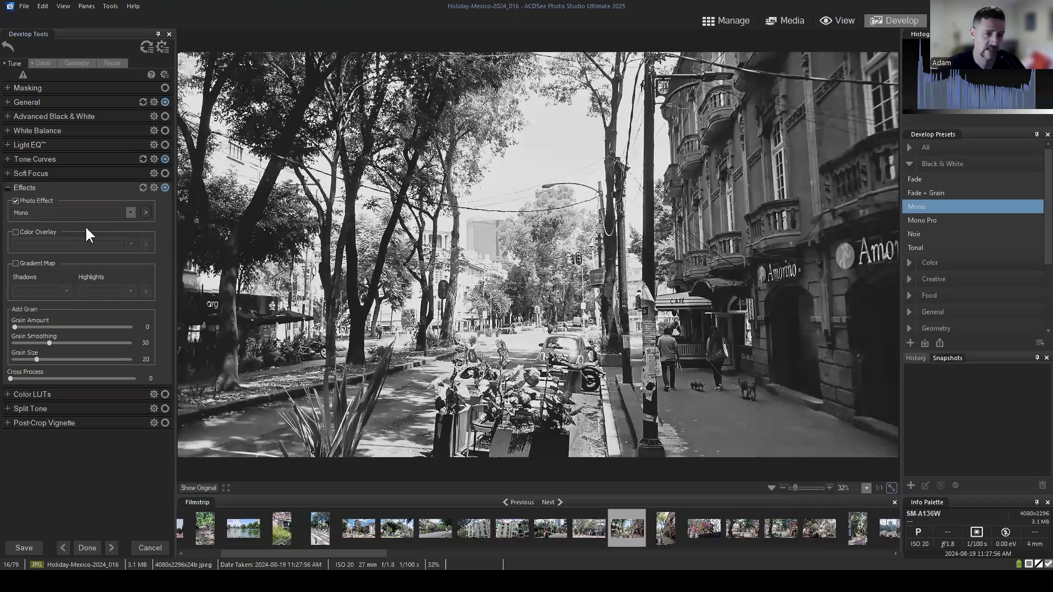
left_click(130, 212)
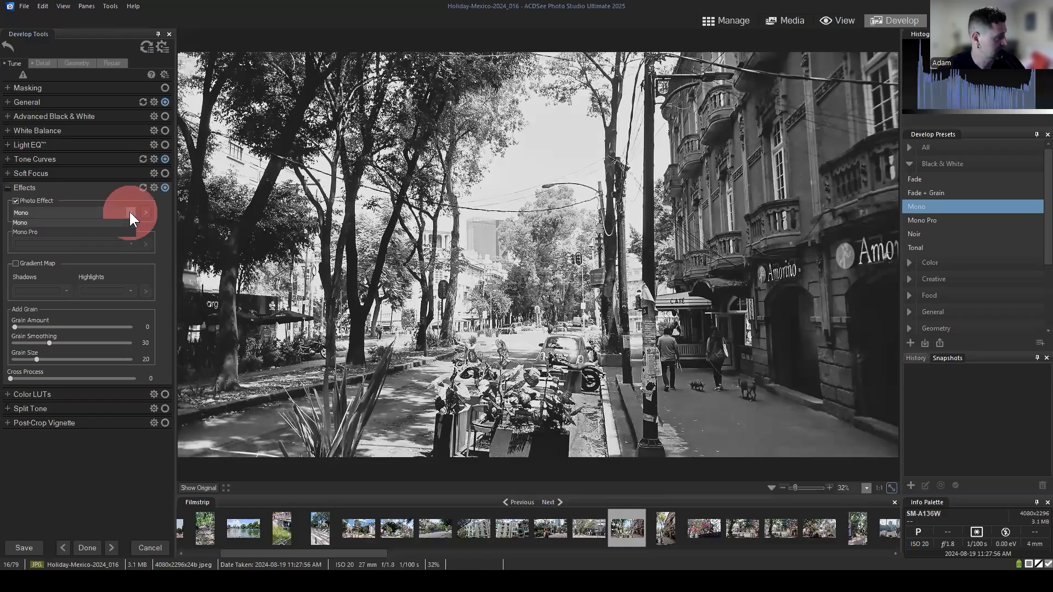
left_click(146, 212)
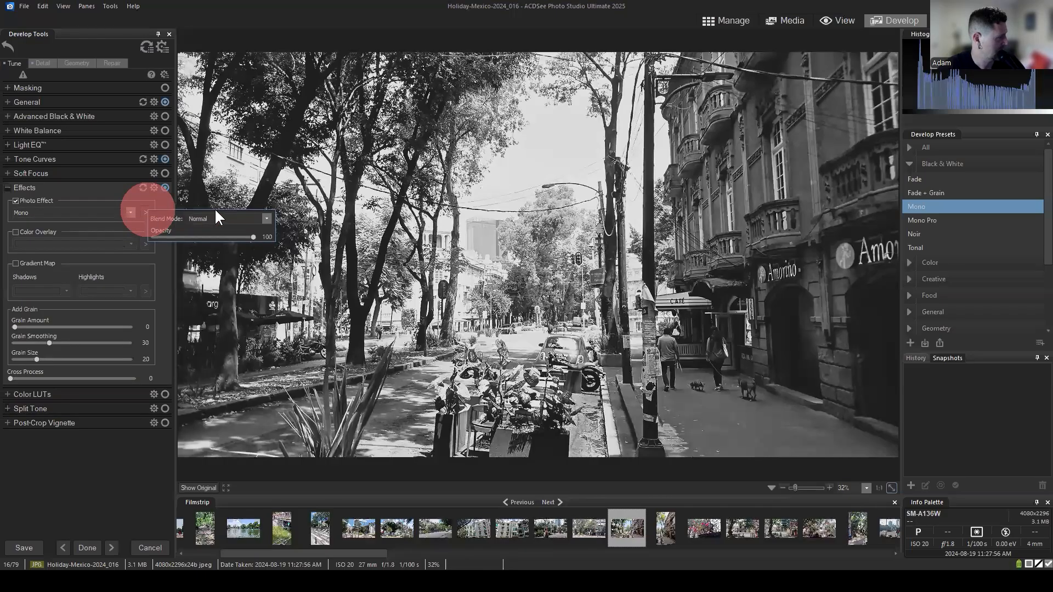
left_click(158, 201)
left_click(142, 214)
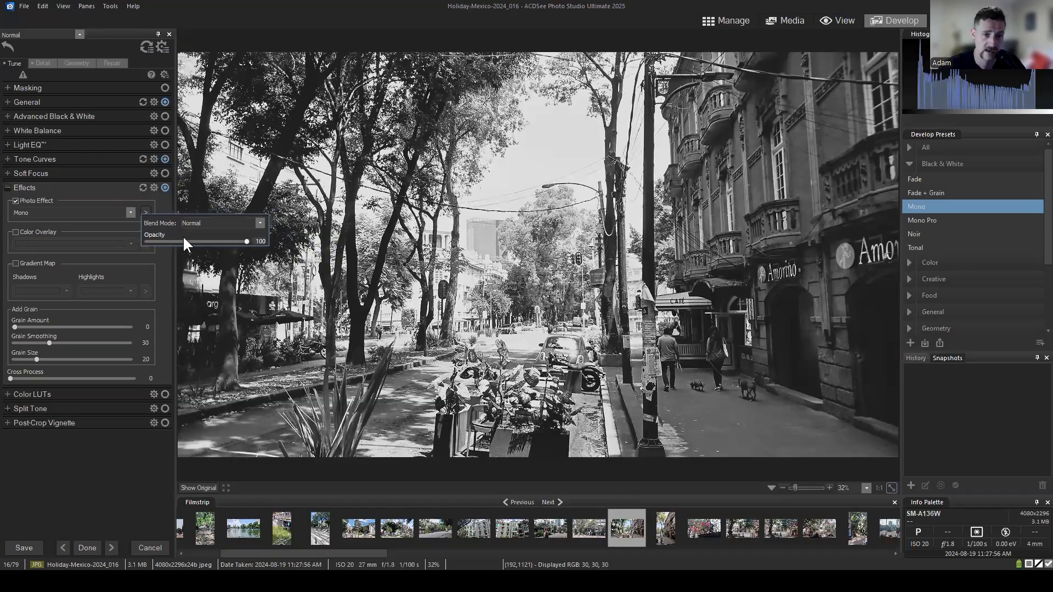
left_click(159, 204)
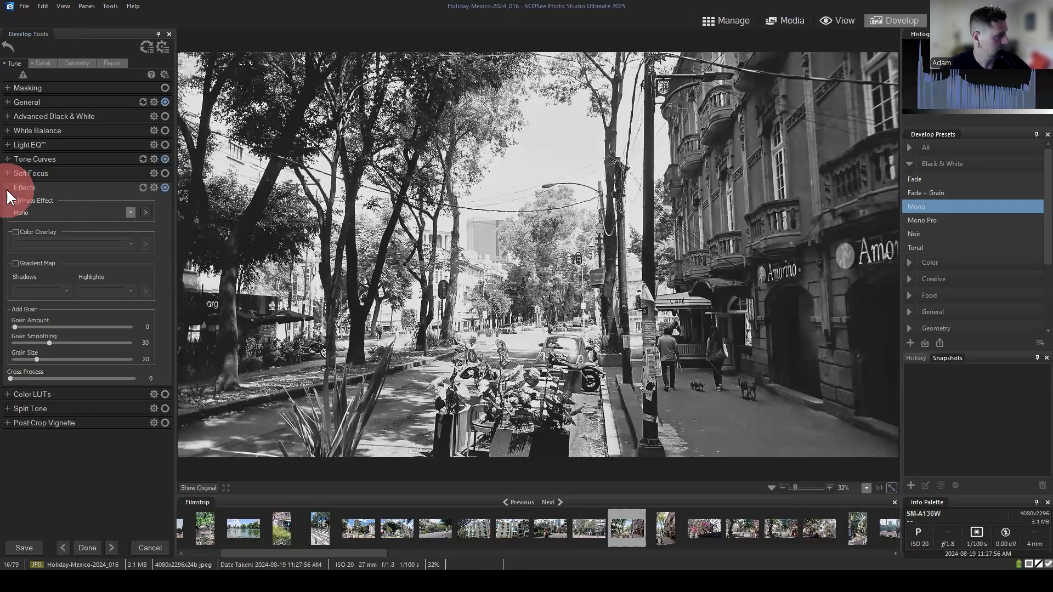
left_click(24, 187)
left_click(971, 387)
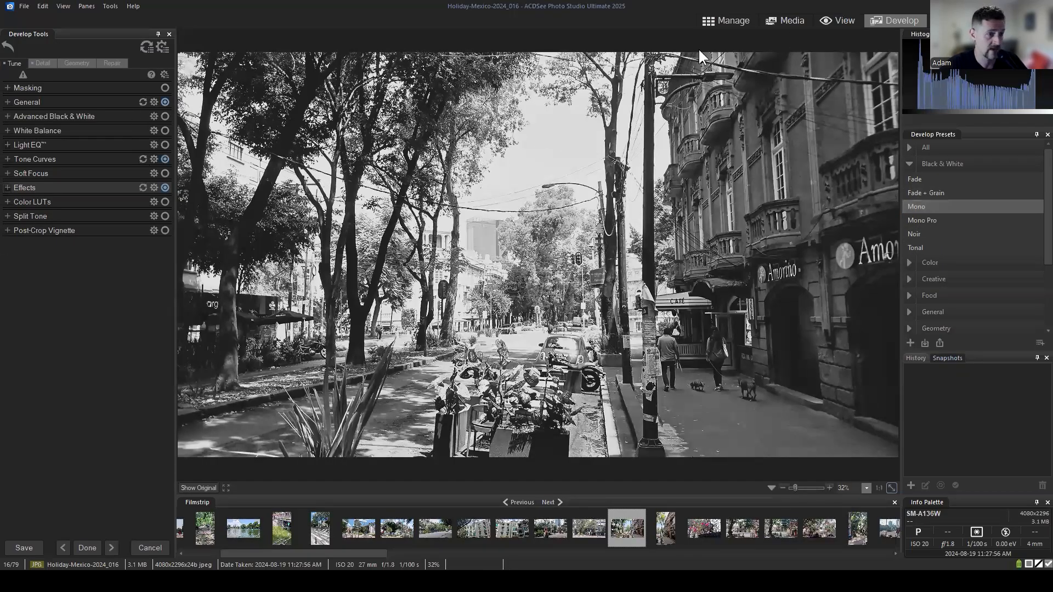
Return to Manage mode with the Mono edit kept, and reopen Holiday-Mexico-2024_016 in Develop mode.
left_click(715, 19)
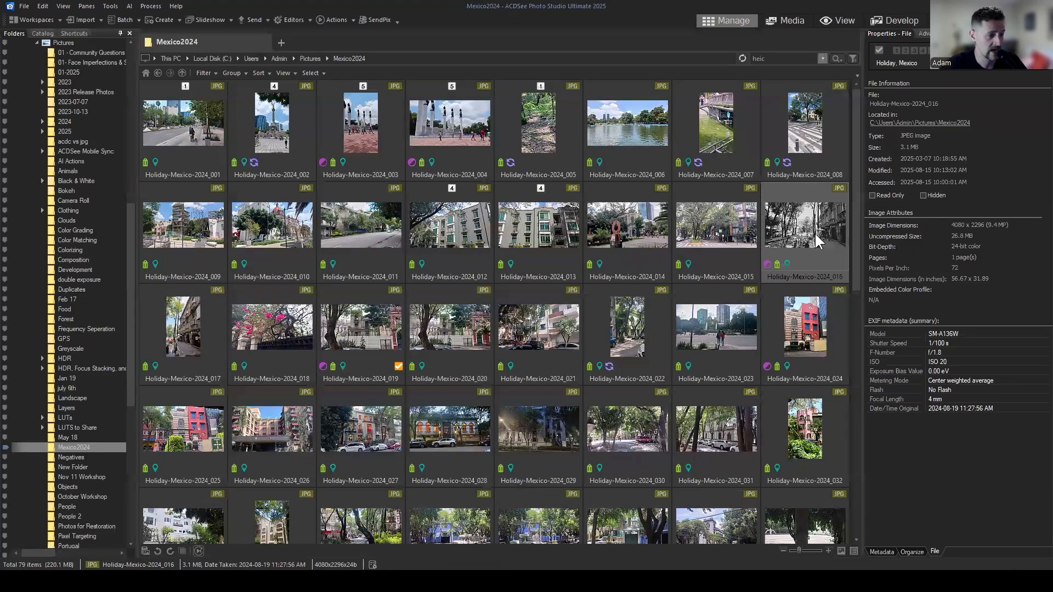
left_click(814, 233)
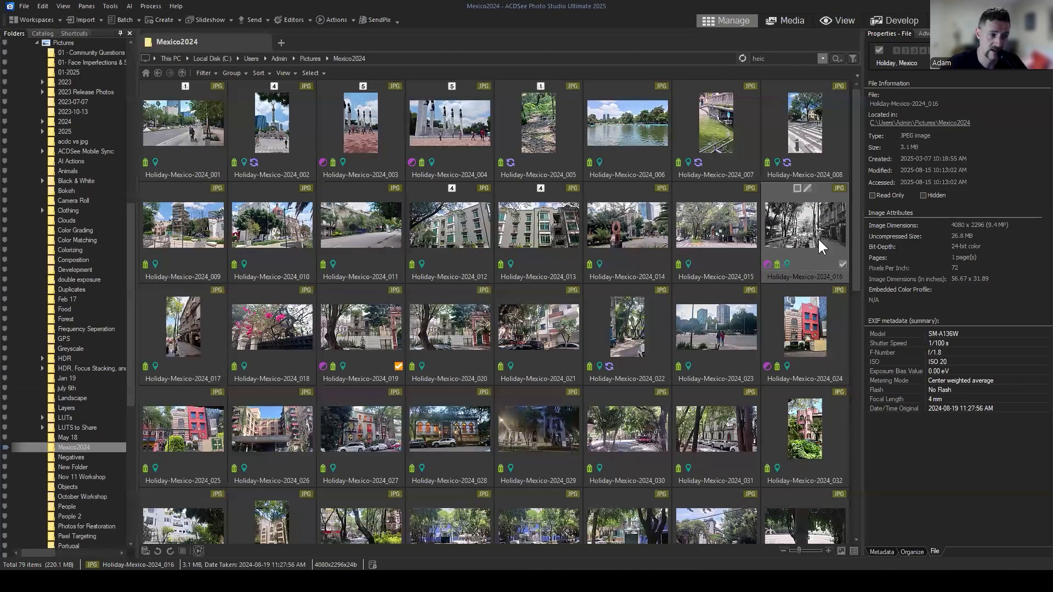
left_click(910, 20)
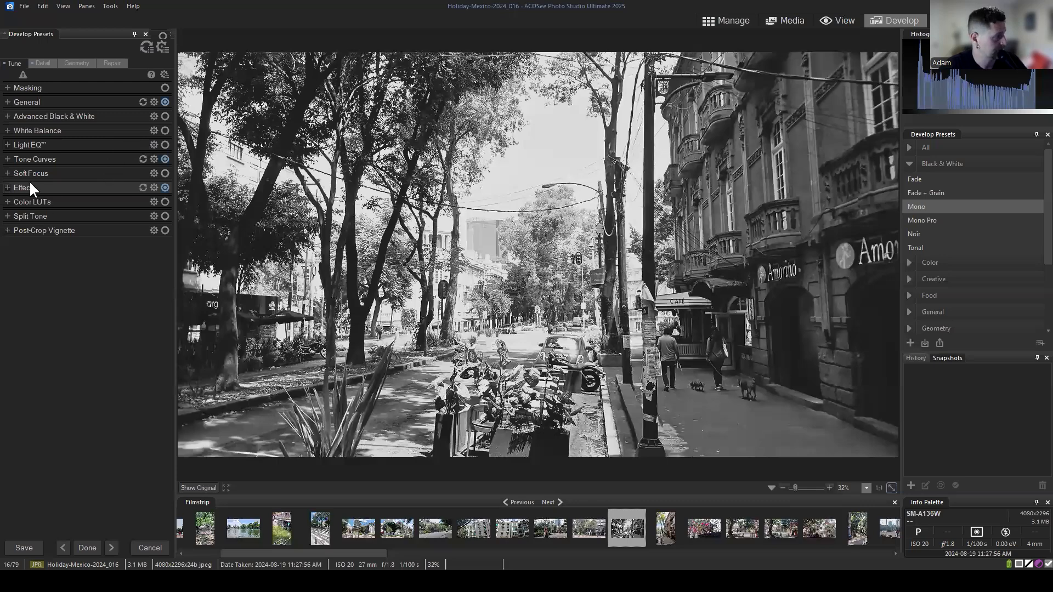
Lower the black endpoint of the RGB tone curve to the graph's bottom corner and return to Manage mode with the edit kept.
left_click(7, 160)
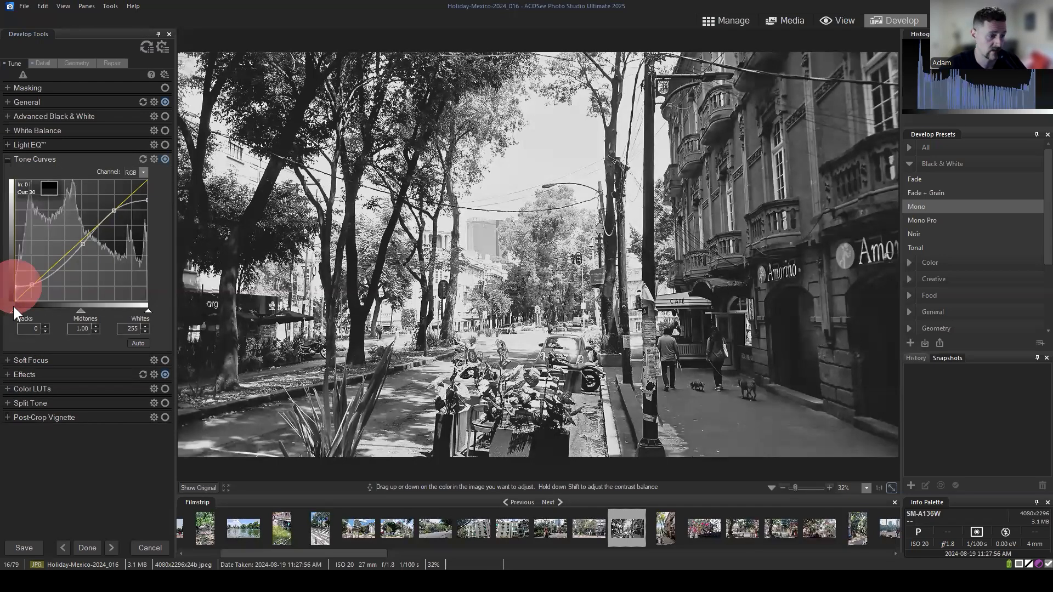
left_click(12, 304)
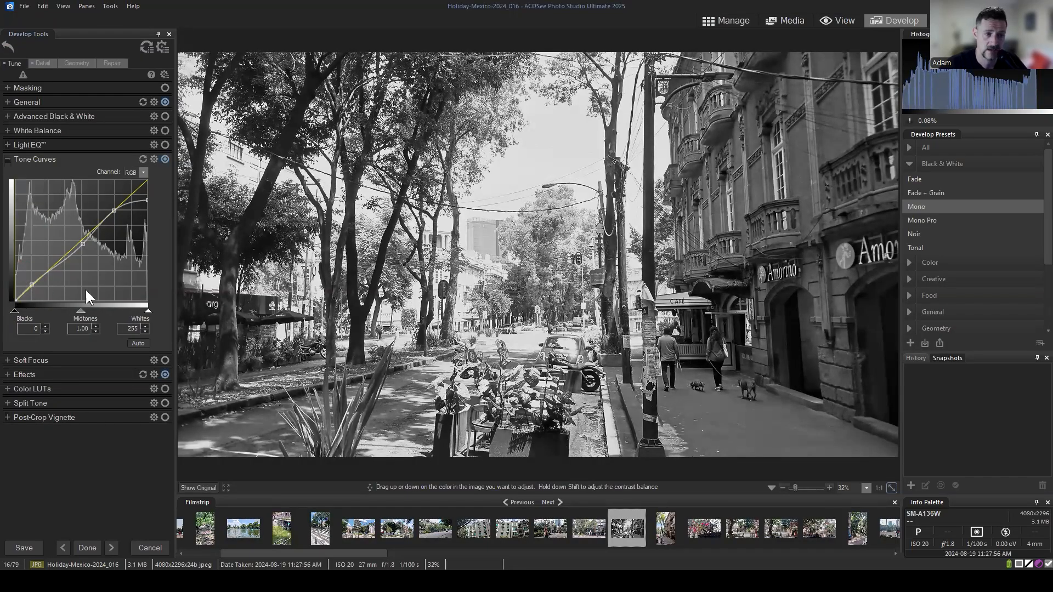
left_click(723, 22)
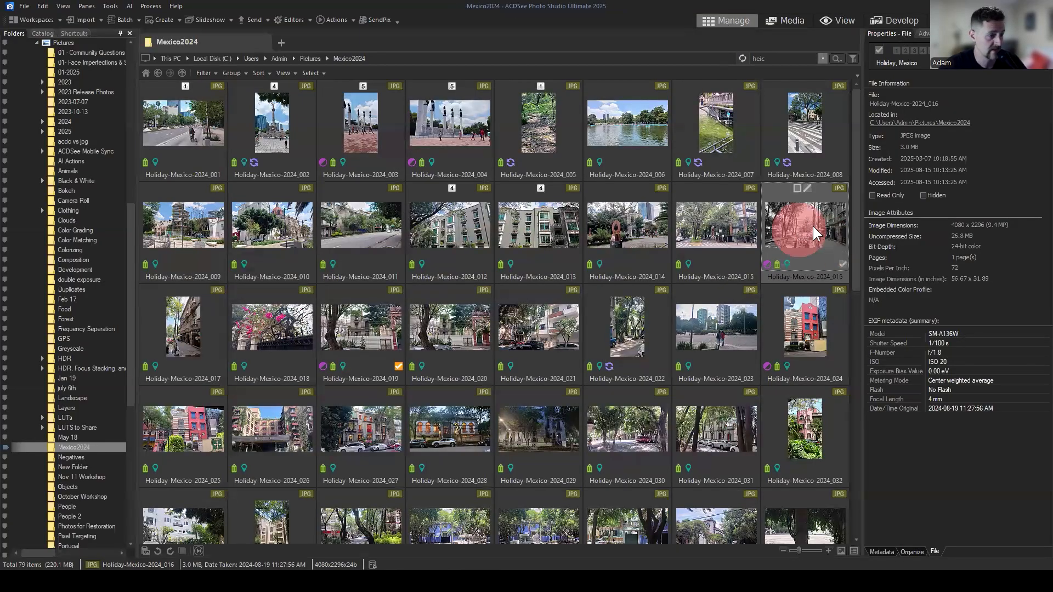
Reopen Holiday-Mexico-2024_016 in Develop mode and collapse the Black & White preset category.
left_click(902, 23)
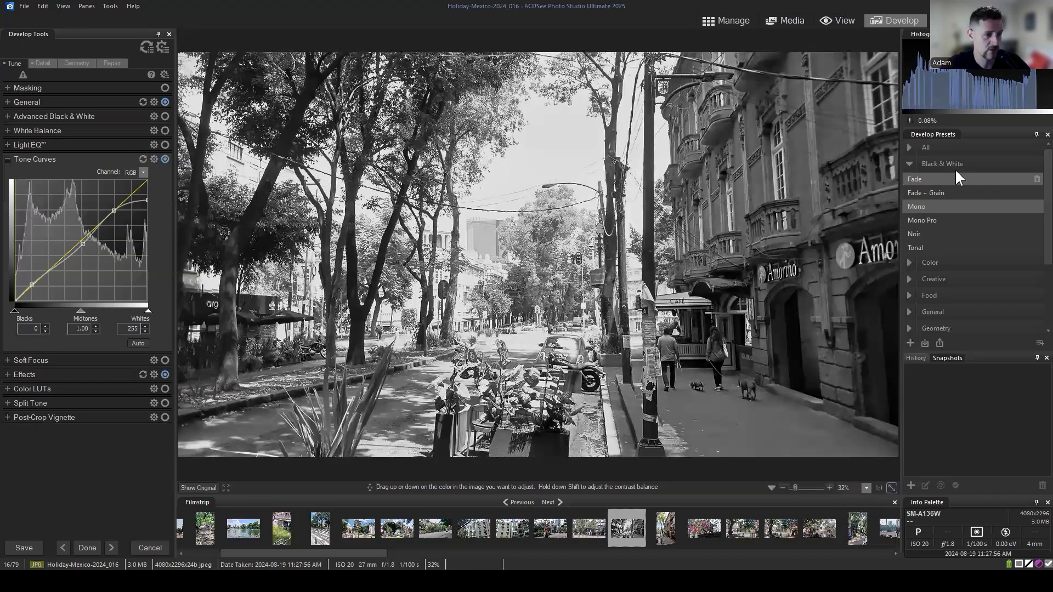
left_click(908, 163)
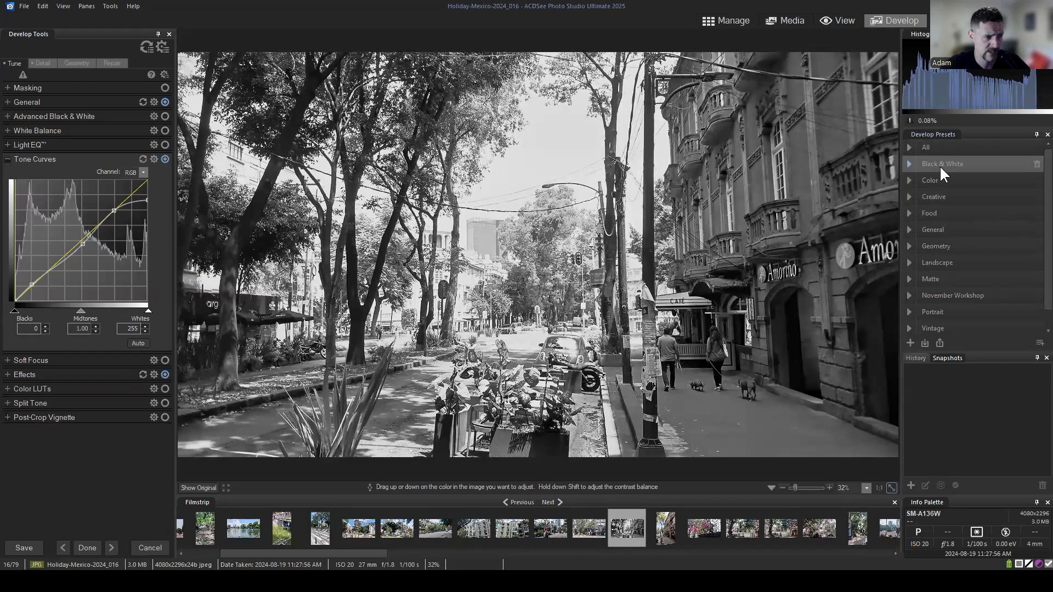
Try the Vintage presets VT01, VT02, VT03 and VT04 on the photo, ending with VT03 applied.
scroll(957, 203, "down", 1)
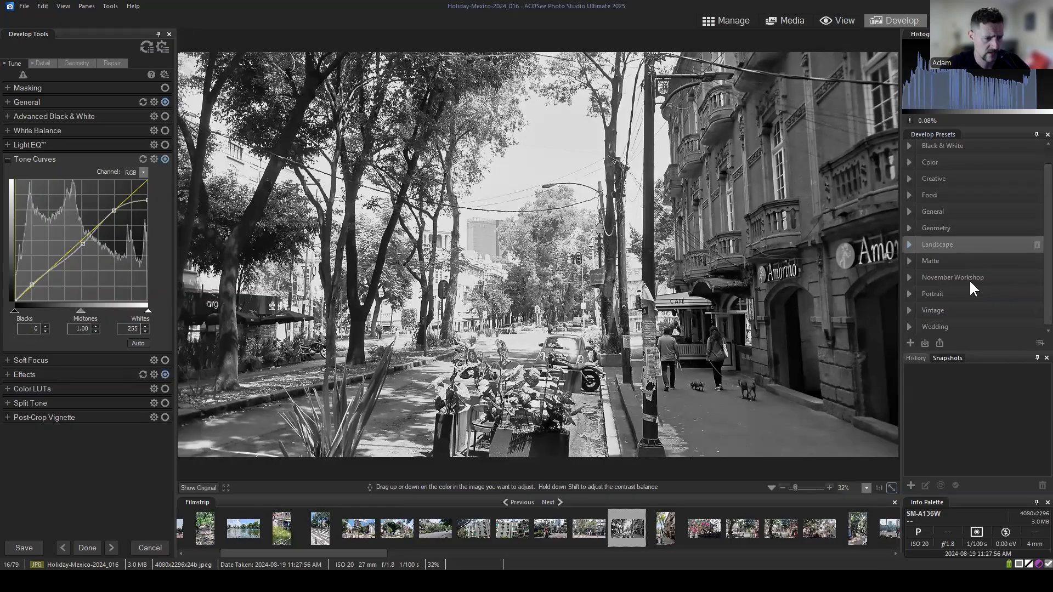
left_click(911, 308)
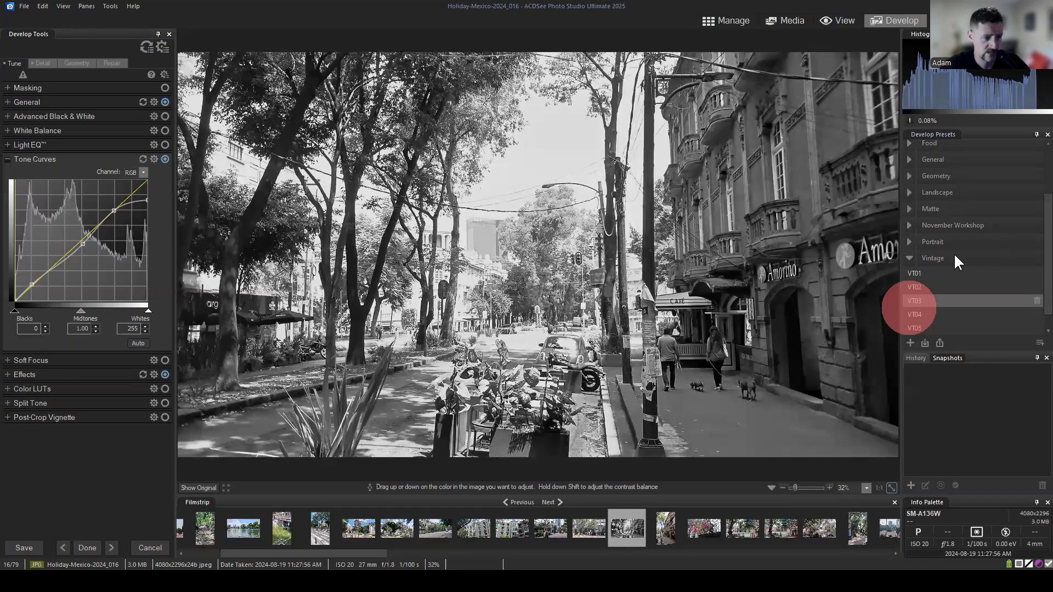
left_click(935, 253)
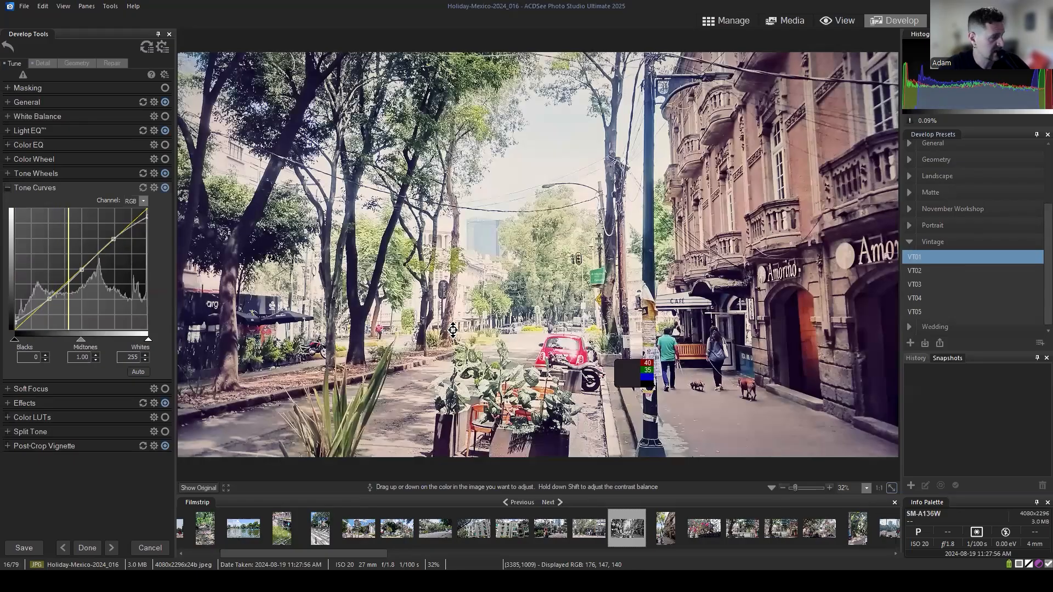
left_click(932, 270)
left_click(942, 284)
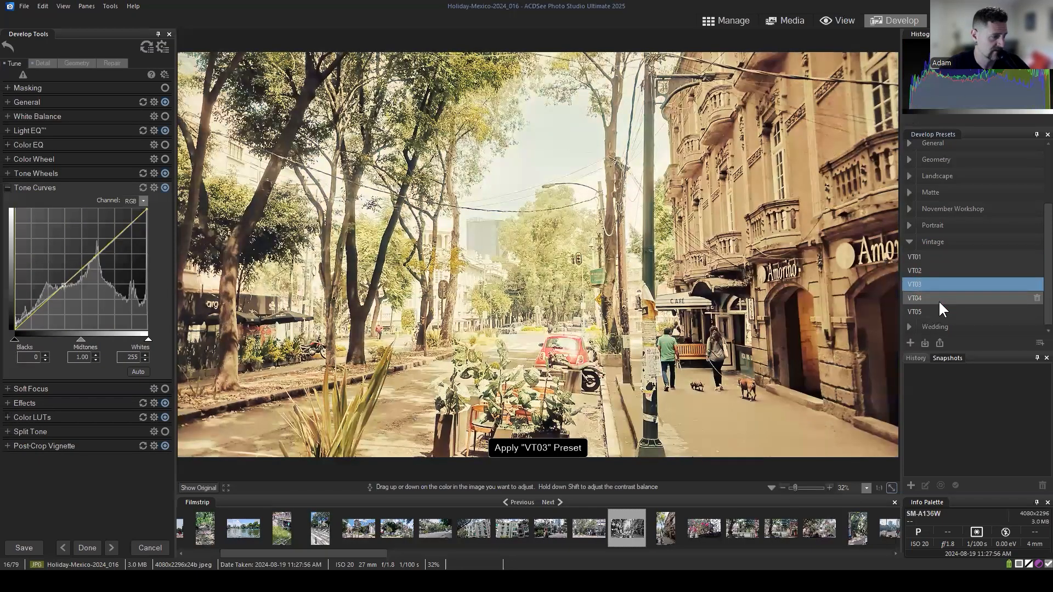
left_click(939, 299)
left_click(928, 284)
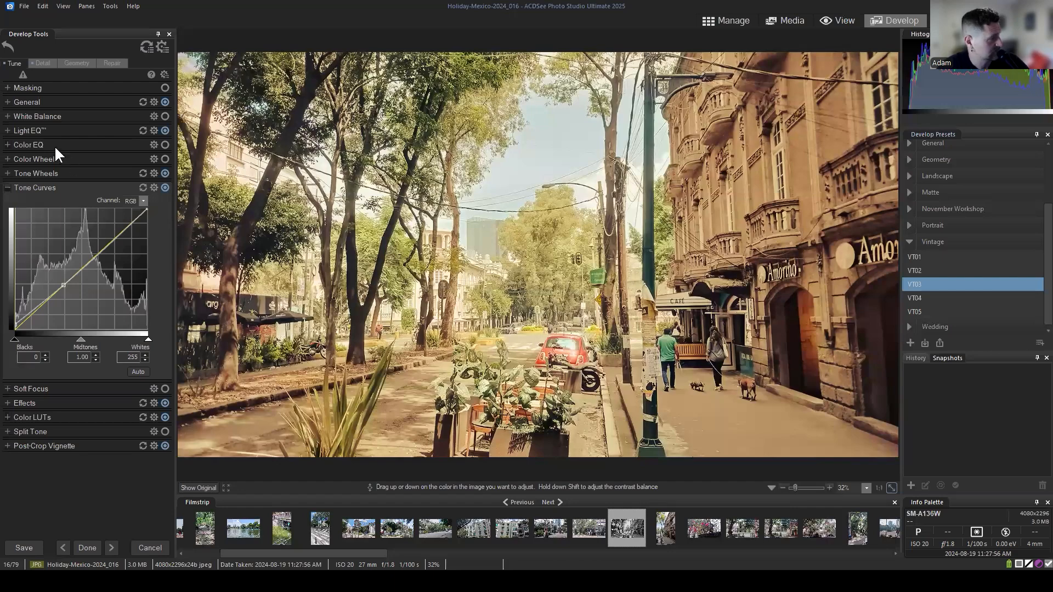
Review the values the VT03 preset uses in the General, Light EQ and Tone Wheels groups, leaving them unaltered.
left_click(9, 102)
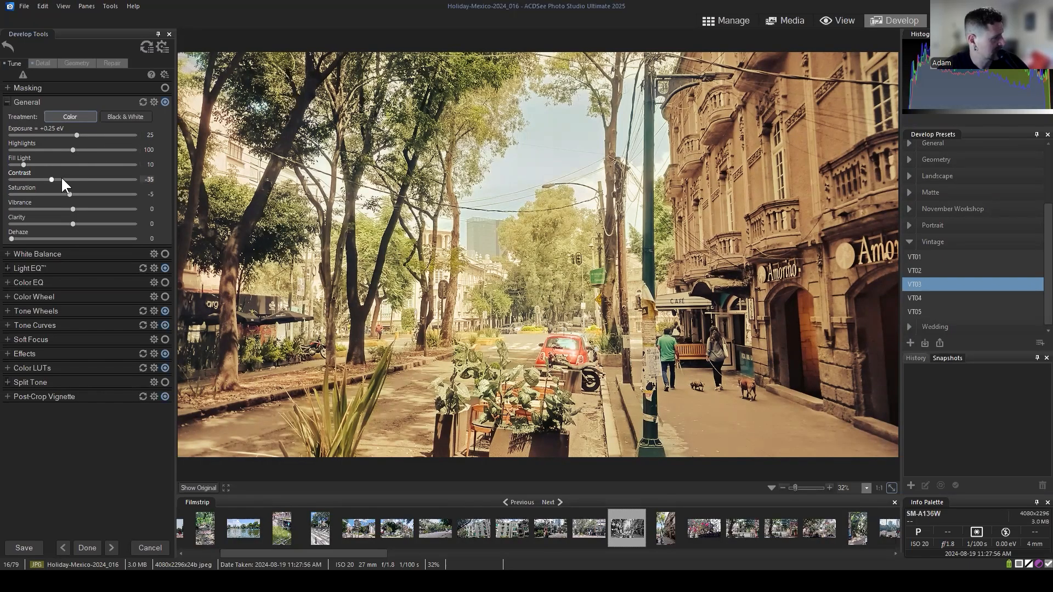
left_click(7, 101)
left_click(7, 130)
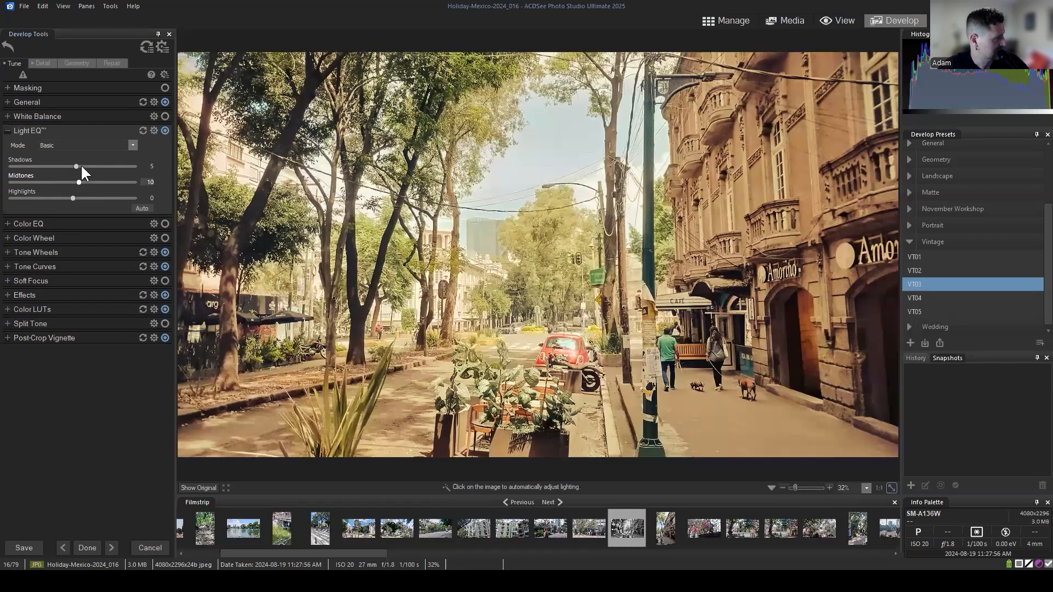
left_click(5, 130)
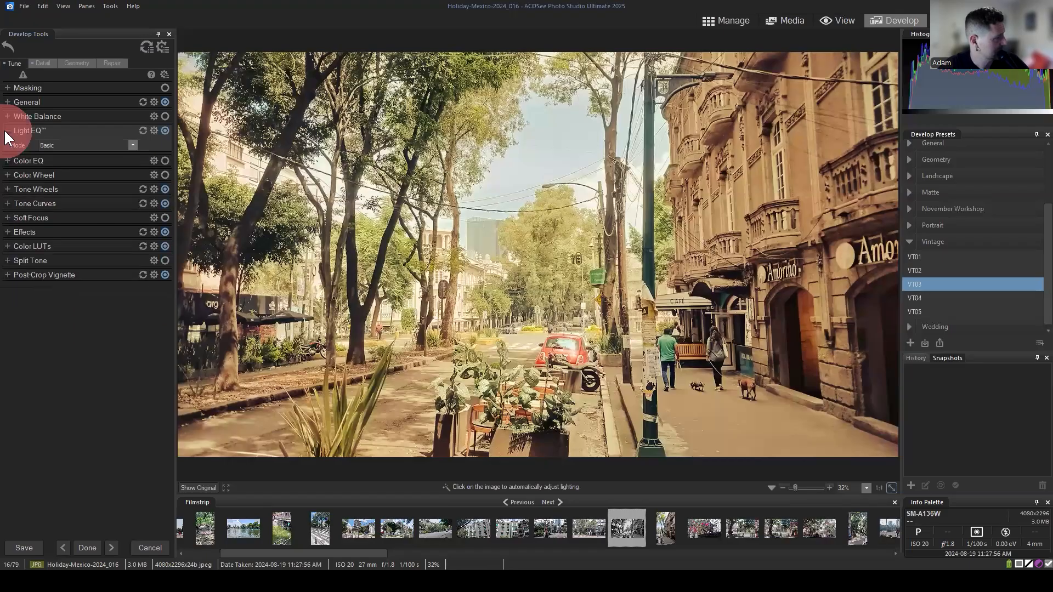
left_click(9, 172)
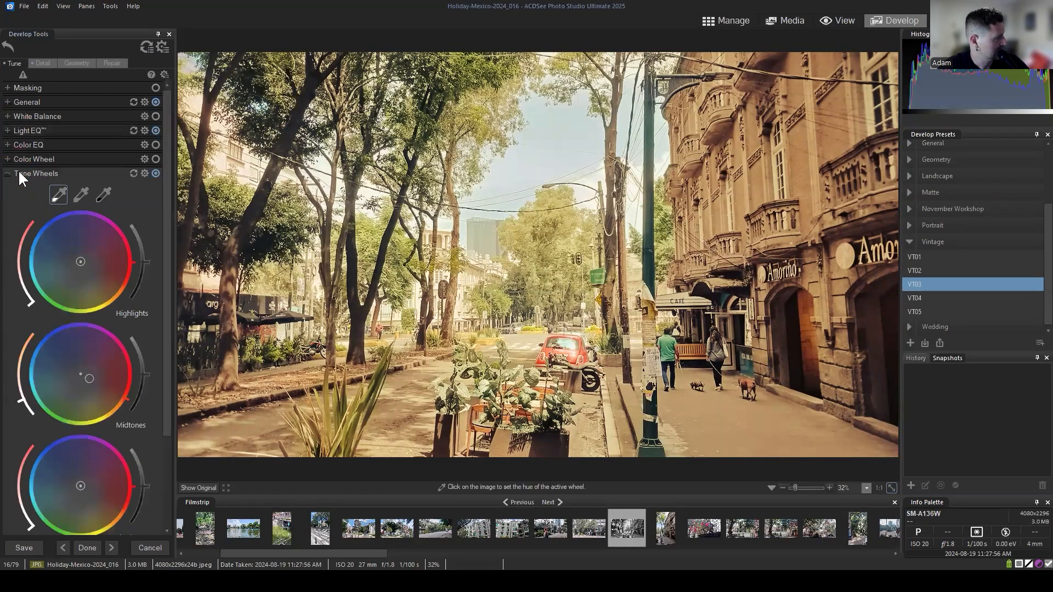
left_click_drag(164, 206, 173, 261)
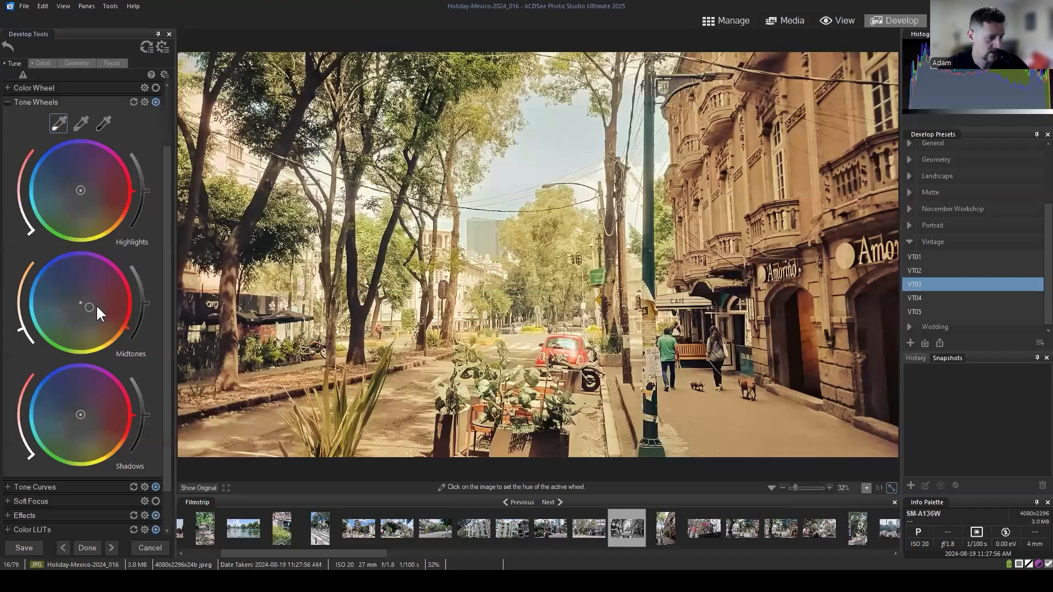
left_click(9, 103)
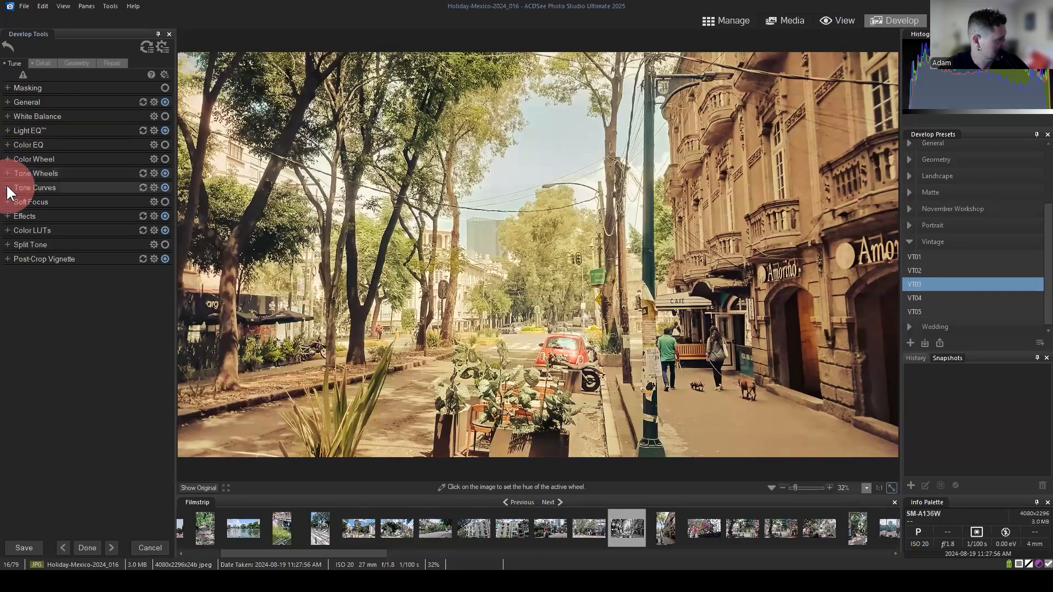
Examine the VT03 preset's Tone Curves, Effects, Color LUTs and Post-Crop Vignette settings, collapsing each group after viewing.
left_click(8, 187)
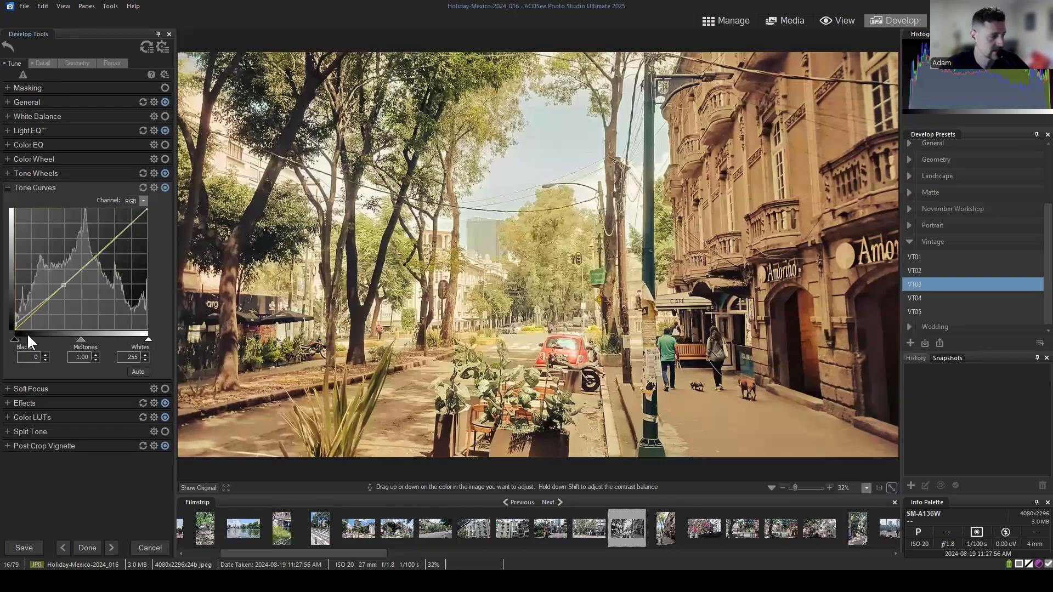
left_click(8, 187)
left_click(7, 216)
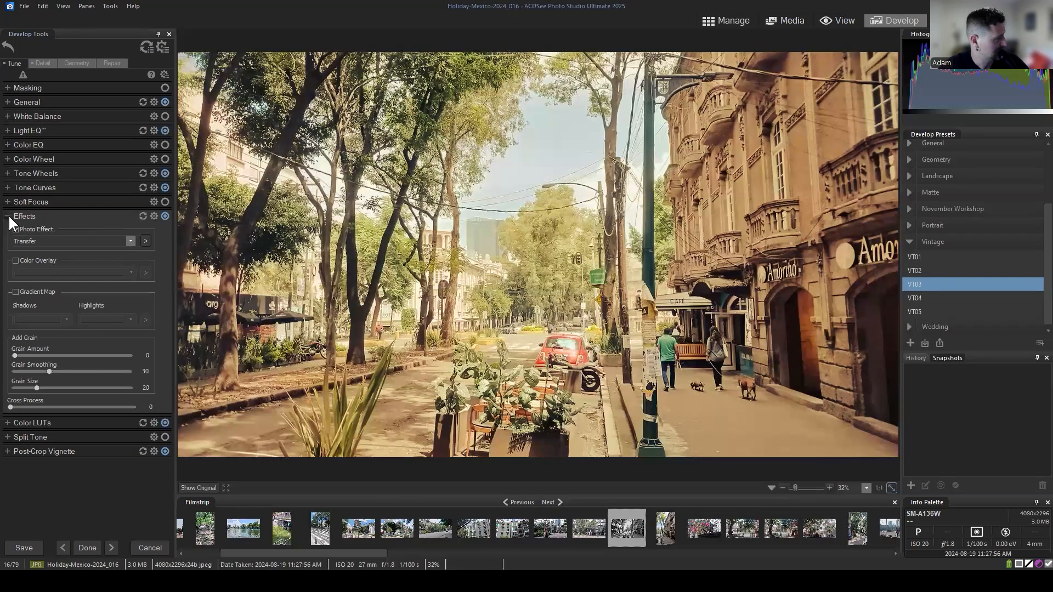
left_click(8, 217)
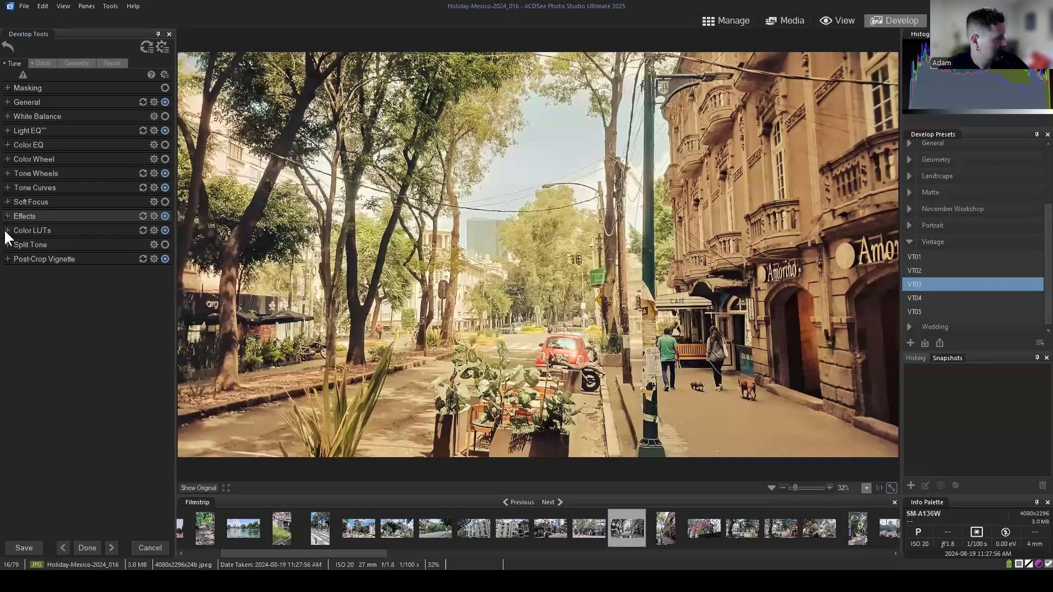
left_click(7, 230)
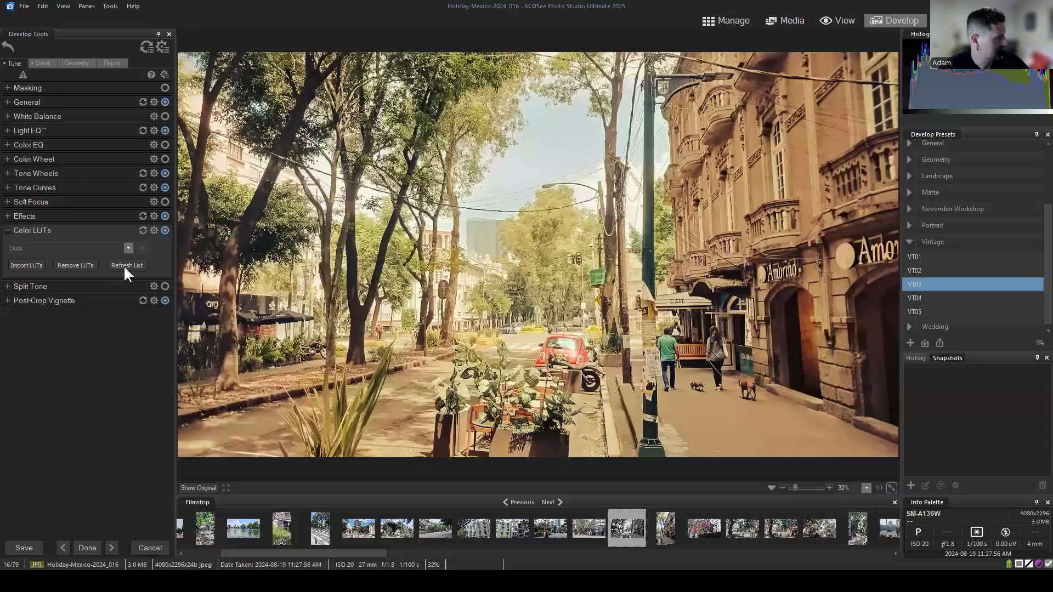
left_click(8, 230)
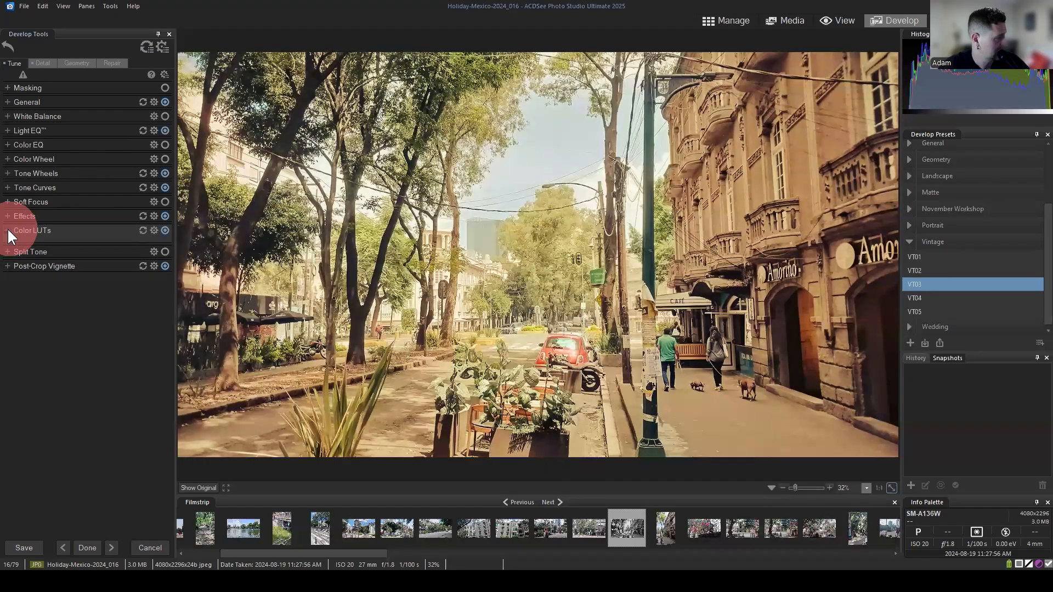
left_click(8, 258)
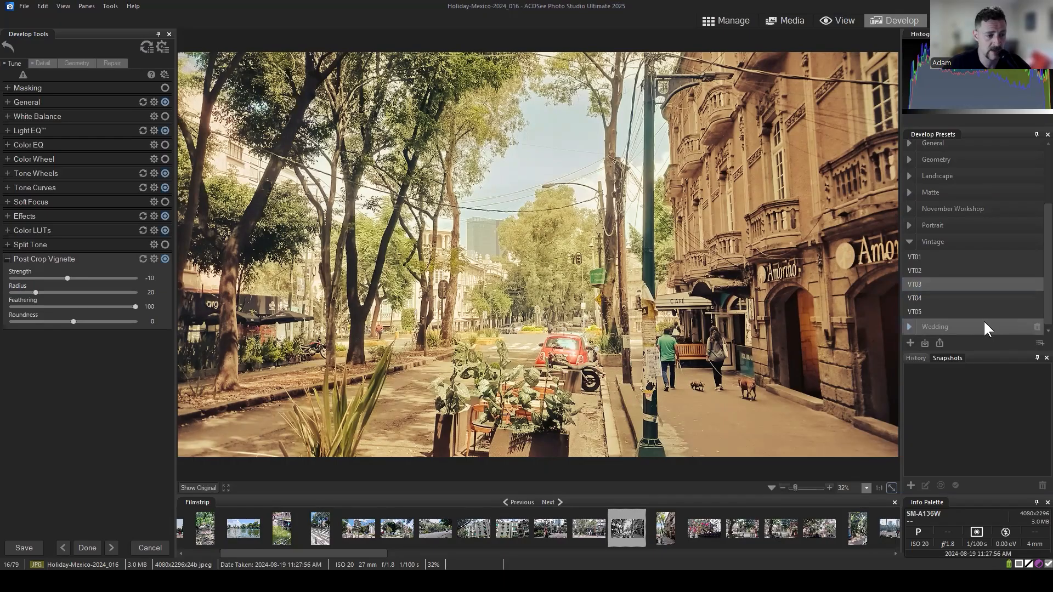
left_click(7, 260)
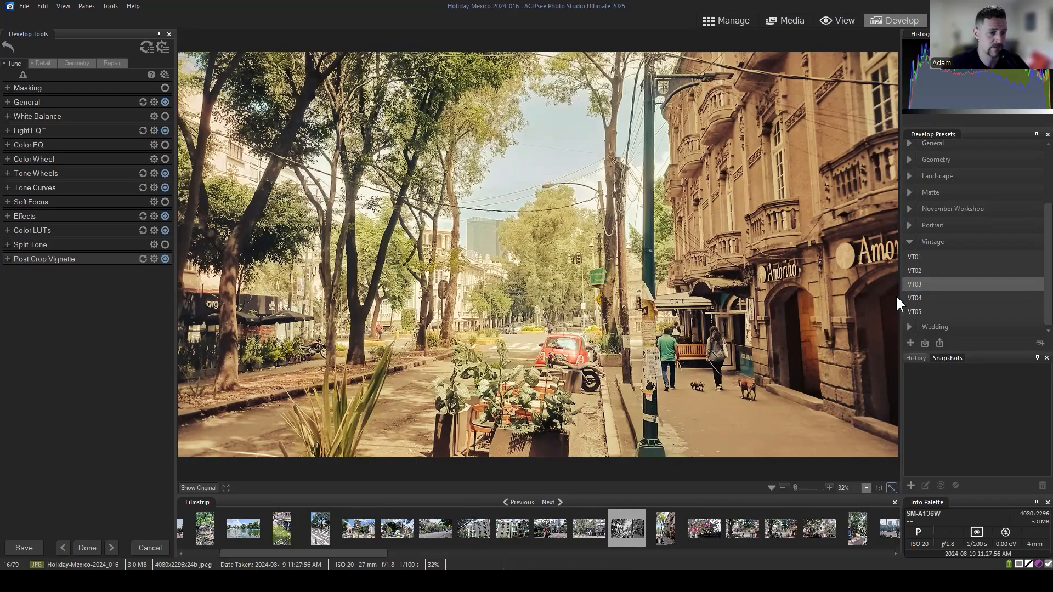
Apply the Vintage preset VT02 to the photo.
left_click(945, 269)
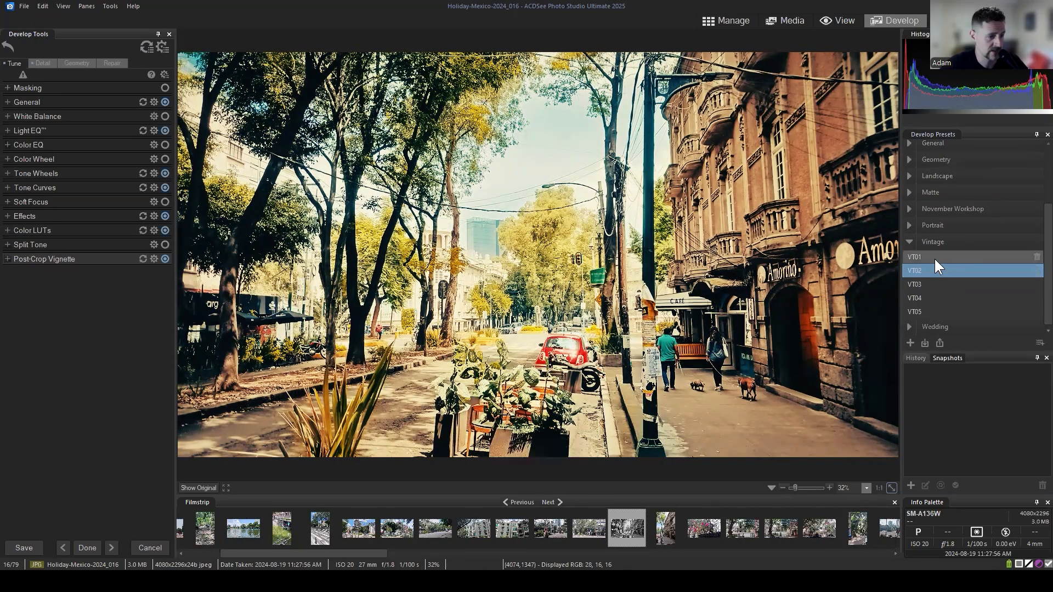
scroll(948, 220, "up", 3)
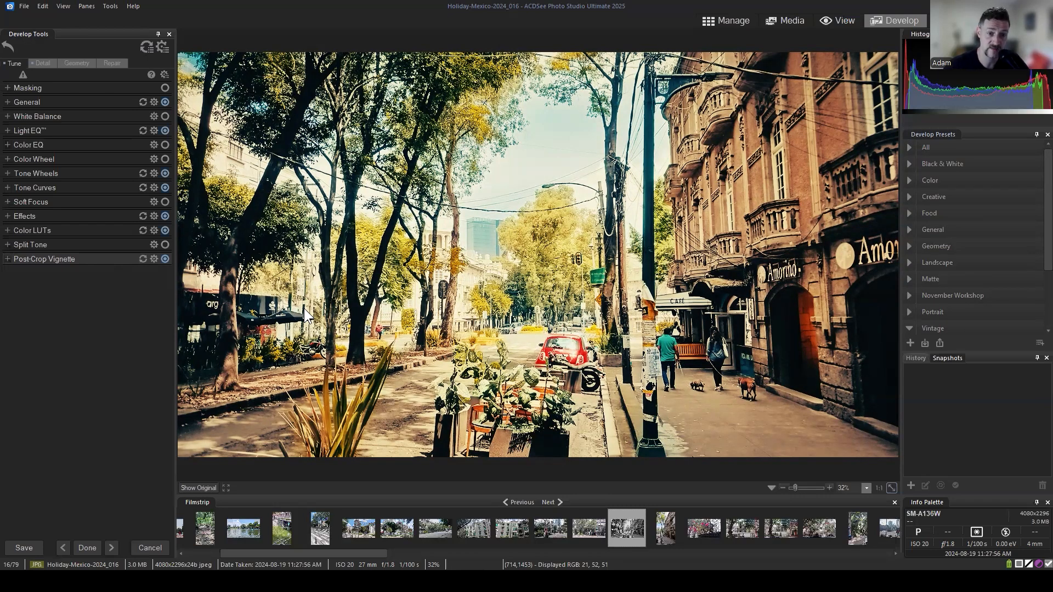
Reset the General, Light EQ, Tone Wheels, Tone Curves, Effects, Color LUTs and Post-Crop Vignette adjustments to their defaults.
left_click(142, 102)
left_click(142, 130)
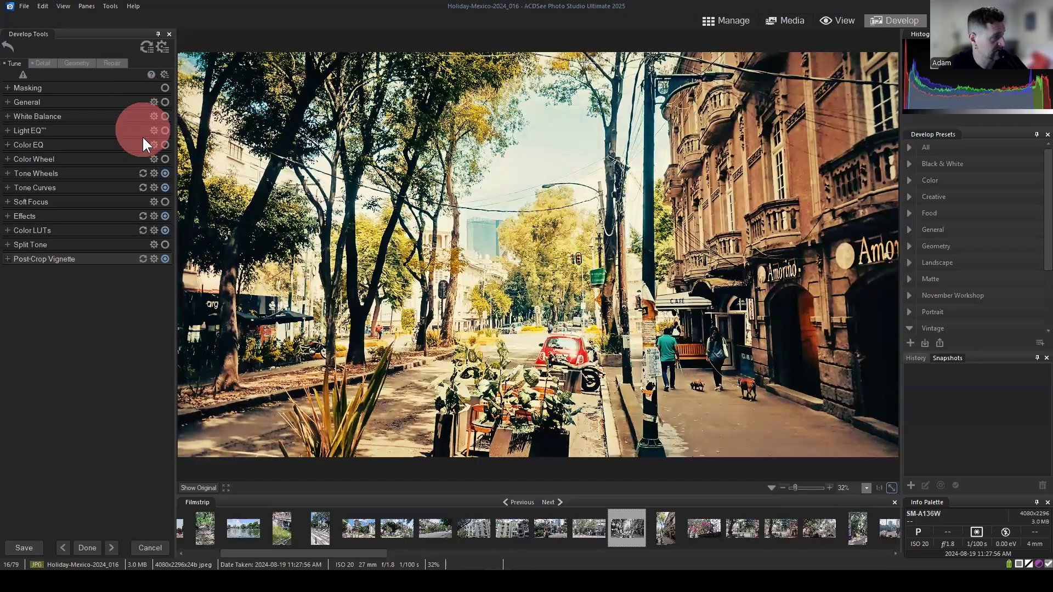
left_click(142, 174)
left_click(142, 187)
left_click(143, 216)
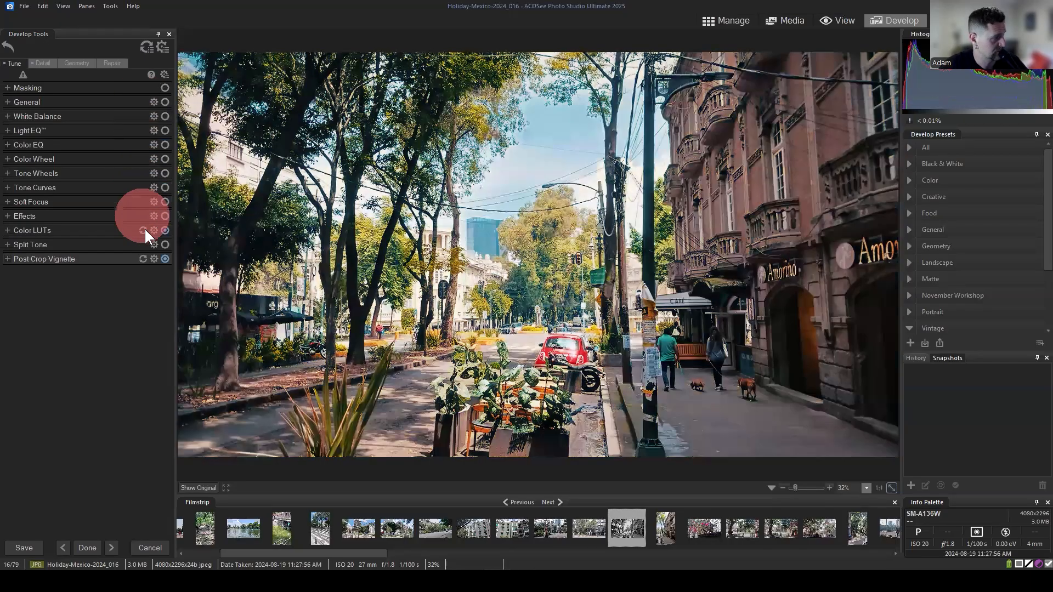
left_click(142, 231)
left_click(142, 259)
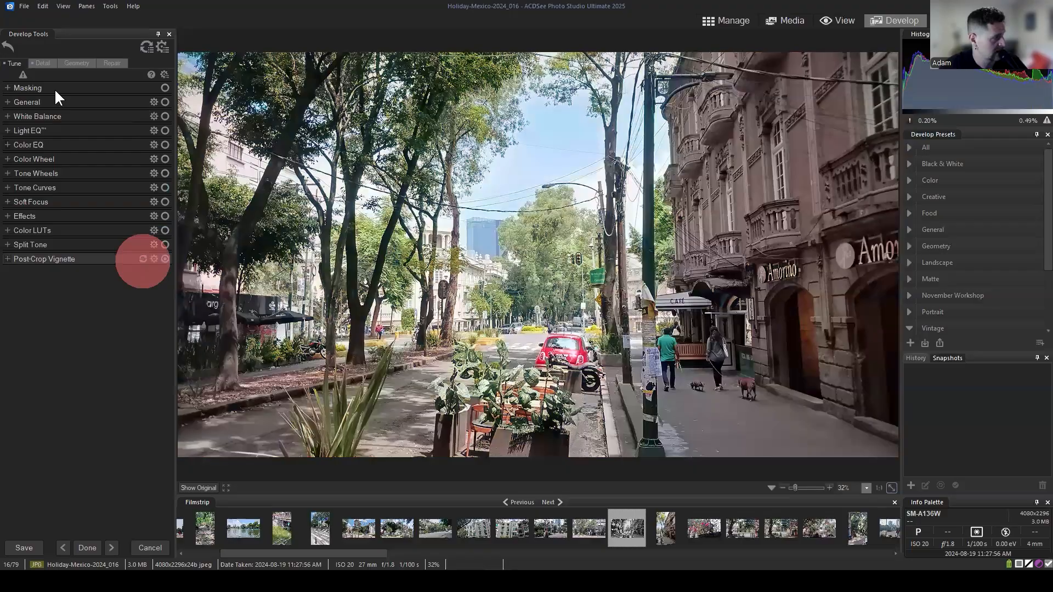
Reset the Sharpening and Noise Reduction adjustments in the Detail tools and return to the Tune tools.
left_click(43, 63)
left_click(142, 233)
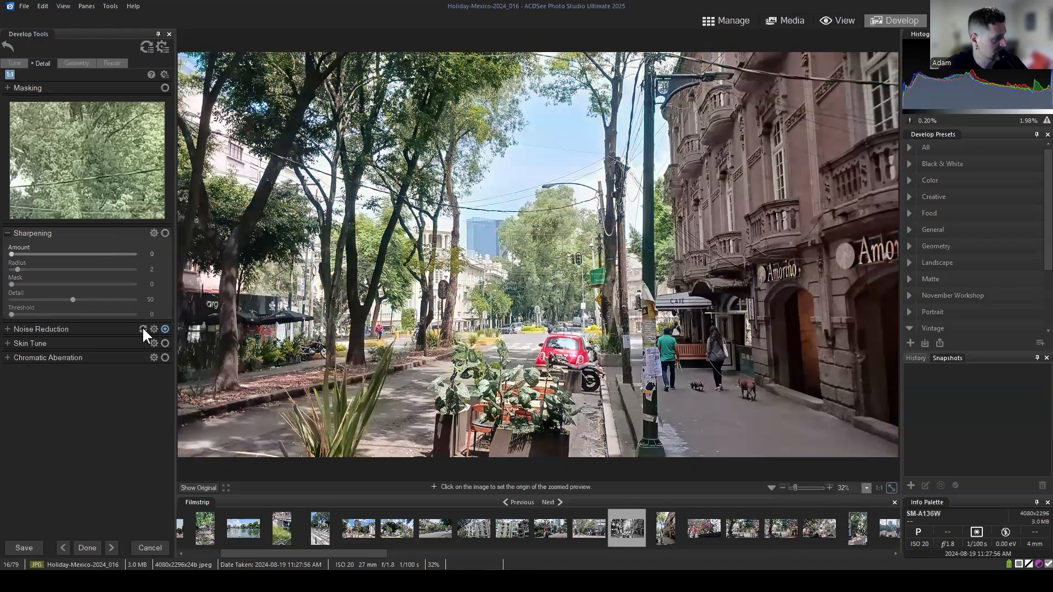
left_click(142, 329)
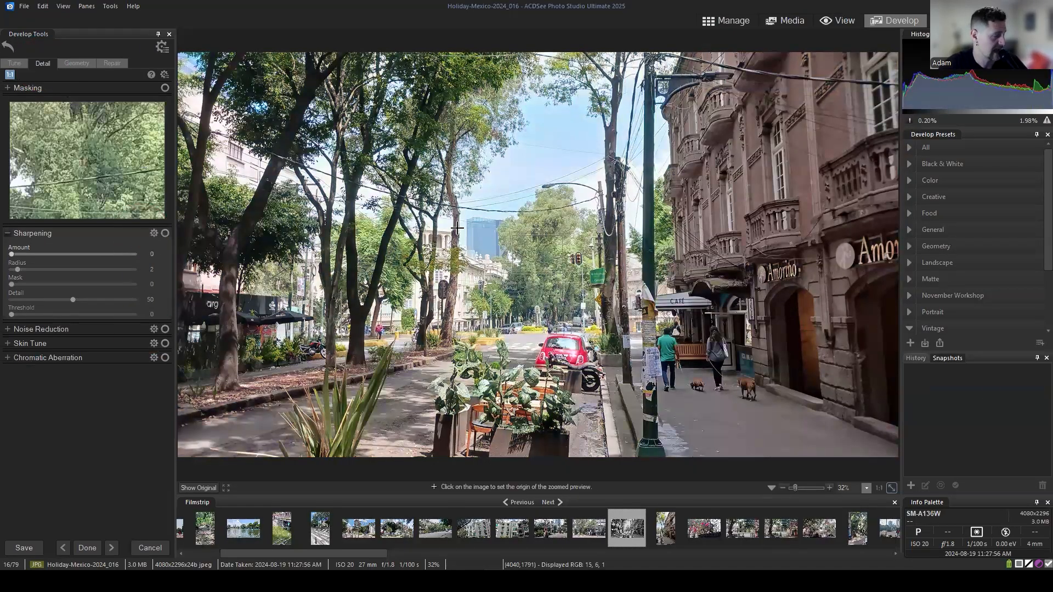
left_click(21, 62)
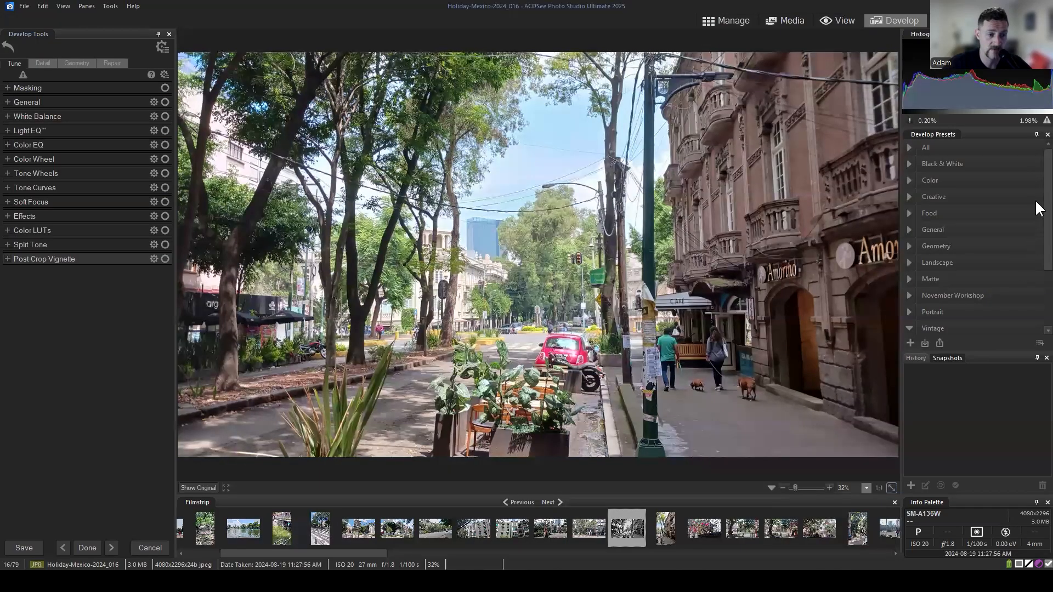
Collapse the Vintage preset category and return to Manage mode.
left_click_drag(1046, 207, 1047, 178)
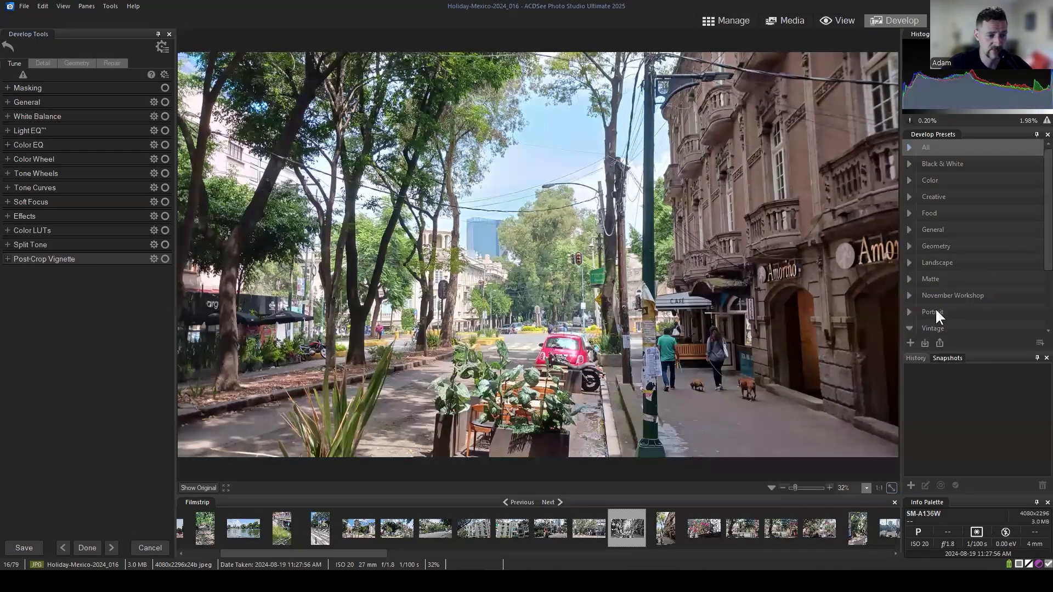
scroll(936, 308, "down", 3)
left_click(909, 241)
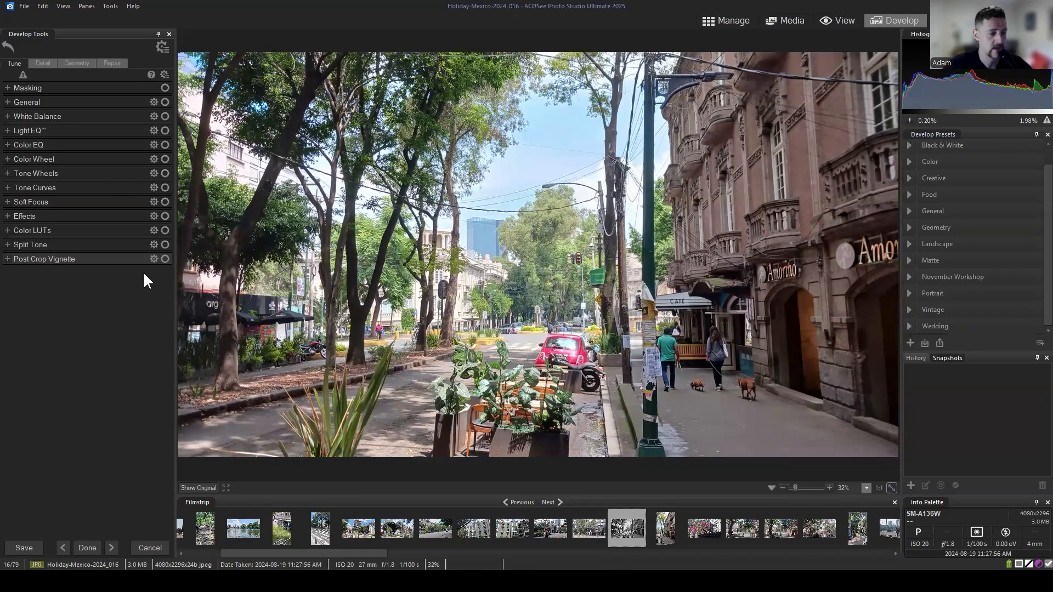
left_click(723, 21)
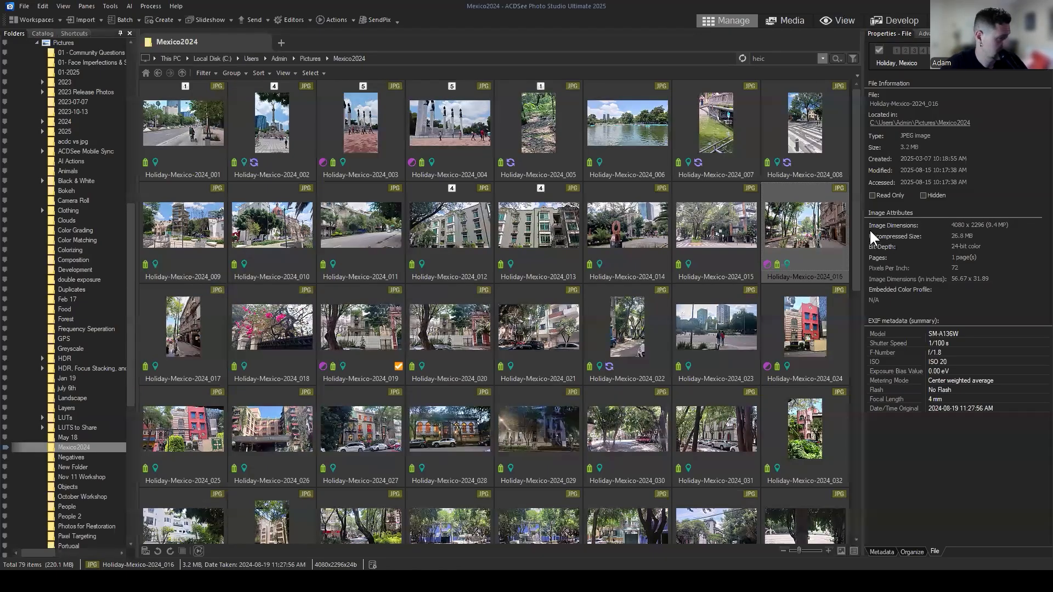
Select the photos Holiday-Mexico-2024_012 through Holiday-Mexico-2024_016 and review the processing commands available for them.
scroll(767, 318, "down", 3)
scroll(772, 305, "down", 3)
scroll(771, 353, "up", 6)
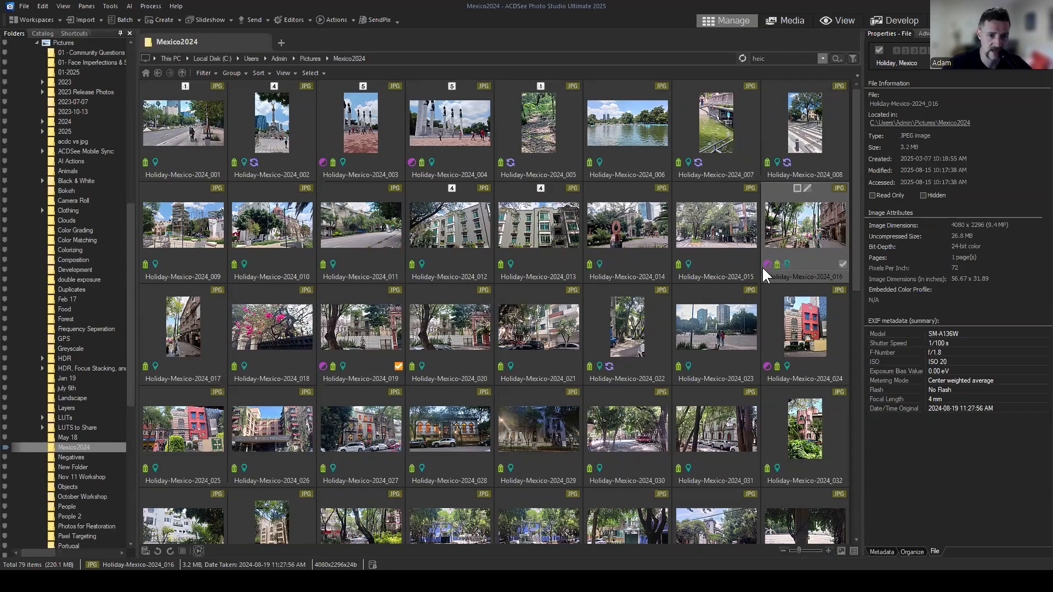
left_click(458, 232)
left_click(819, 234, "shift")
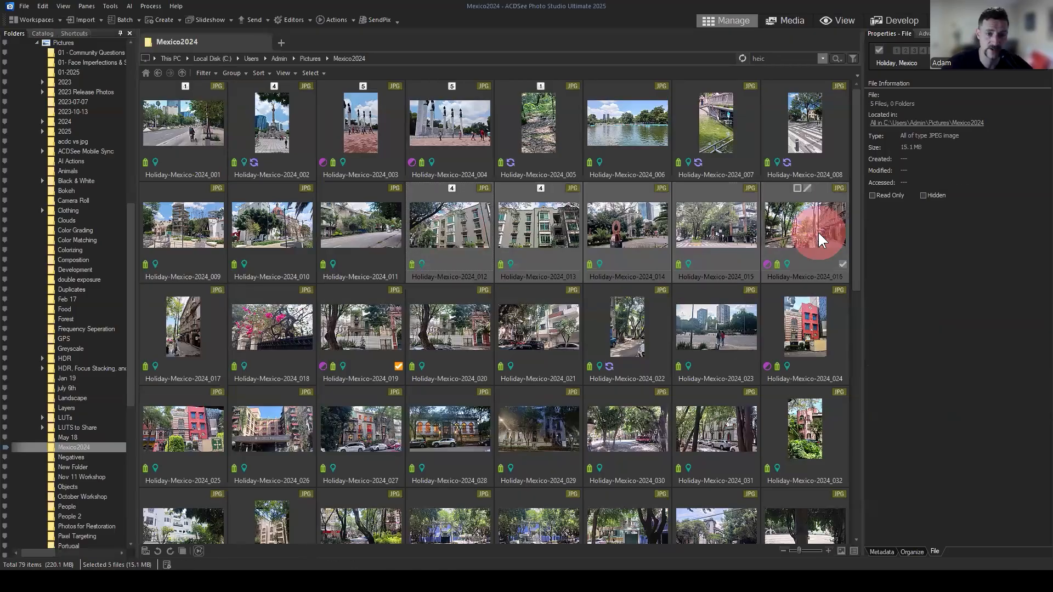
right_click(808, 225)
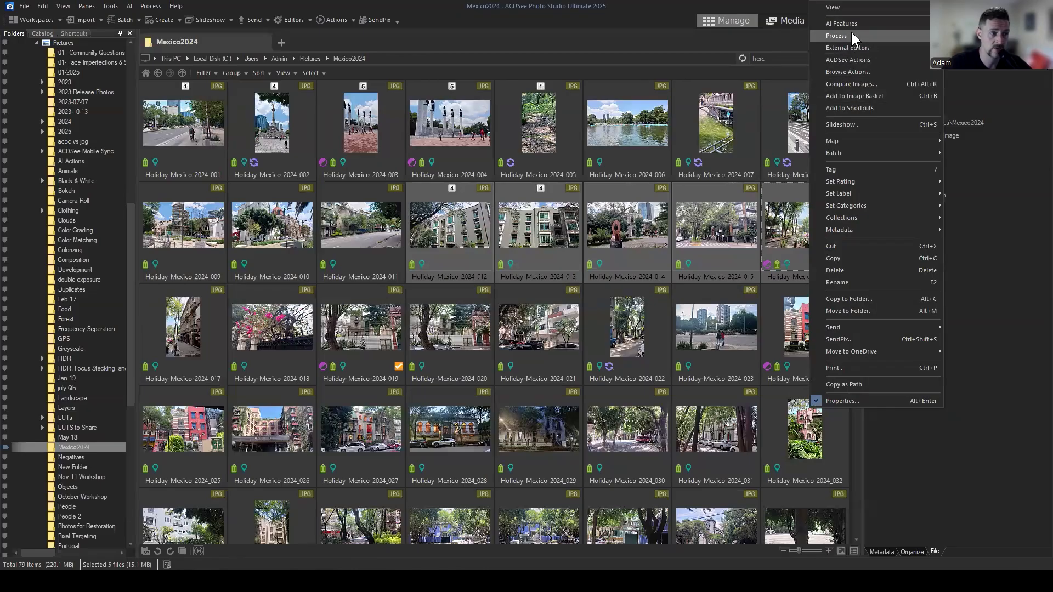
mouse_move(848, 34)
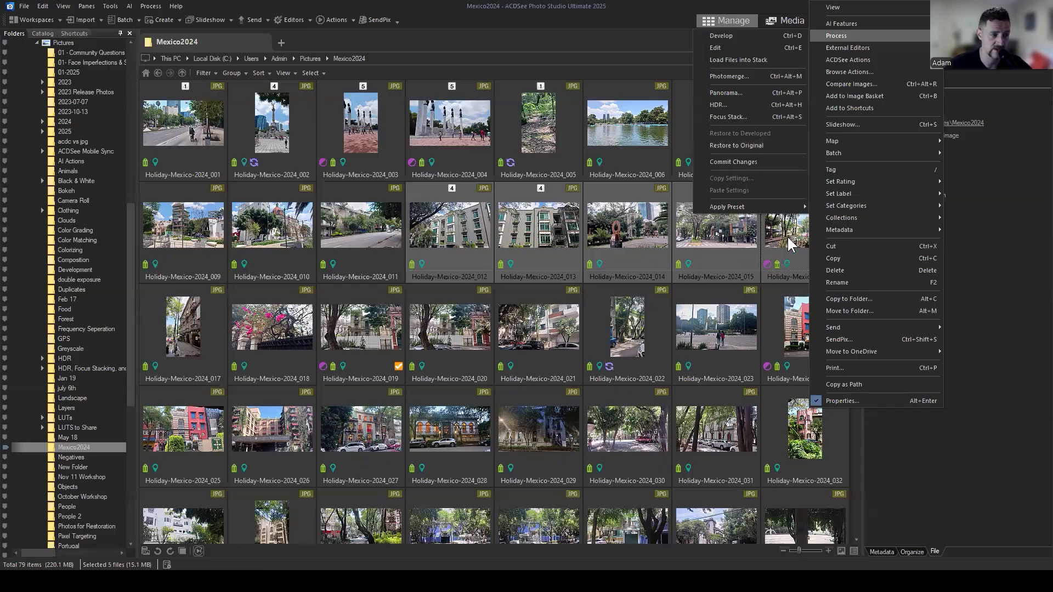
Restore the photo Holiday-Mexico-2024_016 to its original.
right_click(812, 222)
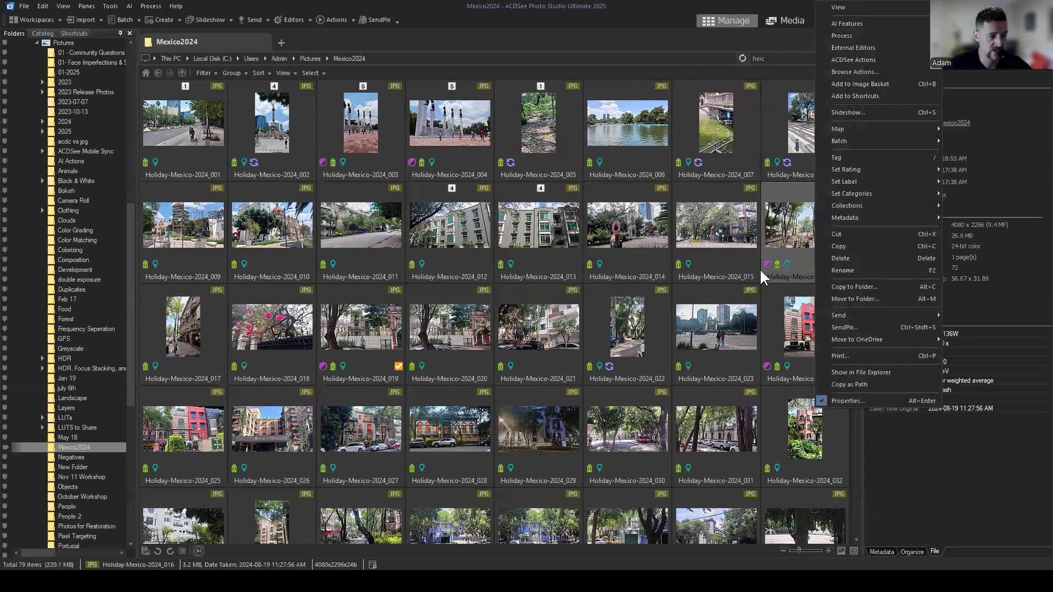
left_click(879, 33)
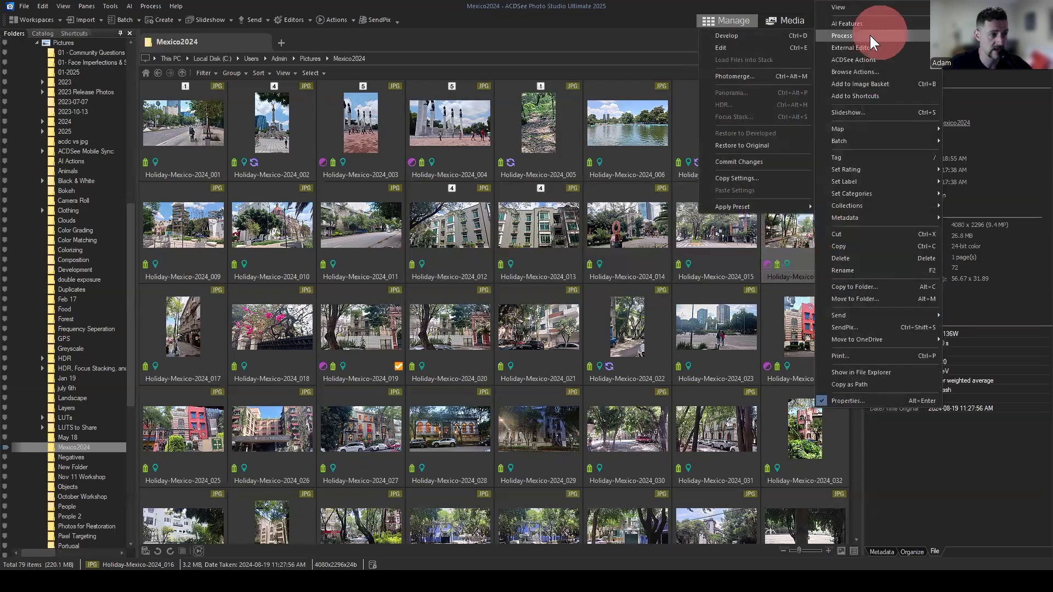
left_click(739, 144)
left_click(540, 312)
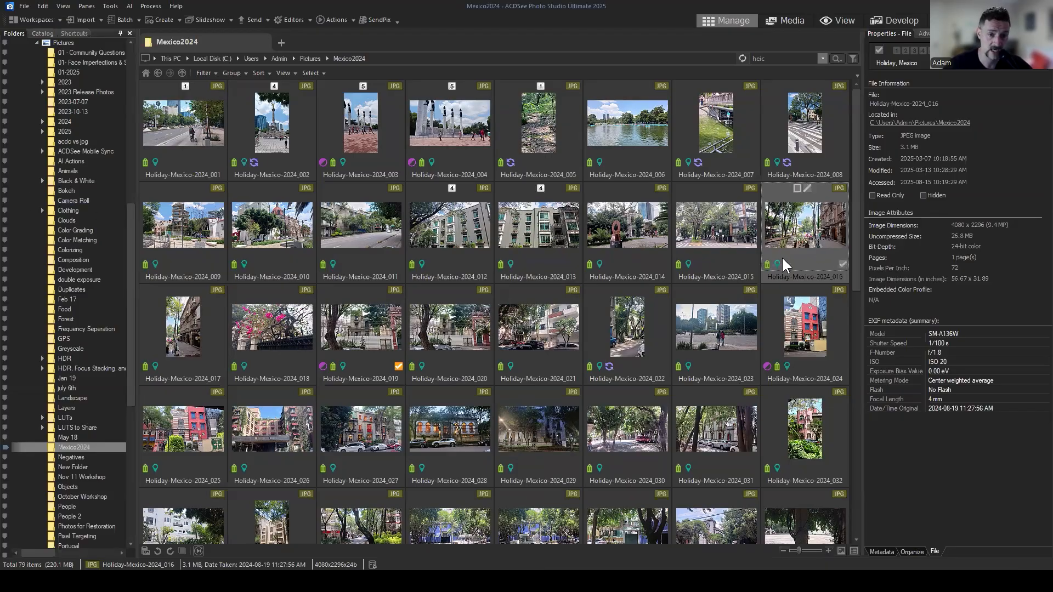
Select the photos Holiday-Mexico-2024_009 through Holiday-Mexico-2024_016 and batch develop them with the Mono preset.
left_click(187, 233)
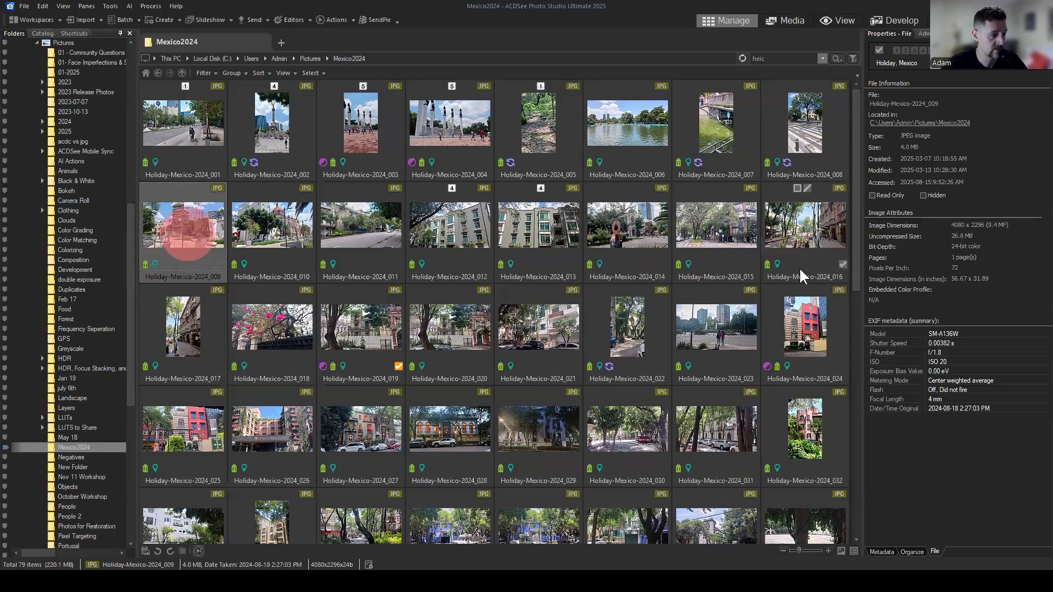
left_click(813, 234, "shift")
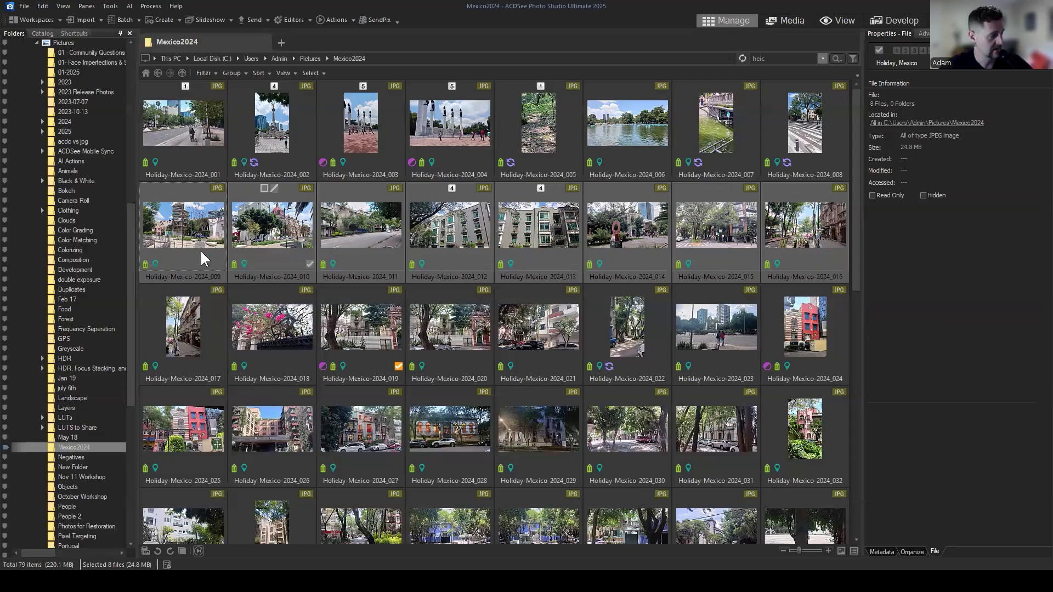
left_click(804, 236)
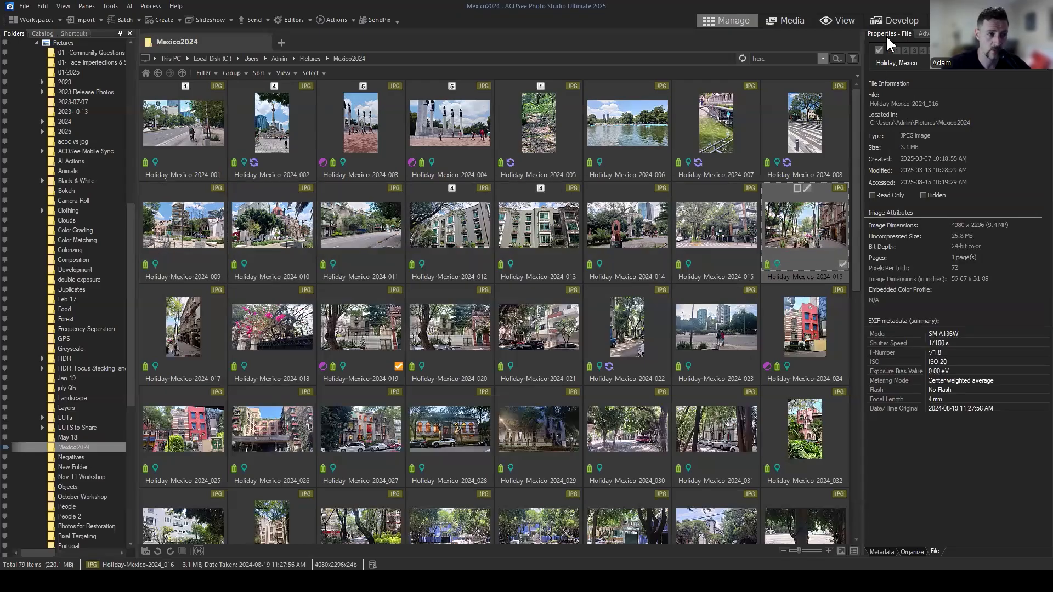
left_click(170, 236)
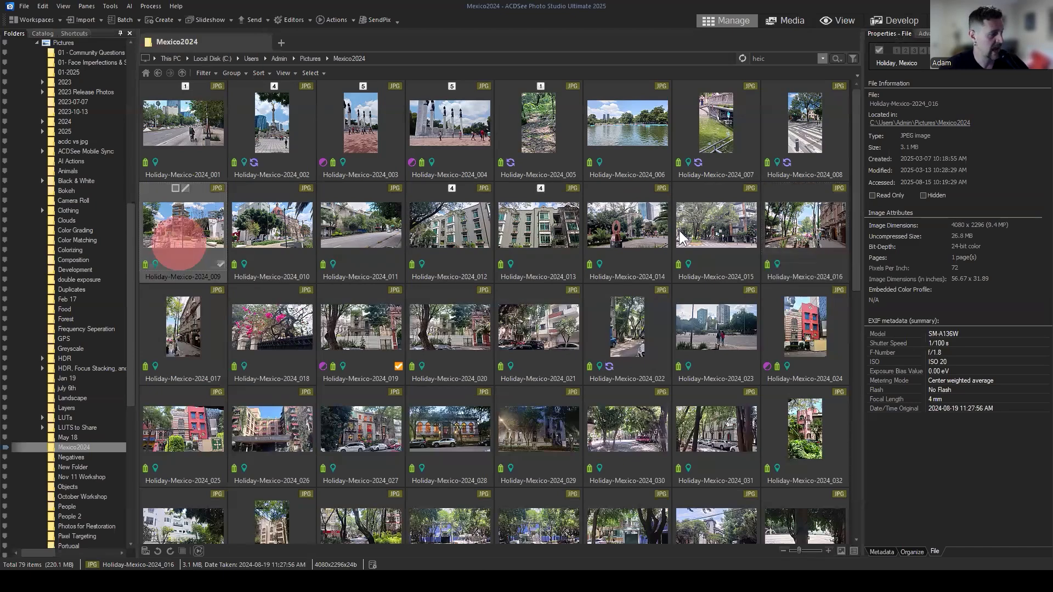
left_click(807, 224, "shift")
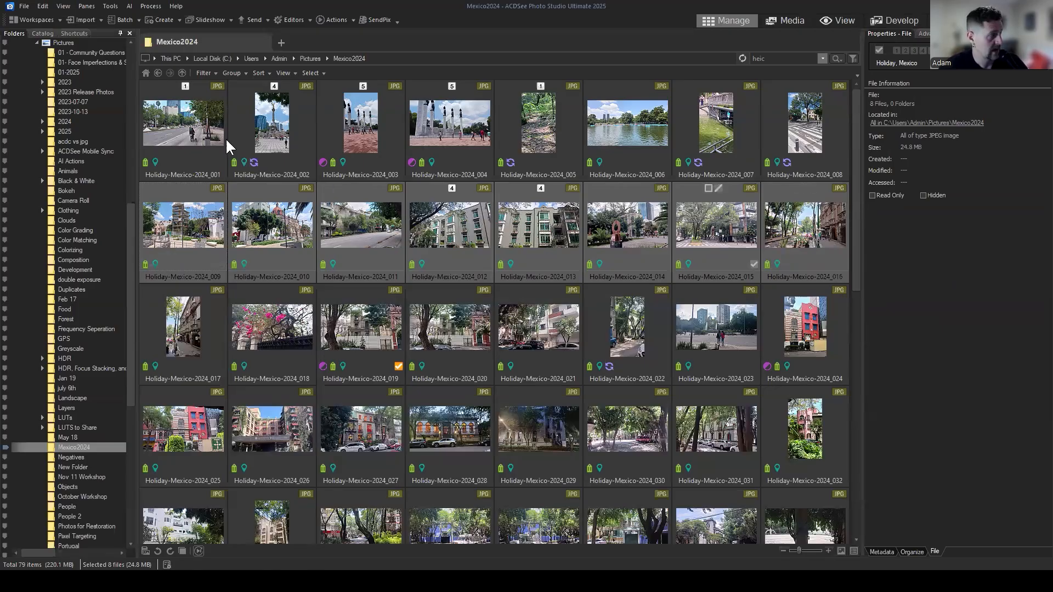
left_click(123, 19)
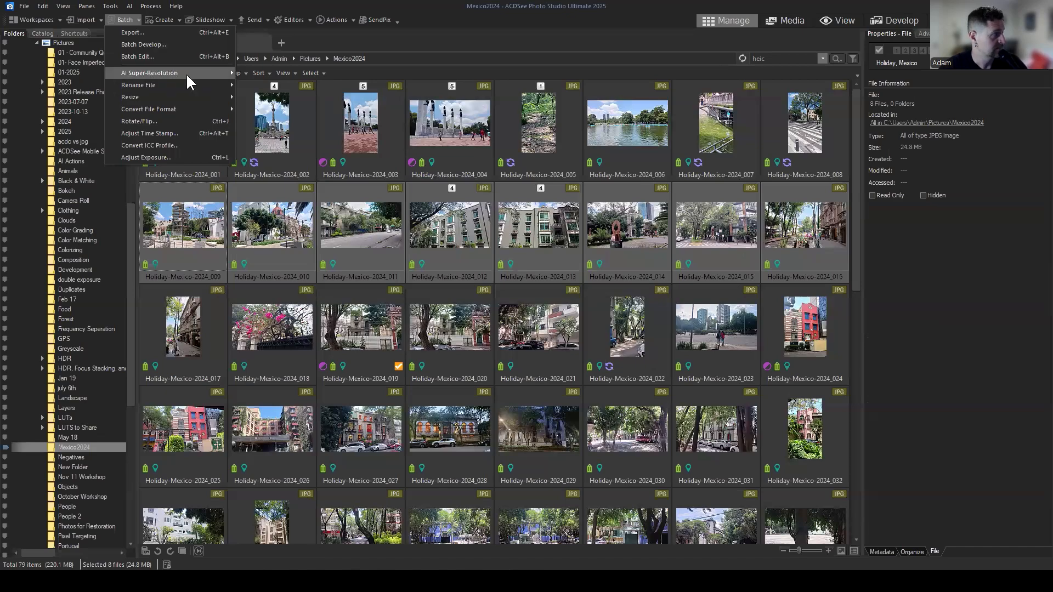
mouse_move(174, 74)
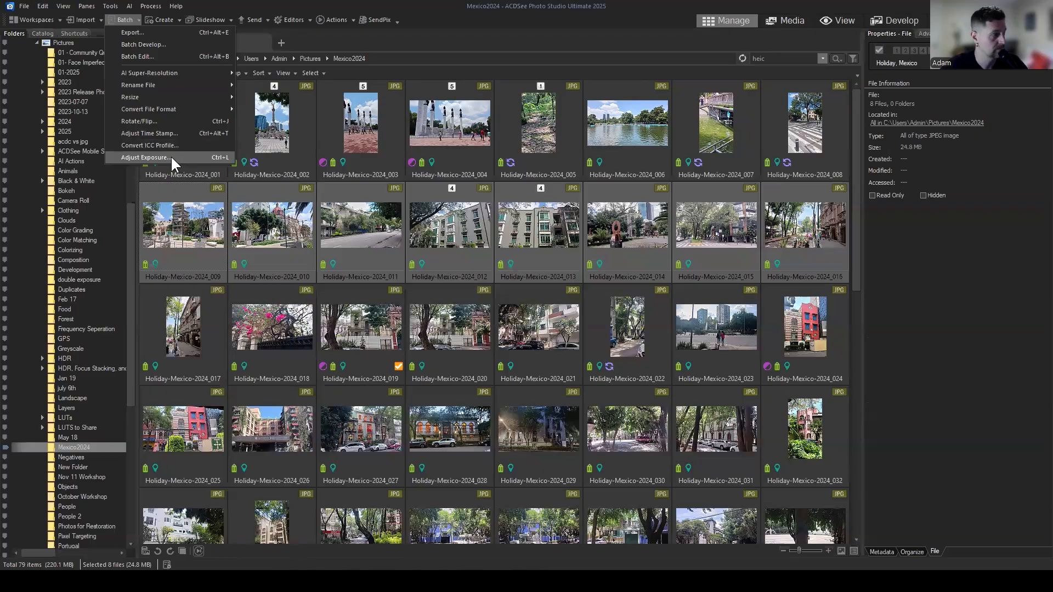
left_click(184, 50)
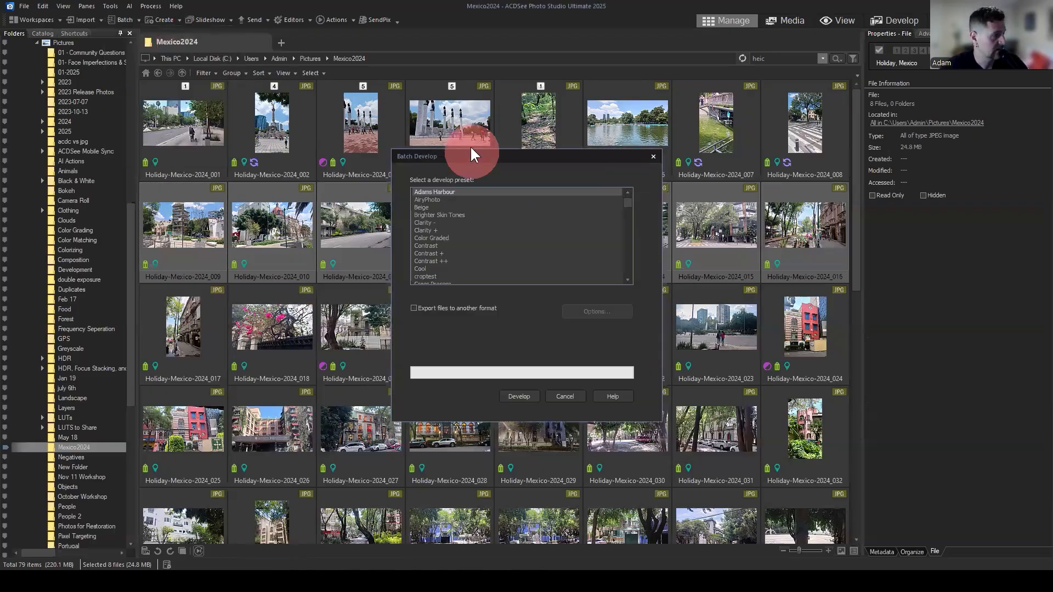
left_click_drag(470, 153, 485, 107)
left_click_drag(640, 157, 651, 186)
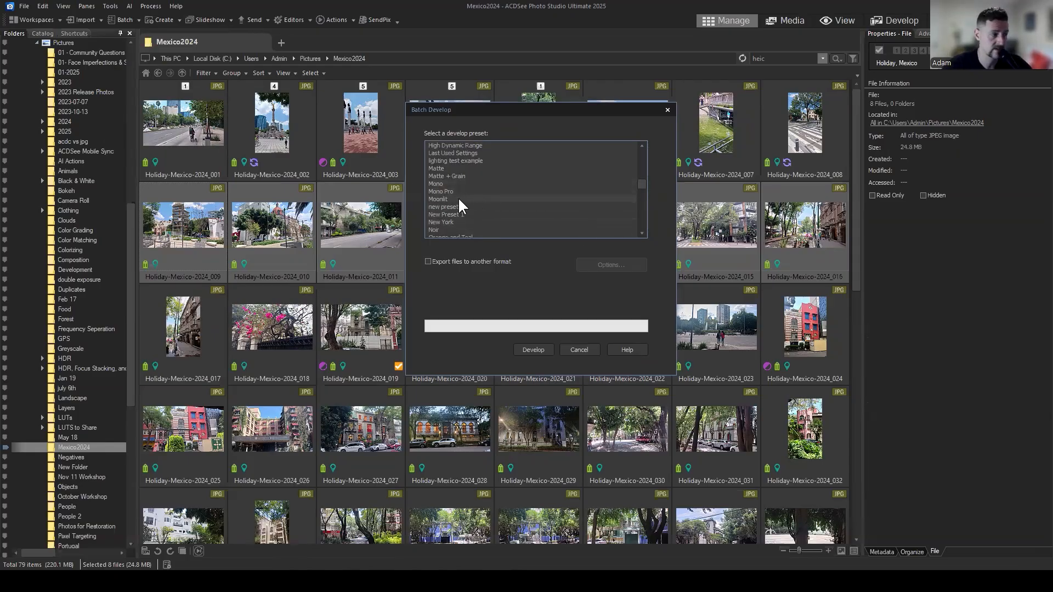
left_click(440, 184)
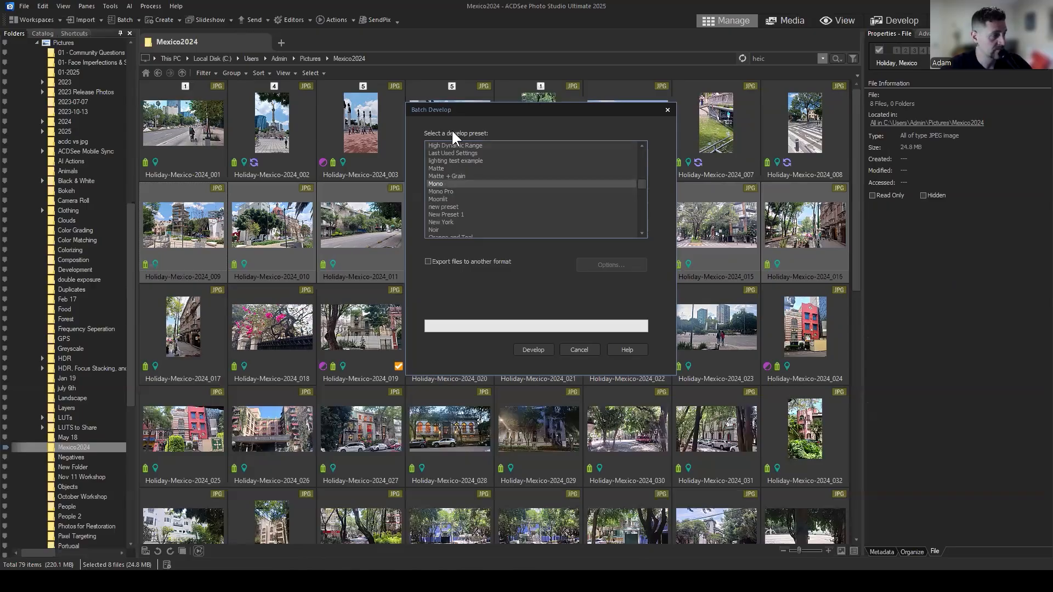
left_click(531, 348)
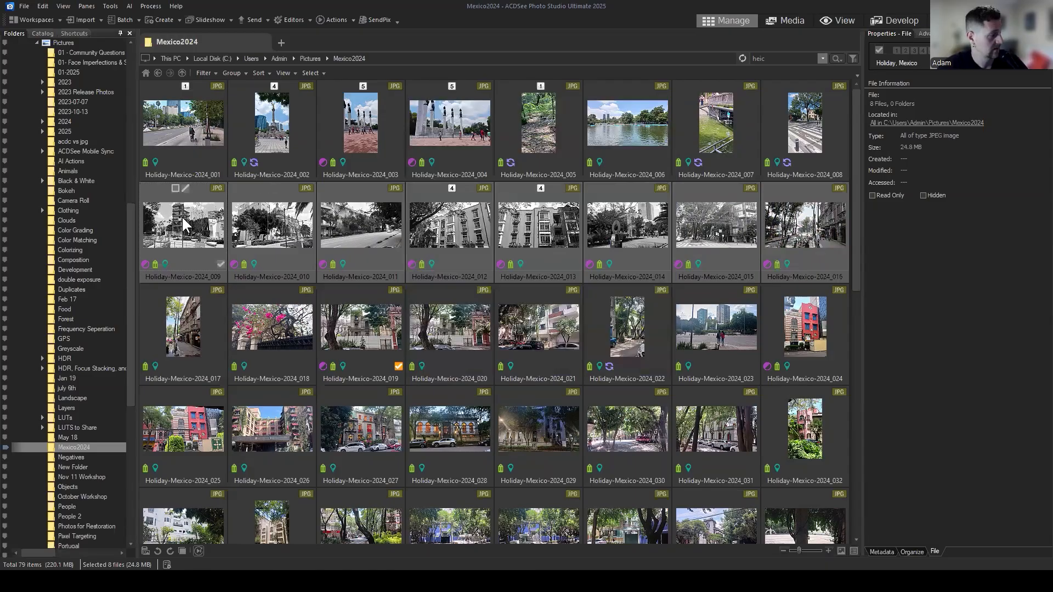
Check individual batch-developed thumbnails and reselect the row Holiday-Mexico-2024_009 through Holiday-Mexico-2024_016.
left_click(824, 241)
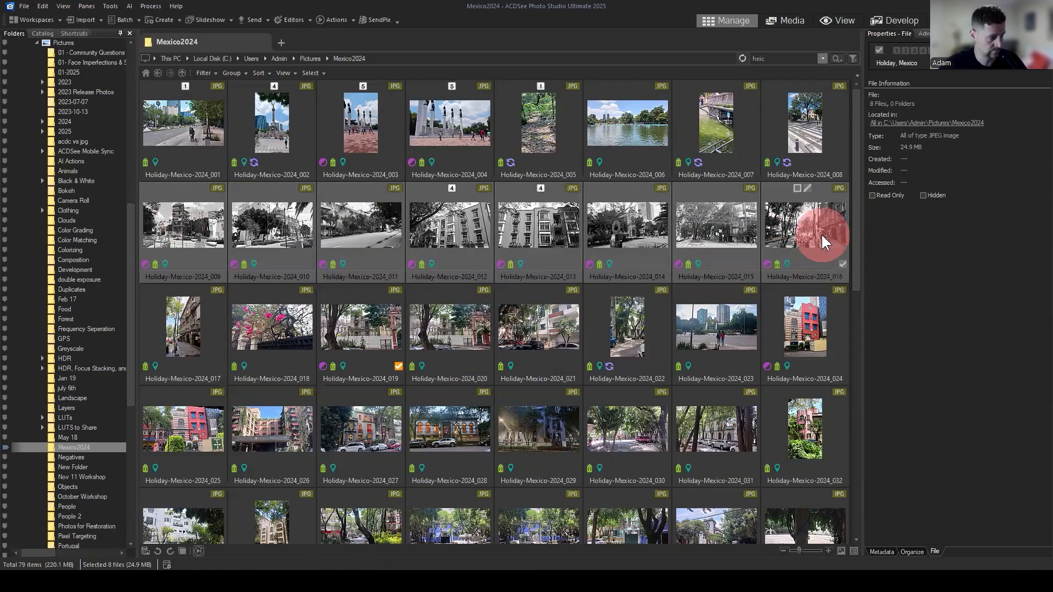
left_click(540, 222)
left_click(436, 216)
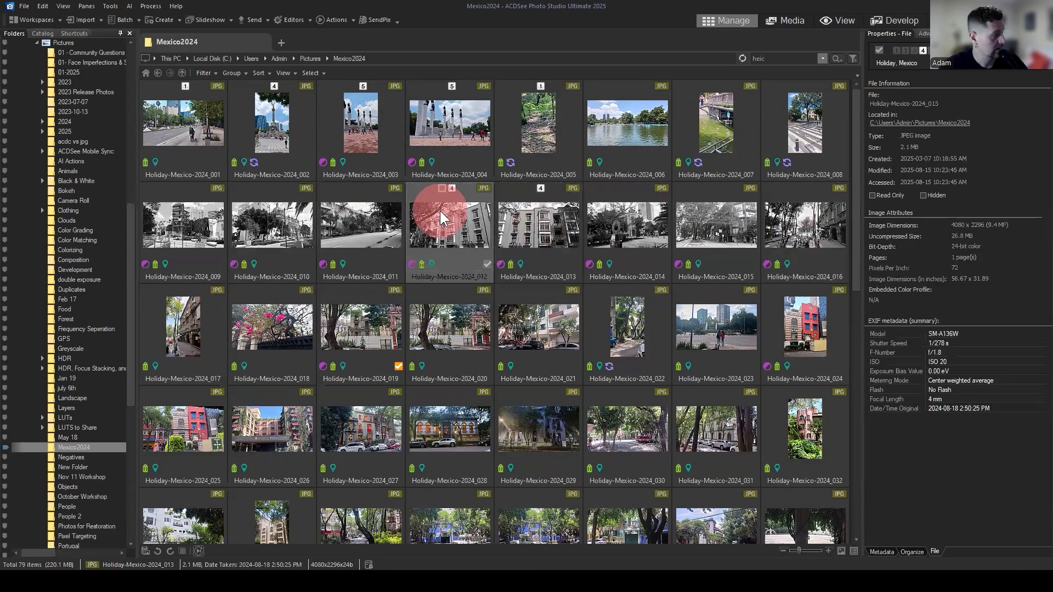
left_click(176, 220)
left_click(816, 217, "shift")
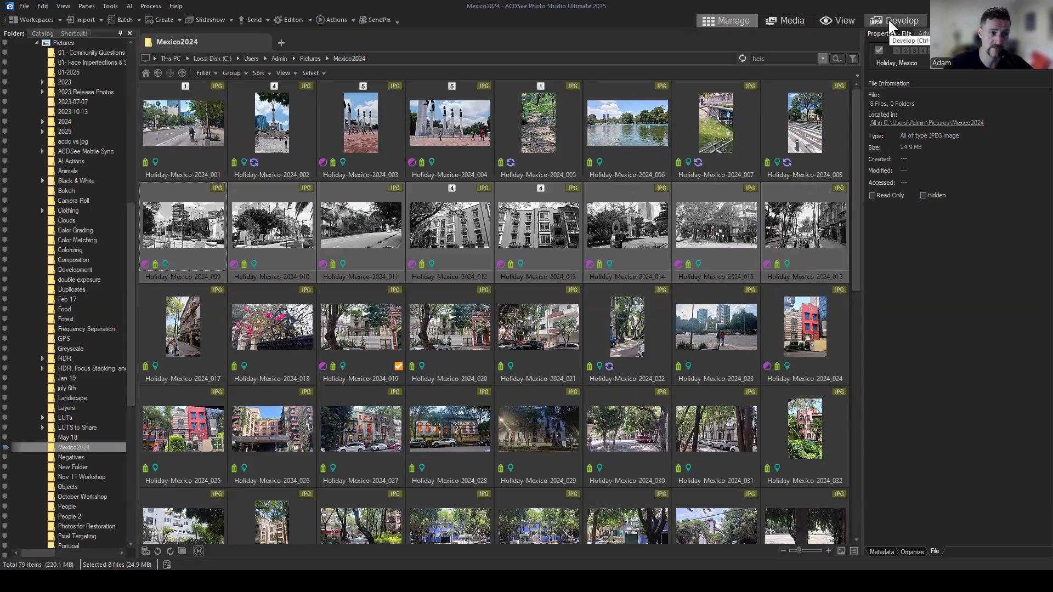
Inspect the Effects adjustments of Holiday-Mexico-2024_012 in Develop mode, collapse them and return to Manage mode.
left_click(422, 224)
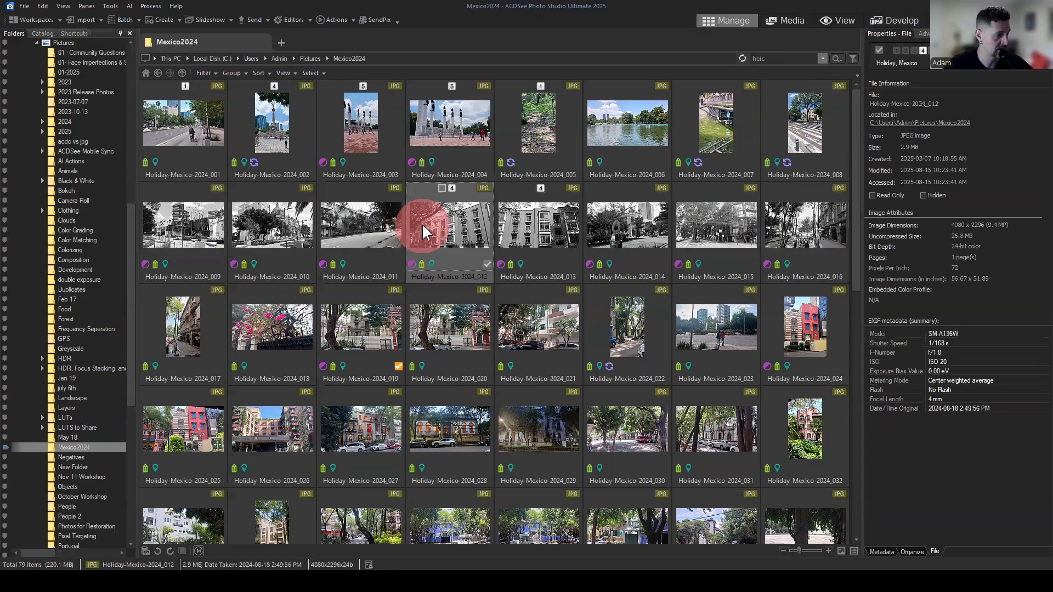
left_click(898, 22)
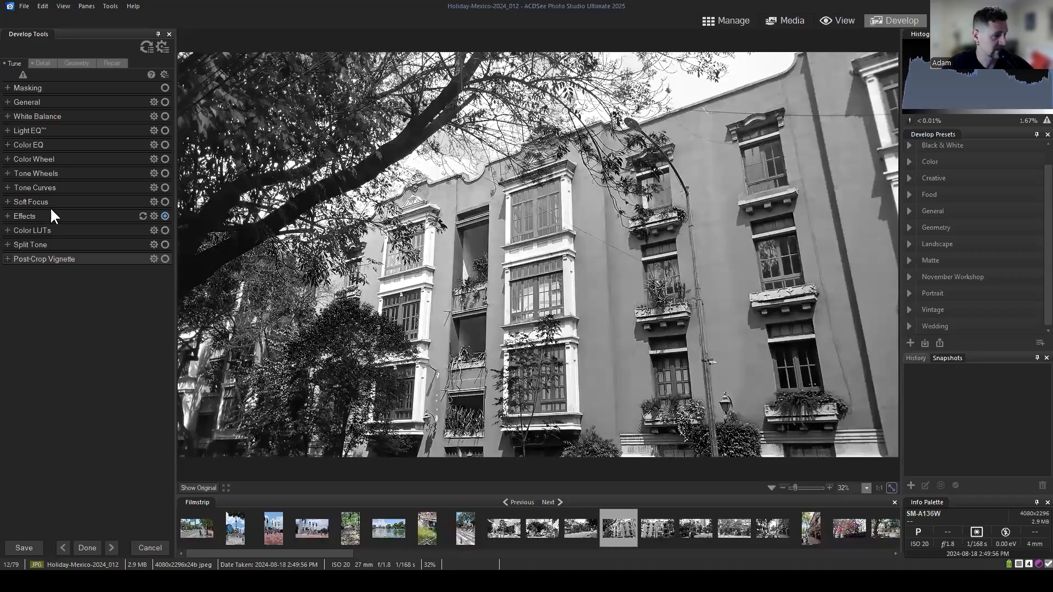
left_click(17, 216)
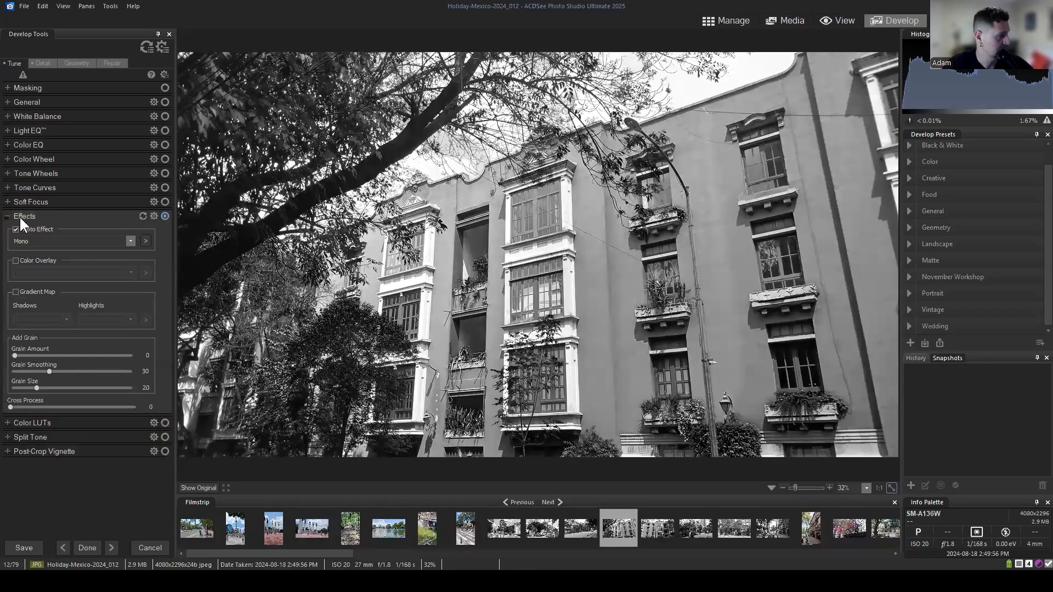
left_click(20, 216)
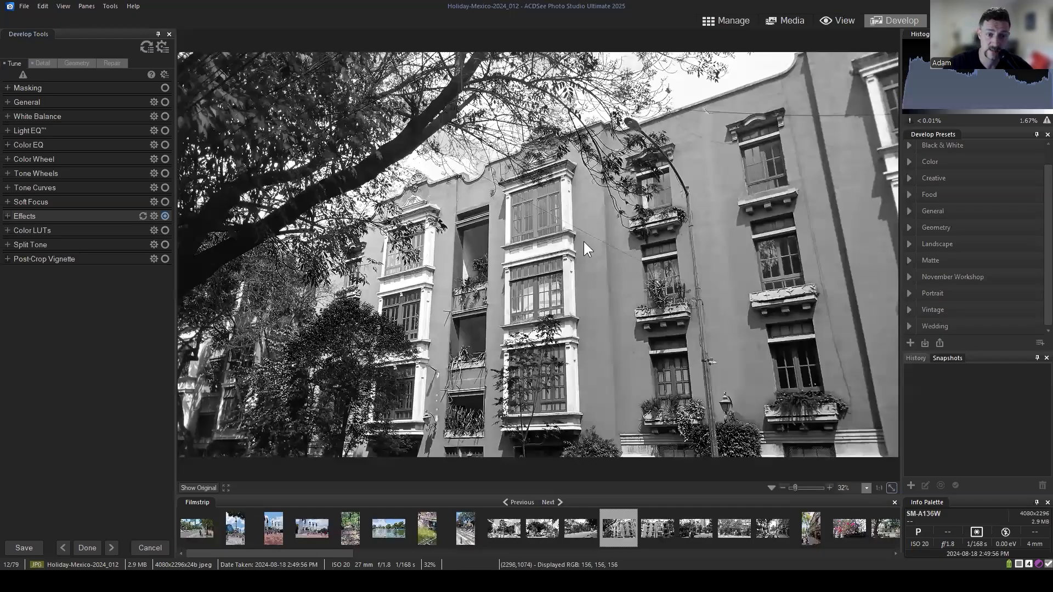
left_click(728, 20)
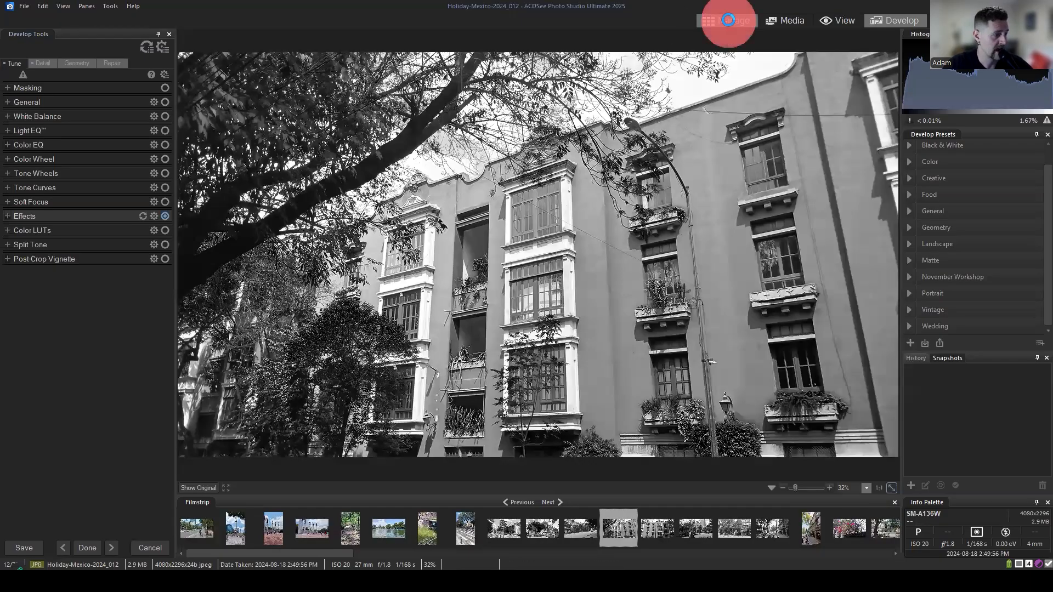
Check the Effects adjustments of Holiday-Mexico-2024_013 in Develop mode and go back to Manage mode.
left_click(545, 225)
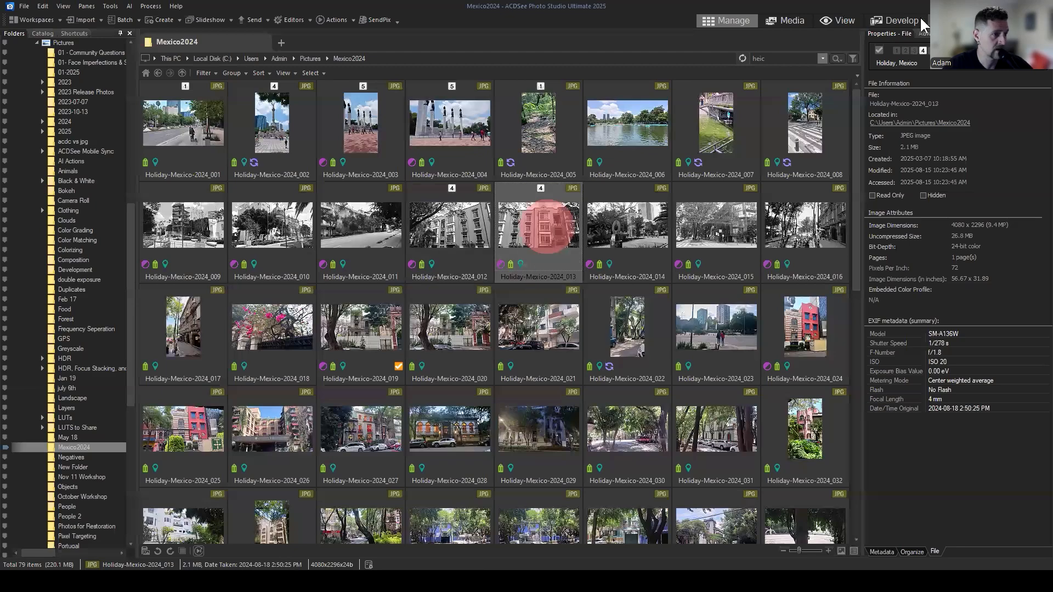
left_click(896, 16)
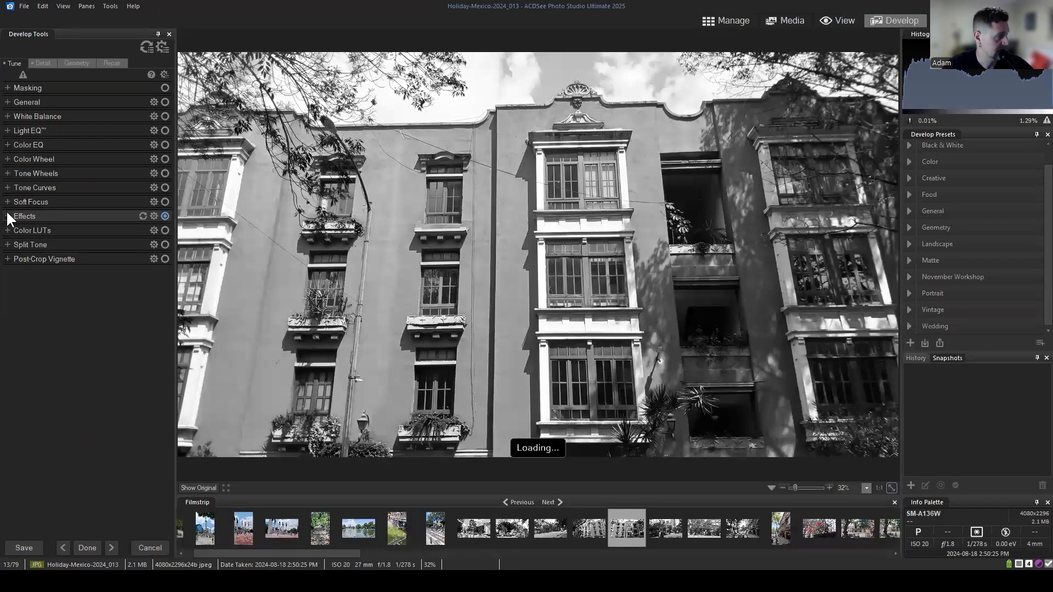
left_click(8, 216)
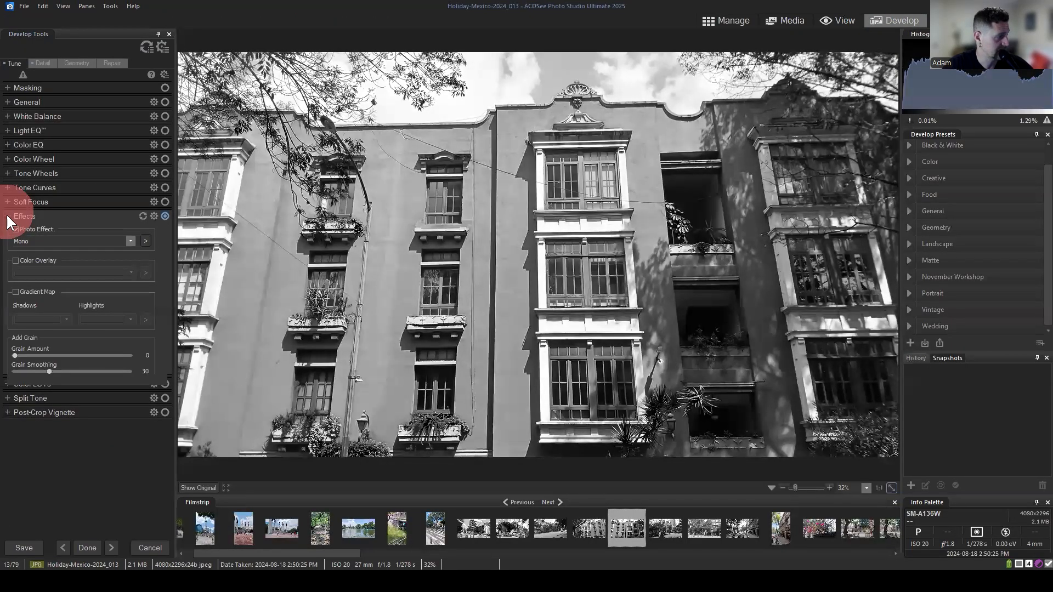
left_click(11, 216)
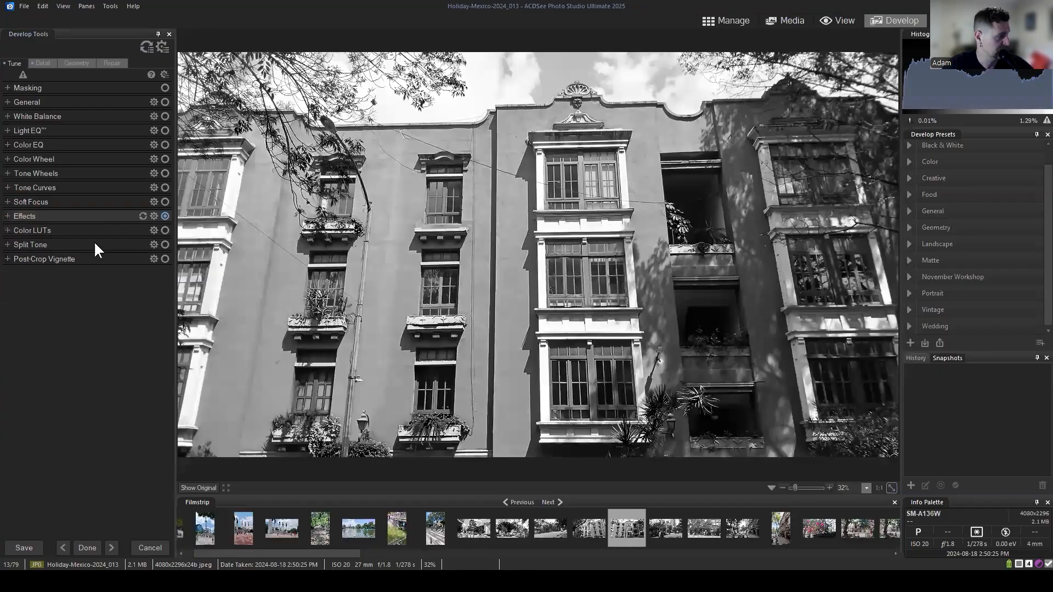
left_click(741, 20)
Reopen Holiday-Mexico-2024_013 in Develop mode, examine its Photo Effect setting and return to Manage mode.
left_click(159, 235)
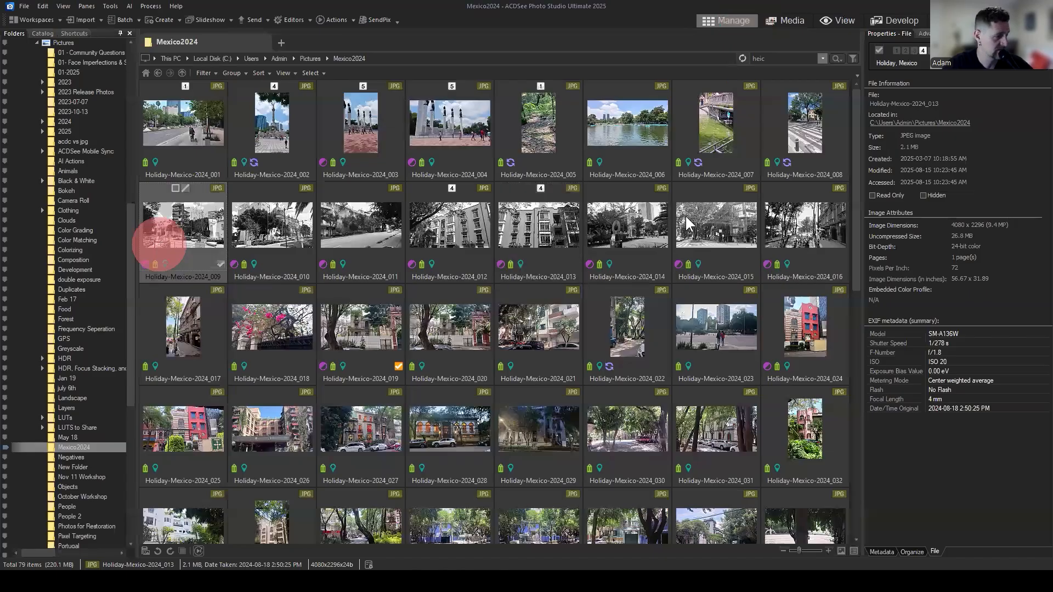
left_click(832, 236, "shift")
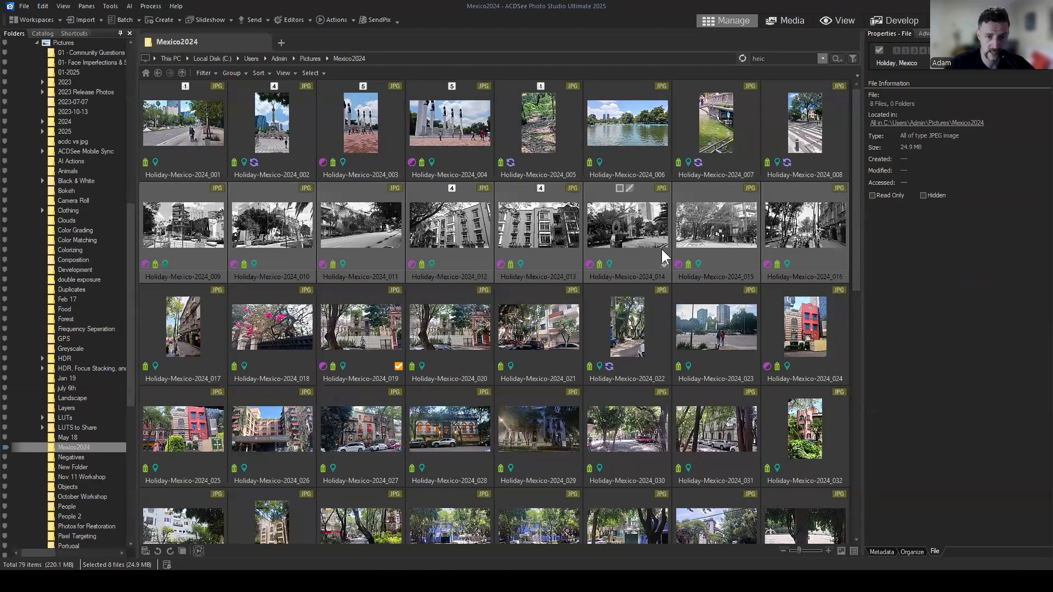
left_click(625, 241)
key("Left")
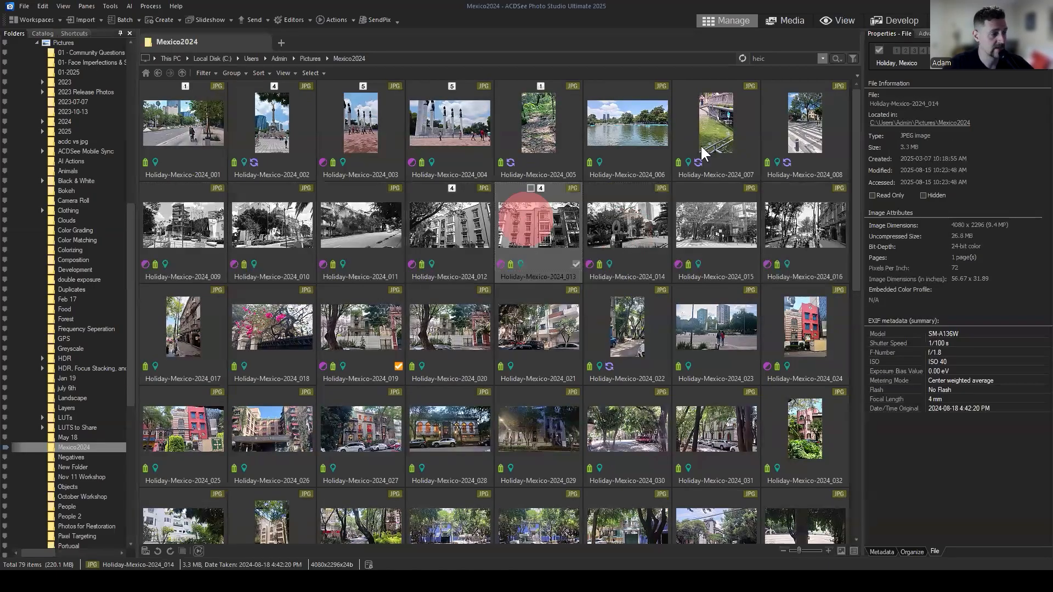
left_click(890, 22)
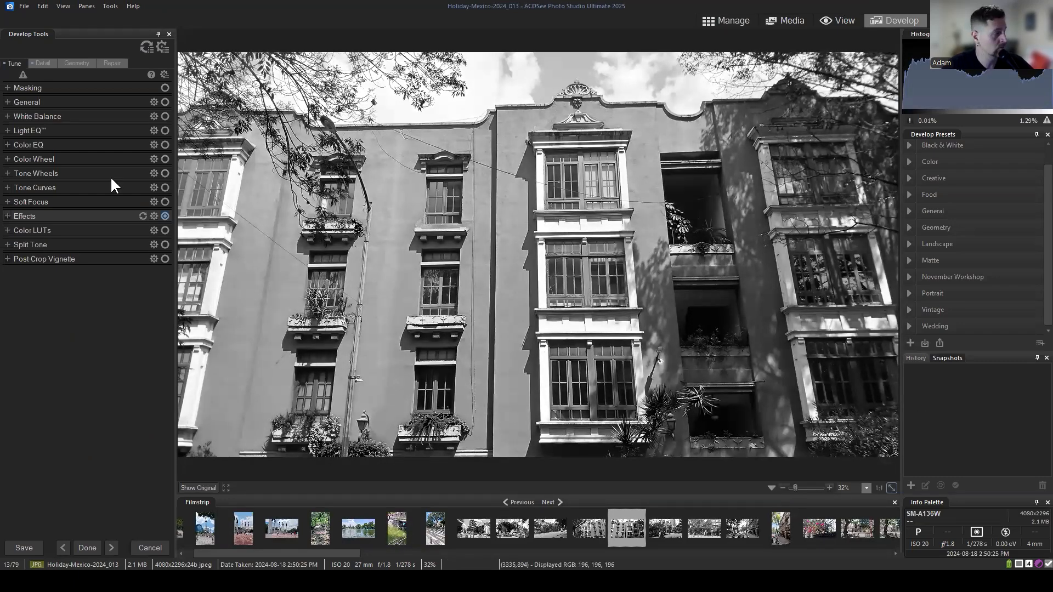
left_click(9, 217)
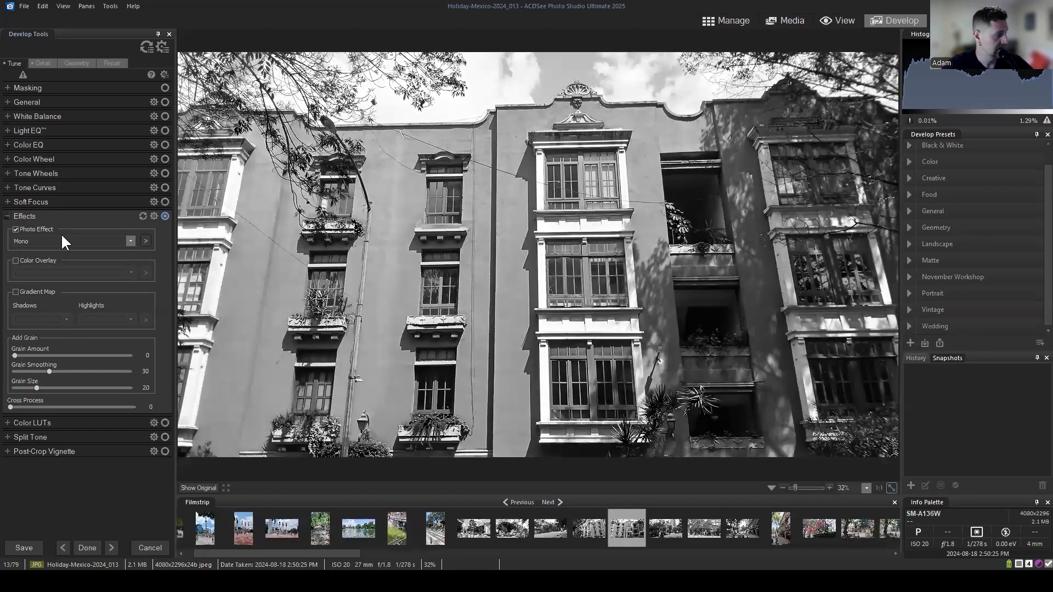
left_click(44, 228)
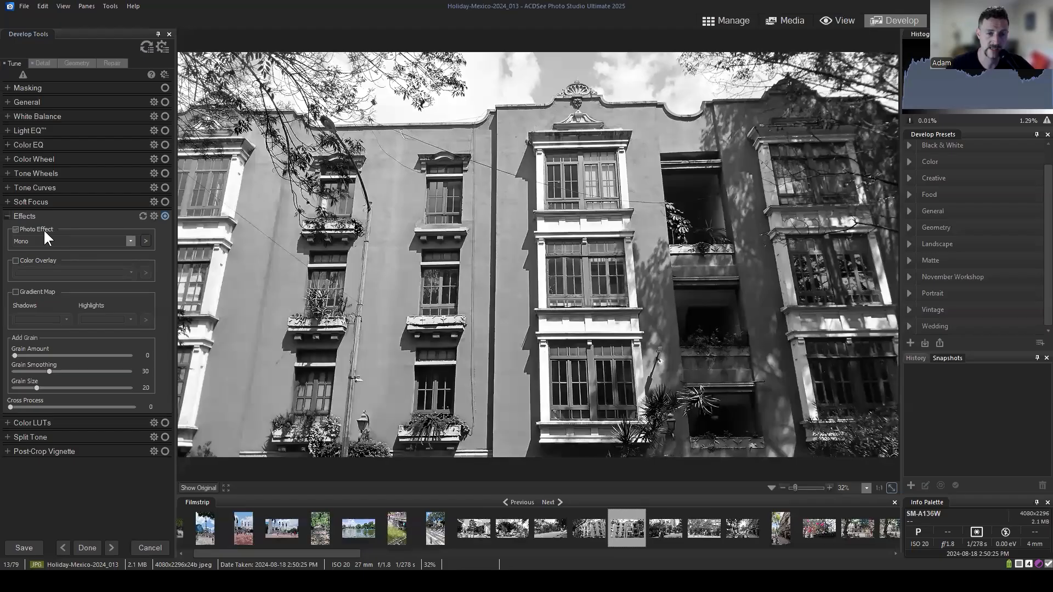
left_click(32, 231)
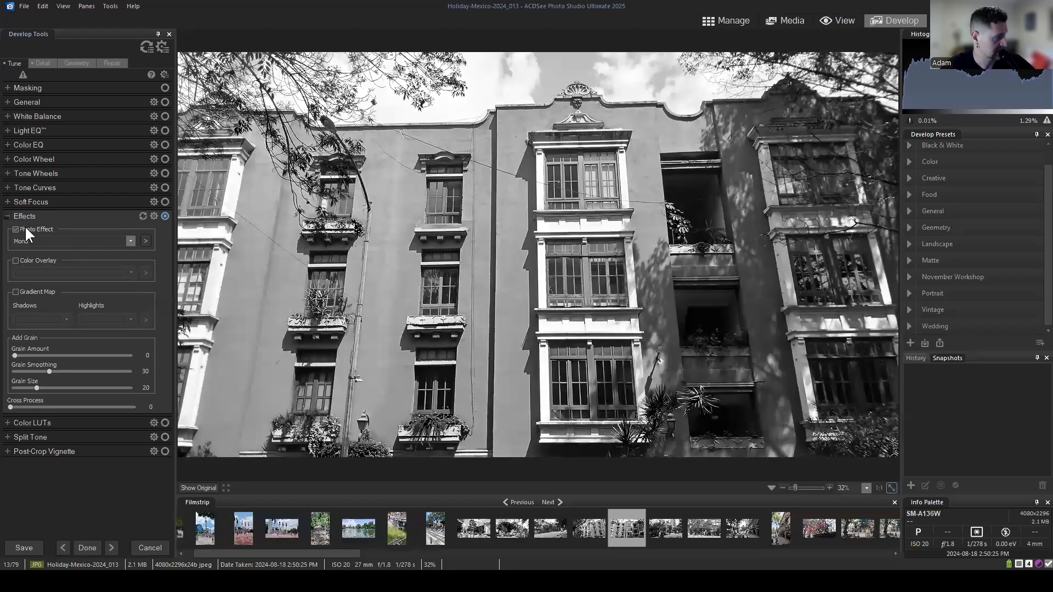
left_click(131, 240)
left_click(134, 236)
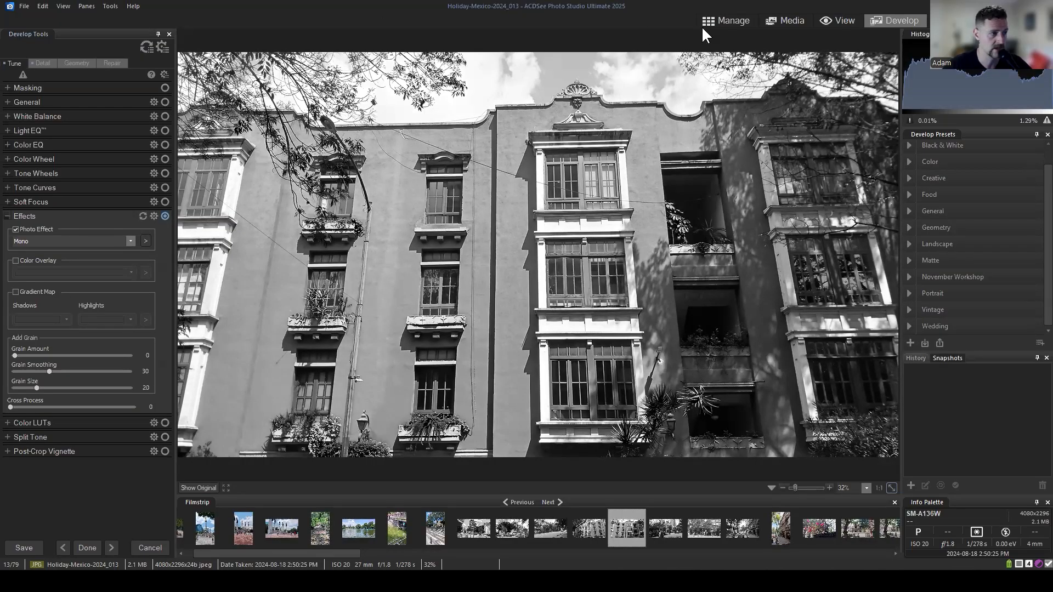
left_click(739, 20)
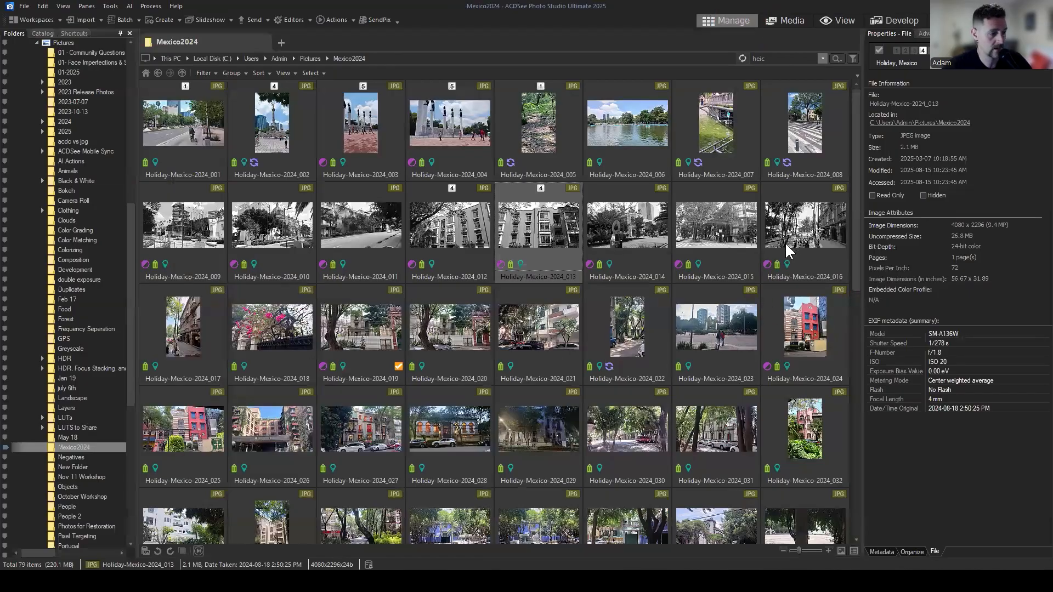
Select the row of photos from Holiday-Mexico-2024_009 through Holiday-Mexico-2024_016.
left_click(800, 230)
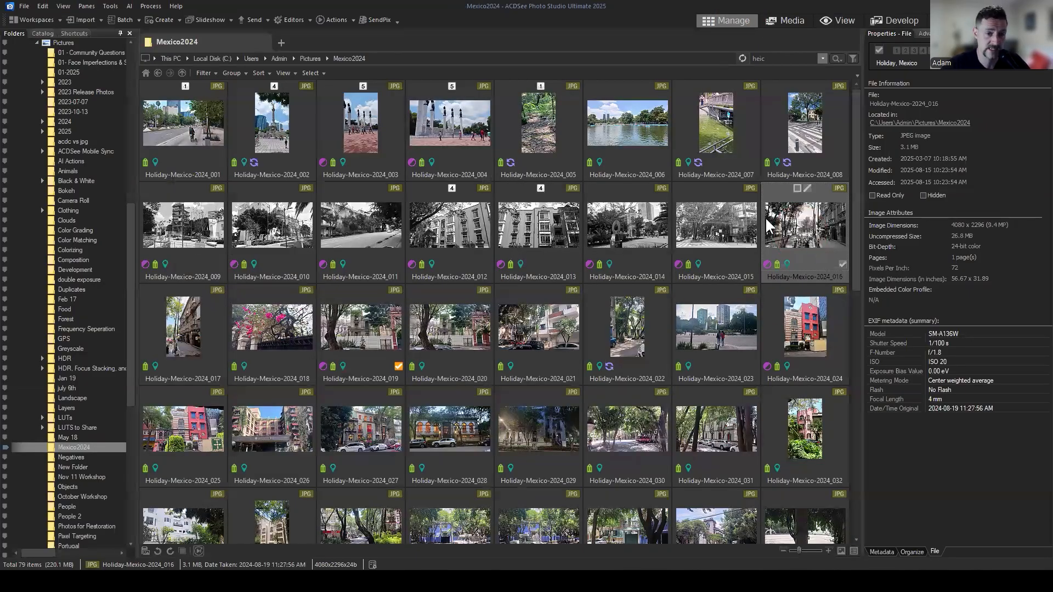
left_click(193, 224)
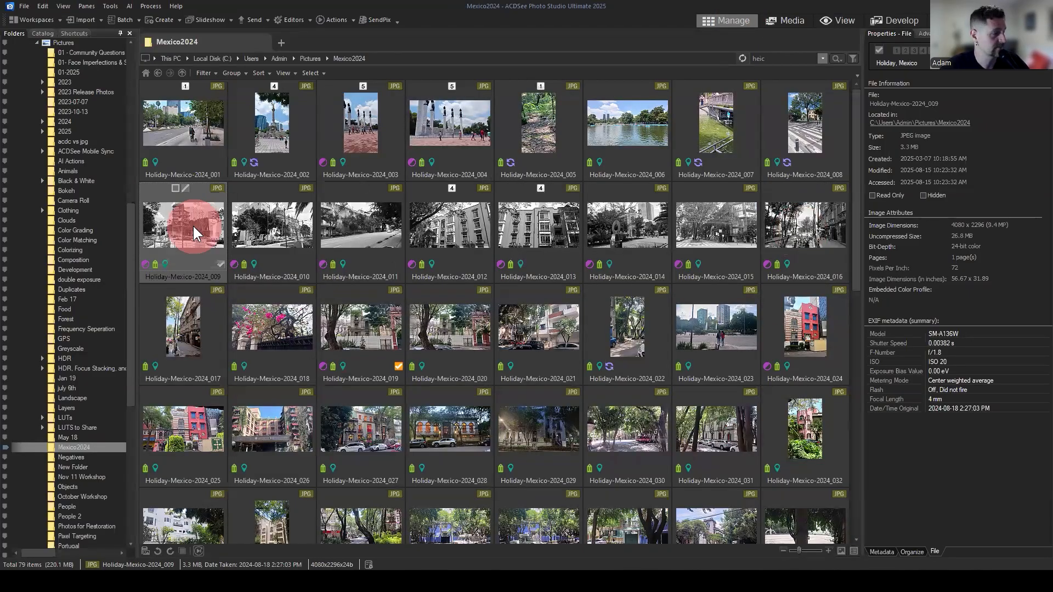
left_click(806, 227, "shift")
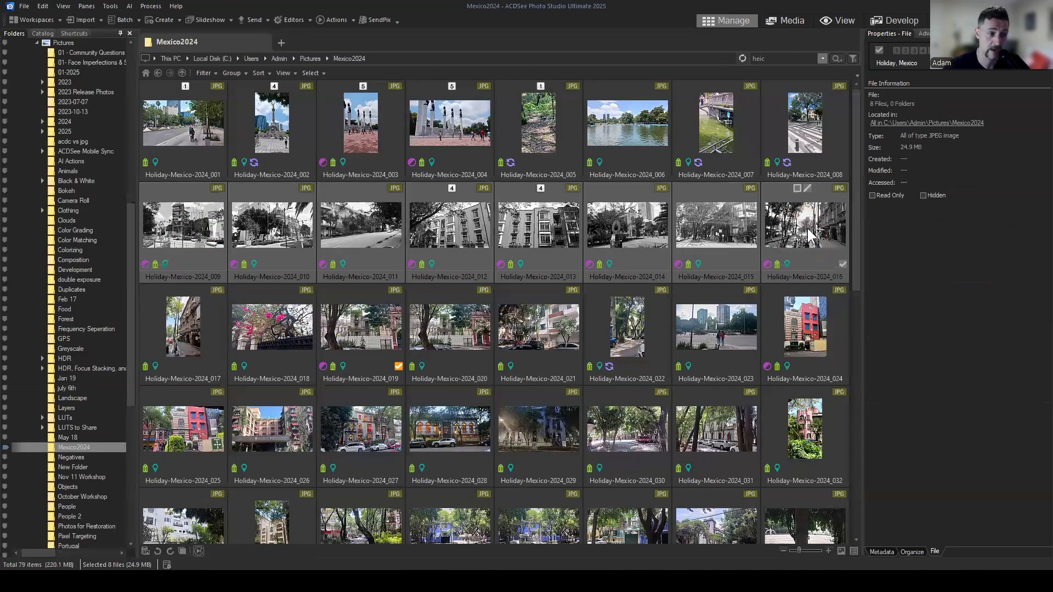
Reset all Develop adjustments of Holiday-Mexico-2024_009 to their defaults and return to Manage mode.
left_click(181, 233)
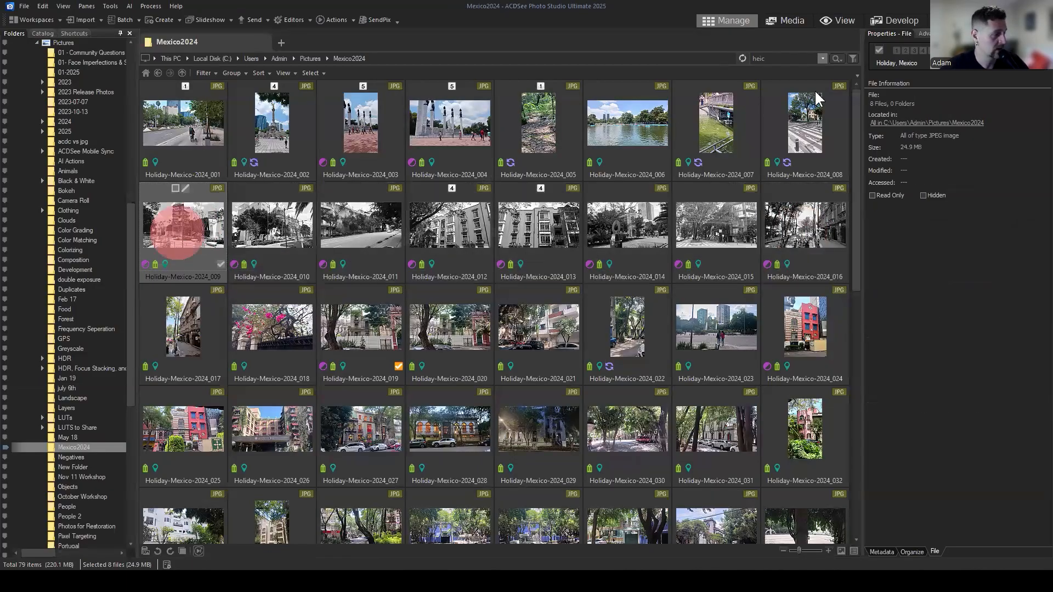
left_click(896, 22)
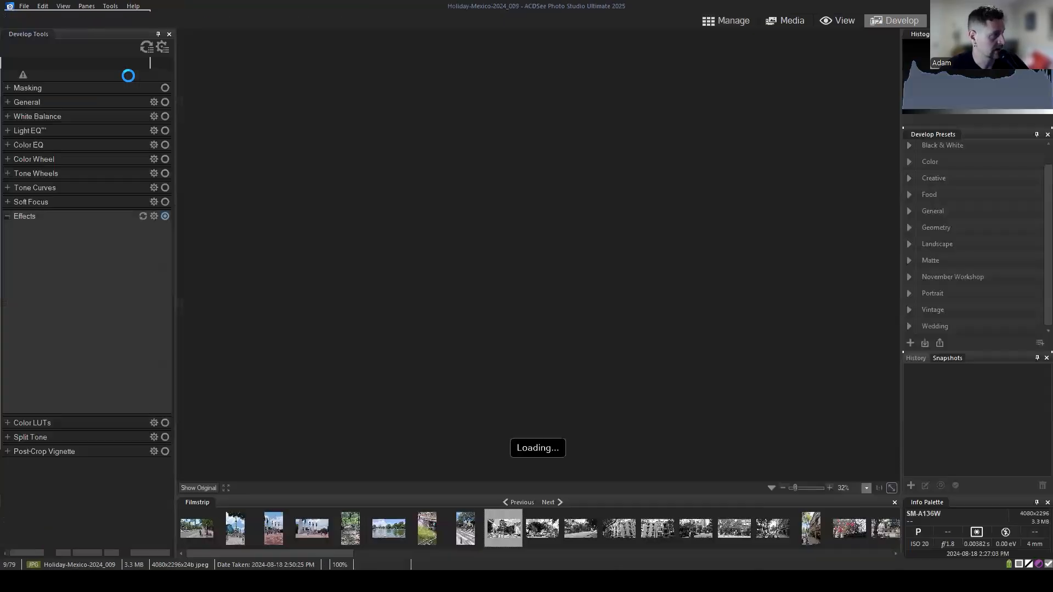
left_click(145, 46)
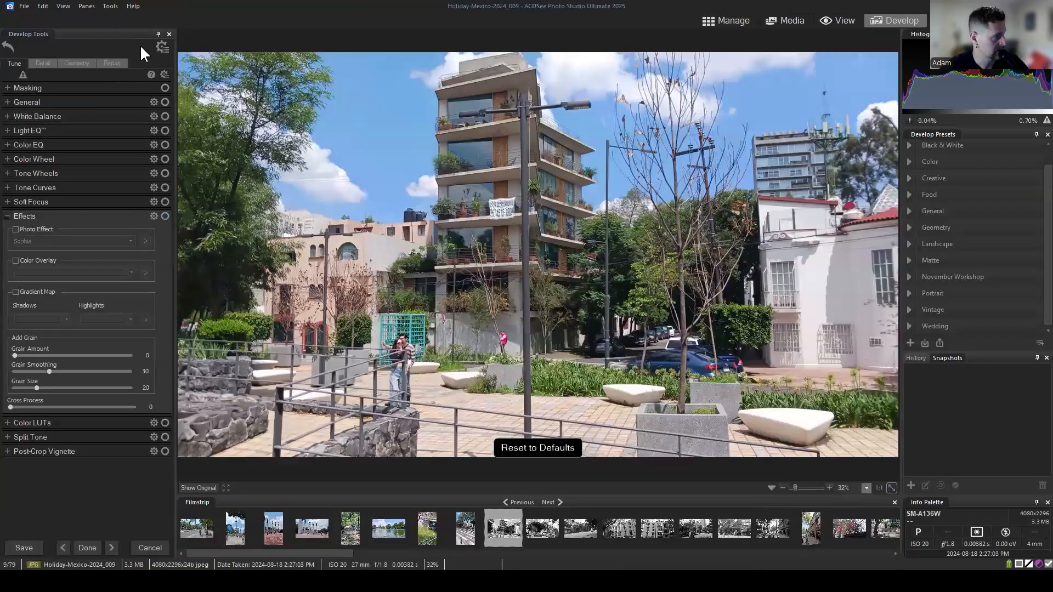
left_click(738, 22)
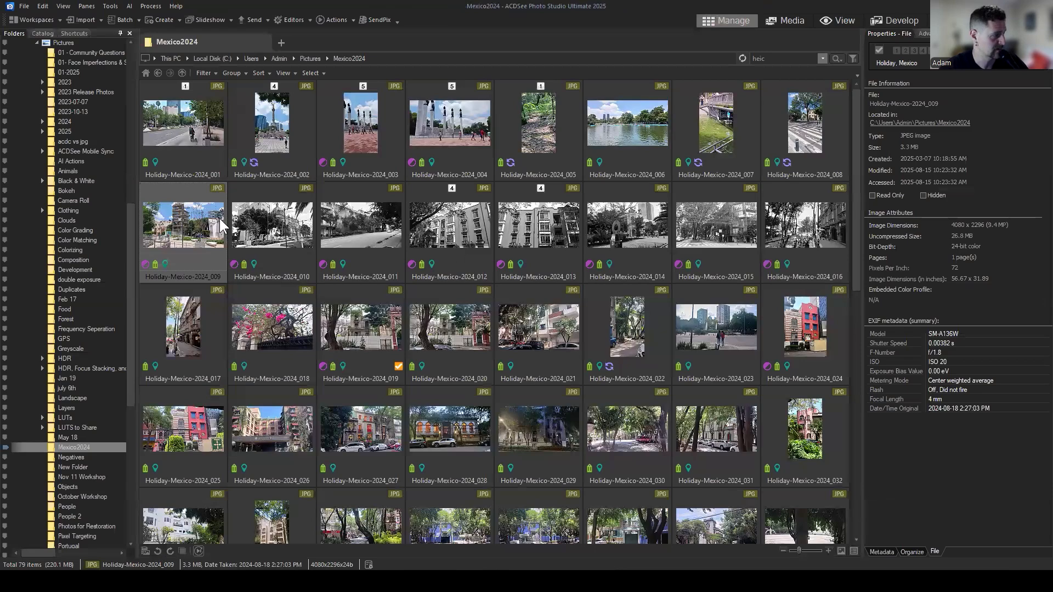
Restore the photos Holiday-Mexico-2024_009 through Holiday-Mexico-2024_016 to their original state.
left_click(200, 222)
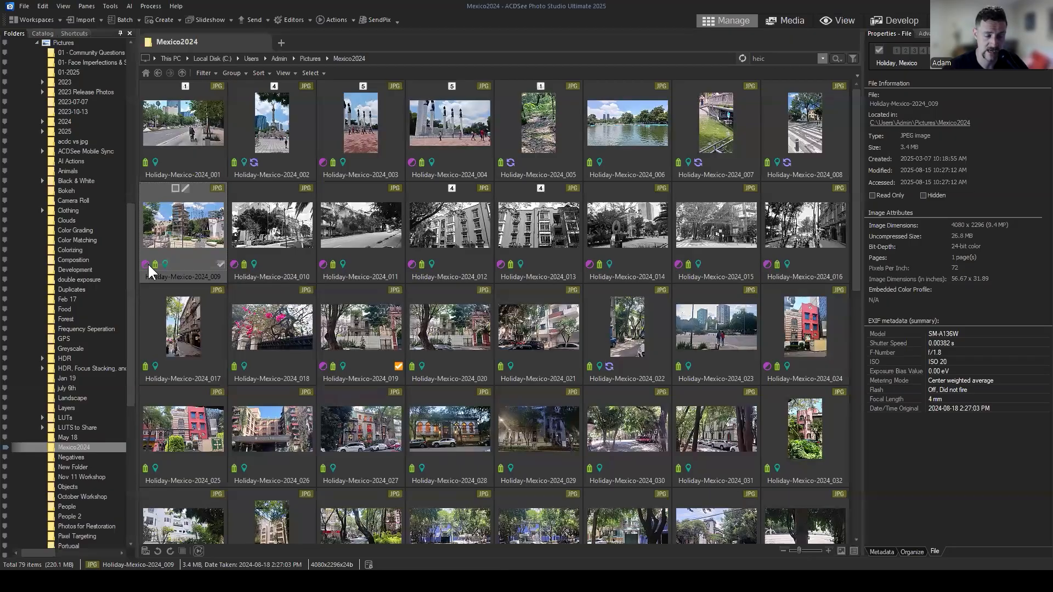
left_click(784, 228, "shift")
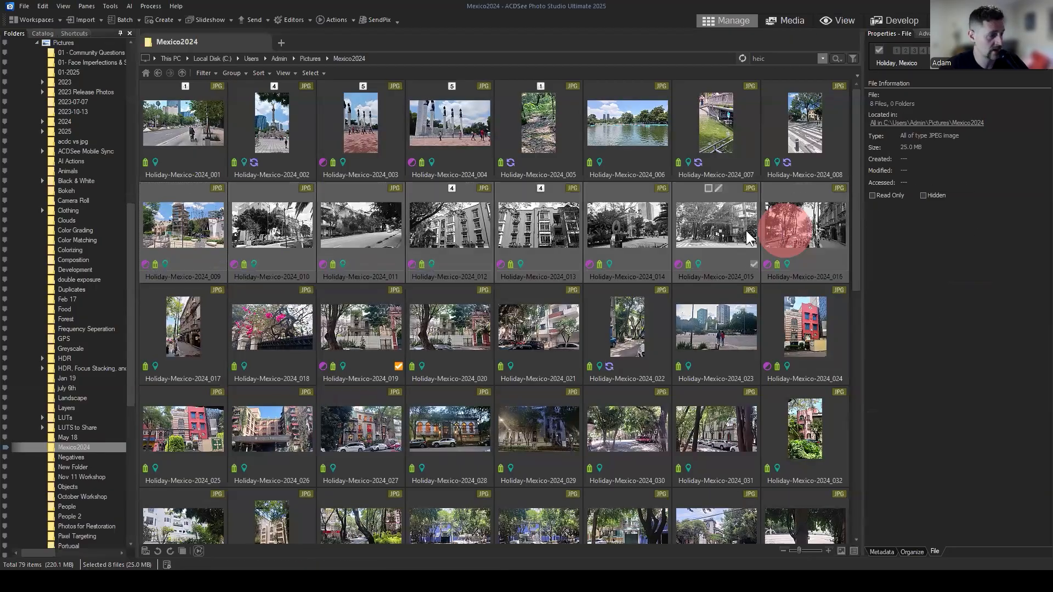
right_click(638, 237)
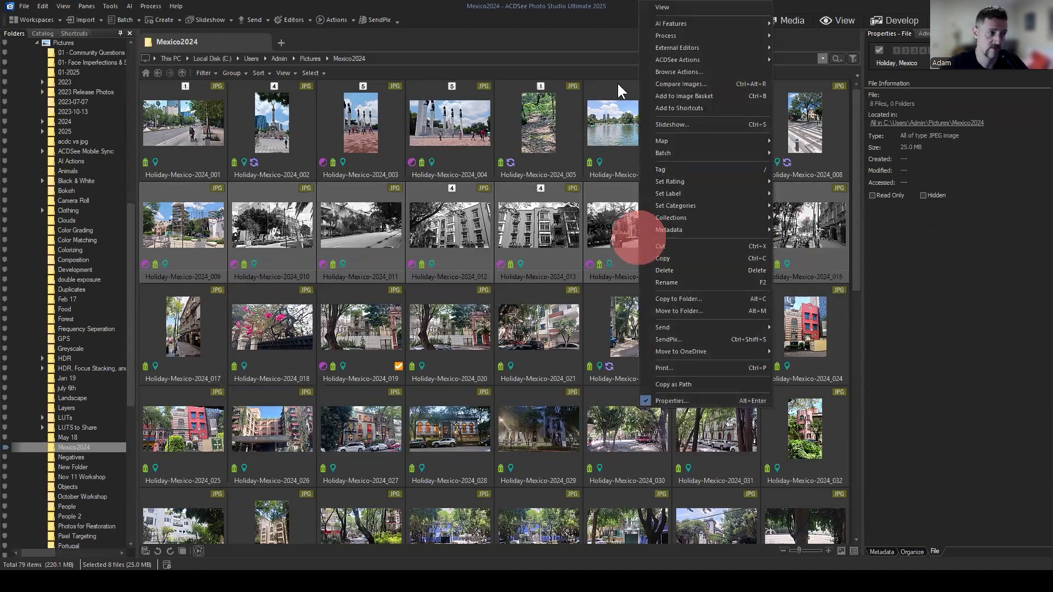
mouse_move(666, 36)
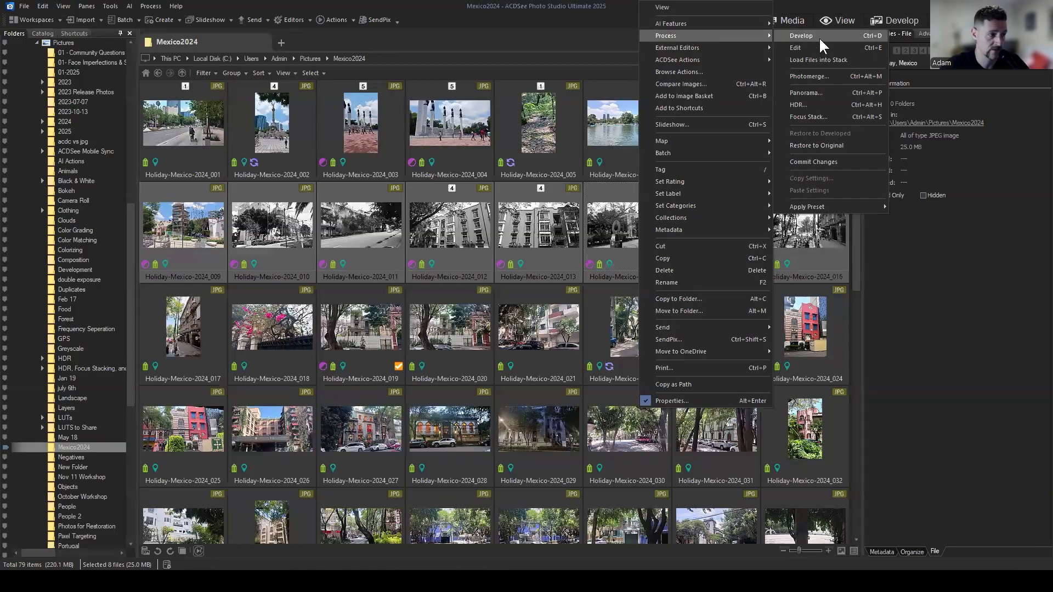
left_click(827, 146)
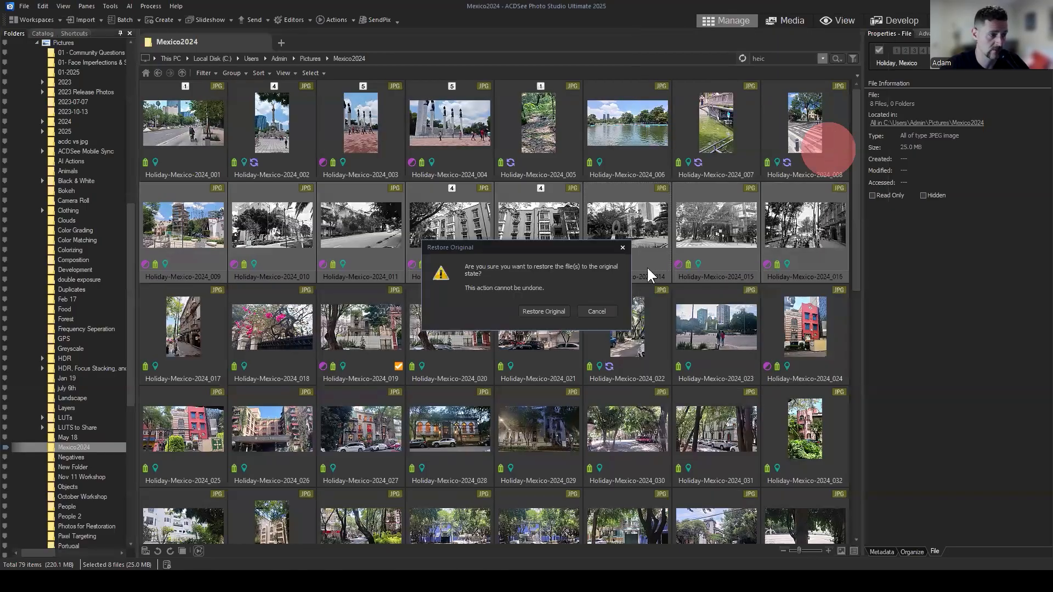
left_click(541, 311)
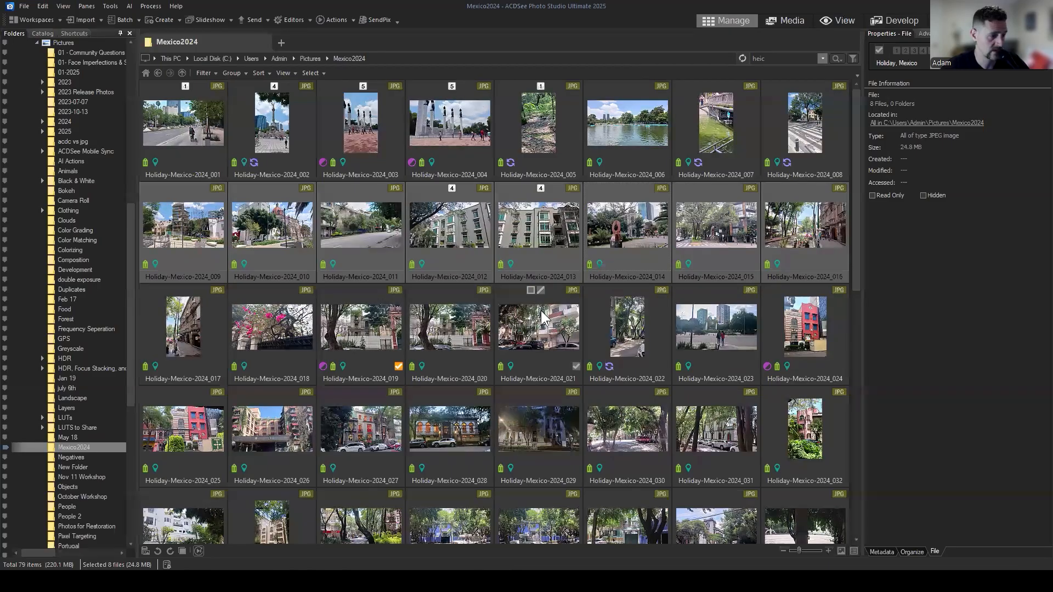
Open Holiday-Mexico-2024_016 in Develop mode and collapse the Effects group.
left_click(626, 335)
left_click(817, 234)
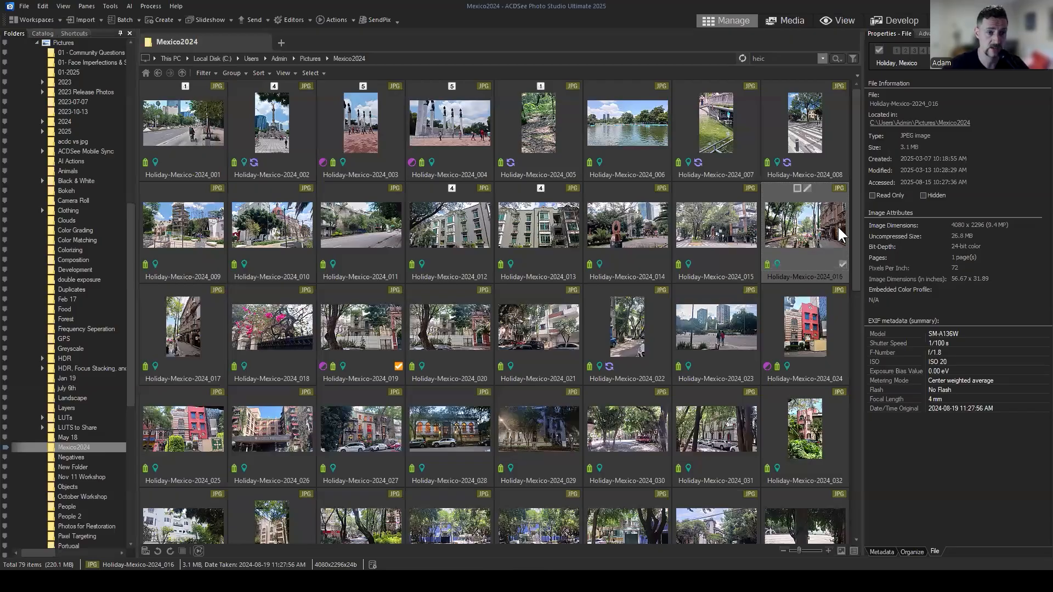
left_click(896, 19)
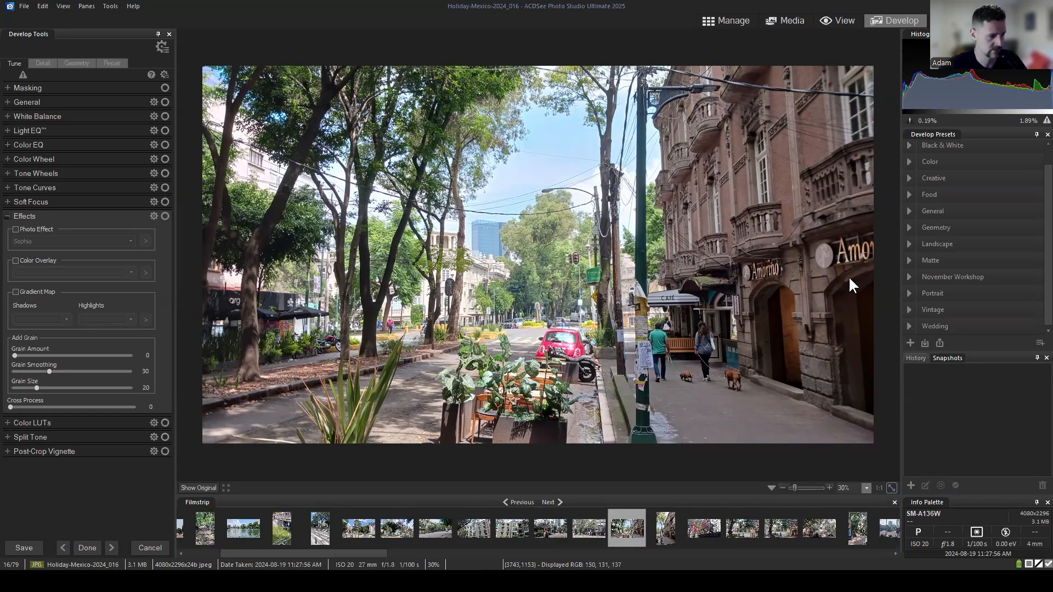
left_click(4, 215)
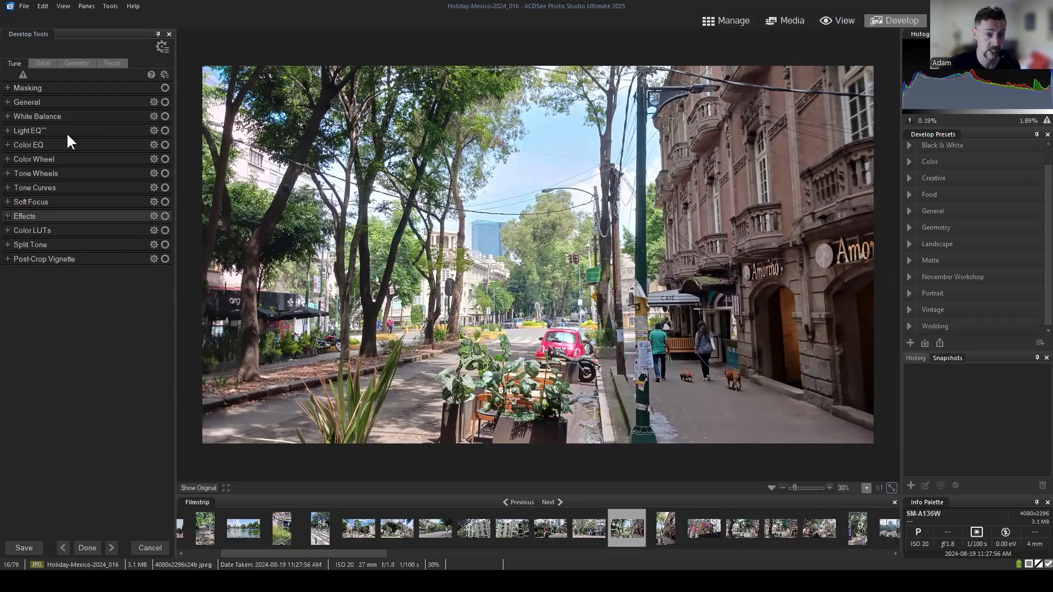
Set the General adjustments of the photo to a Contrast of 20 and a Clarity of 14.
left_click(7, 102)
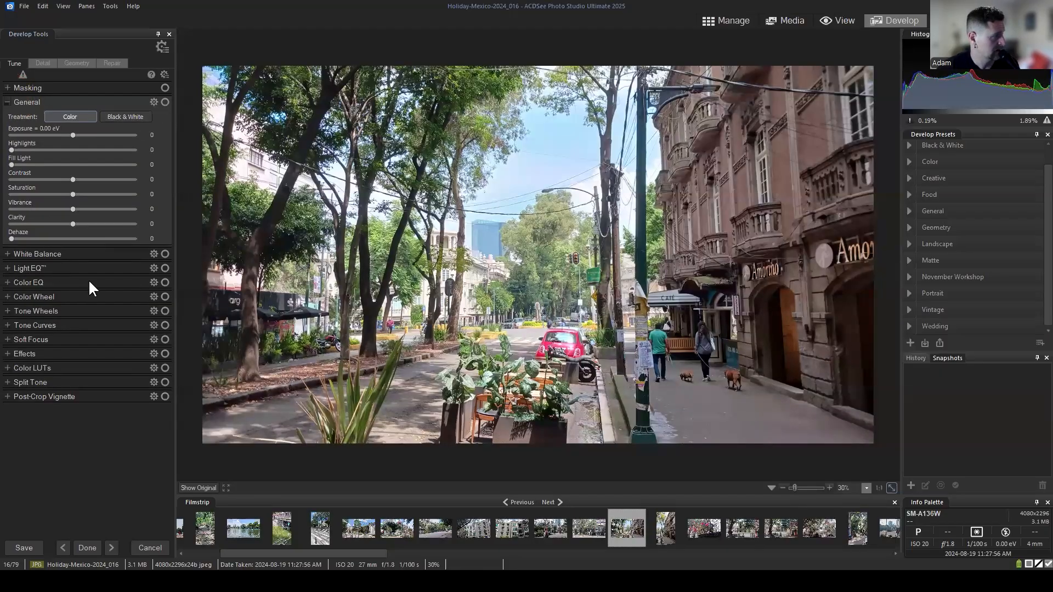
left_click_drag(74, 179, 83, 180)
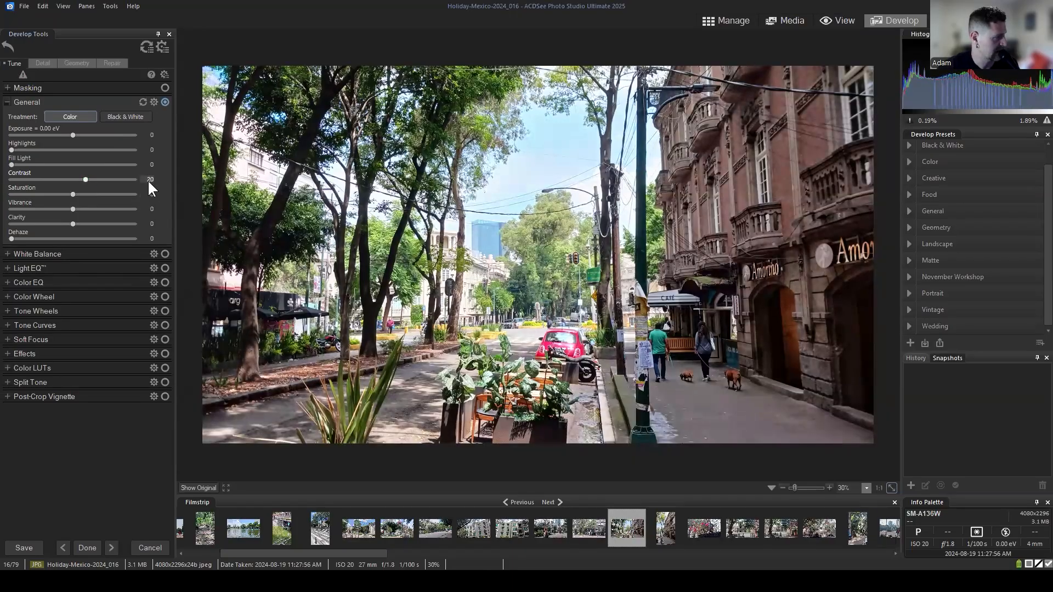
left_click_drag(72, 224, 81, 224)
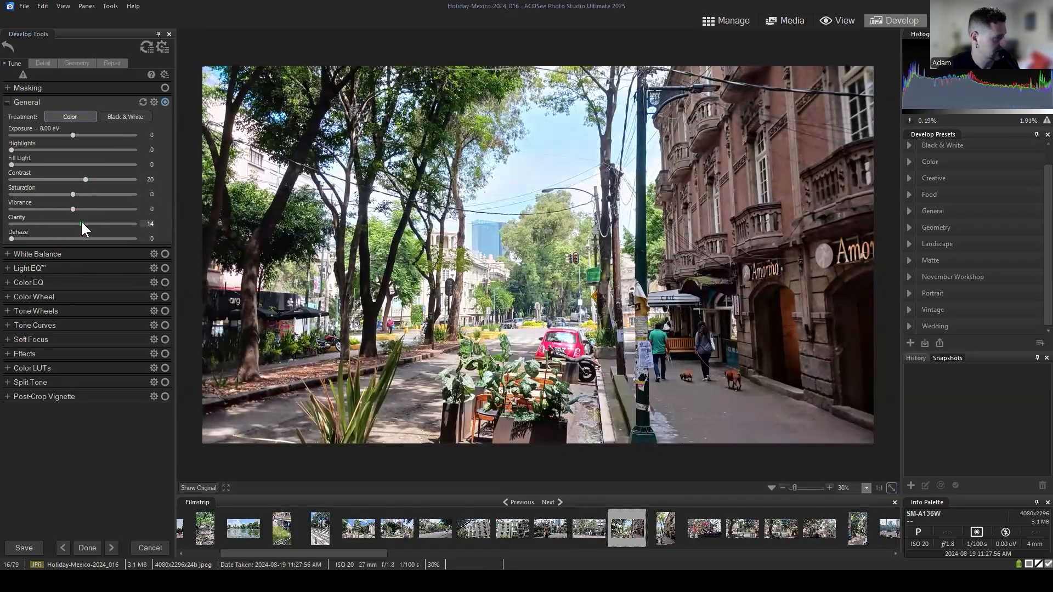
Compare the adjusted street photo with its original version.
left_click(189, 486)
left_click(189, 486)
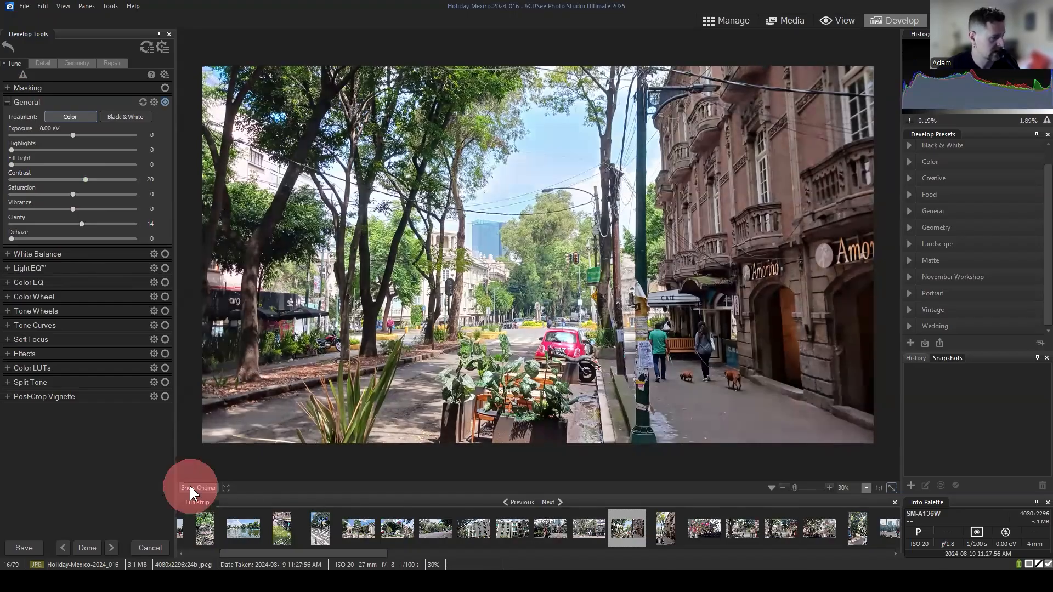
left_click_drag(191, 486, 191, 486)
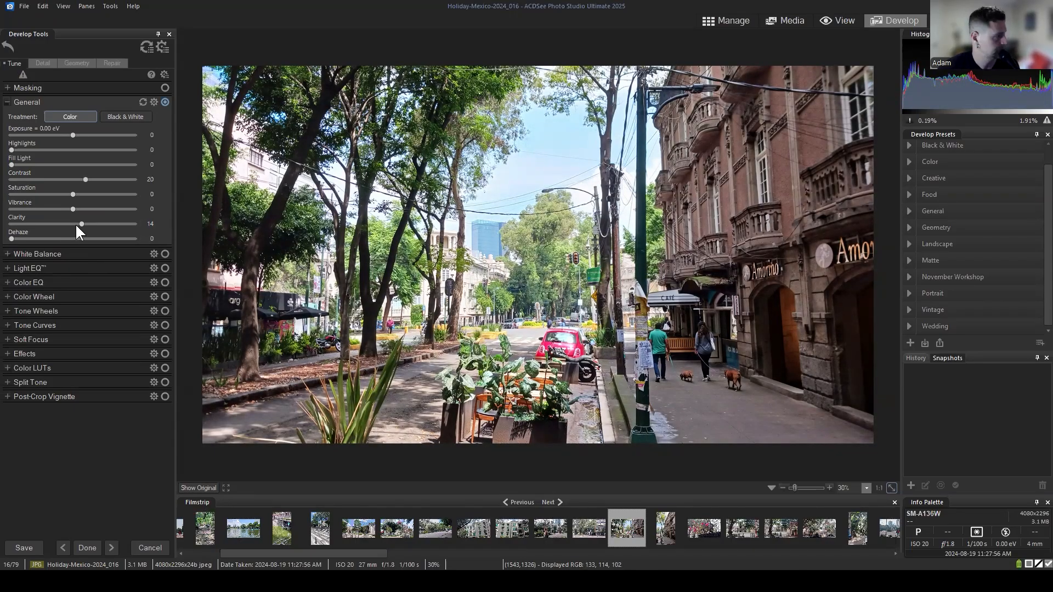
Collapse the General group and examine its settings options, opening the save preset dialog and cancelling it.
left_click(6, 101)
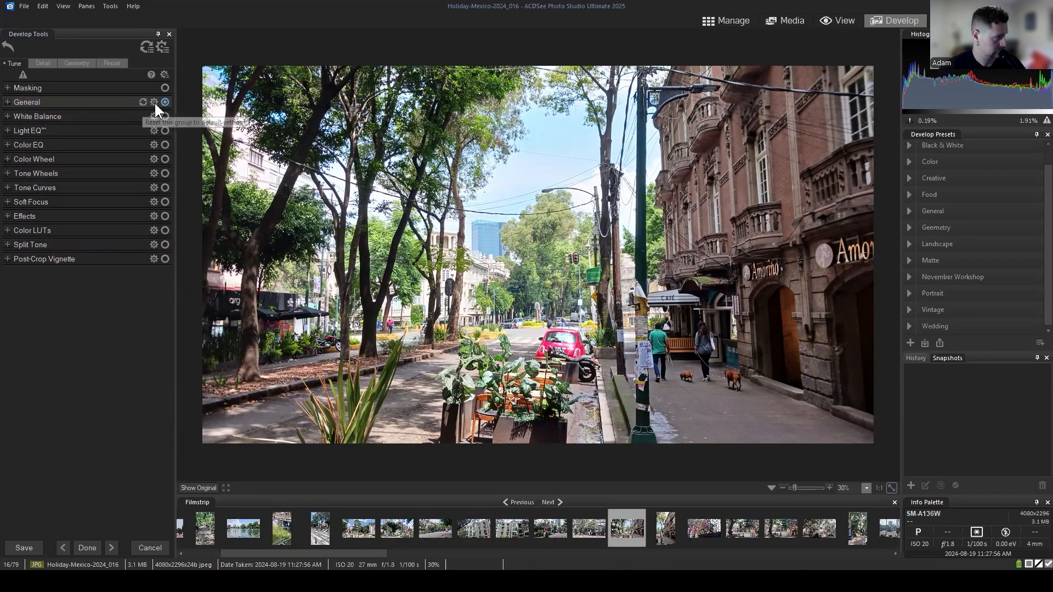
left_click(154, 102)
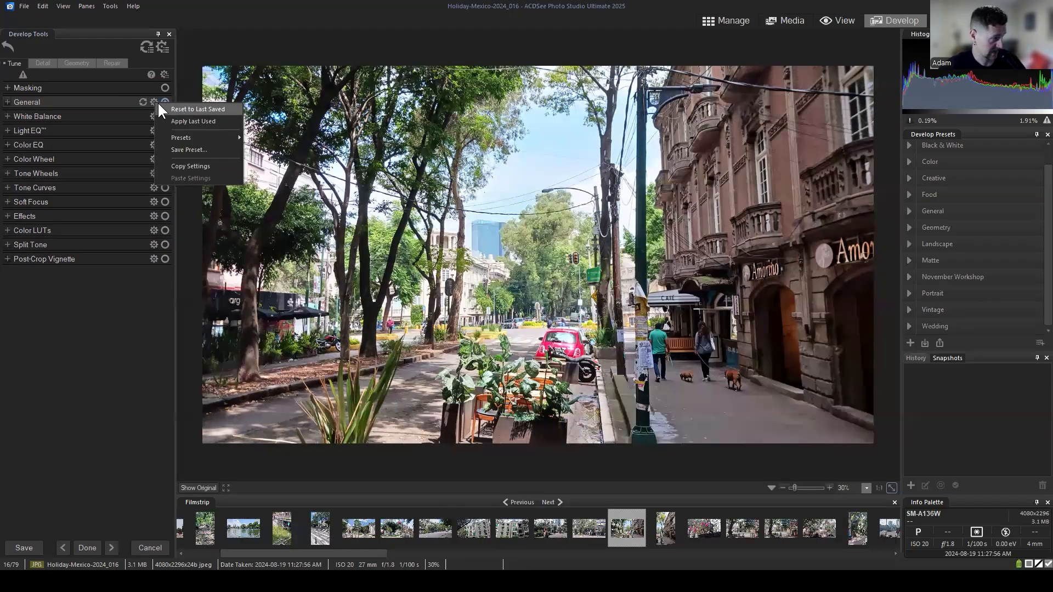
left_click(185, 157)
left_click_drag(533, 255, 278, 83)
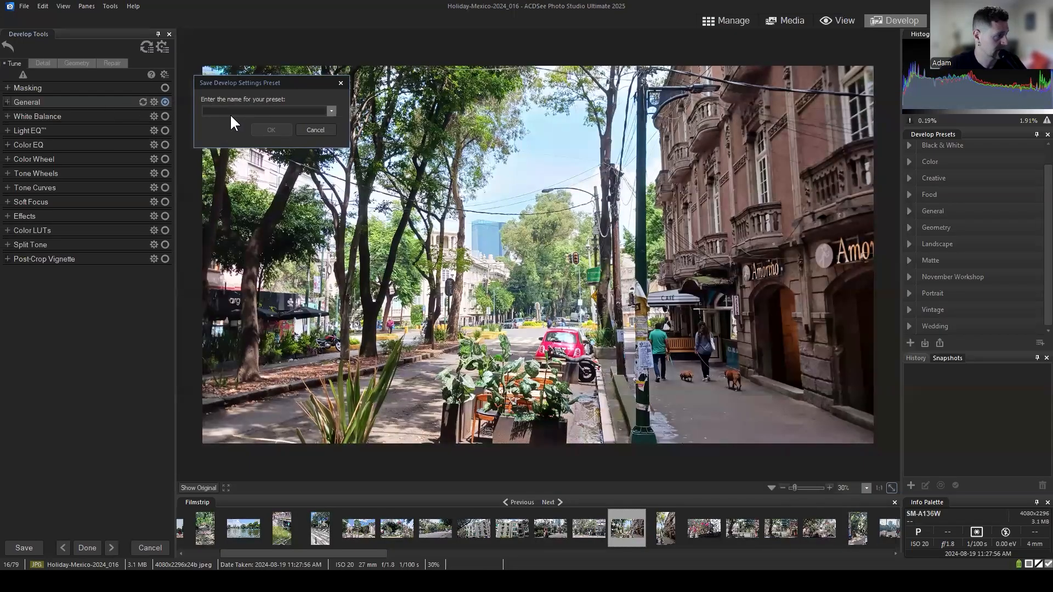
left_click(308, 129)
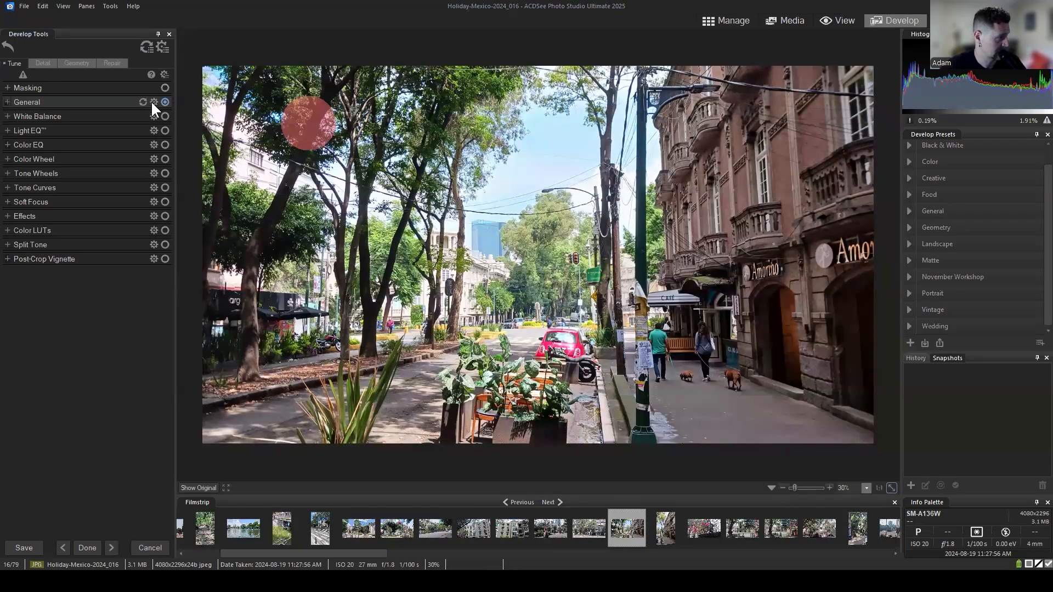
left_click(153, 103)
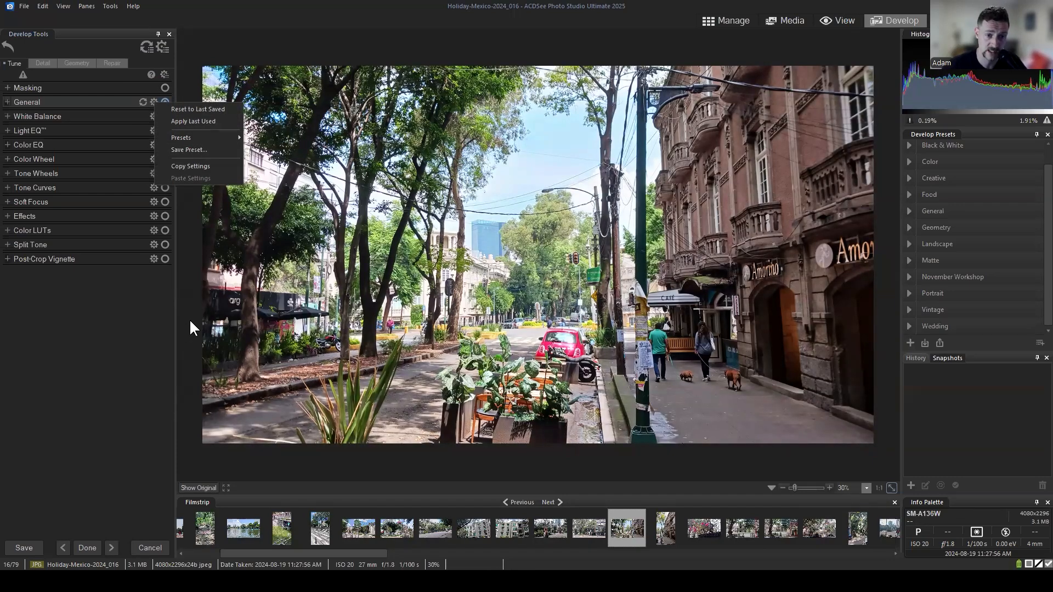
left_click(139, 310)
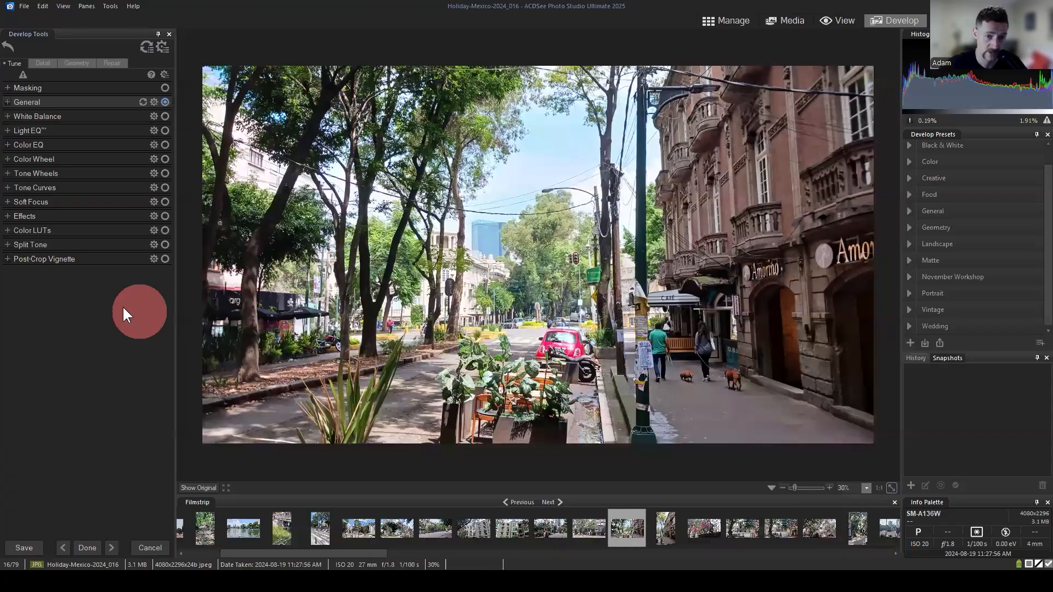
Set the White Balance Temperature to 17 and collapse the group.
left_click(6, 115)
left_click_drag(73, 150, 83, 148)
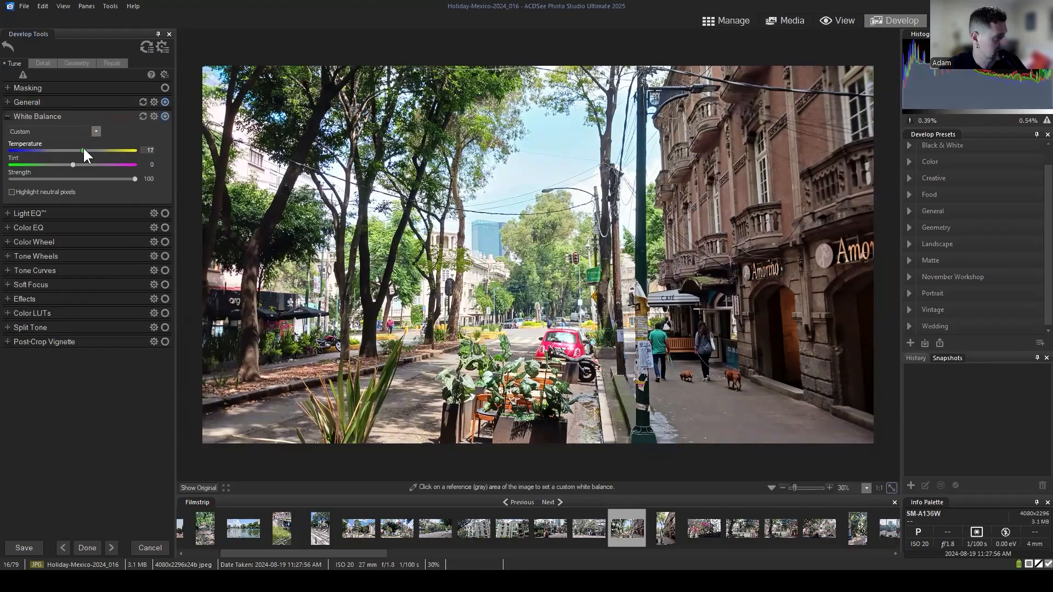
left_click(8, 114)
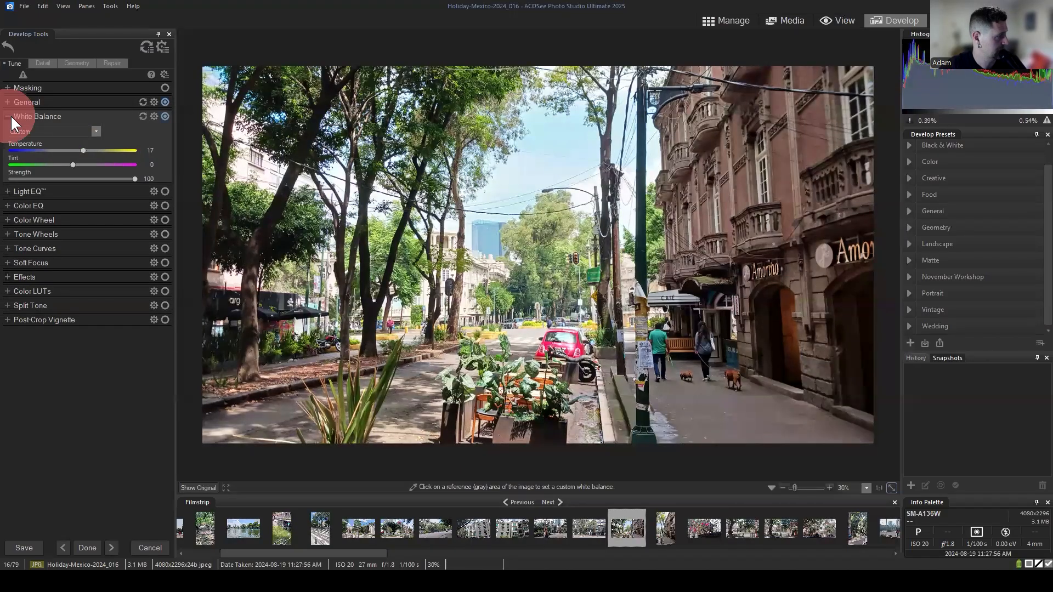
Adjust the photo's lighting slightly with Light EQ and collapse the group.
left_click(27, 130)
left_click_drag(72, 182, 69, 167)
left_click(7, 130)
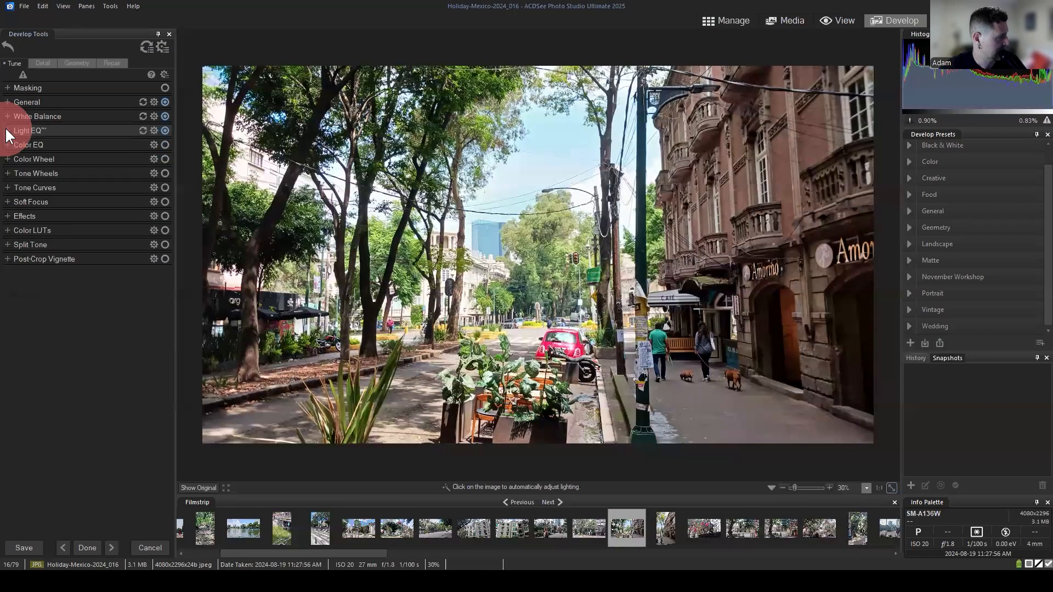
Raise the black endpoint of the RGB tone curve slightly, remove stray points and lower the white endpoint to an output of 243.
left_click(8, 186)
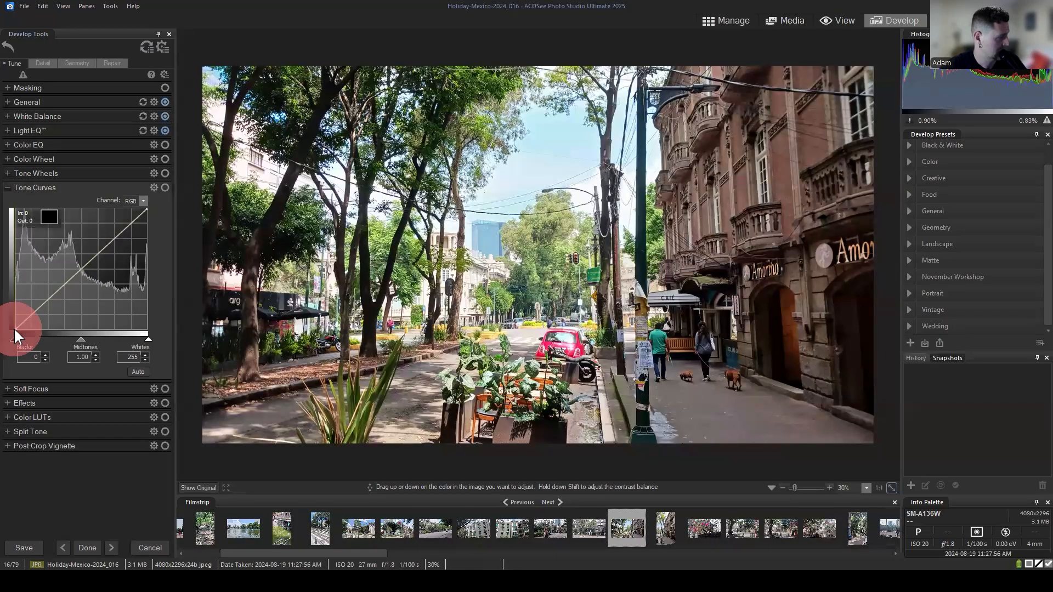
left_click_drag(15, 328, 23, 324)
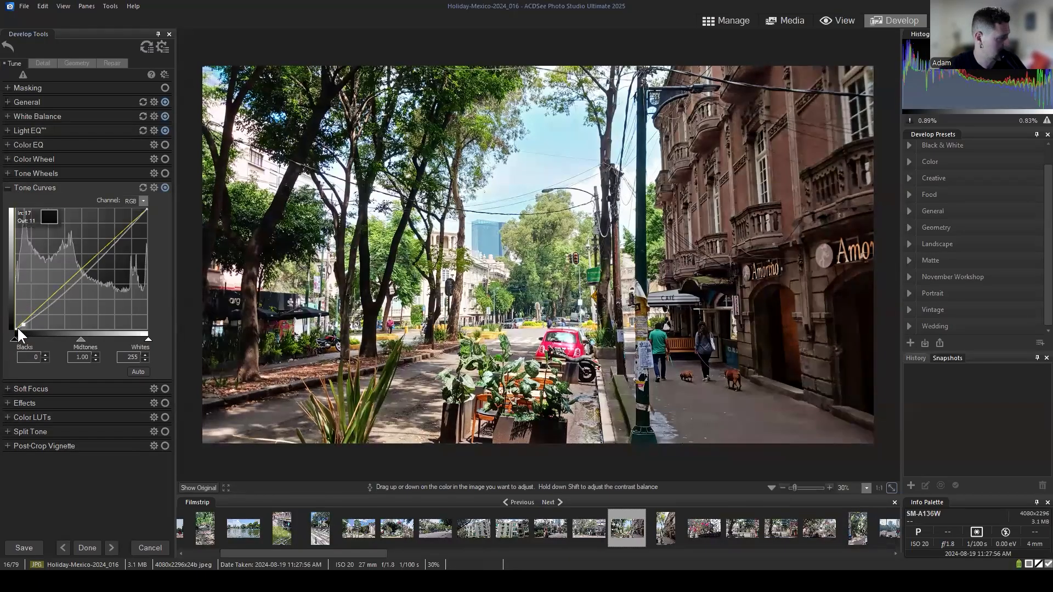
right_click(18, 327)
left_click(34, 319)
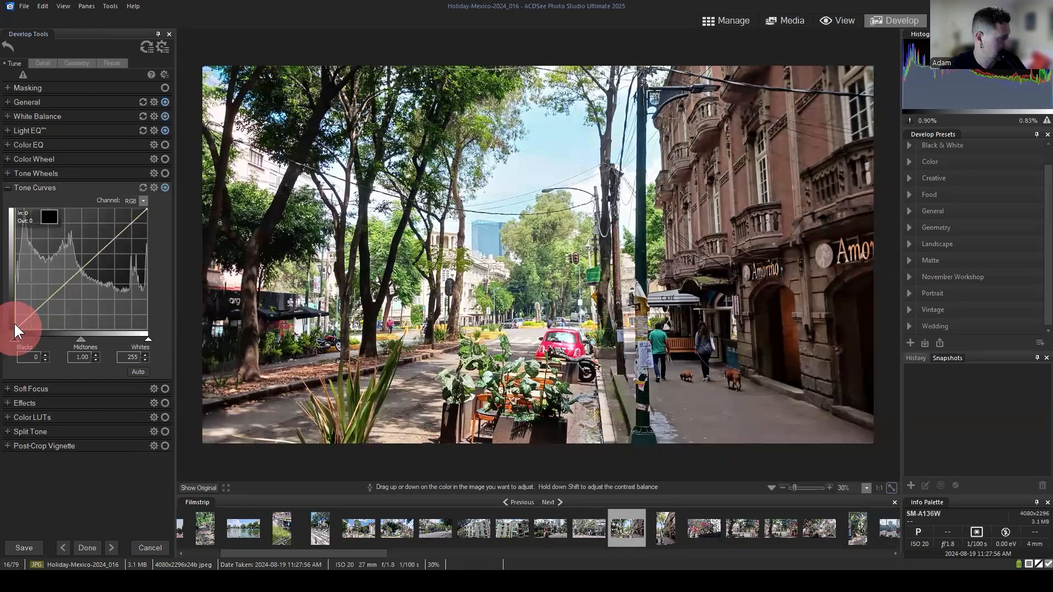
mouse_move(15, 321)
left_mouse_down()
mouse_move(39, 319)
mouse_move(8, 324)
left_mouse_up()
right_click(22, 324)
left_click(34, 322)
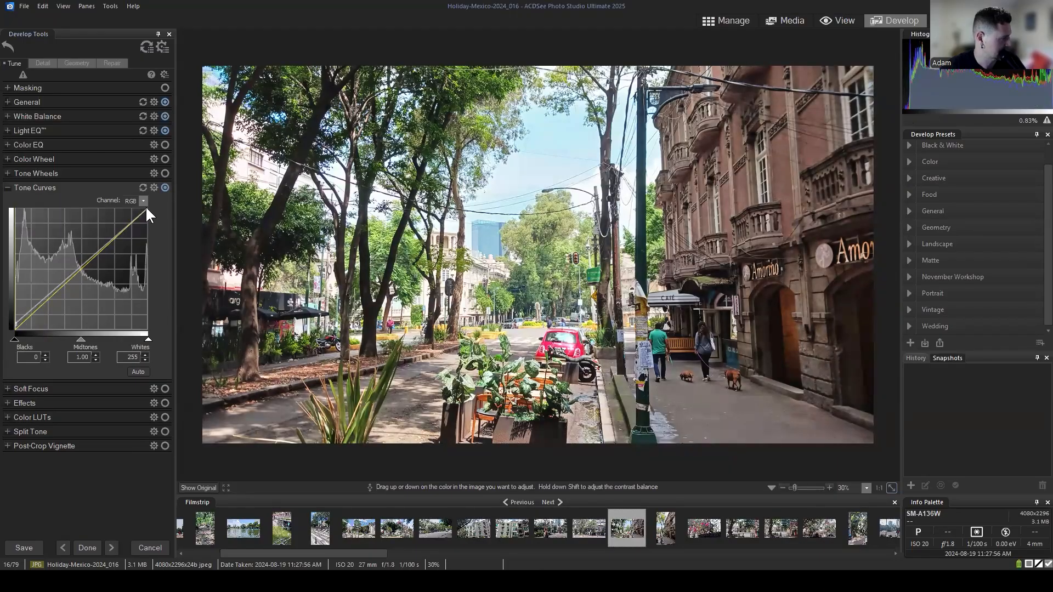
mouse_move(145, 209)
left_mouse_down()
mouse_move(139, 228)
mouse_move(147, 212)
left_mouse_up()
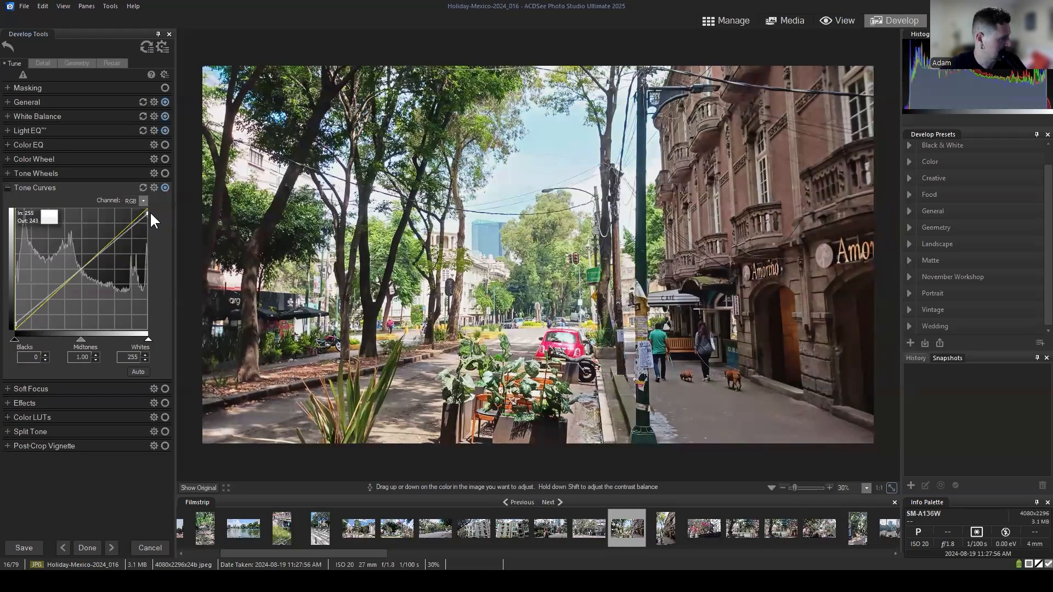
Shape the RGB tone curve into a gentle S, lowering a shadow point to output 61 and raising a highlight point, and compare with the original.
left_click_drag(47, 292, 53, 297)
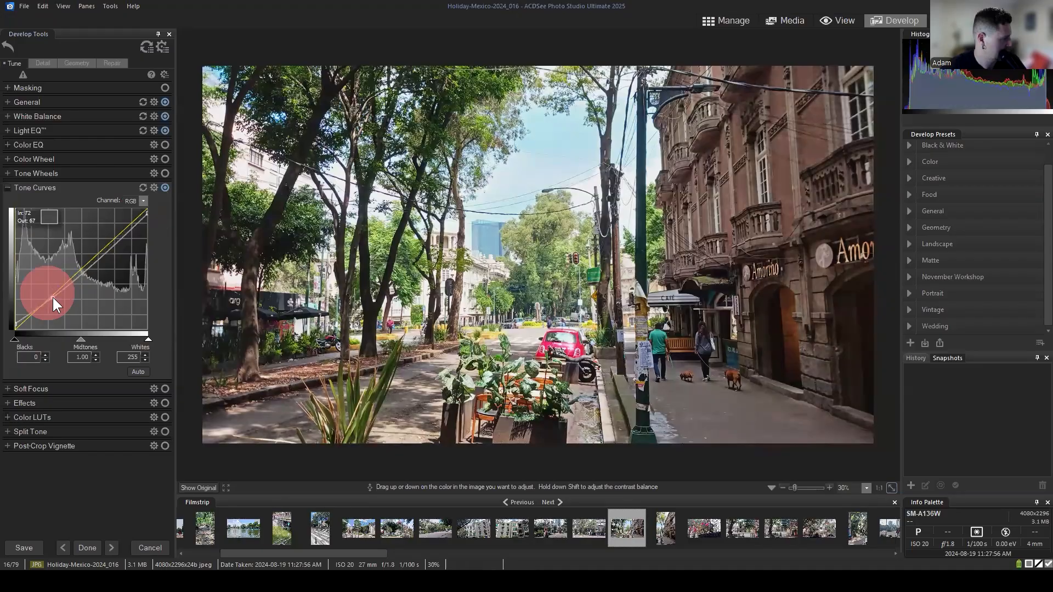
left_click(106, 245)
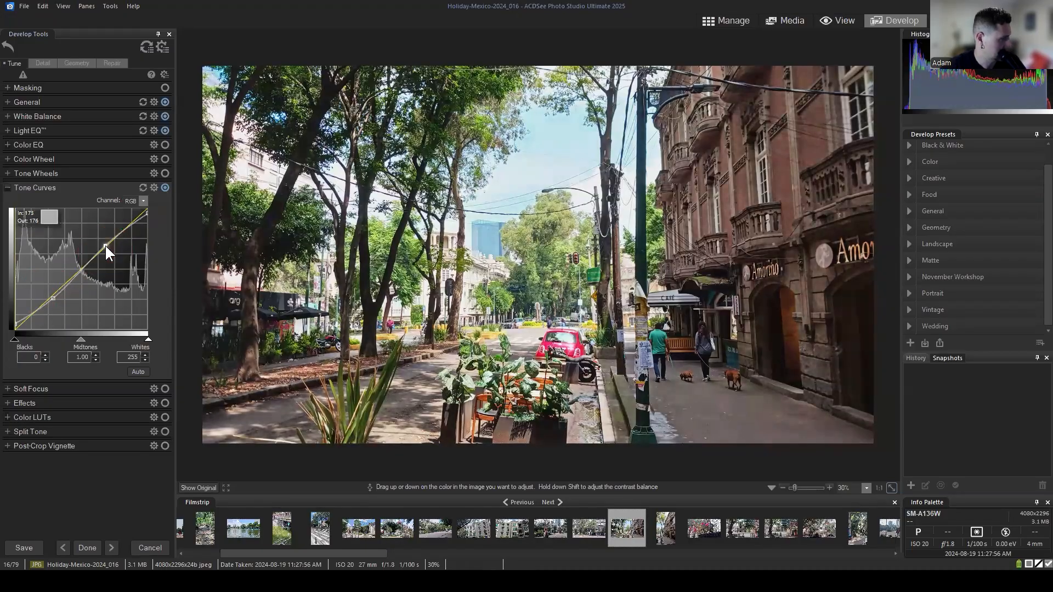
left_click_drag(106, 245, 110, 238)
left_click_drag(56, 294, 54, 301)
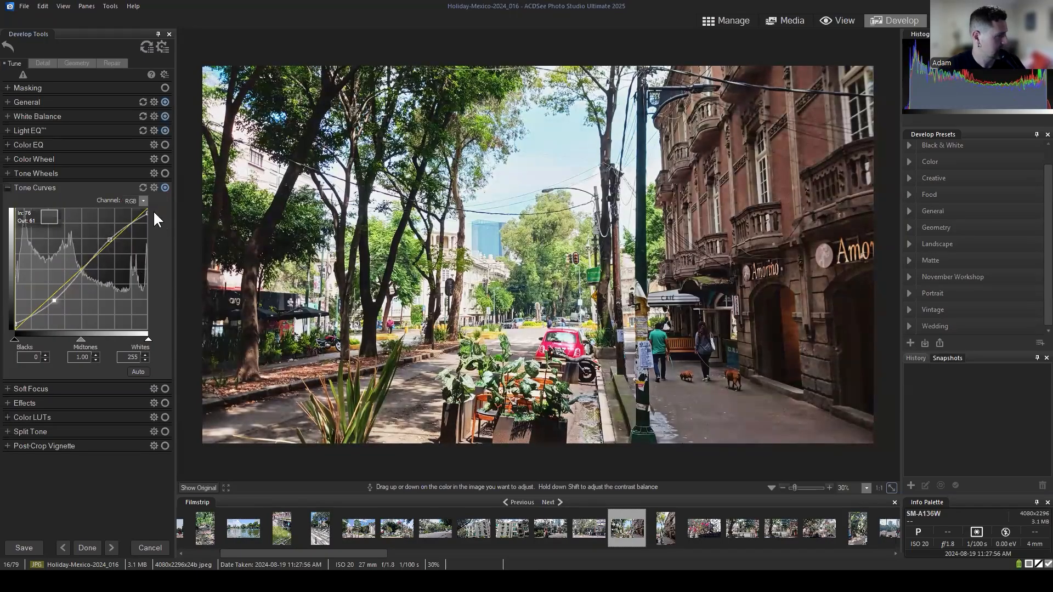
left_click_drag(197, 486, 199, 485)
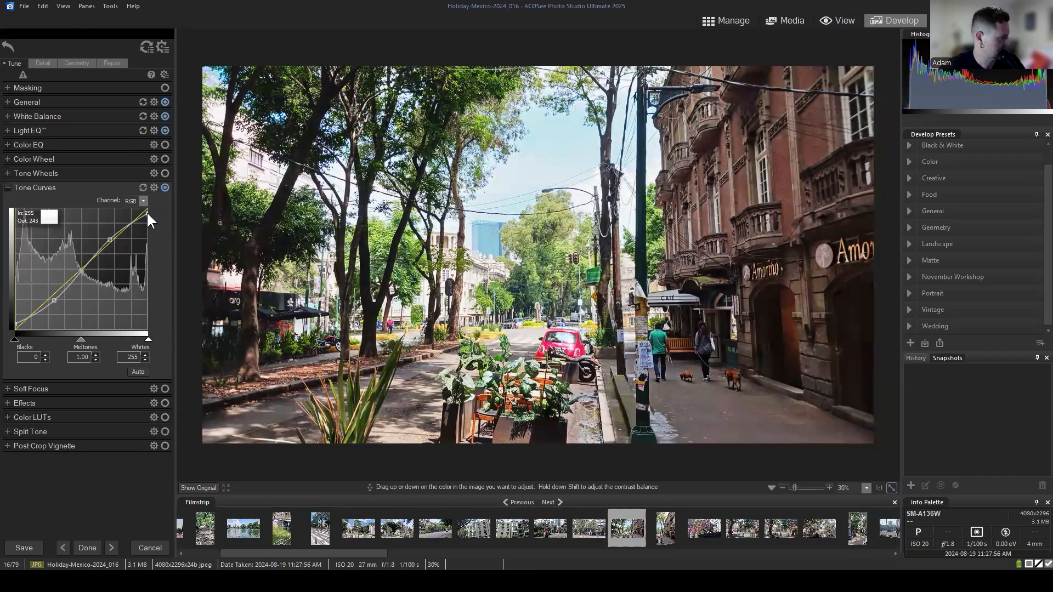
mouse_move(148, 212)
left_mouse_down()
mouse_move(151, 220)
mouse_move(146, 210)
left_mouse_up()
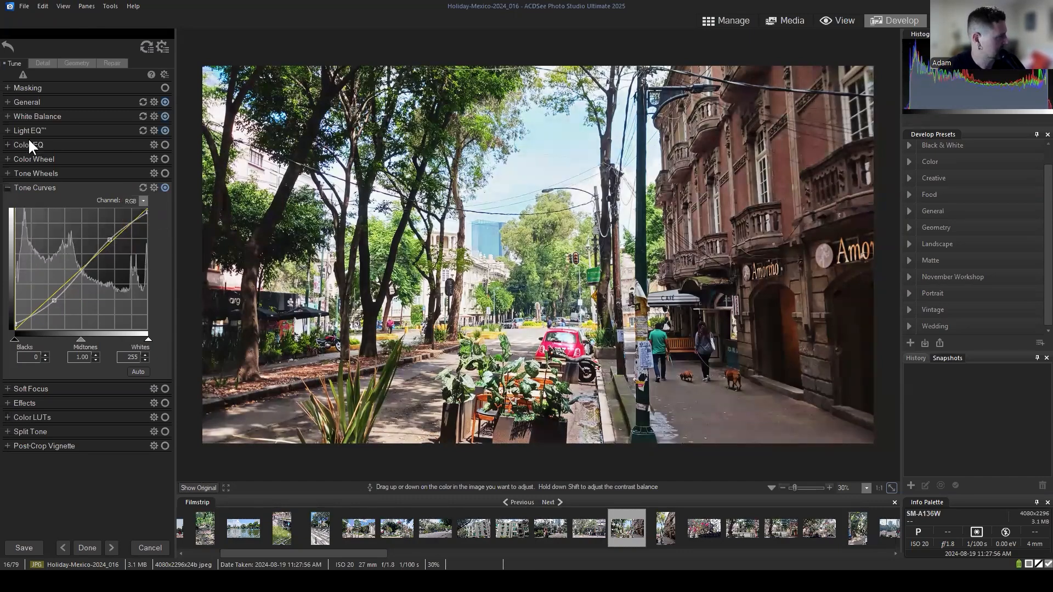
Lower the Light EQ Midtones to -7 and collapse the group.
left_click(7, 130)
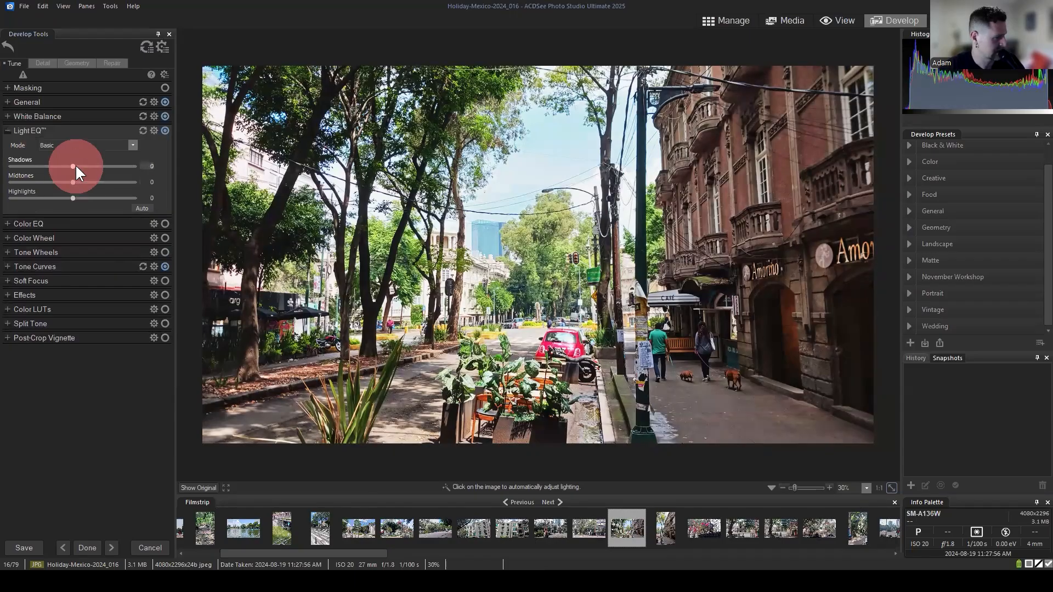
left_click_drag(74, 181, 66, 181)
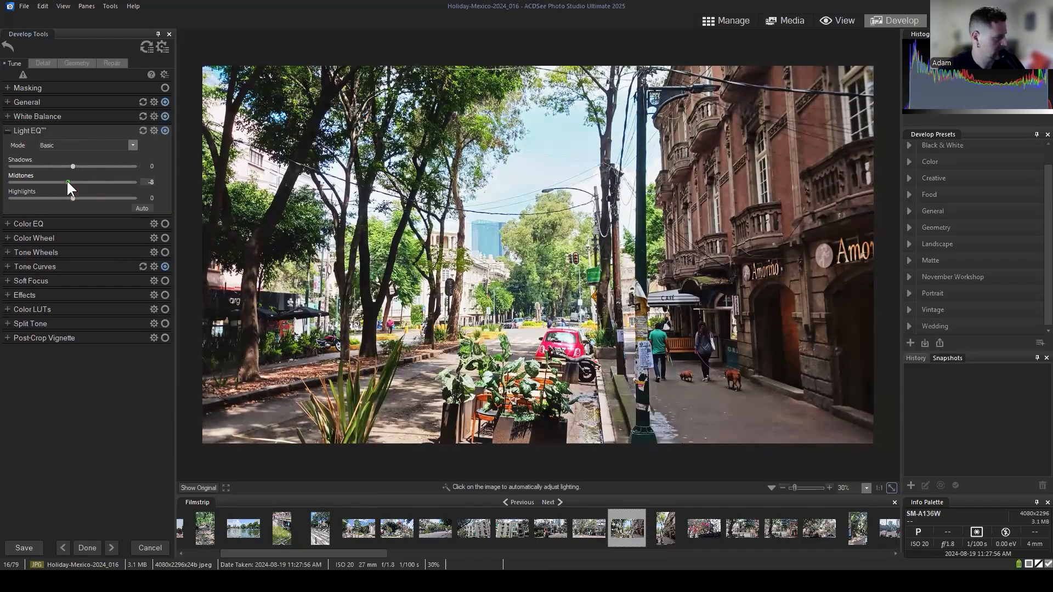
left_click(7, 131)
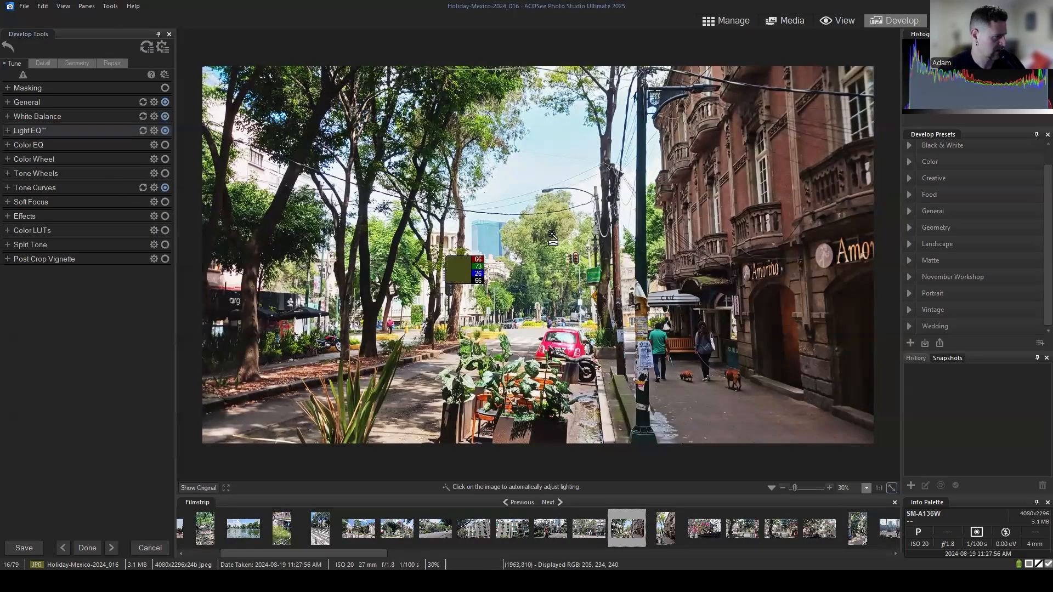
Review the White Balance settings, set the General Contrast to 6 and collapse the group.
left_click(10, 116)
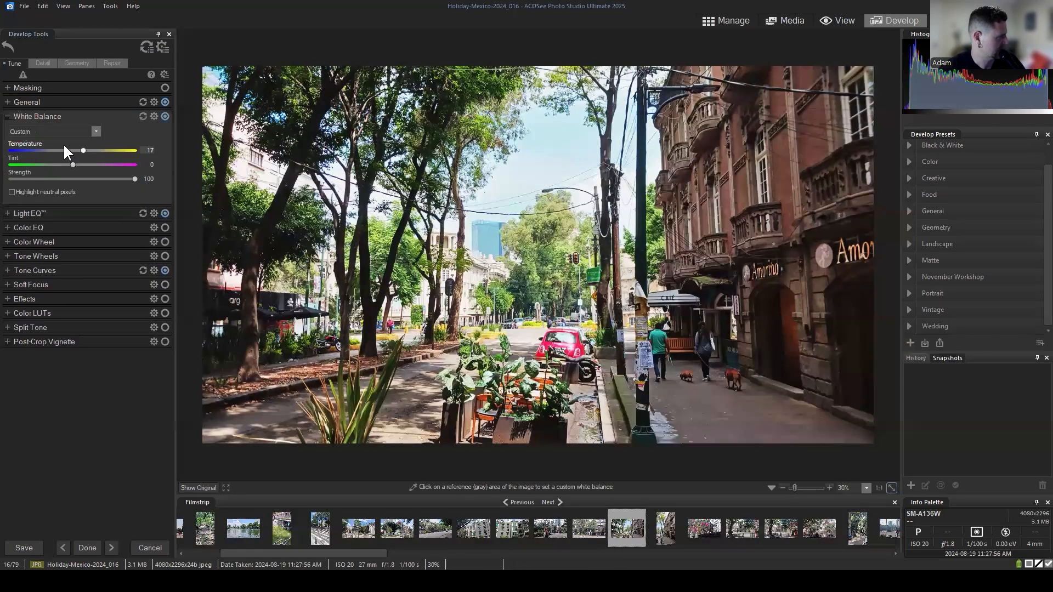
left_click(8, 101)
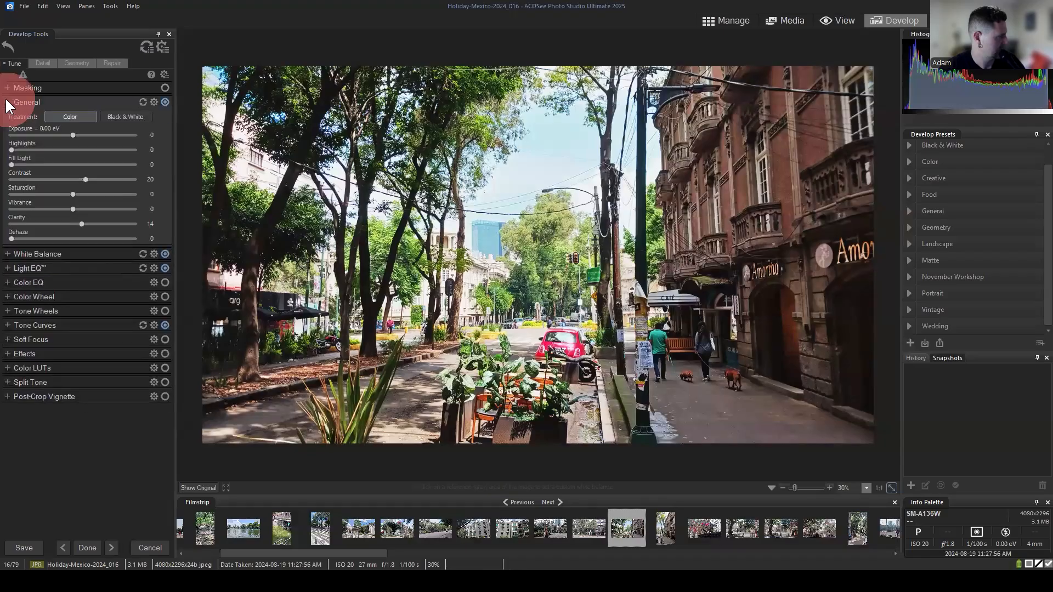
mouse_move(85, 177)
left_mouse_down()
mouse_move(71, 176)
mouse_move(78, 185)
left_mouse_up()
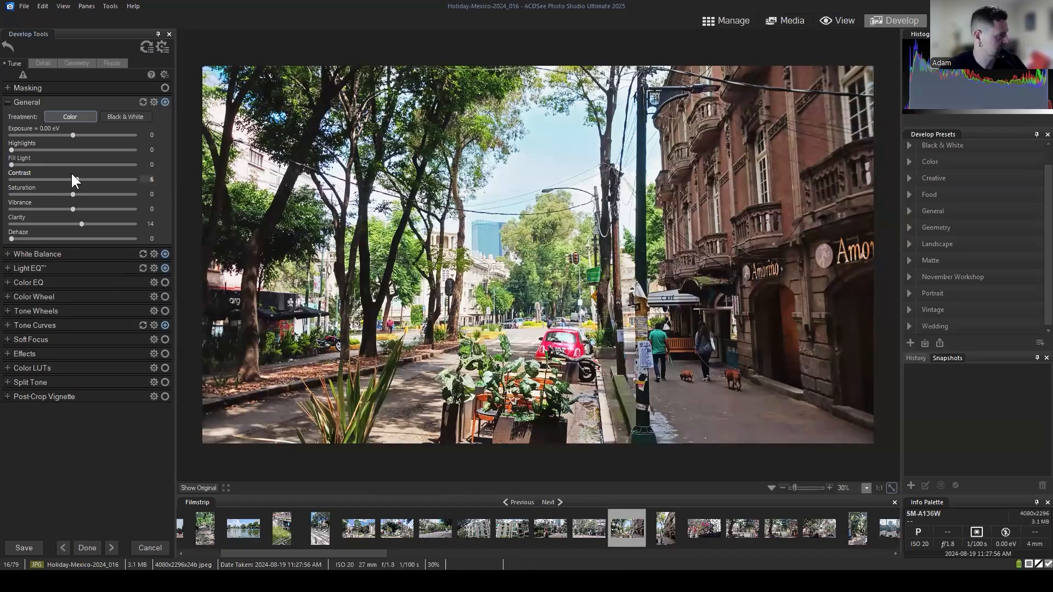
left_click(6, 101)
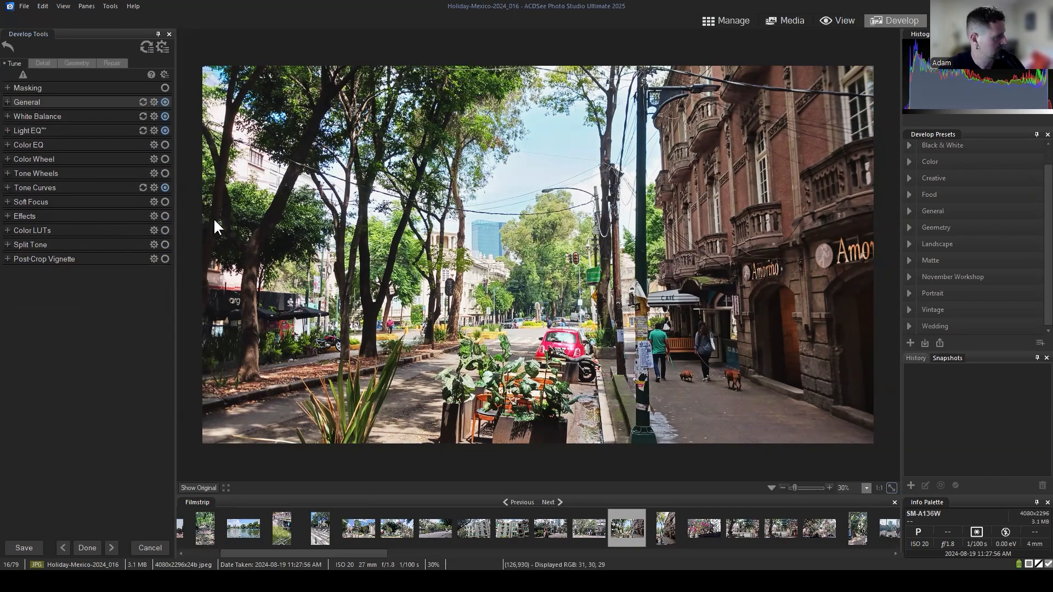
Set the Light EQ Shadows to -6 and collapse the group.
left_click(47, 116)
left_click(45, 115)
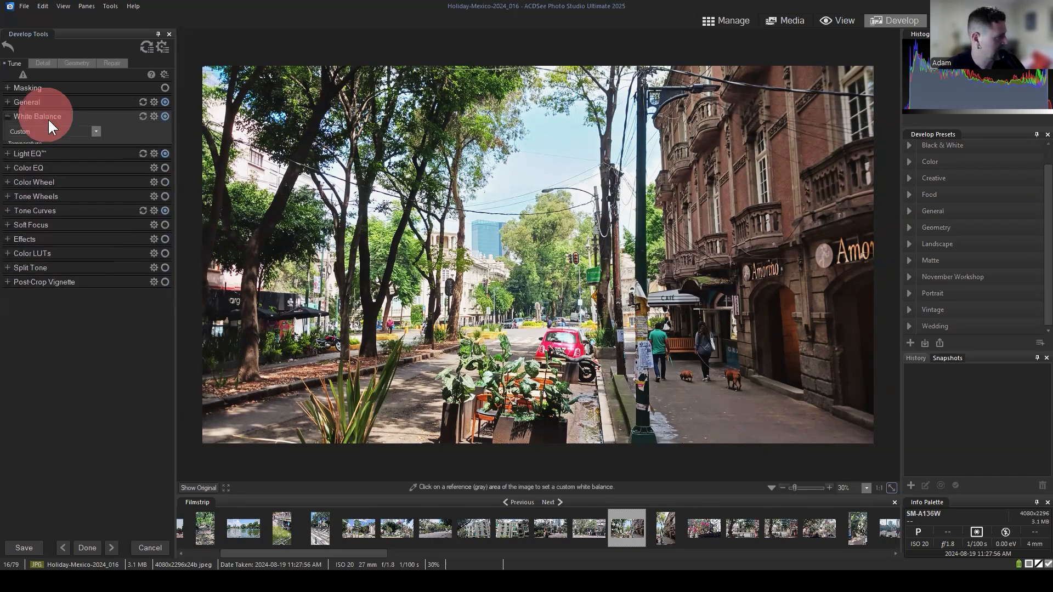
left_click(41, 129)
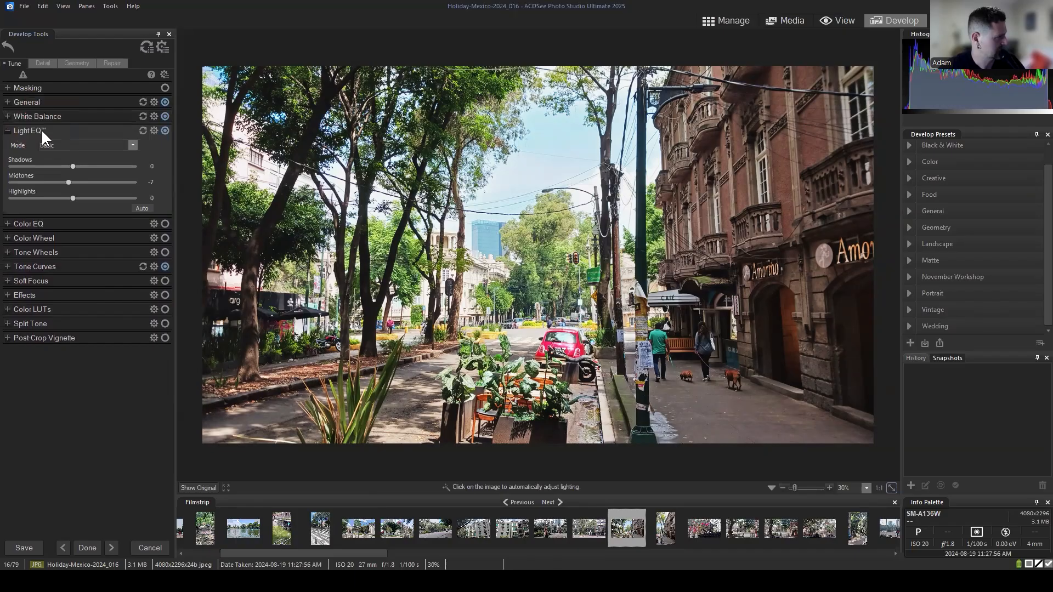
left_click_drag(68, 166, 68, 166)
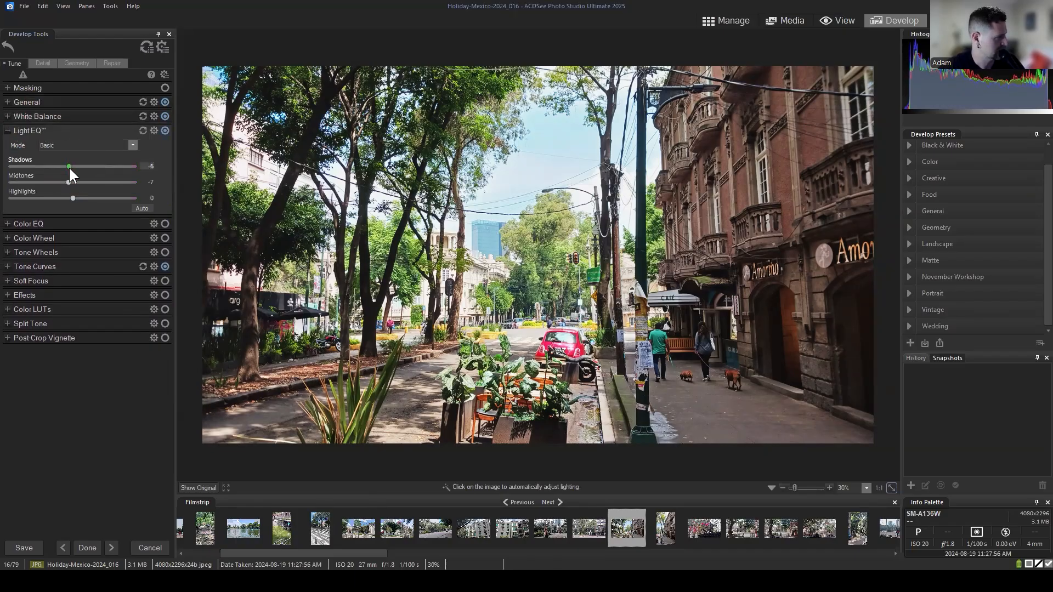
left_click(8, 132)
Add a Post-Crop Vignette with a Strength of 8 and collapse the group.
left_click(18, 259)
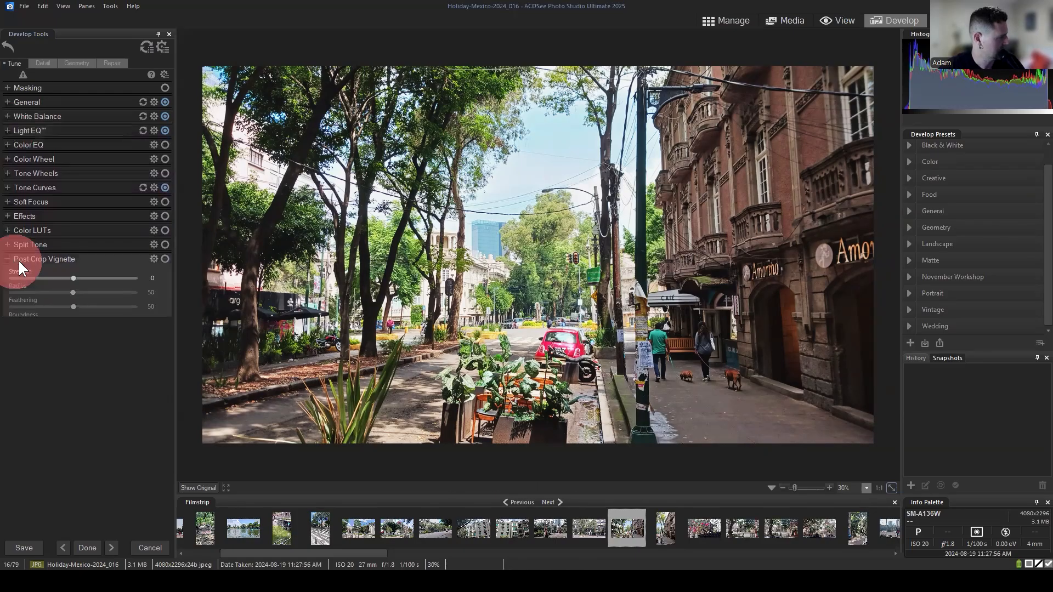
left_click_drag(73, 278, 77, 278)
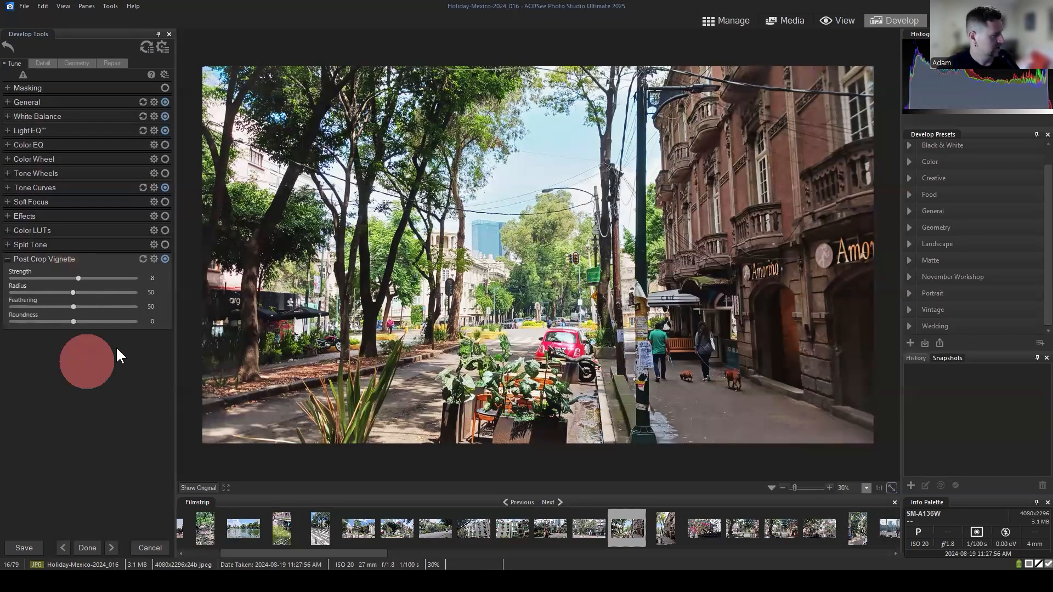
left_click(9, 258)
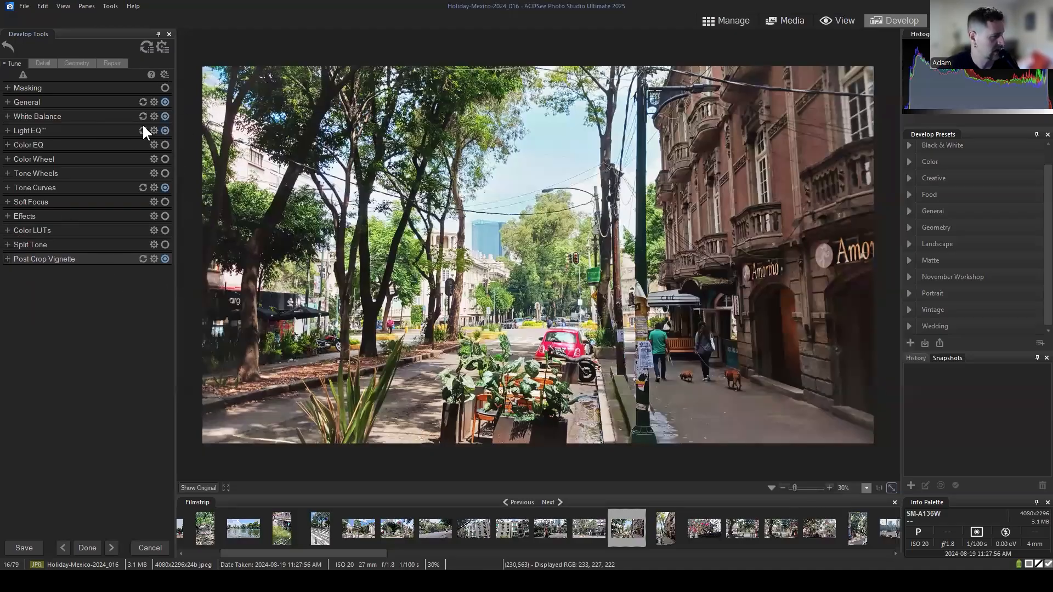
Try raising the Sharpening Amount, reset it to 0 and return to the Tune adjustments.
left_click(42, 63)
left_click_drag(12, 254, 37, 252)
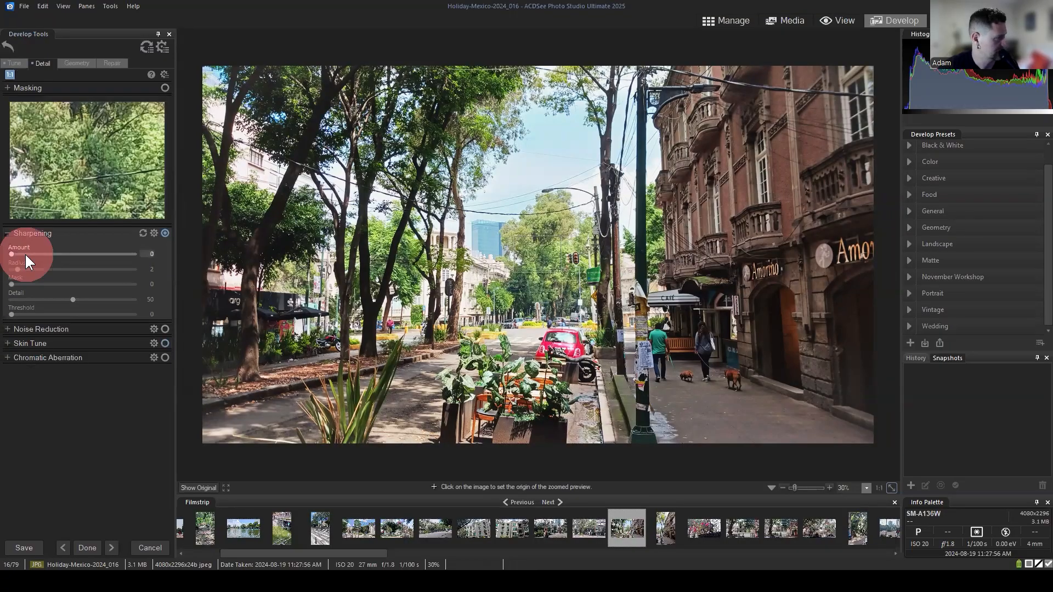
double_click(23, 254)
left_click(14, 63)
left_click(43, 63)
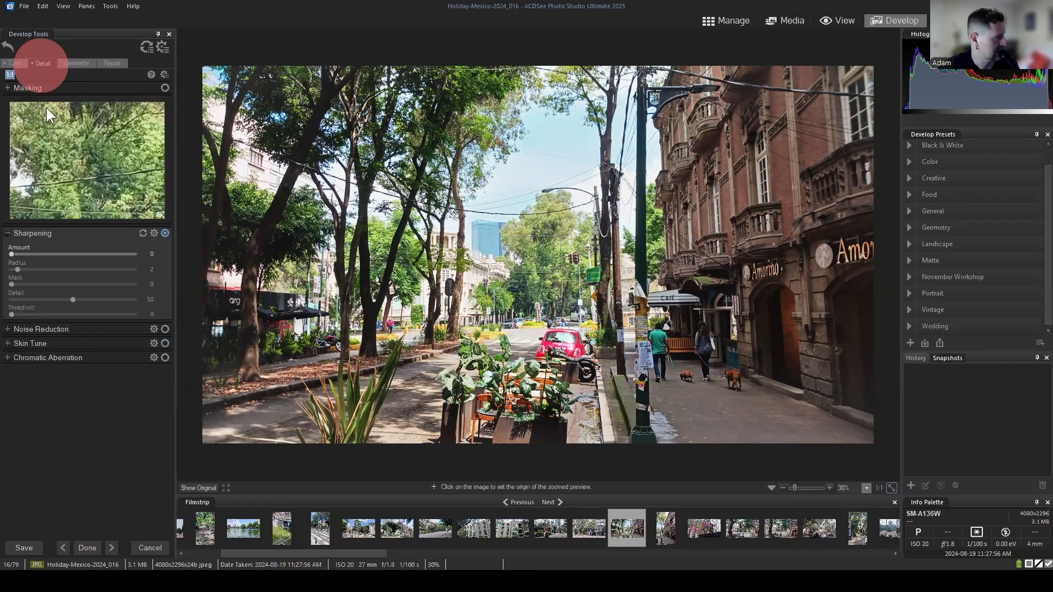
left_click(13, 63)
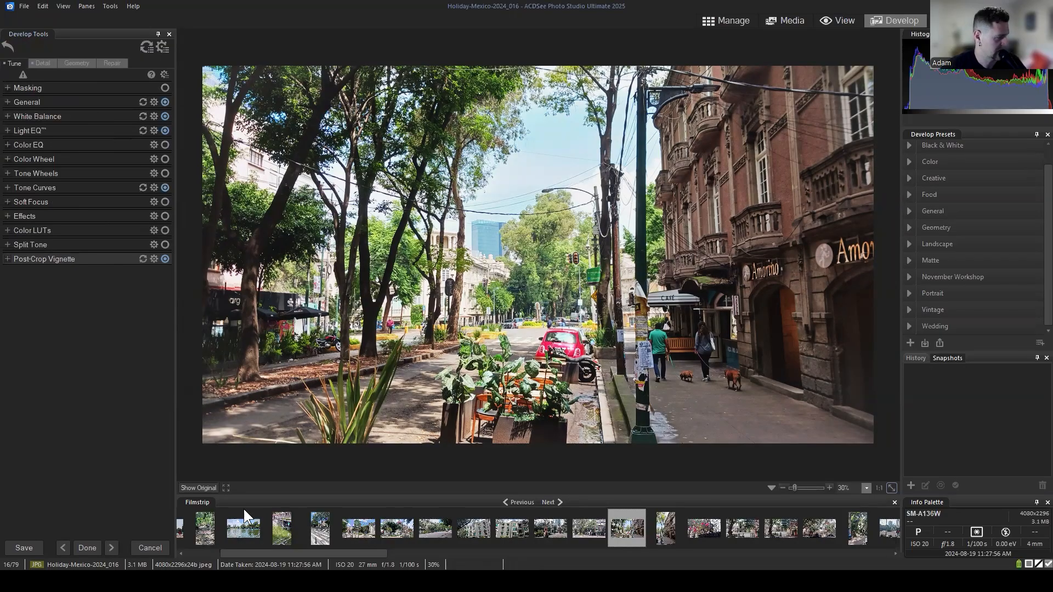
Compare the developed street photo with its original.
left_click(190, 480)
left_click(198, 488)
left_click(199, 486)
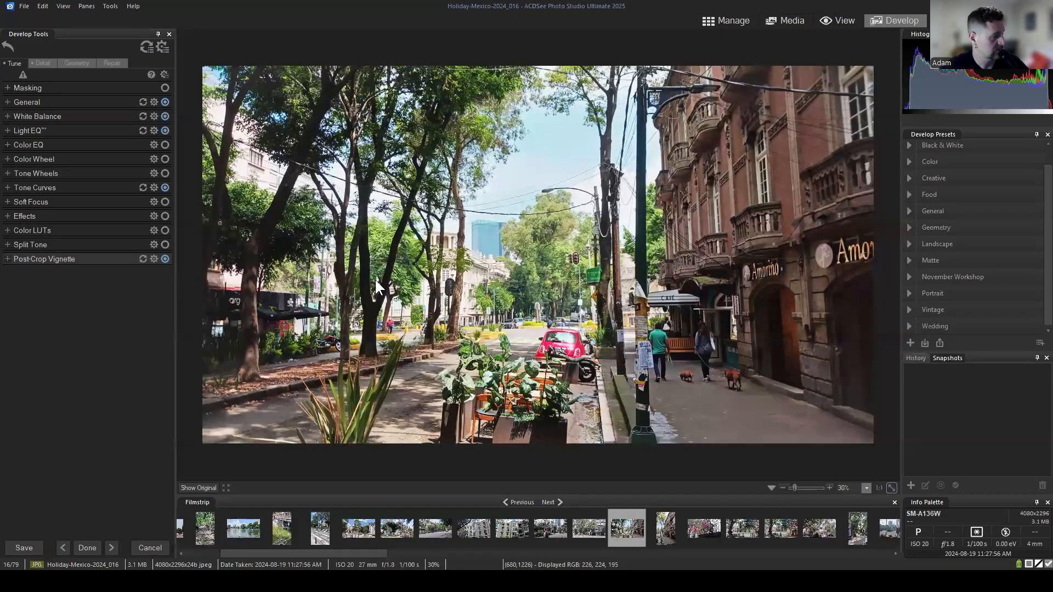
Create a brush mask with a Nib Width of 24, hide the mask overlay and set the mask's Exposure to -0.49 eV.
left_click(7, 86)
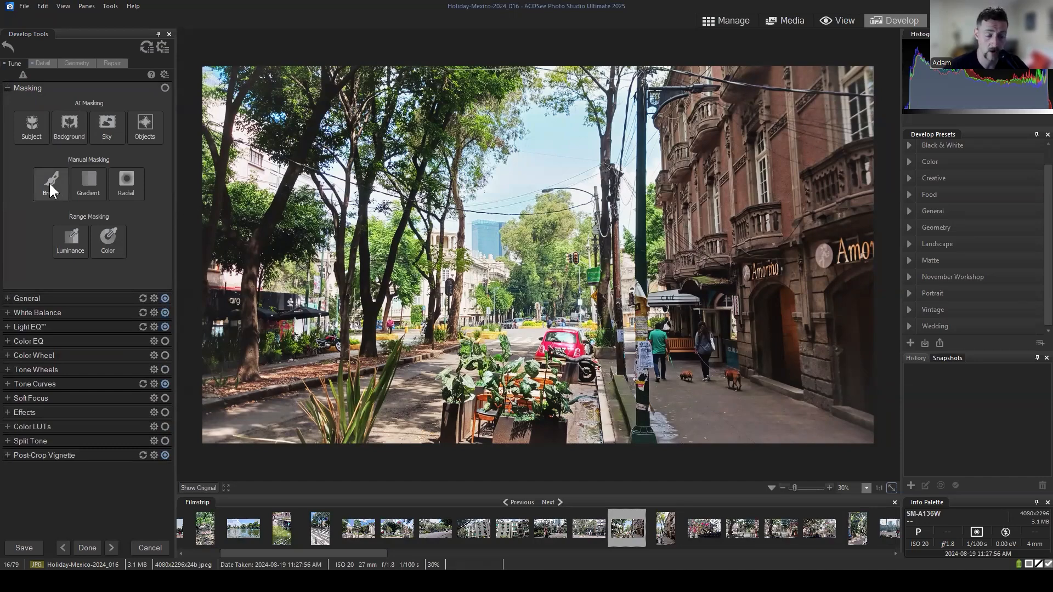
left_click(48, 182)
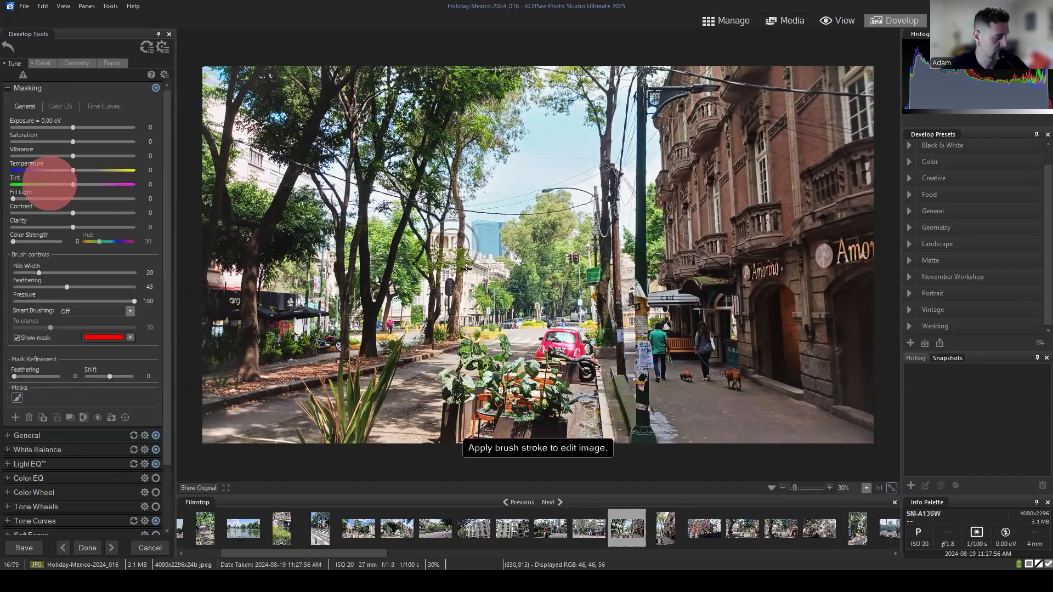
scroll(687, 341, "up", 4)
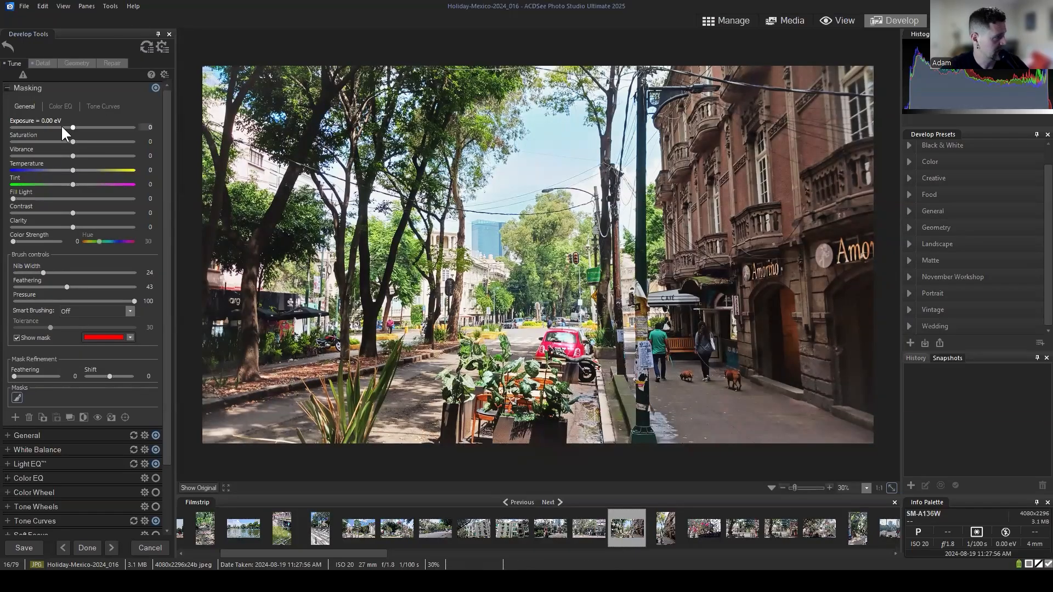
left_click_drag(68, 127, 71, 127)
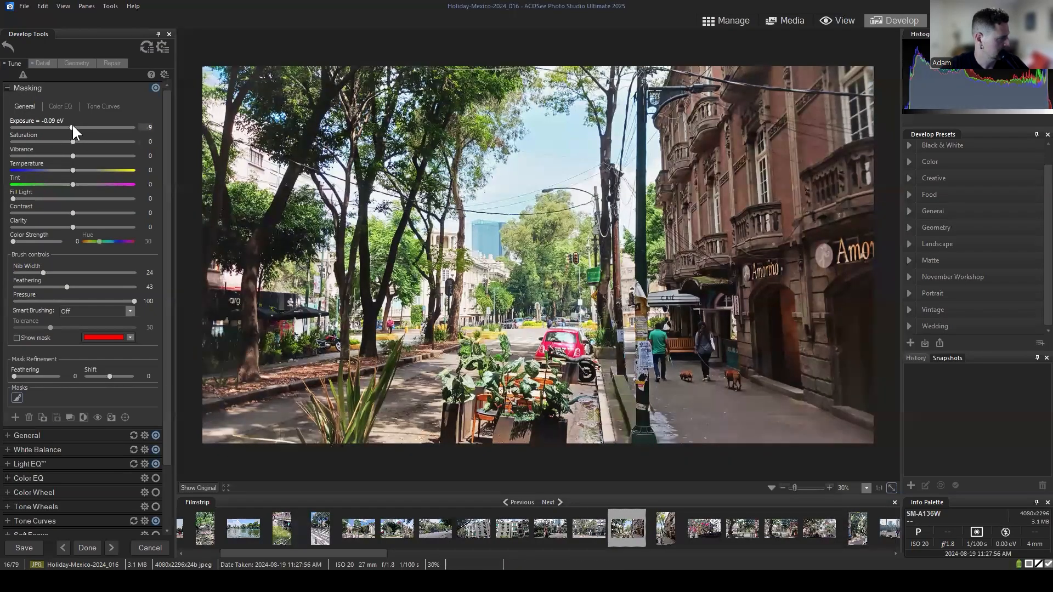
left_click_drag(73, 126, 66, 128)
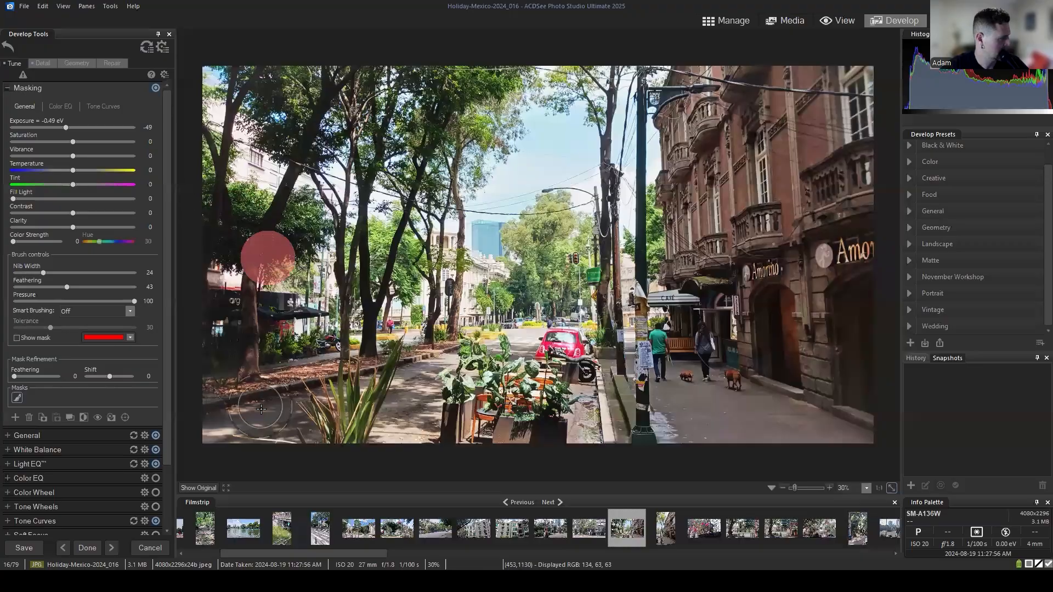
Brush the darkening mask over the brown building's facade and the sidewalk in front of it.
mouse_move(688, 406)
left_mouse_down()
mouse_move(778, 393)
mouse_move(686, 371)
mouse_move(804, 388)
mouse_move(672, 384)
mouse_move(760, 430)
left_mouse_up()
mouse_move(715, 360)
left_mouse_down()
mouse_move(792, 421)
mouse_move(728, 369)
mouse_move(773, 425)
mouse_move(818, 428)
left_mouse_up()
mouse_move(807, 271)
left_mouse_down()
mouse_move(799, 165)
mouse_move(839, 132)
mouse_move(753, 173)
mouse_move(741, 256)
mouse_move(747, 60)
left_mouse_up()
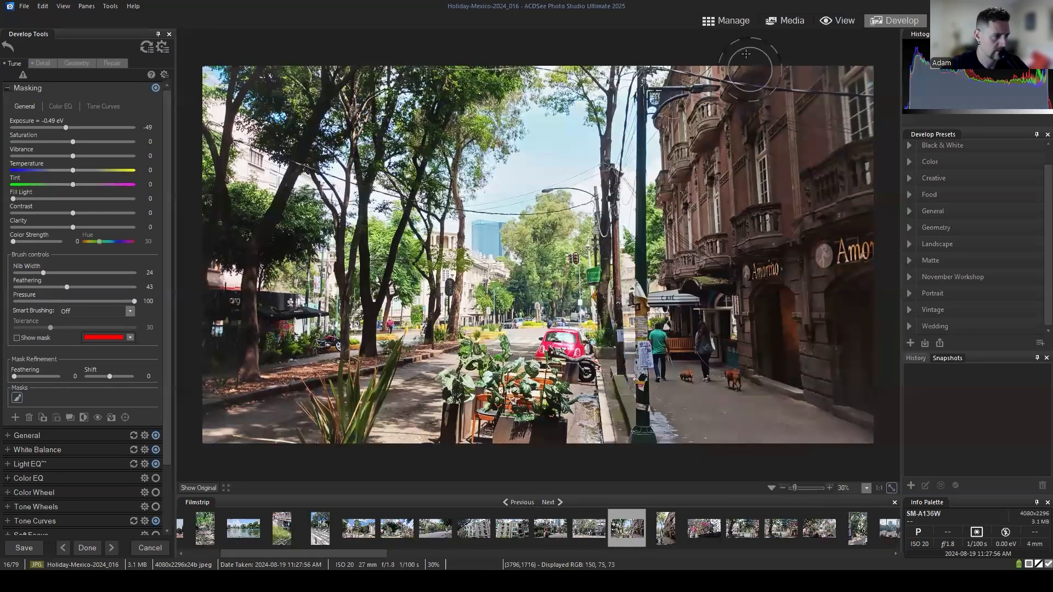
mouse_move(752, 347)
left_mouse_down()
mouse_move(690, 381)
mouse_move(717, 366)
mouse_move(643, 385)
mouse_move(684, 409)
mouse_move(792, 394)
mouse_move(716, 434)
mouse_move(889, 437)
left_mouse_up()
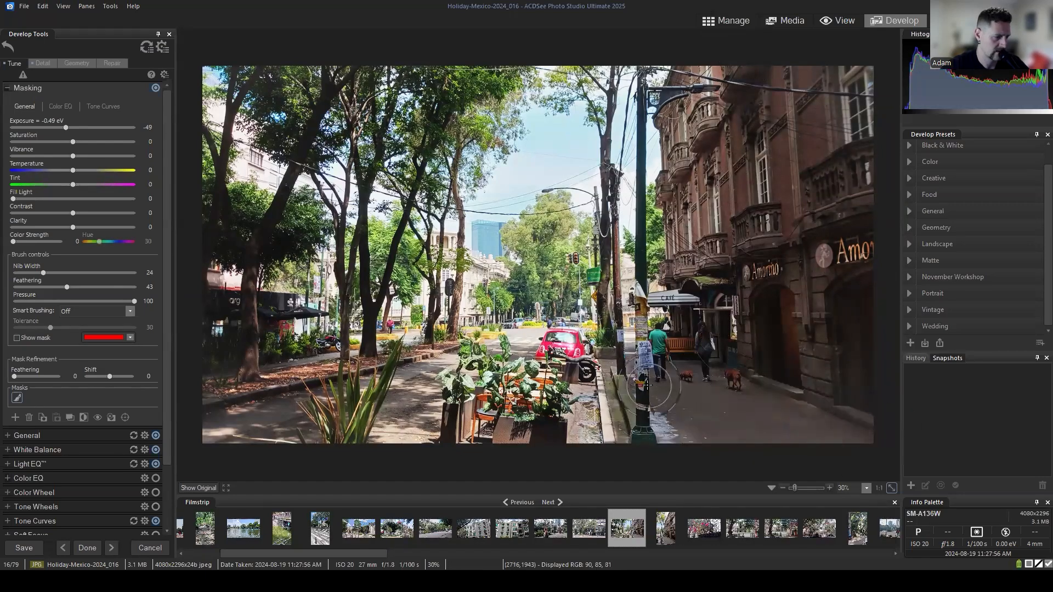
mouse_move(647, 385)
left_mouse_down()
mouse_move(756, 420)
mouse_move(765, 437)
mouse_move(717, 384)
mouse_move(848, 451)
left_mouse_up()
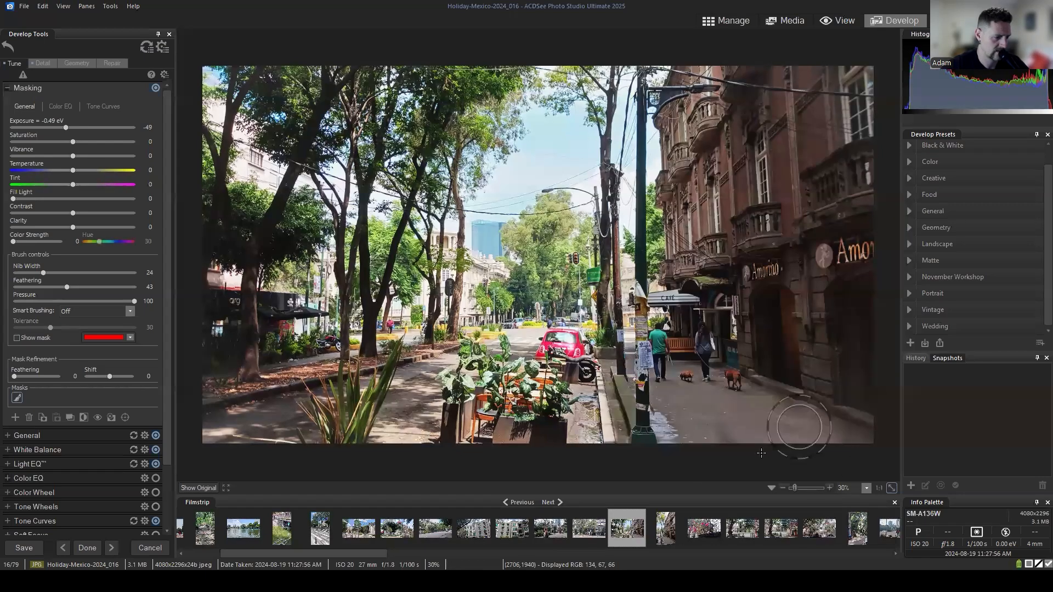
Set the brush Feathering to 76 and extend the mask around the building's doorways and the café awning.
left_click_drag(63, 288, 106, 287)
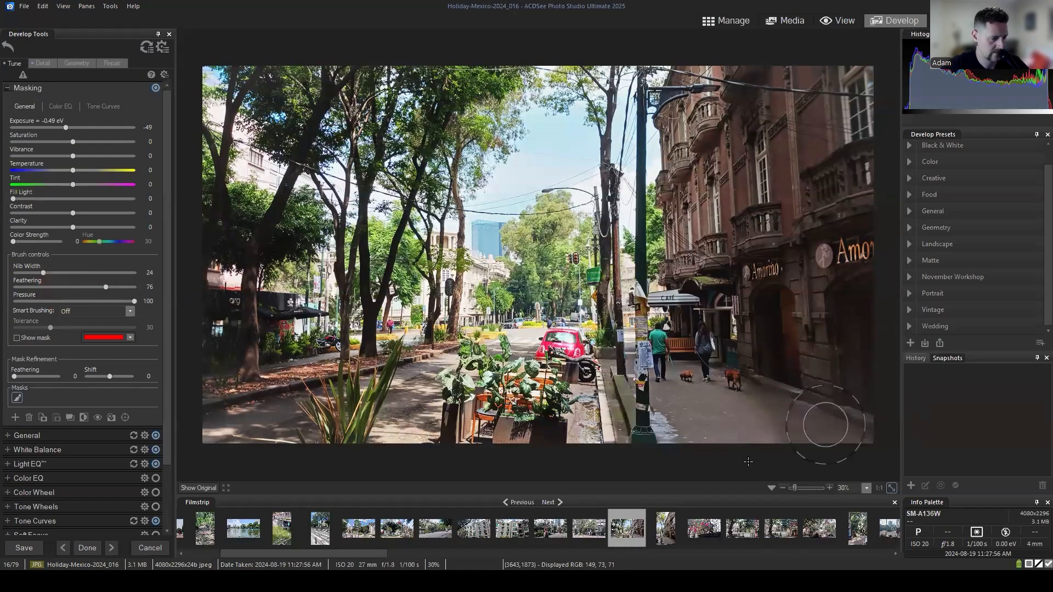
left_click(752, 308)
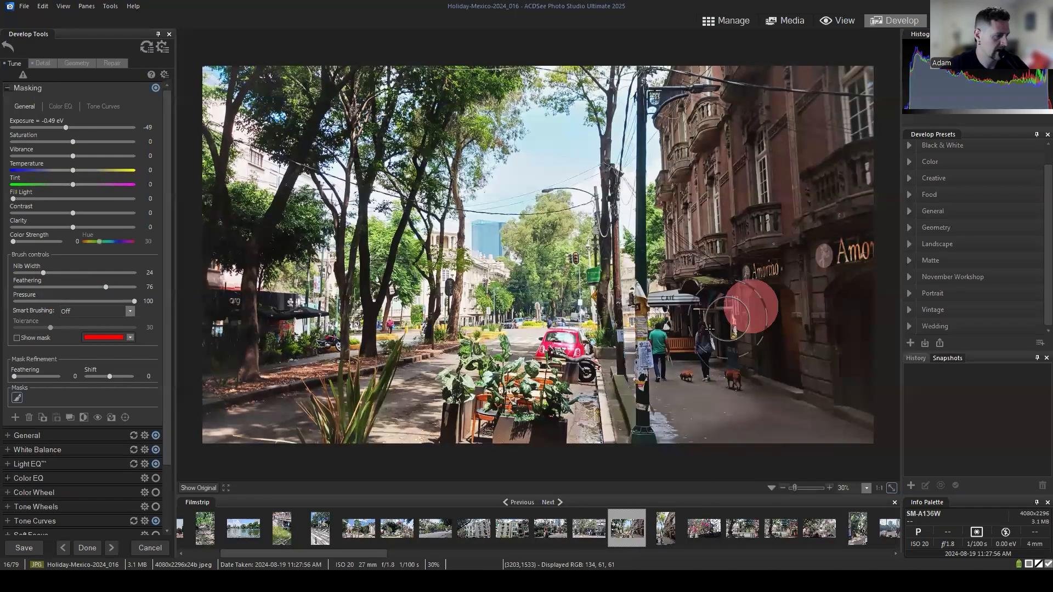
left_click(712, 318)
Reduce the Nib Width to 15 and brush the mask over the distant trees, the street around the red car and the foreground.
scroll(526, 302, "down", 5)
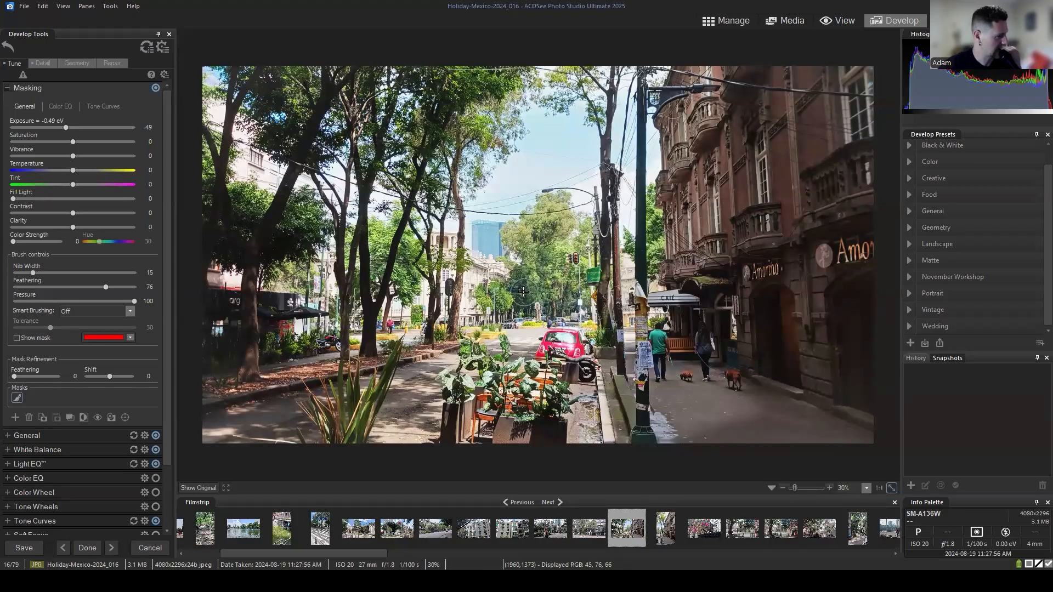
left_click(516, 290)
left_click(560, 306)
left_click(483, 321)
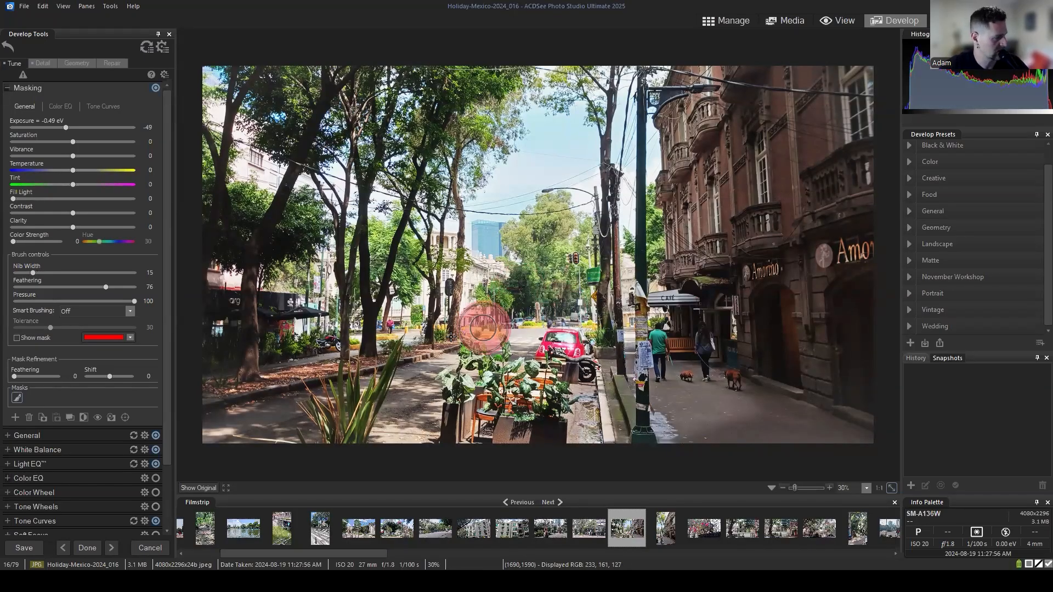
left_click(543, 436)
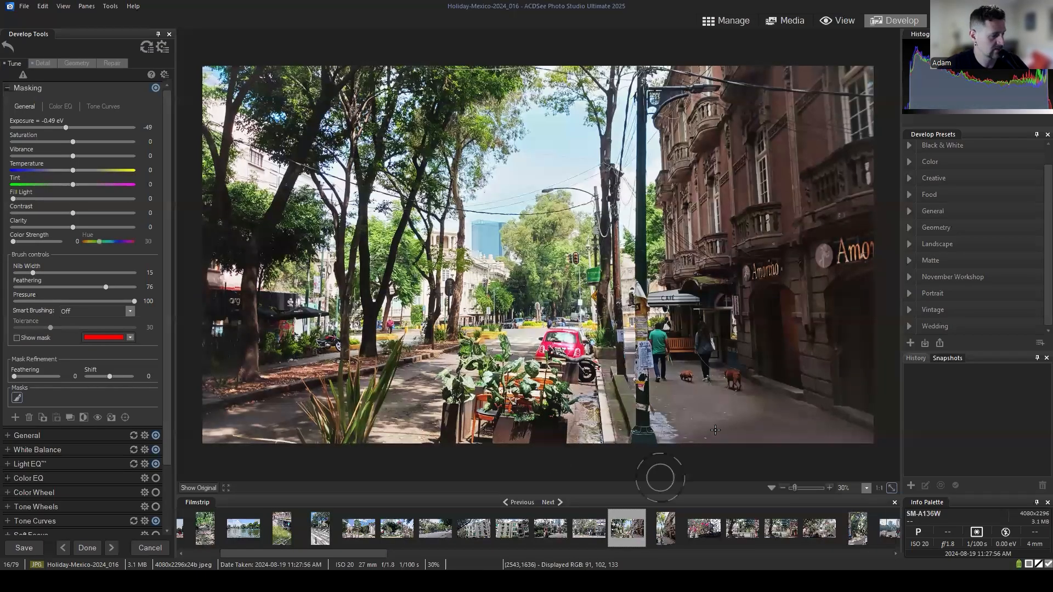
Set the brush Nib Width to 34 and fill in the darkening mask over the sidewalk and the building's doorway.
scroll(728, 412, "up", 5)
left_click(736, 418)
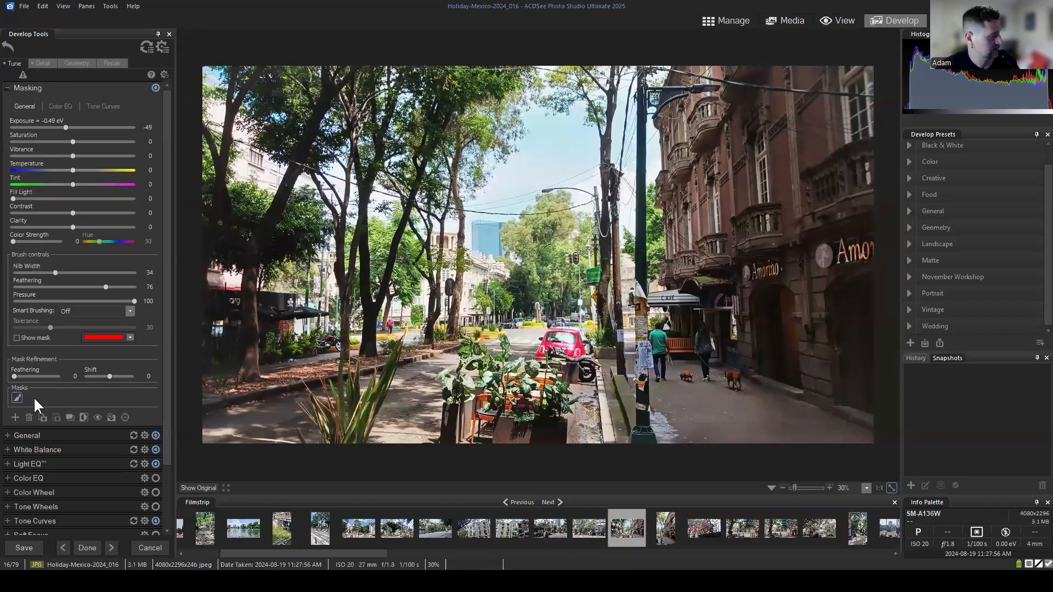
mouse_move(17, 398)
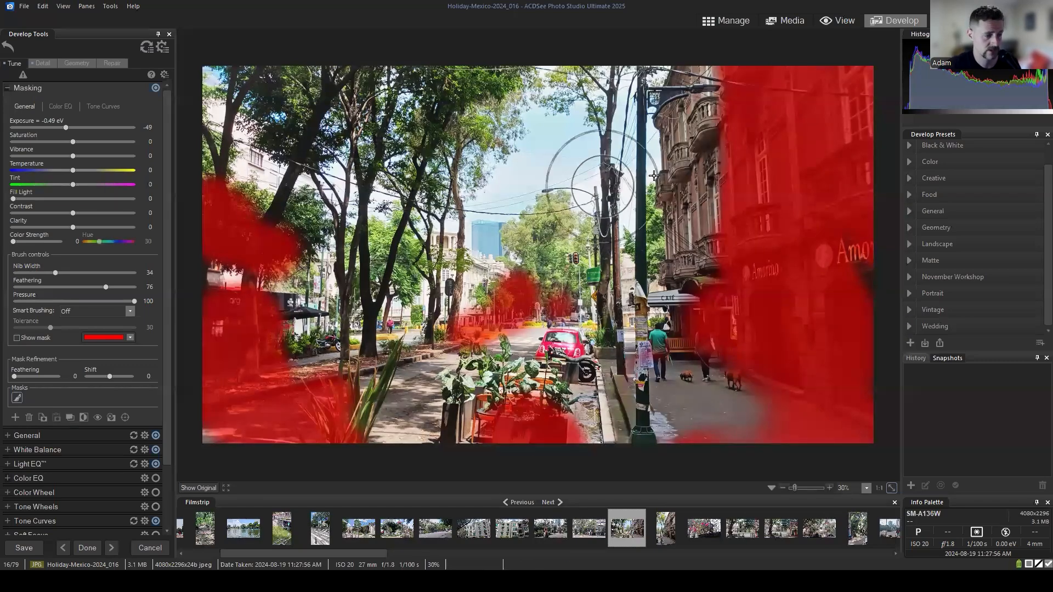
left_click(862, 270)
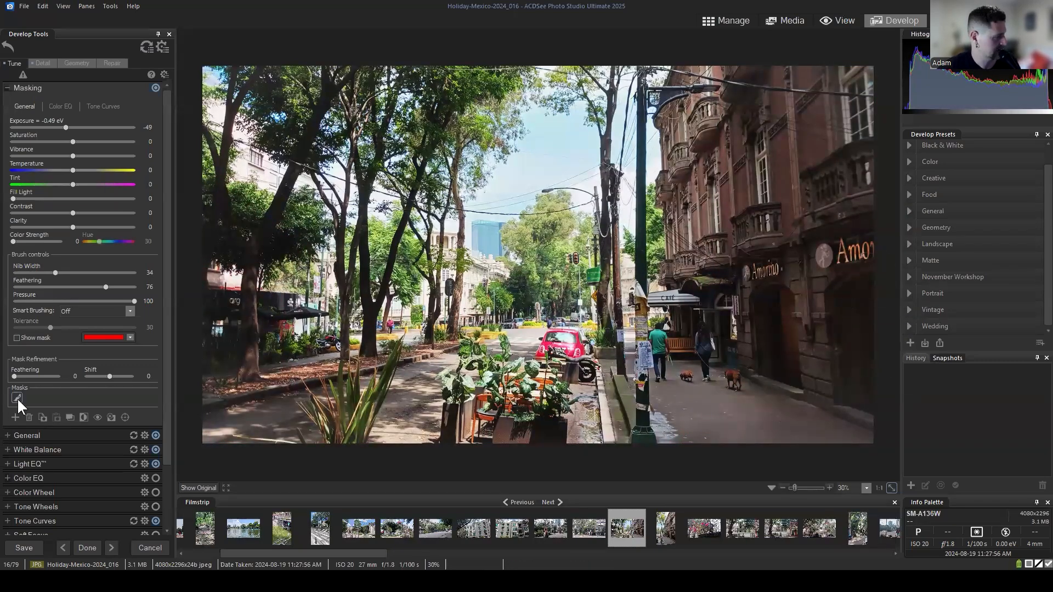
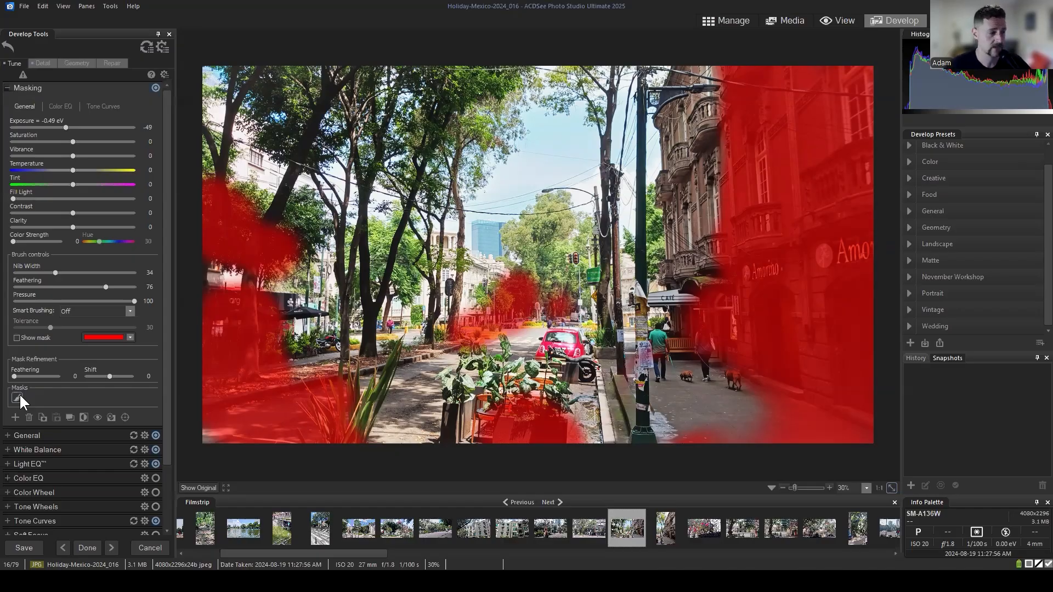
Constrain the crop to the Original proportion and try rotating the photo slightly.
left_click(77, 63)
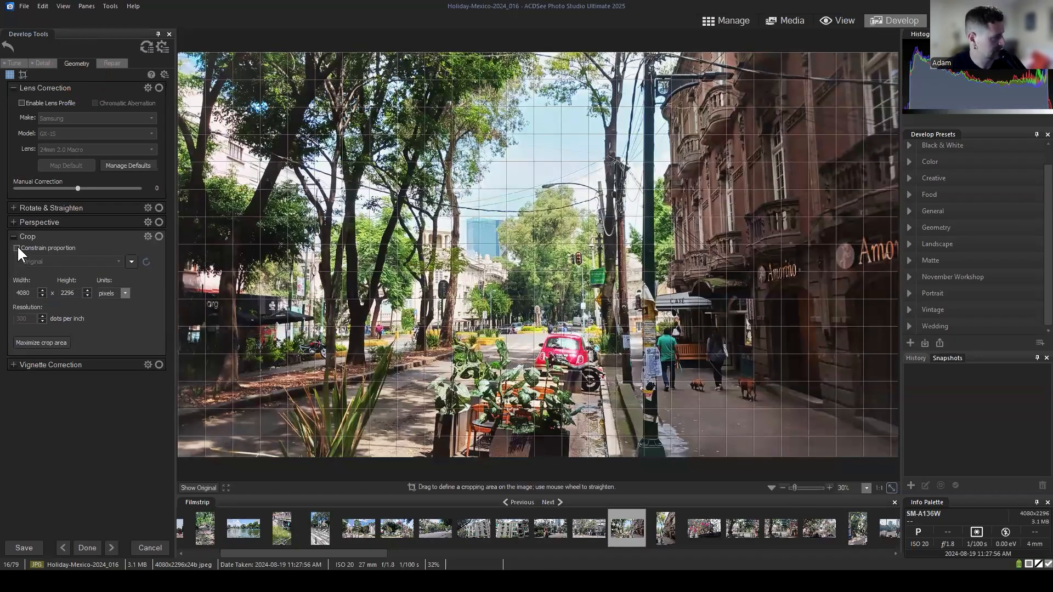
left_click(18, 247)
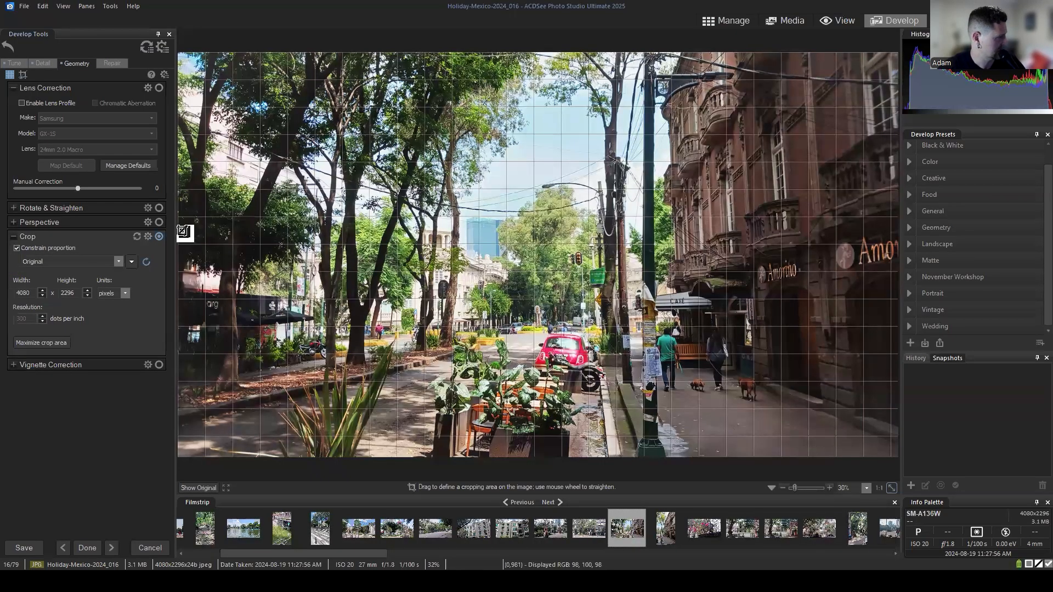
left_click(13, 236)
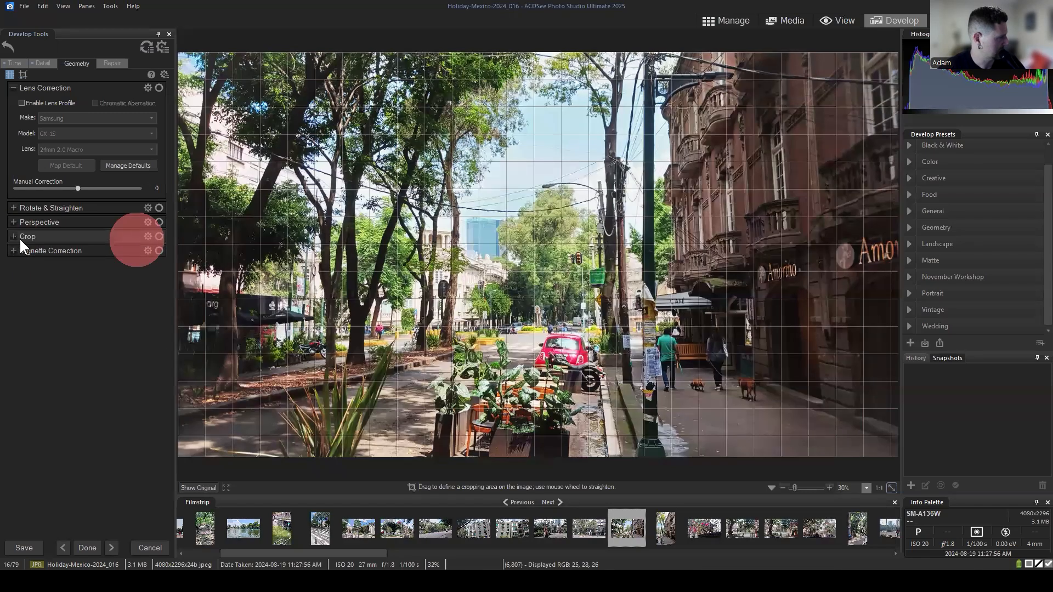
left_click(19, 237)
left_click_drag(176, 242, 179, 242)
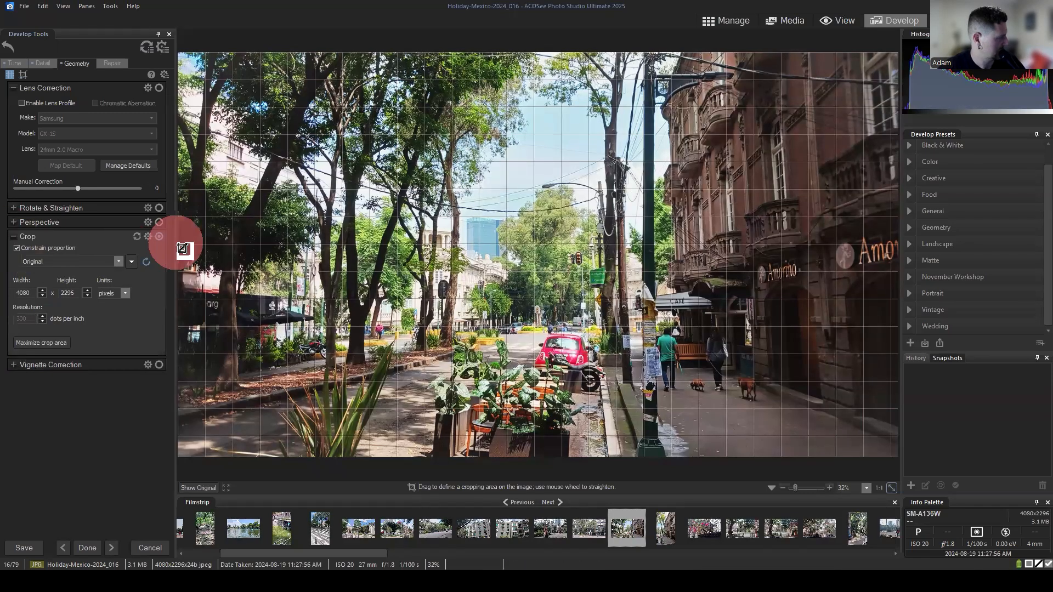
scroll(418, 223, "down", 2)
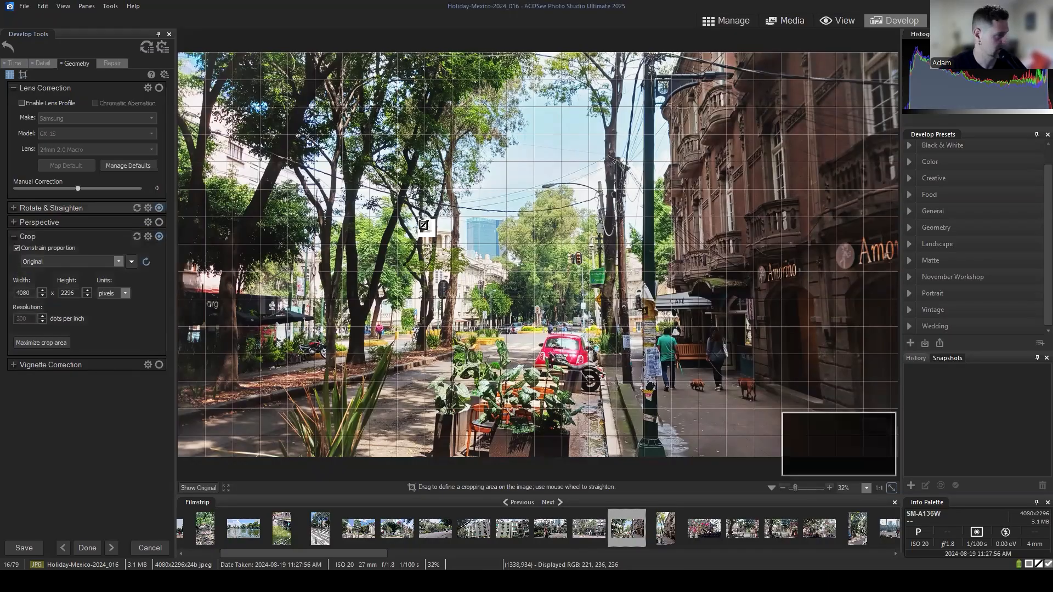
scroll(418, 226, "up", 2)
scroll(412, 228, "down", 2)
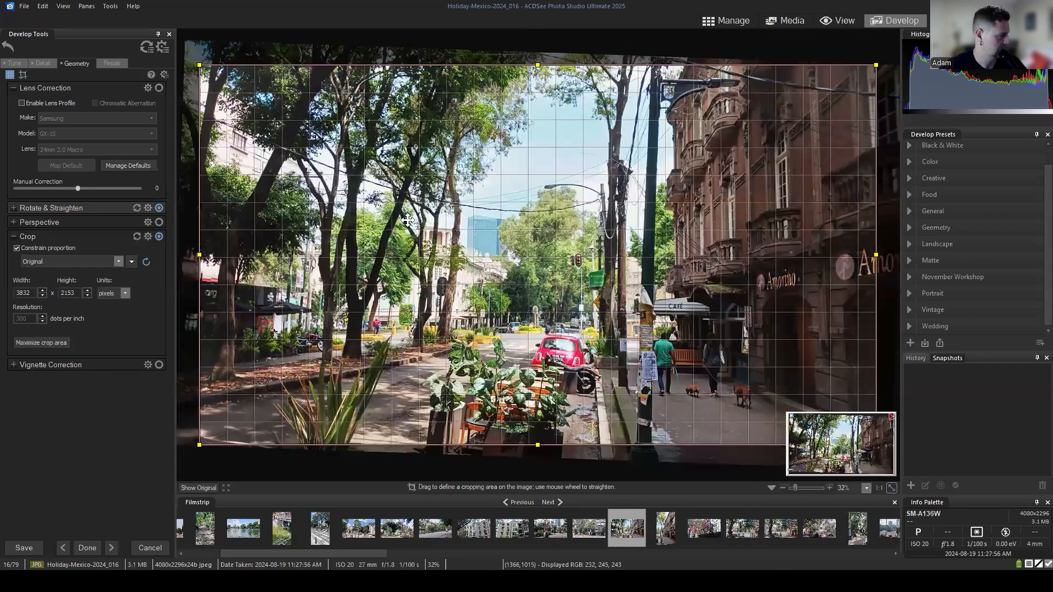
scroll(405, 230, "up", 2)
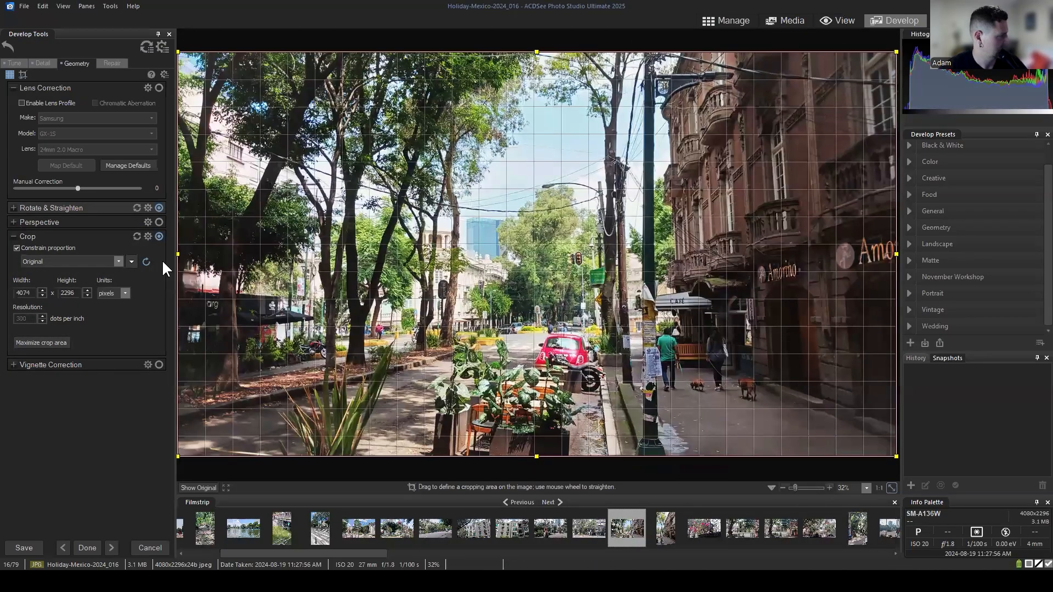
Reset the crop and rotation, and crop a narrow strip off the photo's left side.
left_click(137, 237)
left_click(20, 238)
scroll(537, 470, "down", 2)
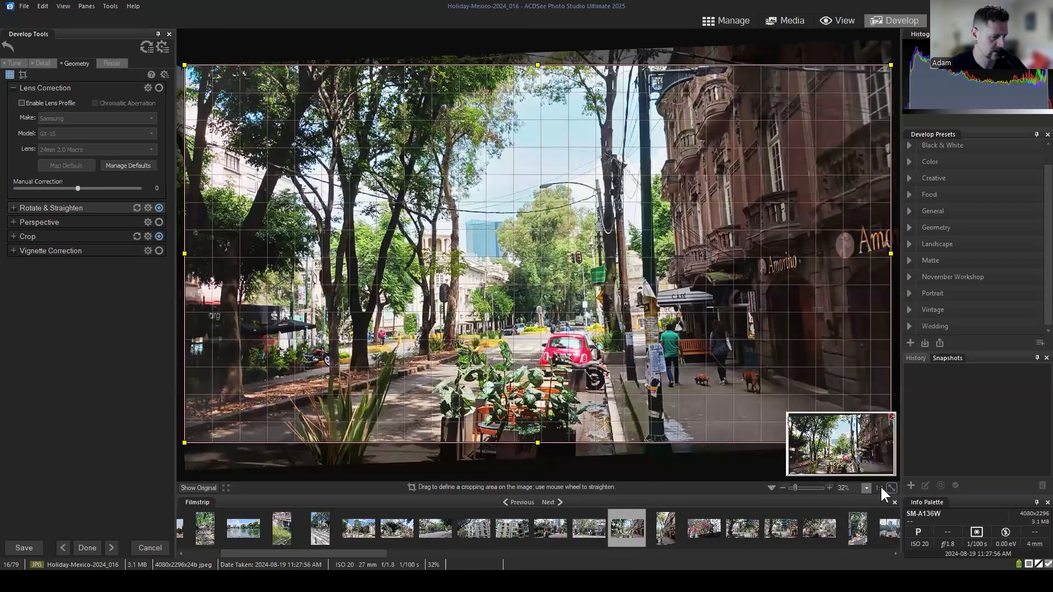
left_click(794, 485)
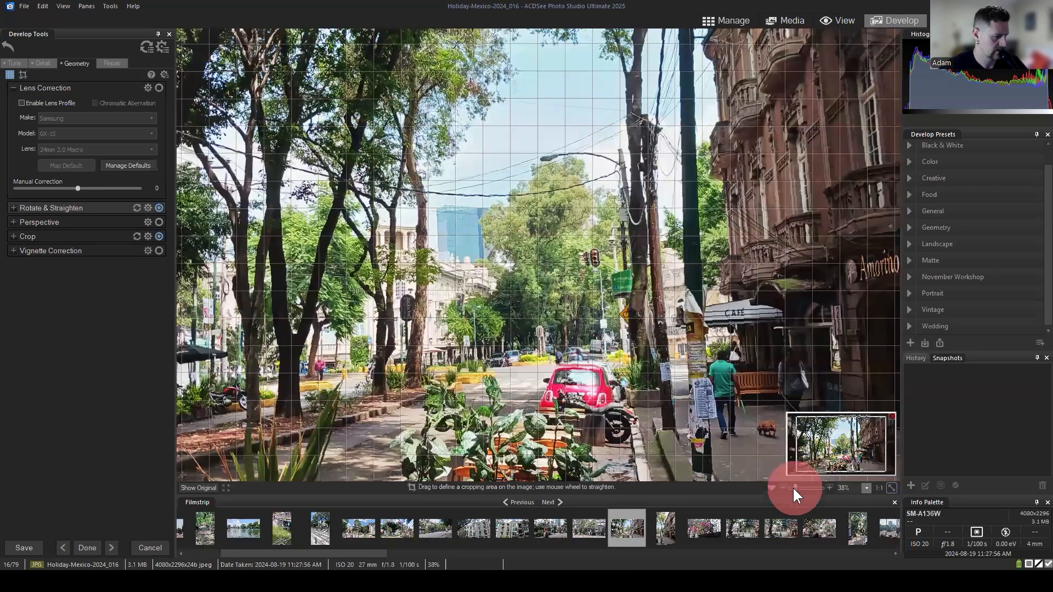
left_click_drag(795, 487, 793, 487)
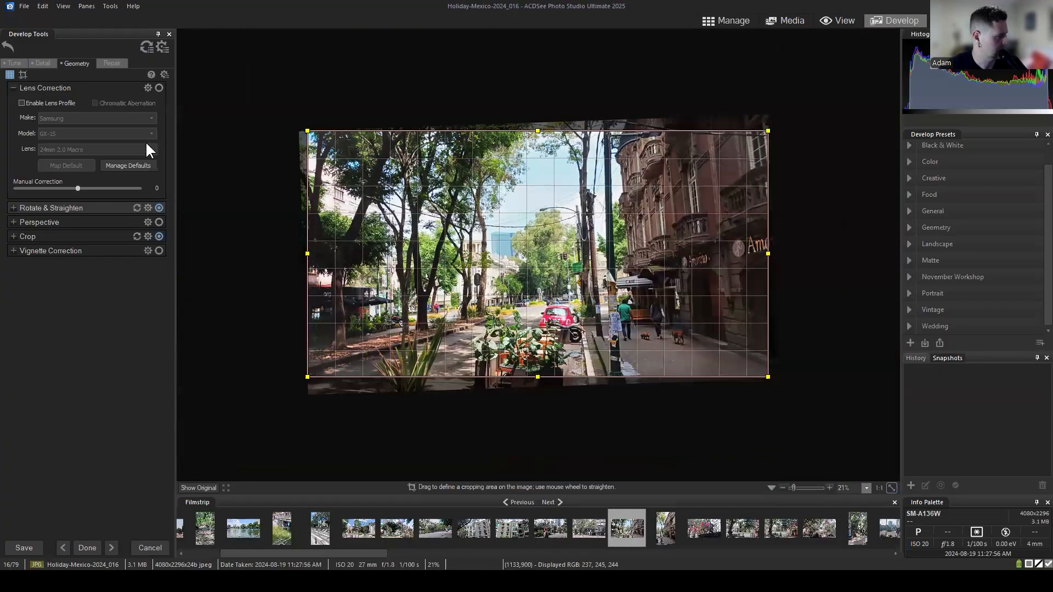
left_click(137, 207)
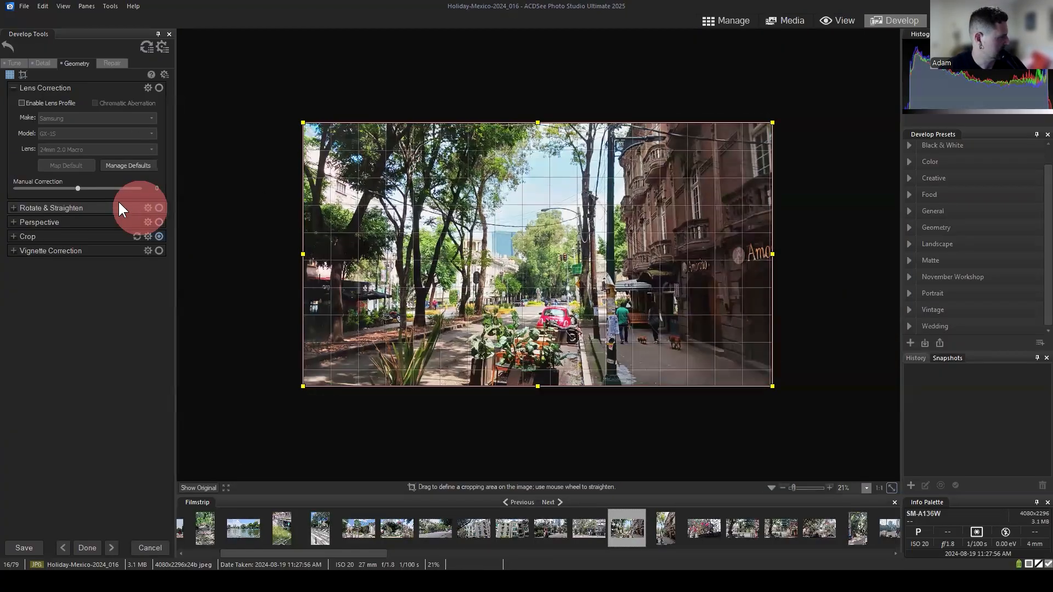
left_click_drag(303, 254, 333, 254)
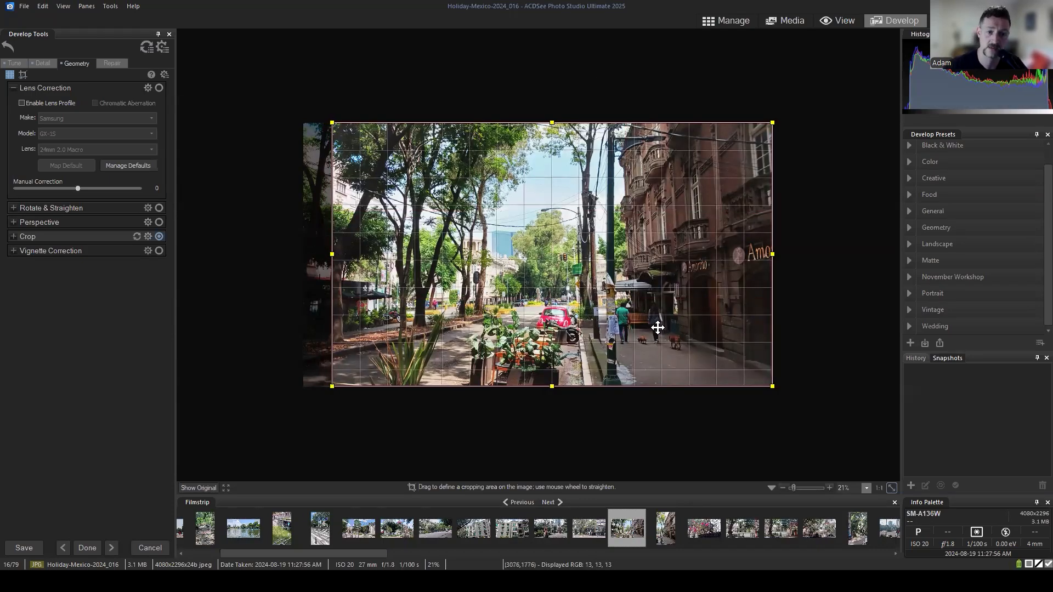
mouse_move(331, 254)
left_mouse_down()
mouse_move(301, 254)
mouse_move(334, 257)
left_mouse_up()
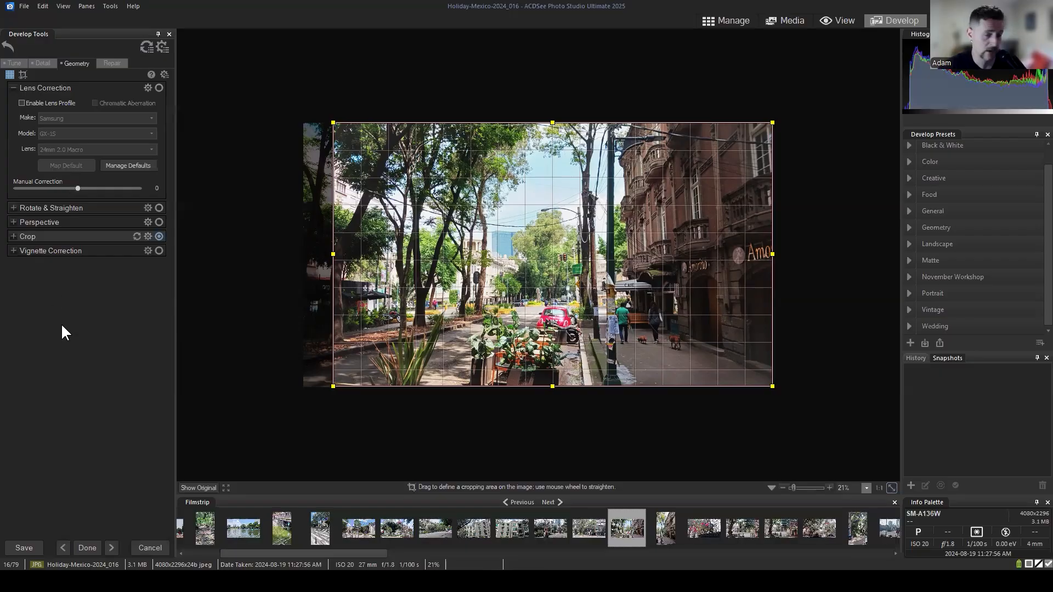
Compare the photo with and without the Samsung GX-1S 24mm 2.0 Macro lens profile, and leave the profile enabled.
left_click(21, 103)
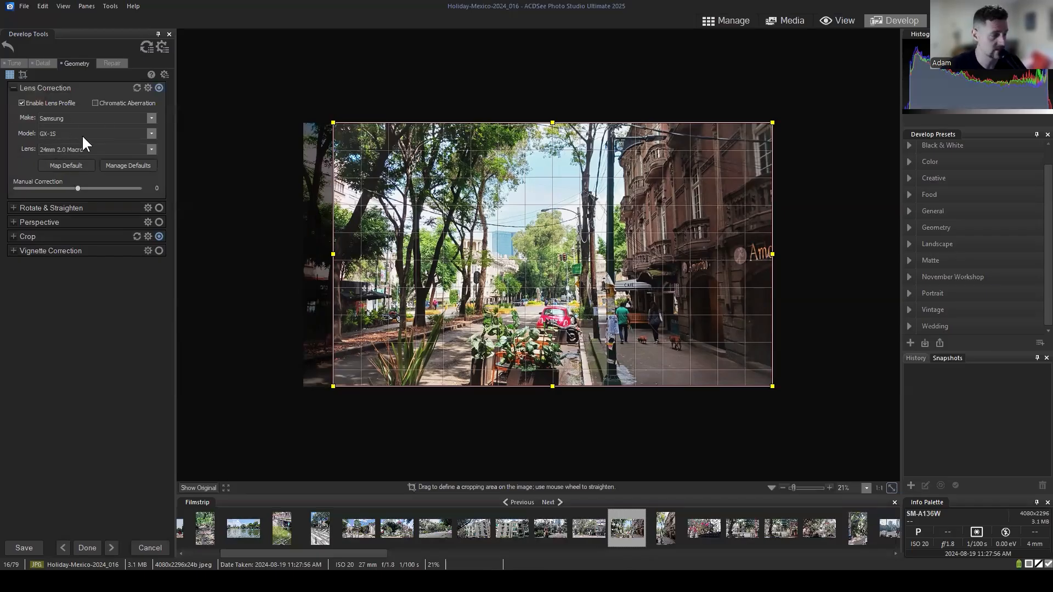
left_click(21, 102)
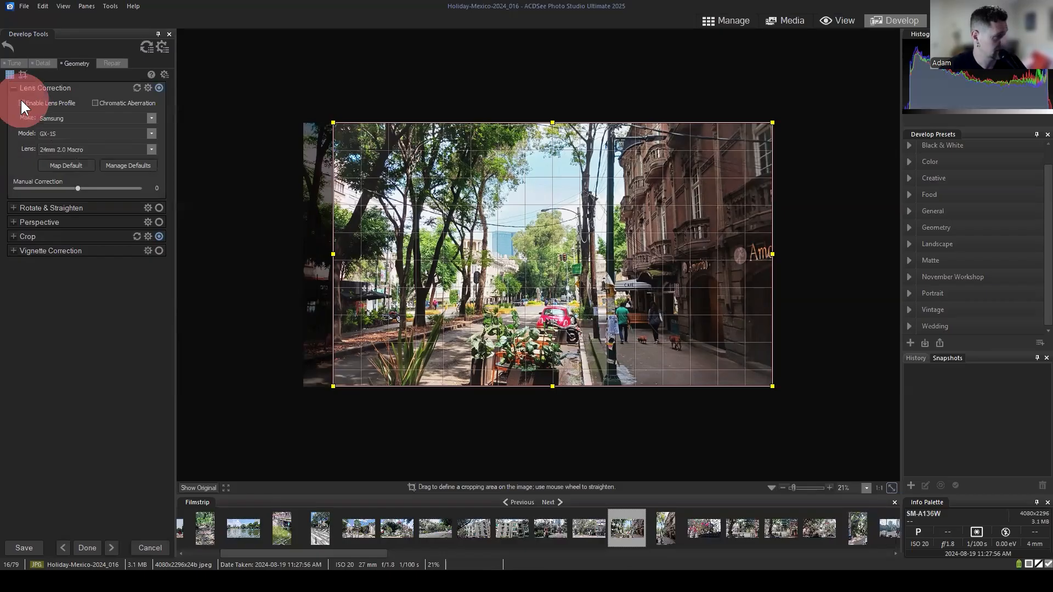
left_click(21, 102)
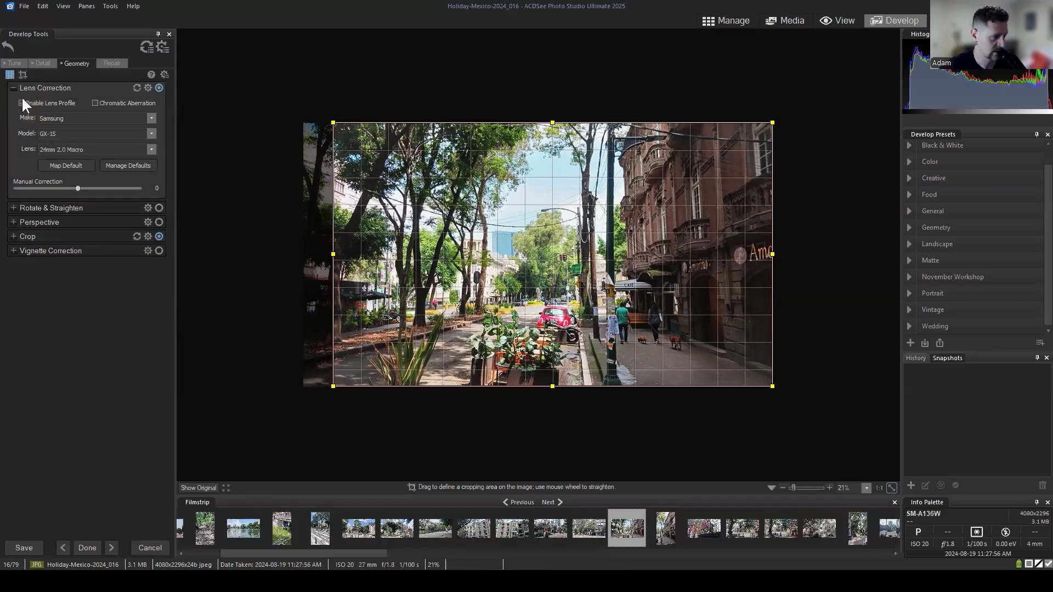
left_click(22, 102)
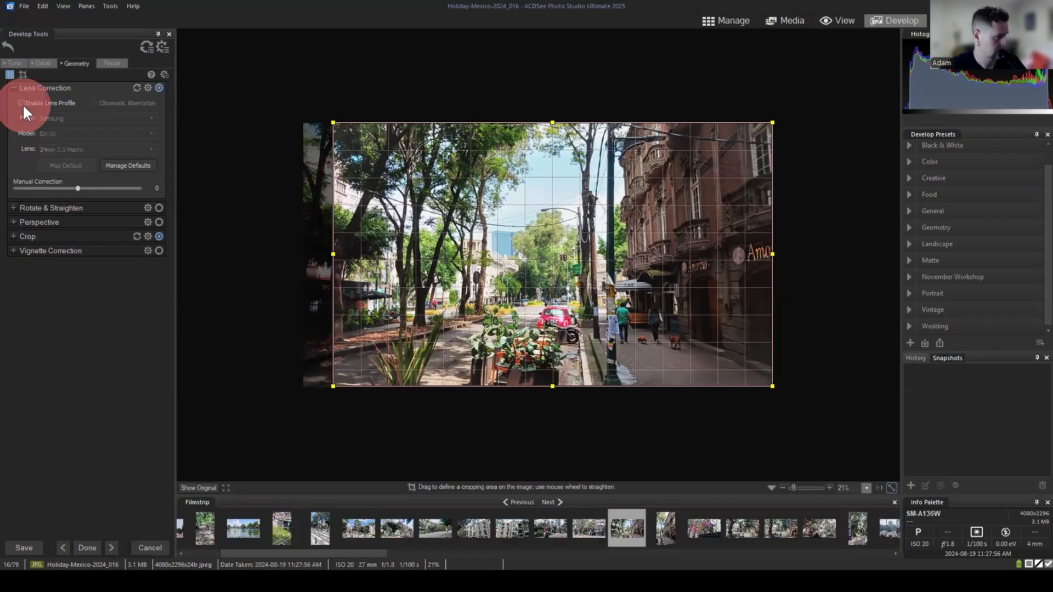
left_click(22, 102)
left_click(22, 102)
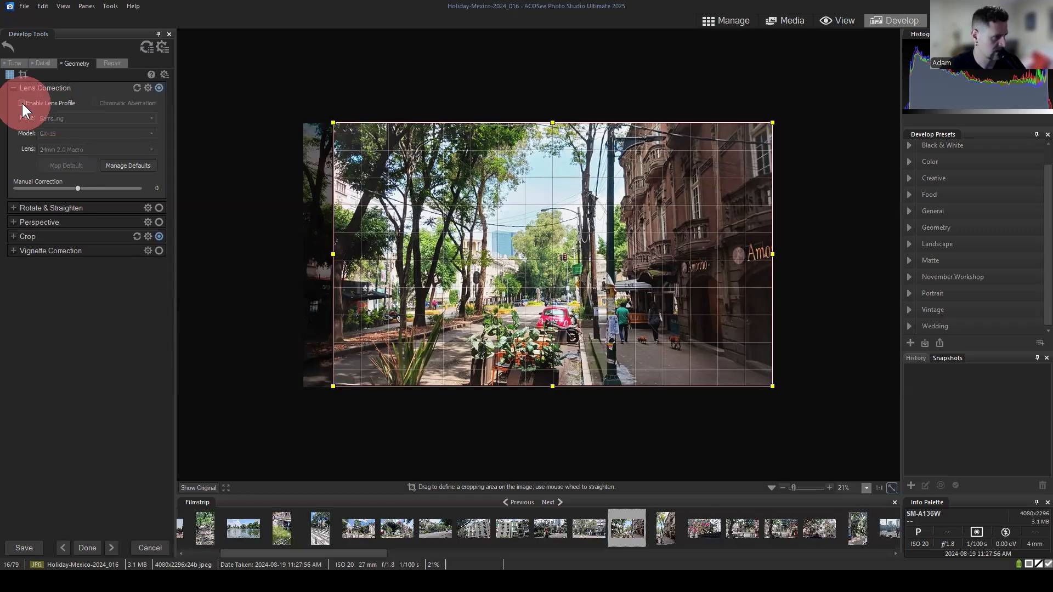
left_click(21, 102)
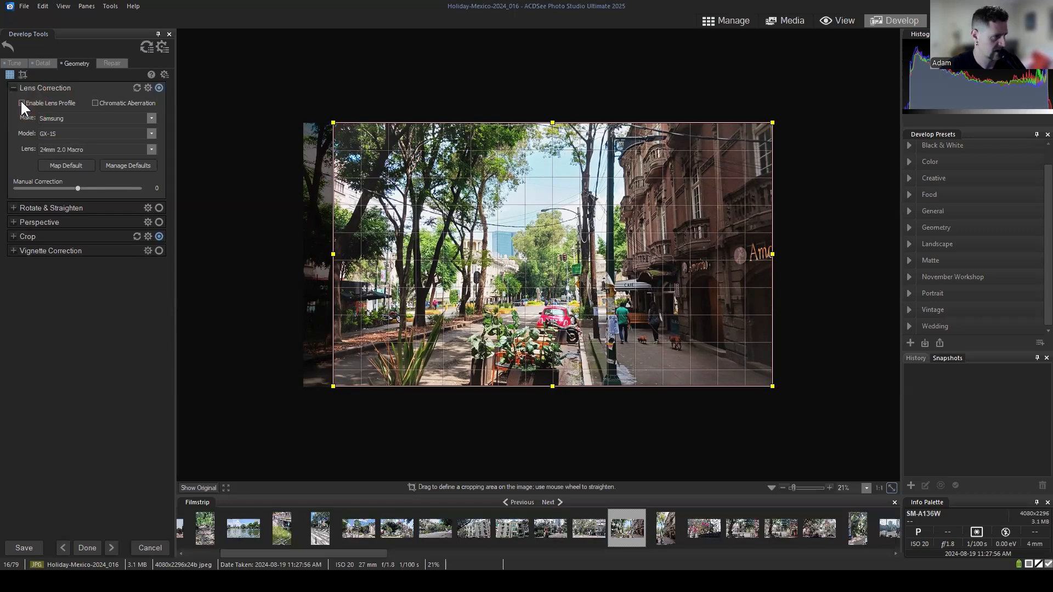
left_click(21, 103)
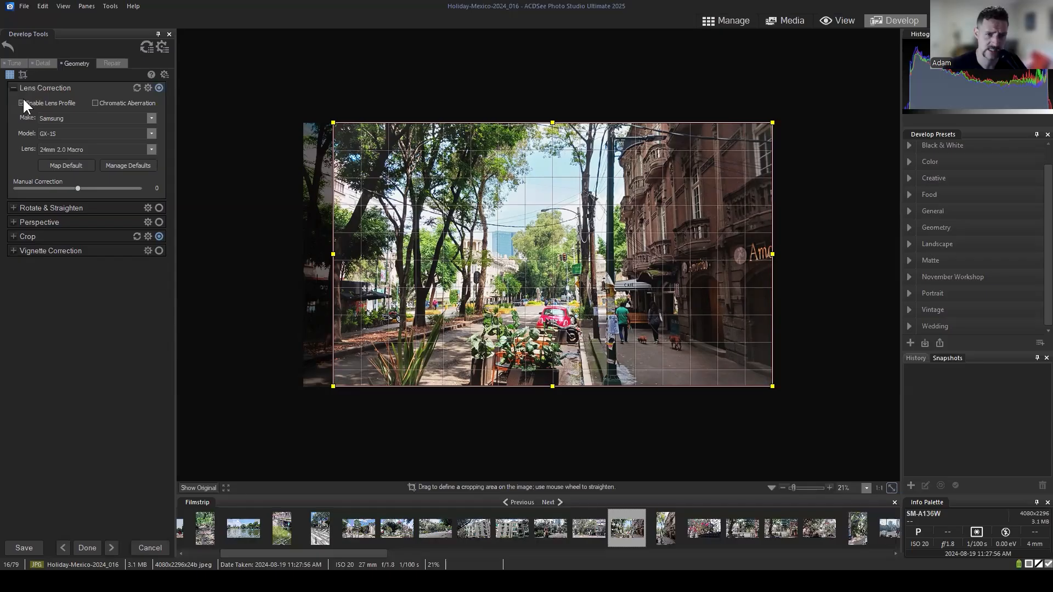
left_click(23, 101)
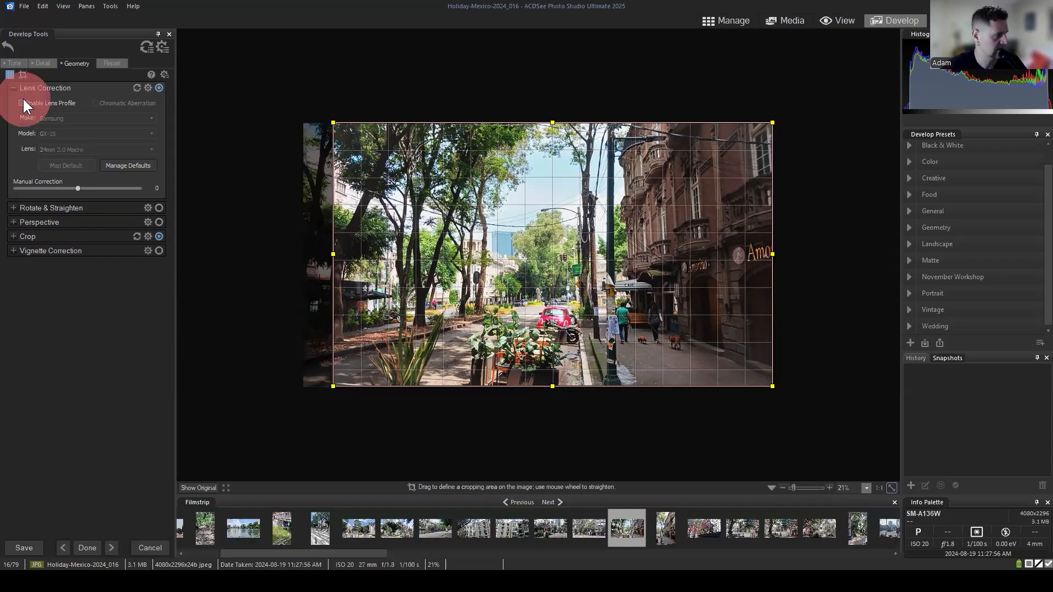
left_click(22, 101)
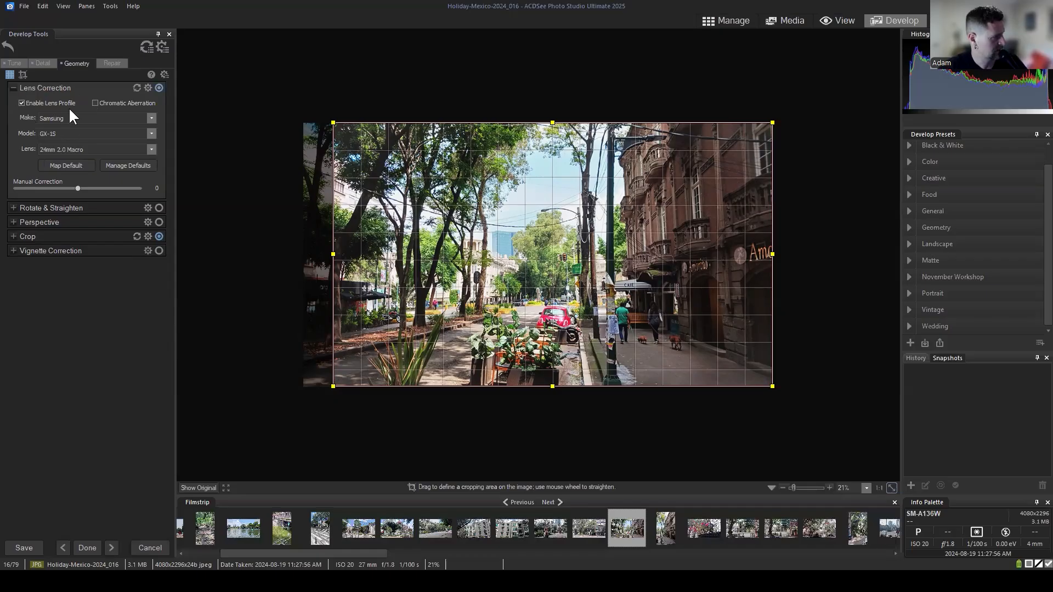
left_click(14, 85)
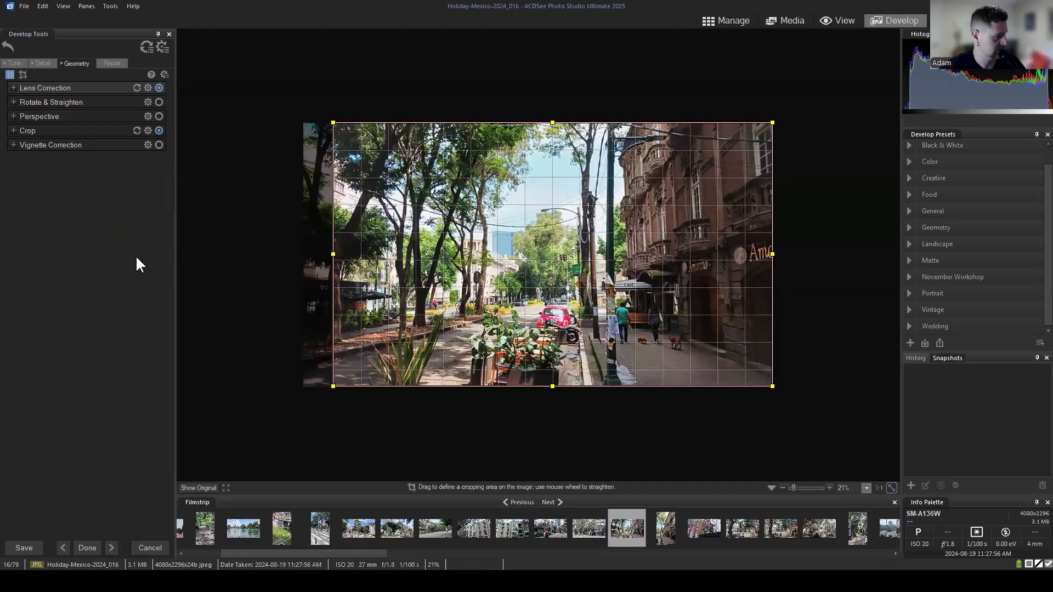
Collapse the Masking group and review which Tune and Geometry adjustments are active on the photo.
left_click(15, 61)
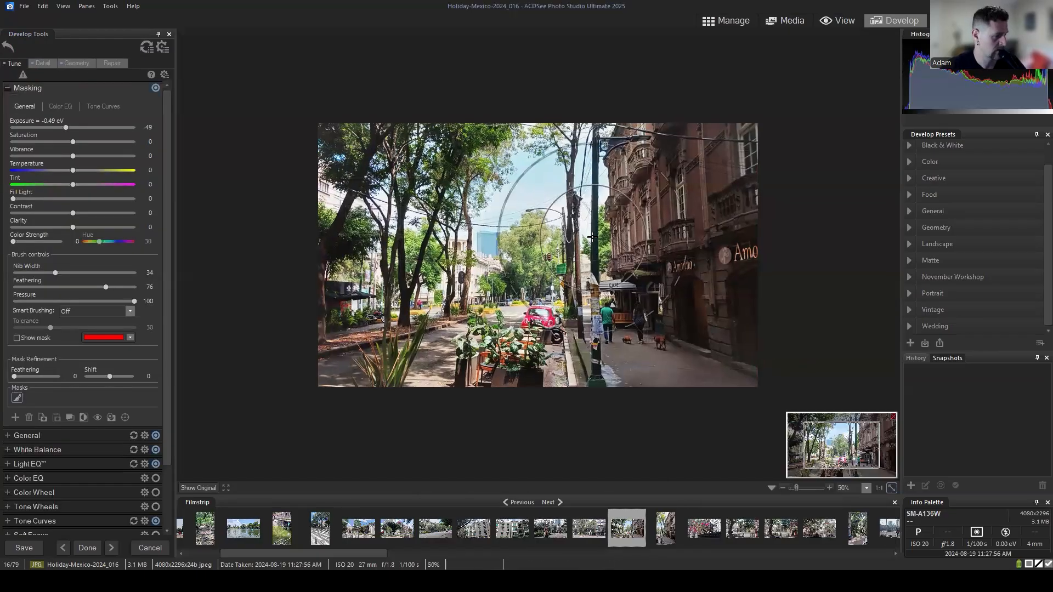
scroll(592, 237, "up", 2)
scroll(592, 237, "down", 2)
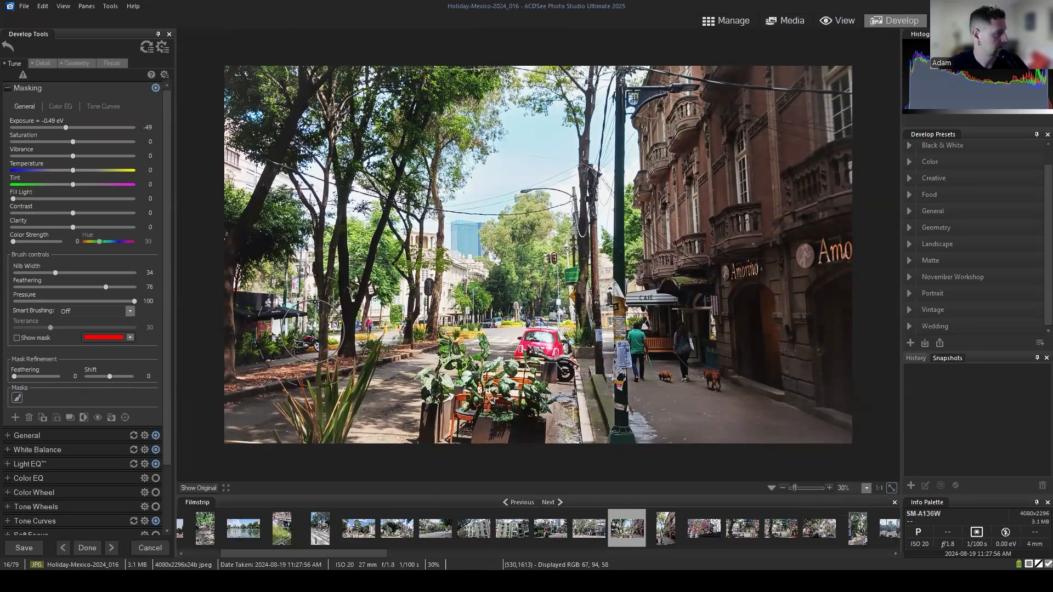
left_click(10, 88)
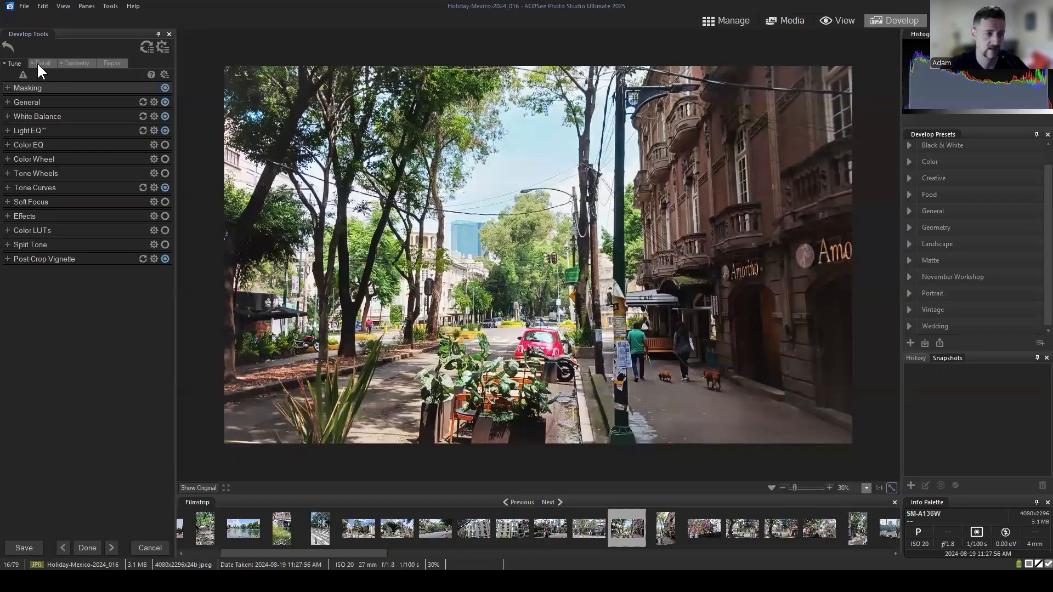
left_click(76, 63)
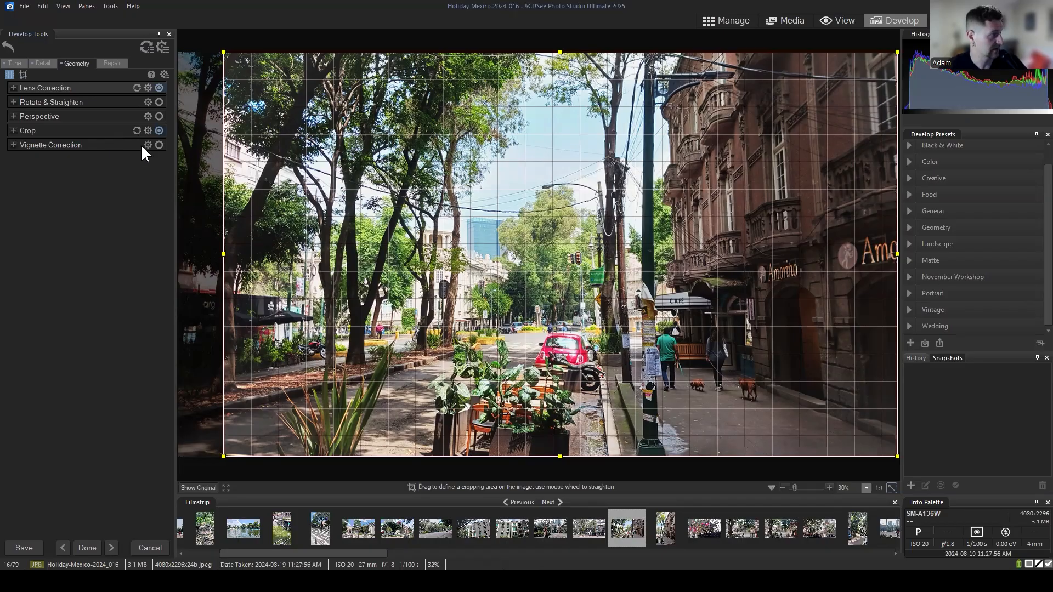
left_click(14, 63)
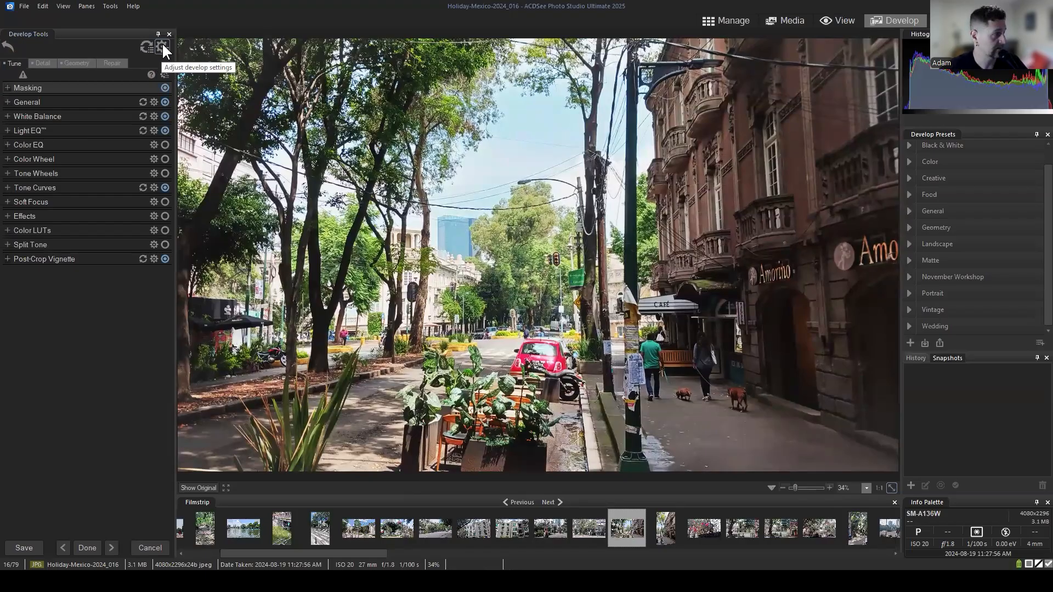
Show the preset-saving options for all develop settings and for the Light EQ group alone.
left_click(162, 47)
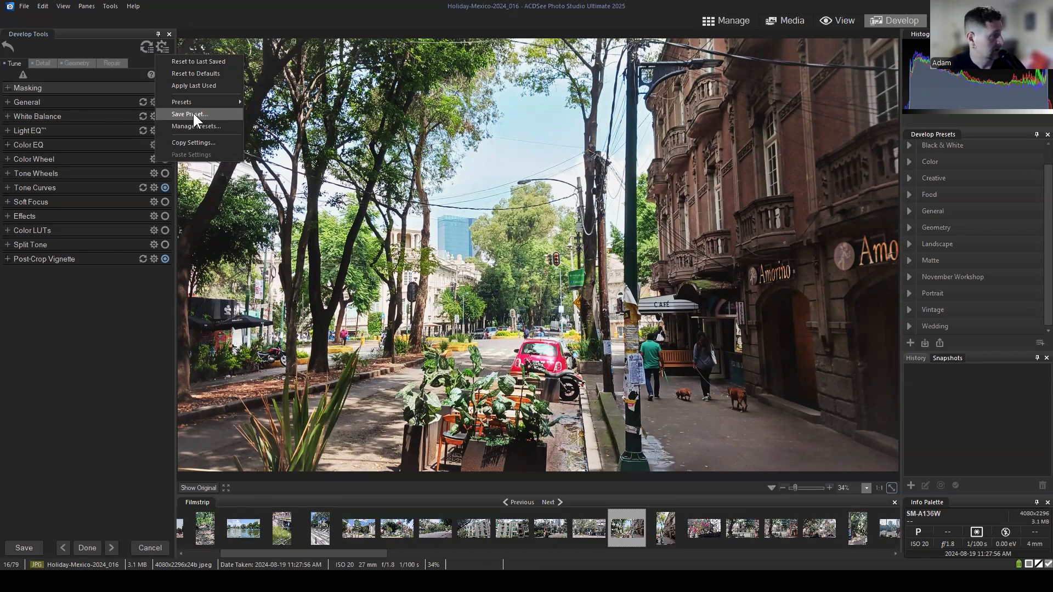
left_click(124, 345)
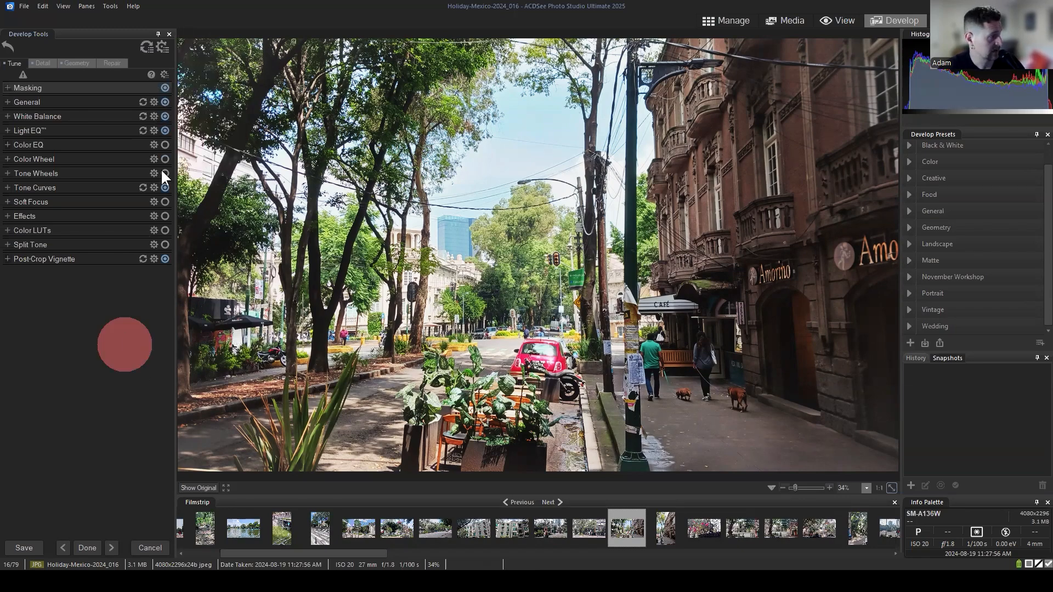
left_click(154, 130)
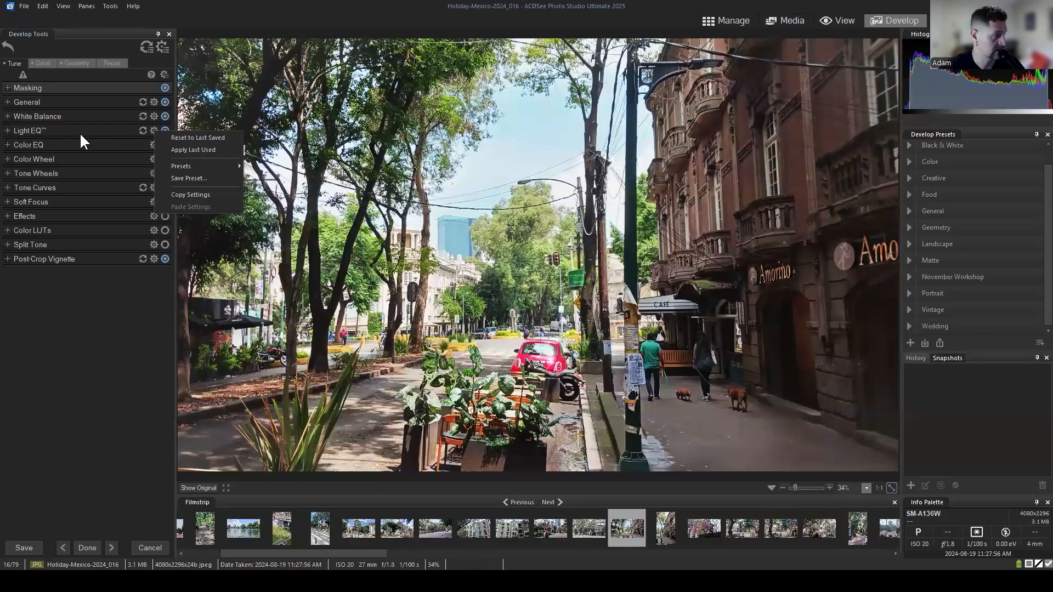
Show the Light EQ group's own option for saving its settings as a preset.
left_click(151, 332)
left_click(154, 131)
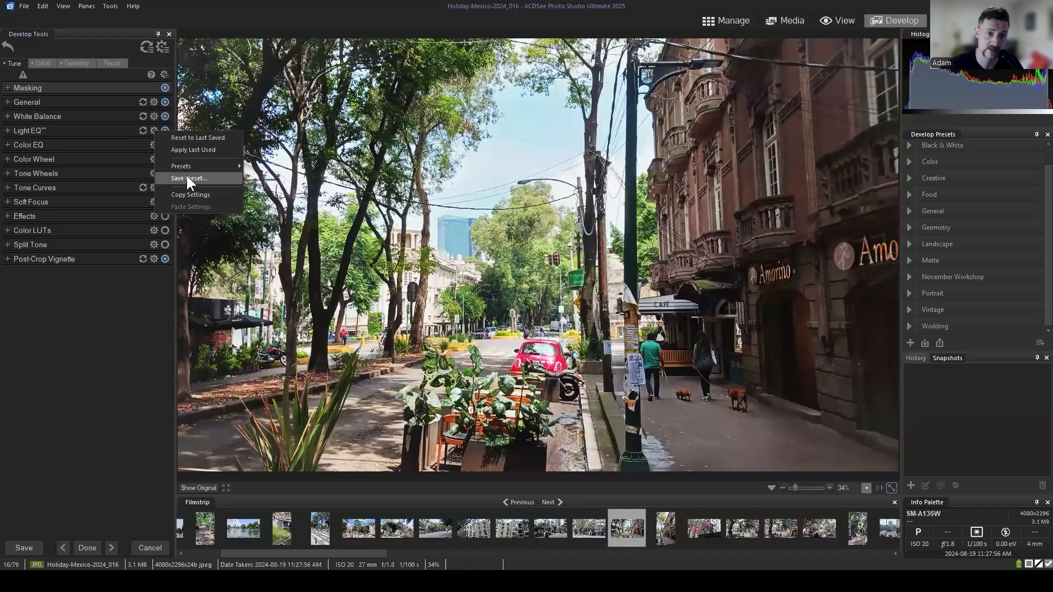
left_click(128, 326)
Start saving a preset from all the photo's develop settings and name it Mexico 2024.
left_click(162, 46)
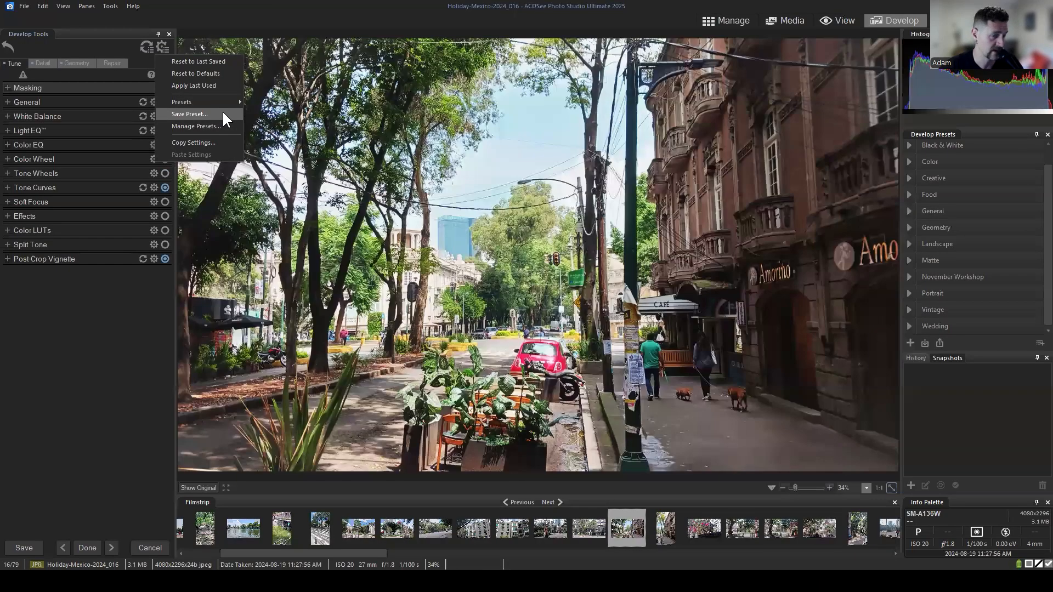
left_click(218, 113)
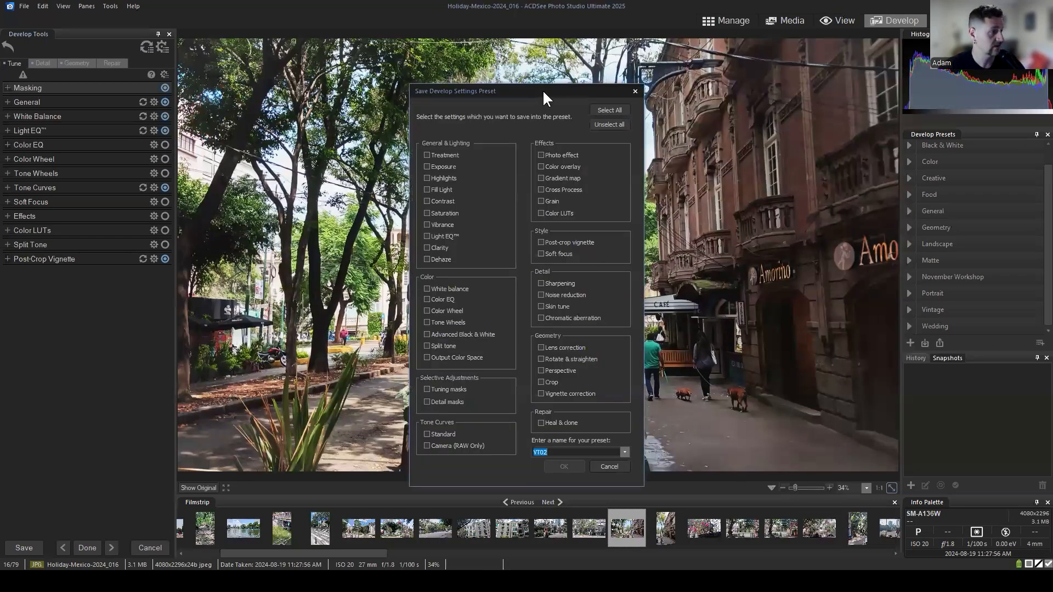
left_click_drag(542, 90, 577, 55)
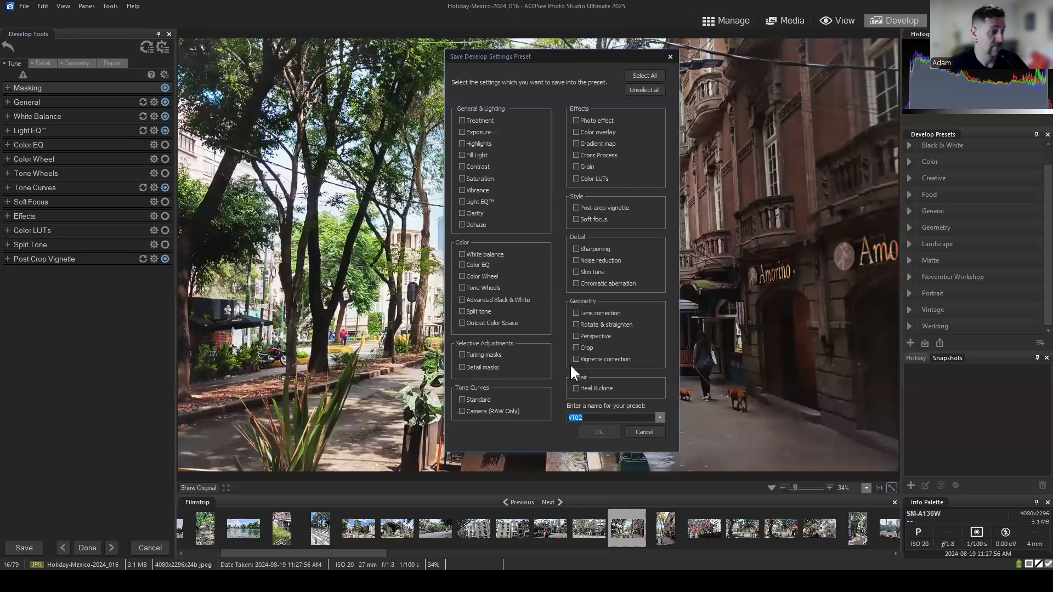
left_click(597, 419)
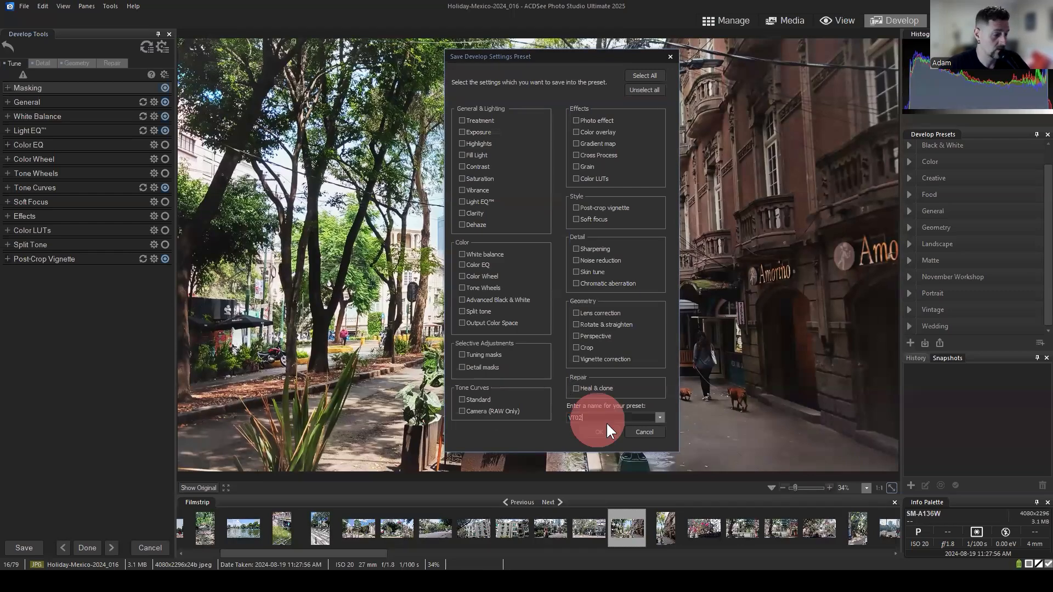
left_click_drag(608, 417, 547, 413)
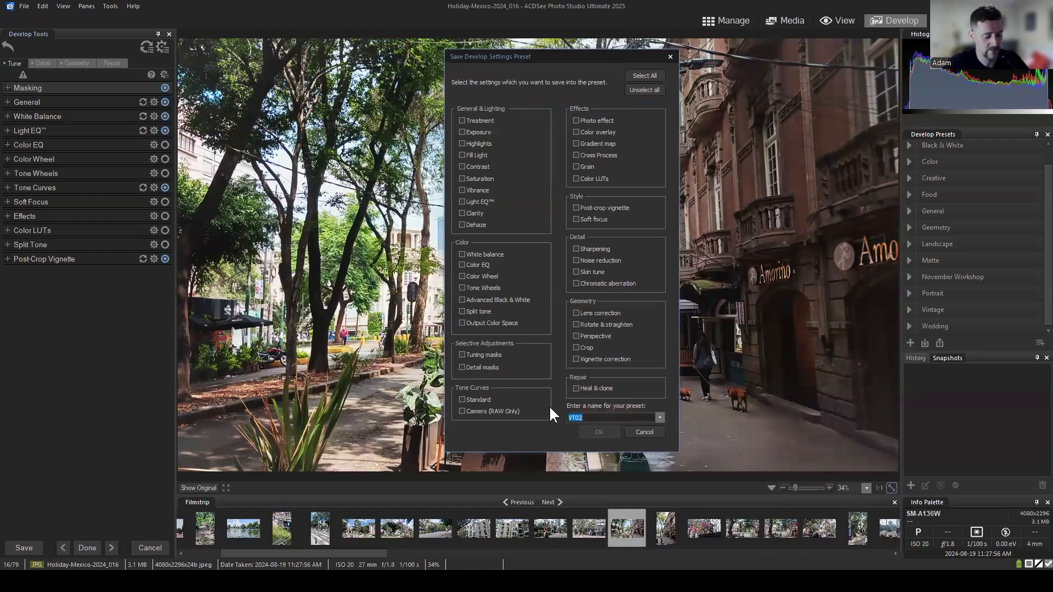
type("Mexico 2024")
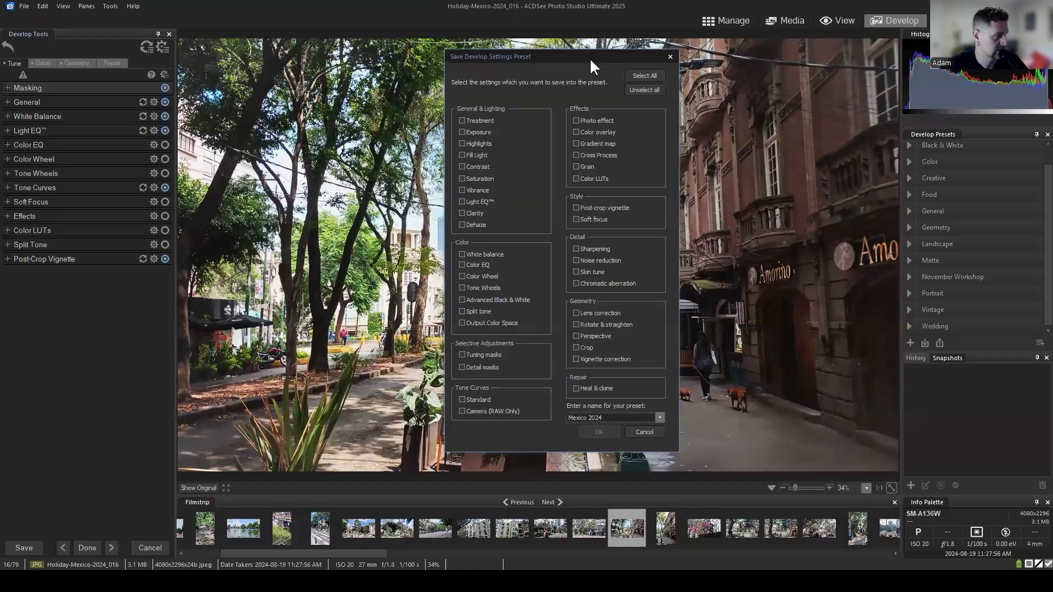
left_click_drag(590, 57, 574, 64)
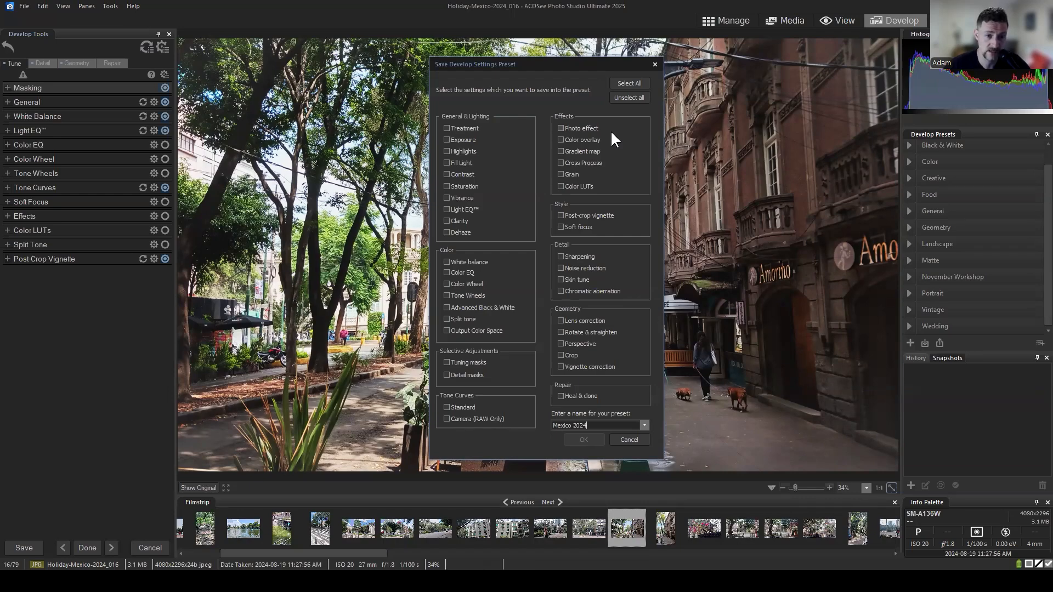
Include every develop setting in the preset, and clear the whole selection again.
left_click(621, 82)
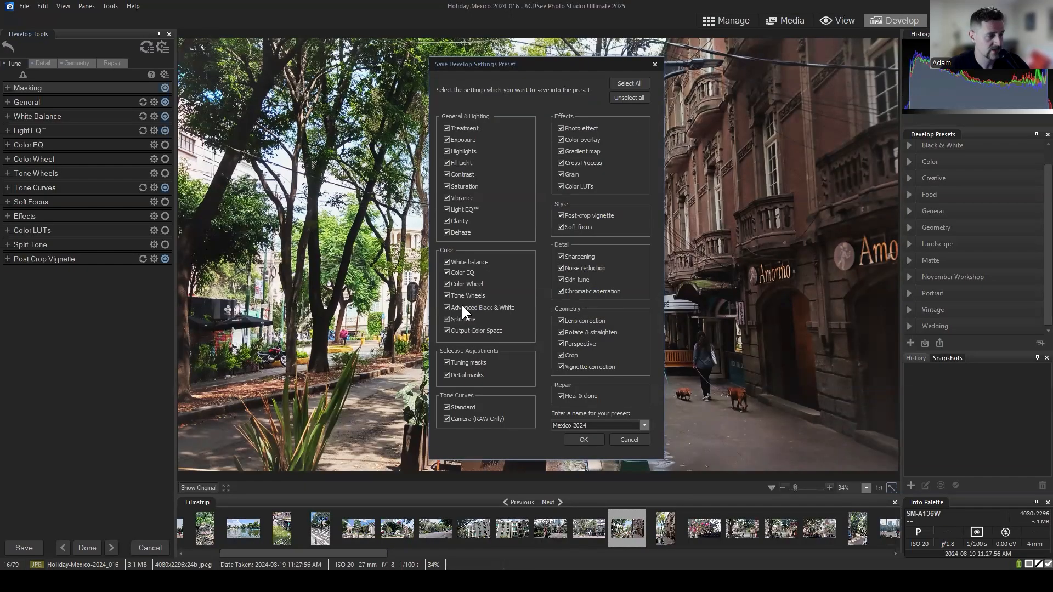
left_click(638, 81)
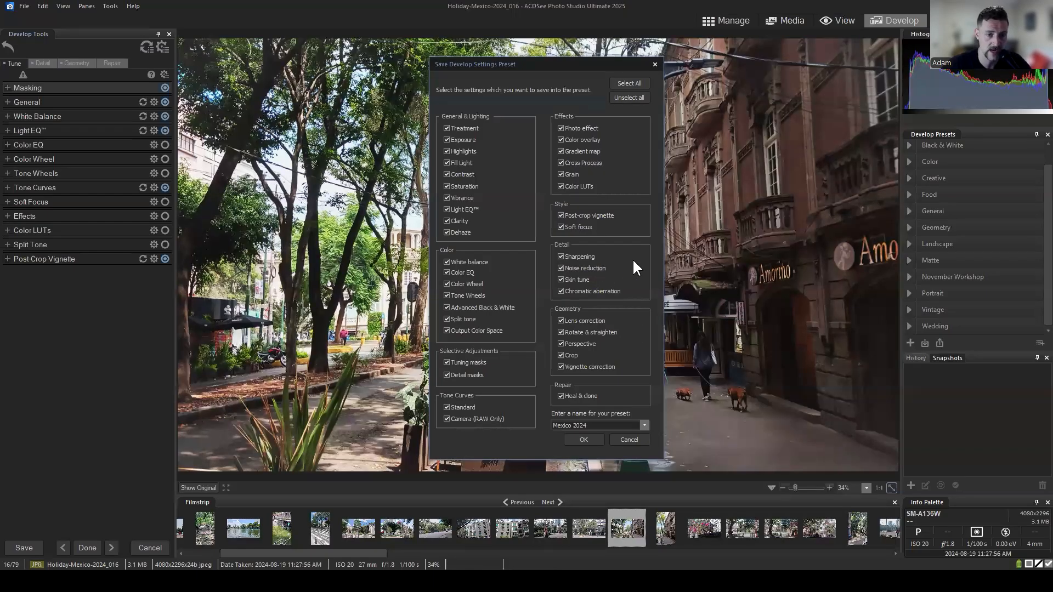
left_click(630, 97)
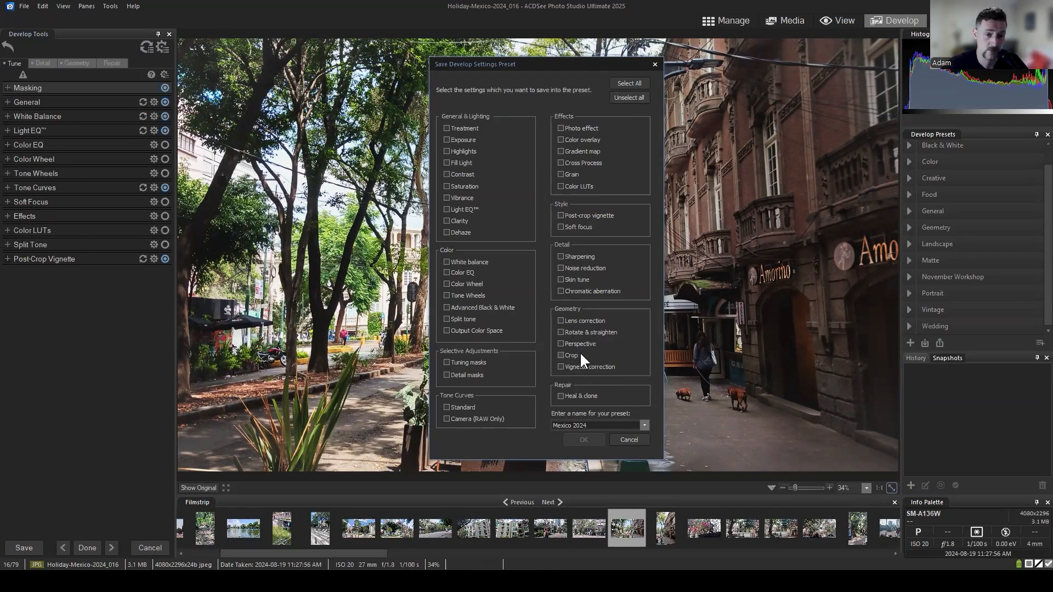
Include Lens correction, all General & Lighting settings and White balance in the preset.
left_click(561, 319)
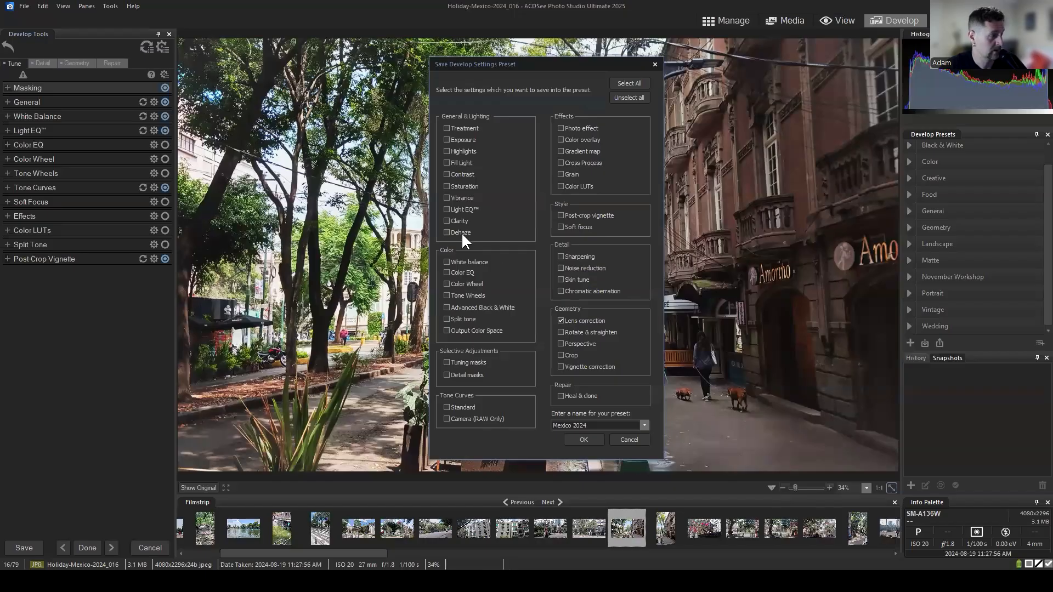
left_click(446, 128)
left_click(447, 140)
left_click(447, 152)
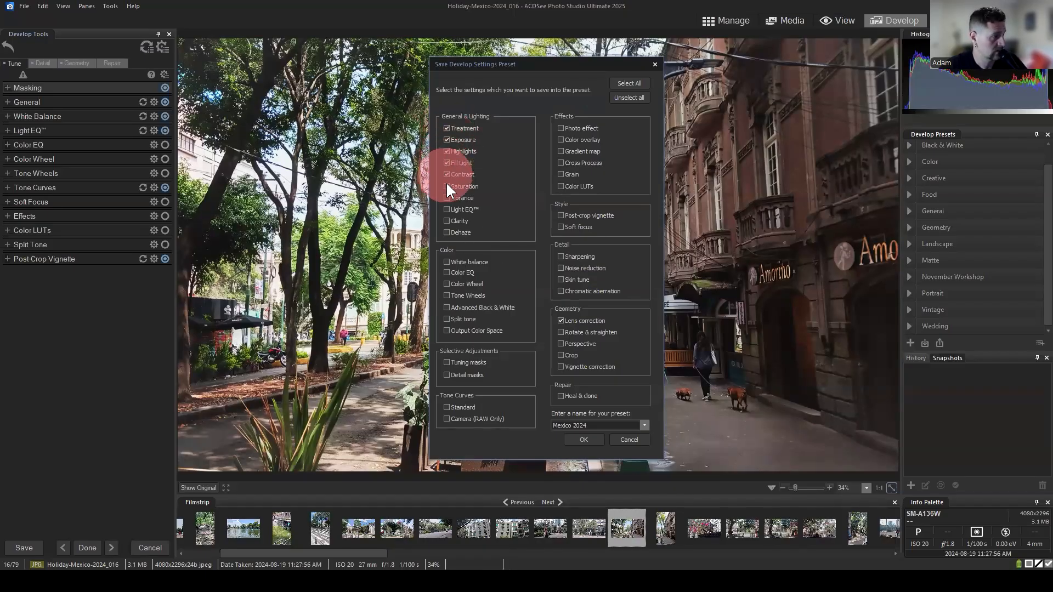
left_click(446, 186)
left_click(446, 198)
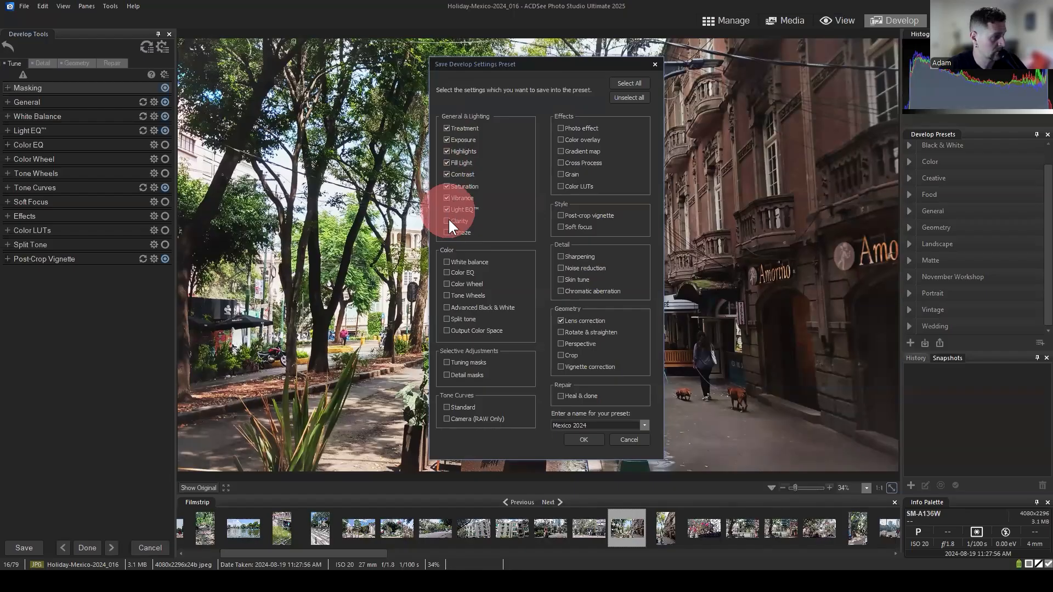
left_click(446, 221)
left_click(446, 233)
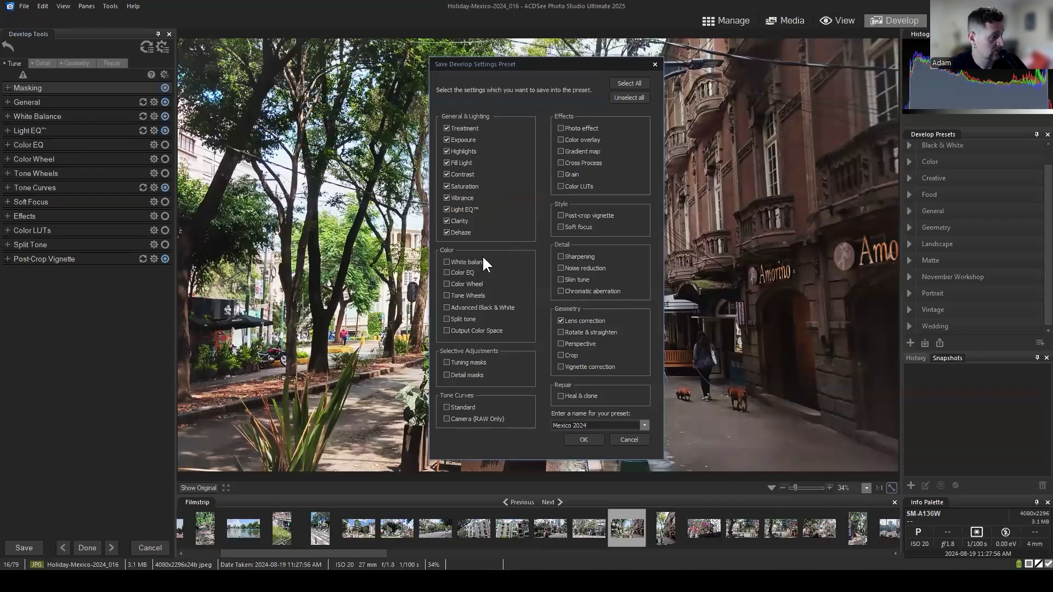
left_click(449, 262)
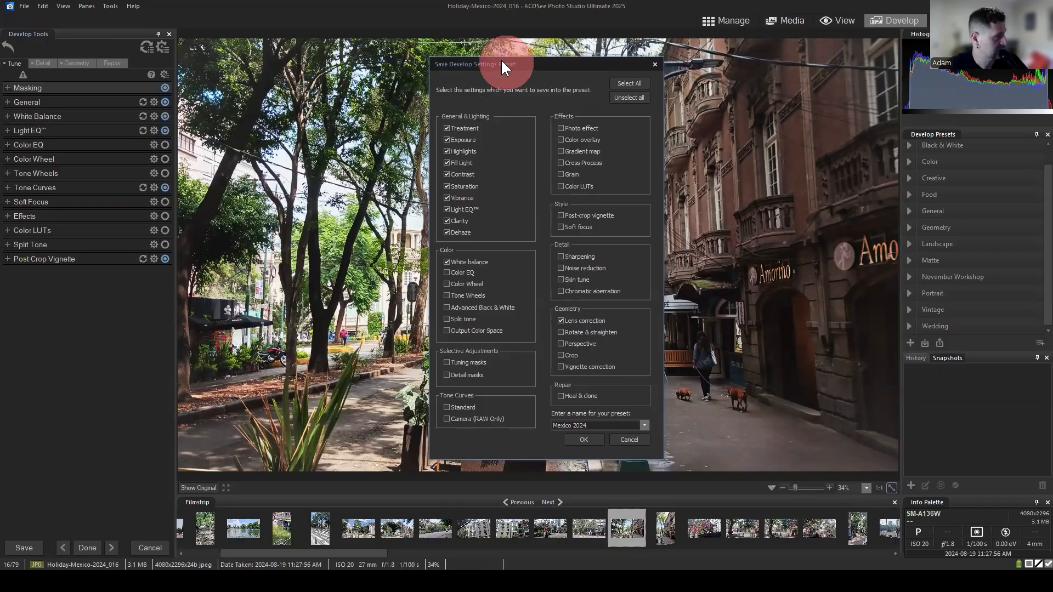
Add the Standard tone curve and Post-crop vignette to the preset, leave Tone Wheels and Tuning masks out, and save it.
left_click_drag(502, 63, 273, 26)
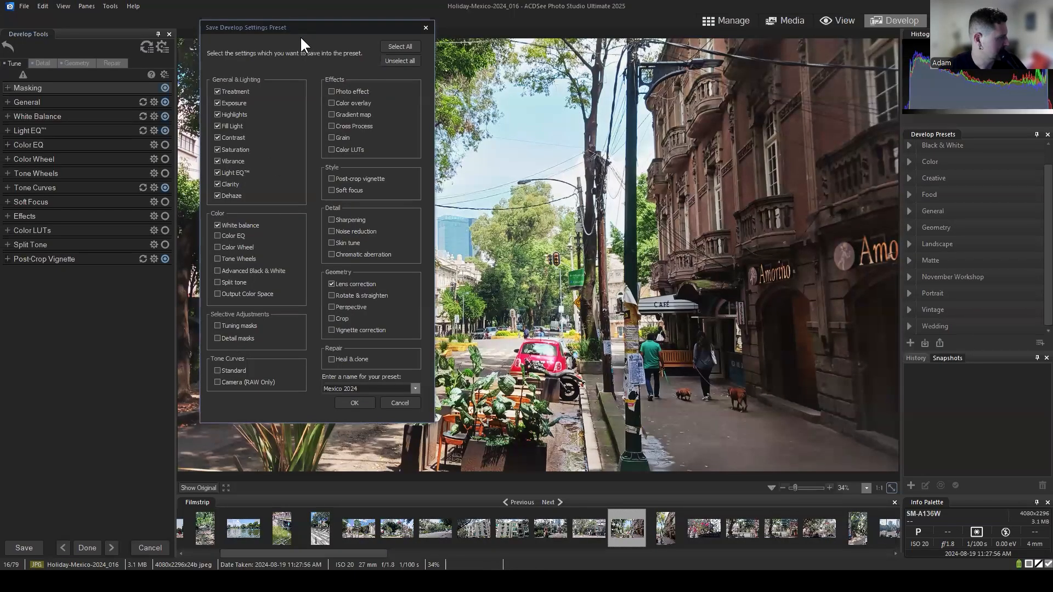
left_click_drag(301, 28, 577, 22)
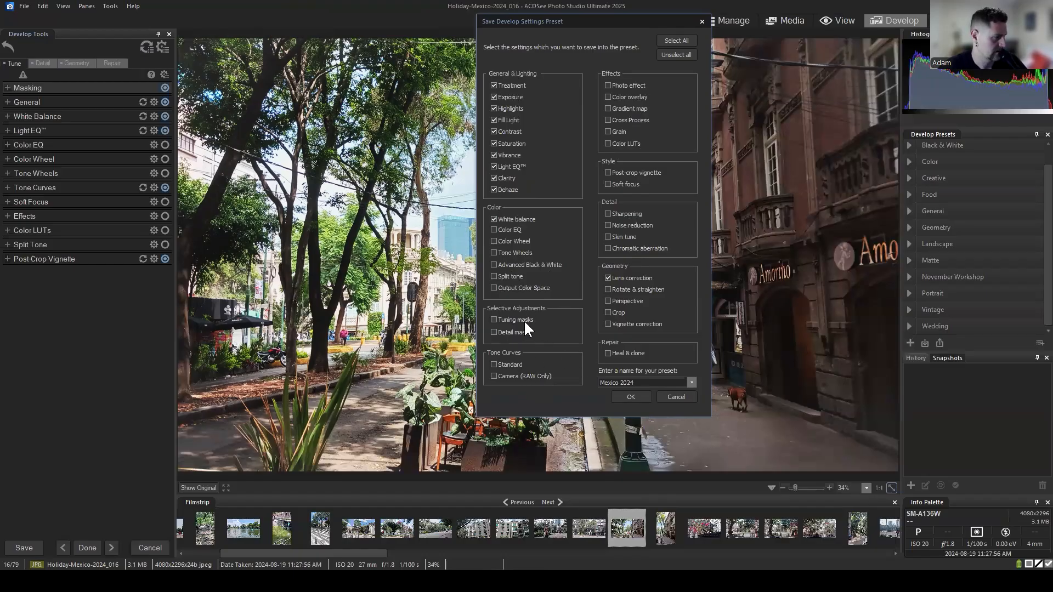
left_click(508, 320)
left_click(497, 253)
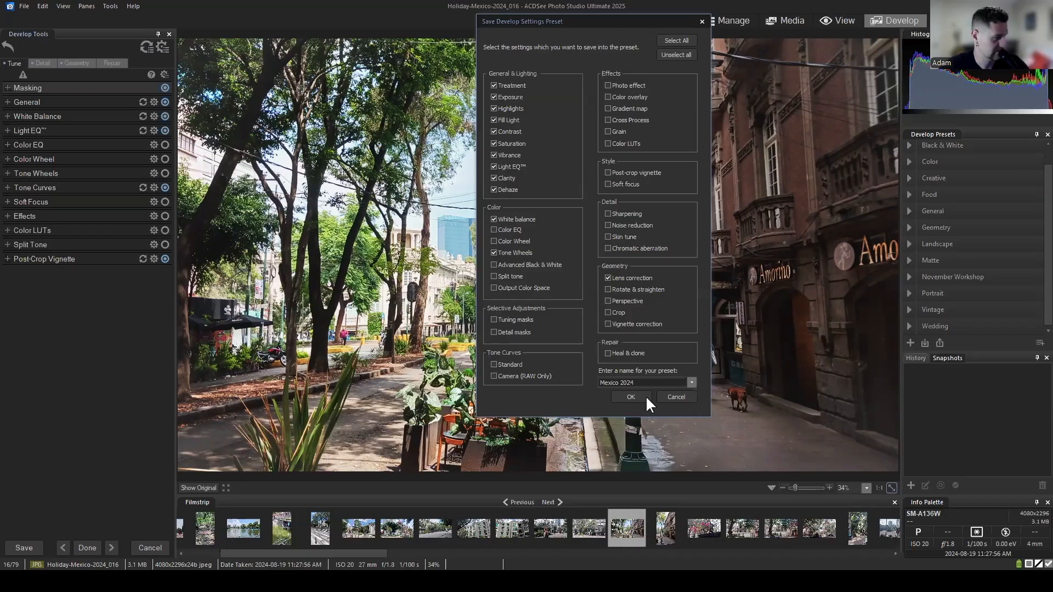
left_click(506, 365)
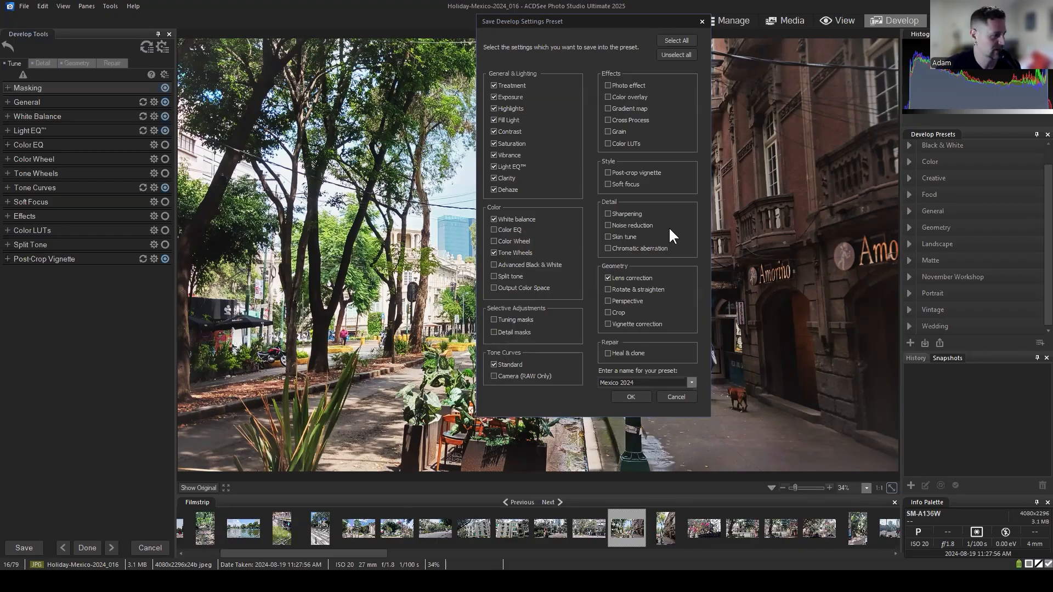
left_click(493, 253)
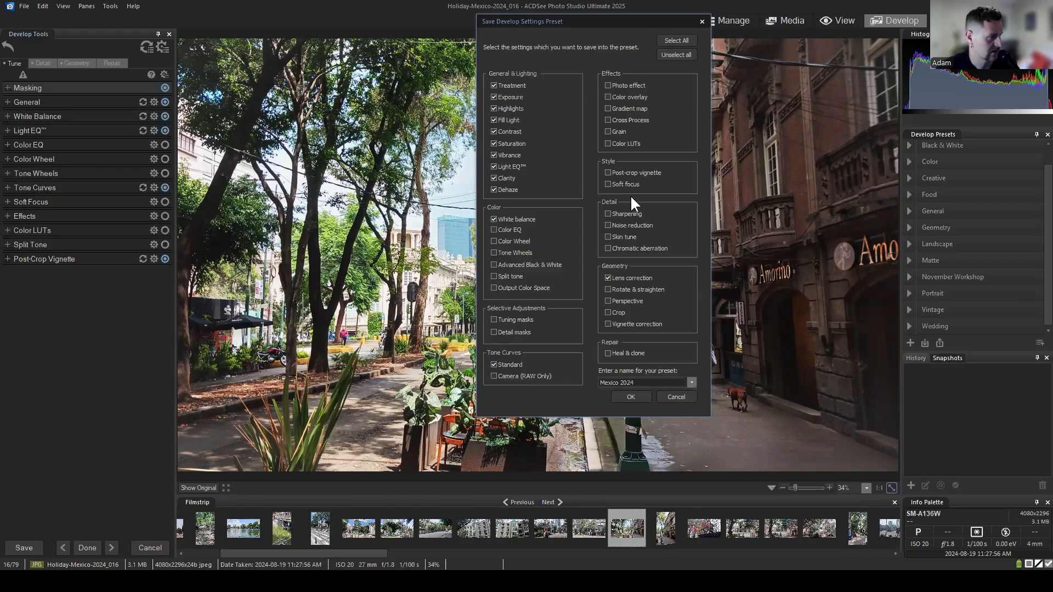
left_click(631, 172)
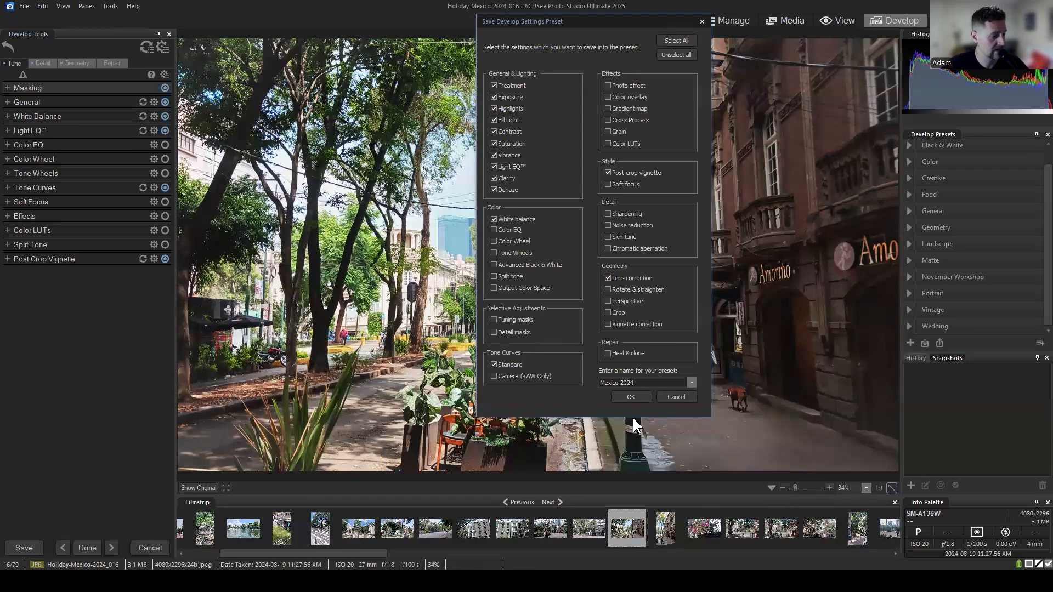
left_click(629, 396)
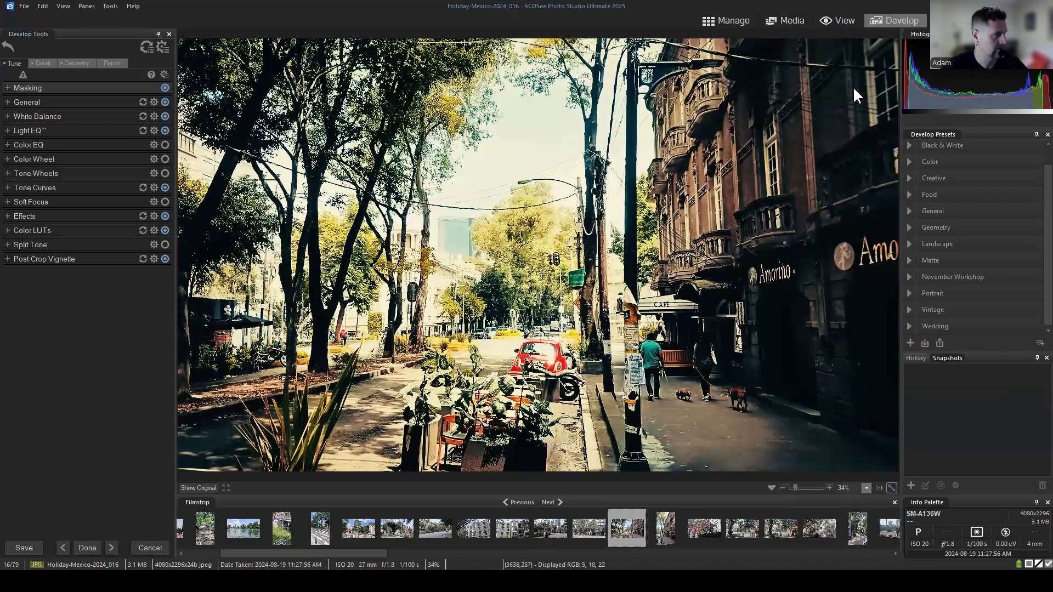
Return to Manage mode and restore Holiday-Mexico-2024_016 to its original state.
left_click(733, 21)
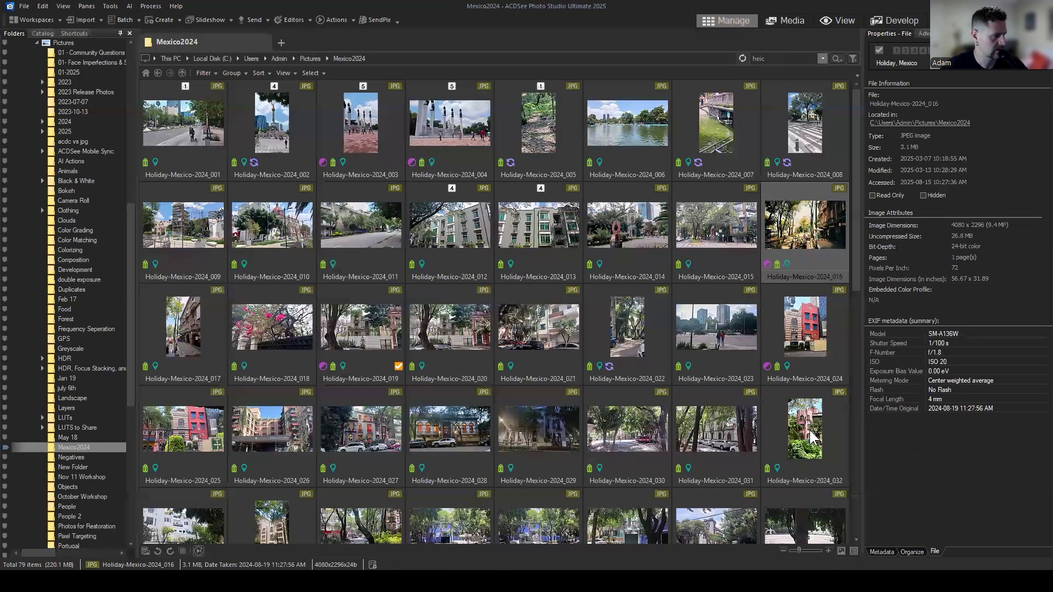
left_click(810, 430)
left_click(810, 231)
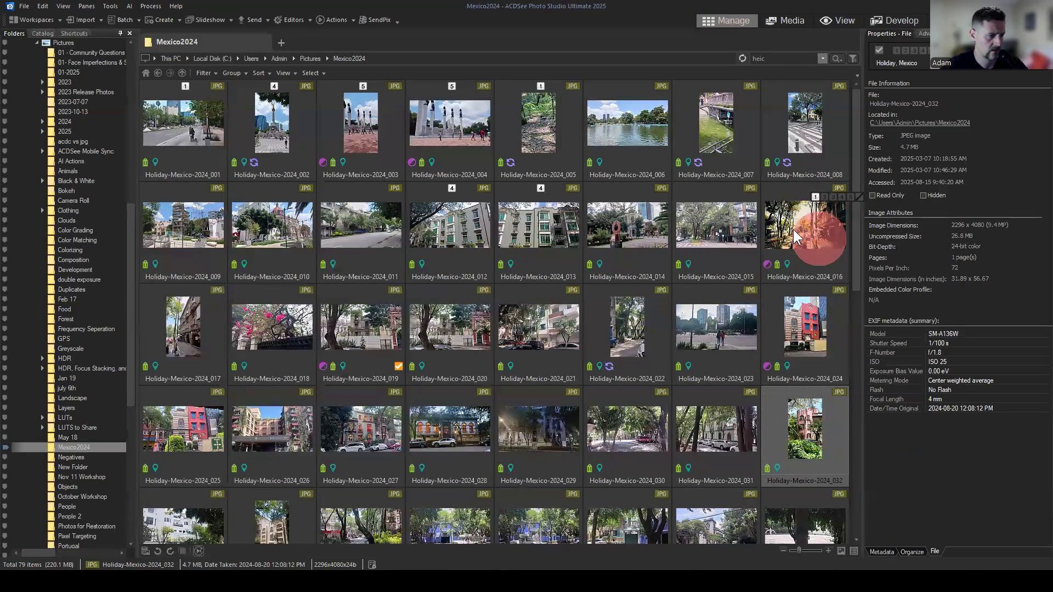
right_click(793, 229)
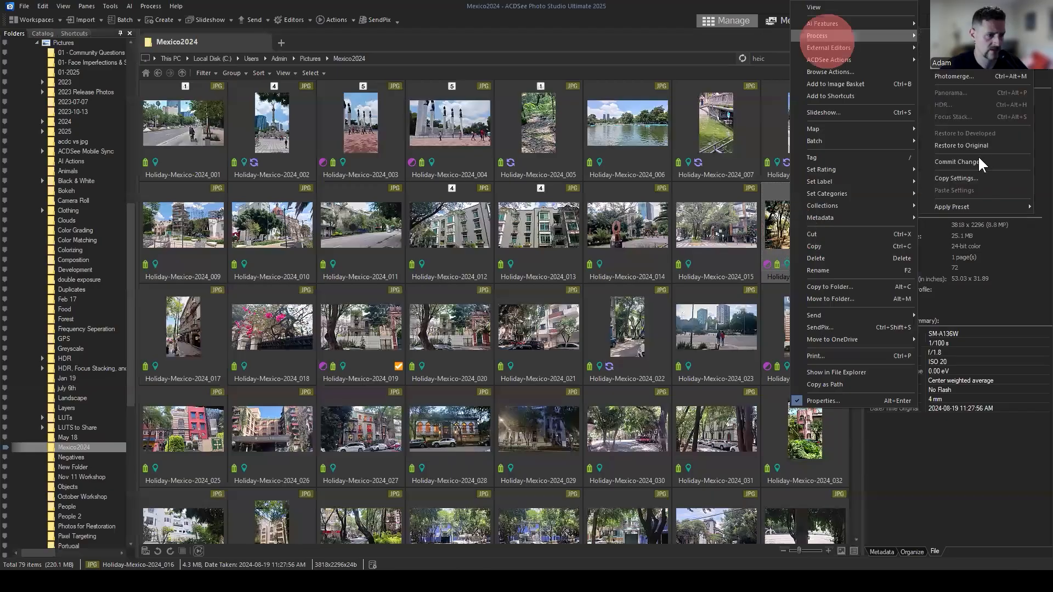
left_click(979, 159)
left_click(541, 311)
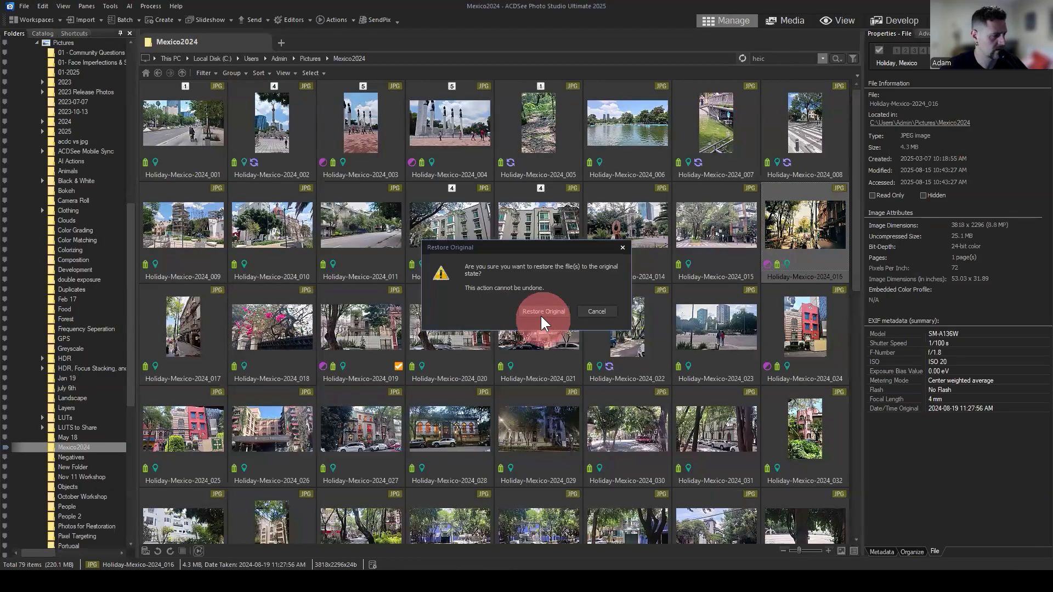
left_click(804, 227)
Batch develop the photos Holiday-Mexico-2024_009 through Holiday-Mexico-2024_016 with the Mexico 2024 preset.
left_click(187, 233)
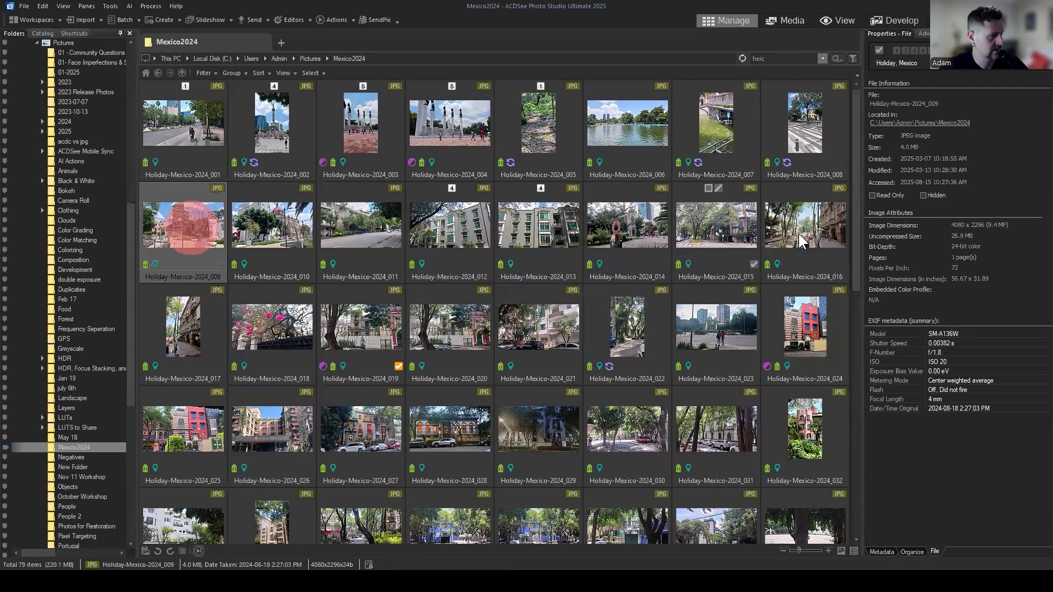
left_click(804, 228, "shift")
left_click(122, 20)
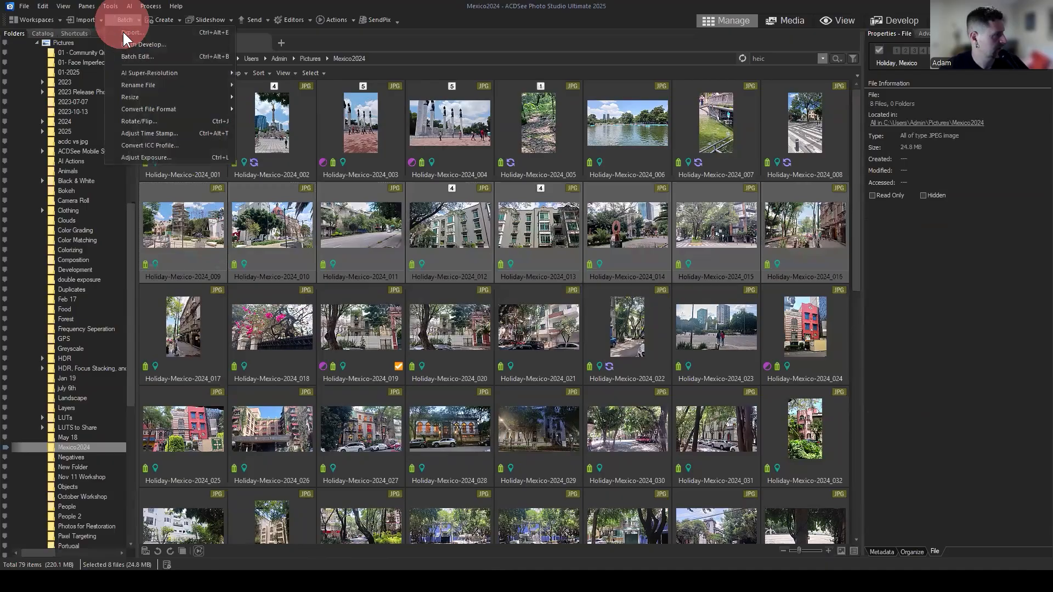
left_click(166, 44)
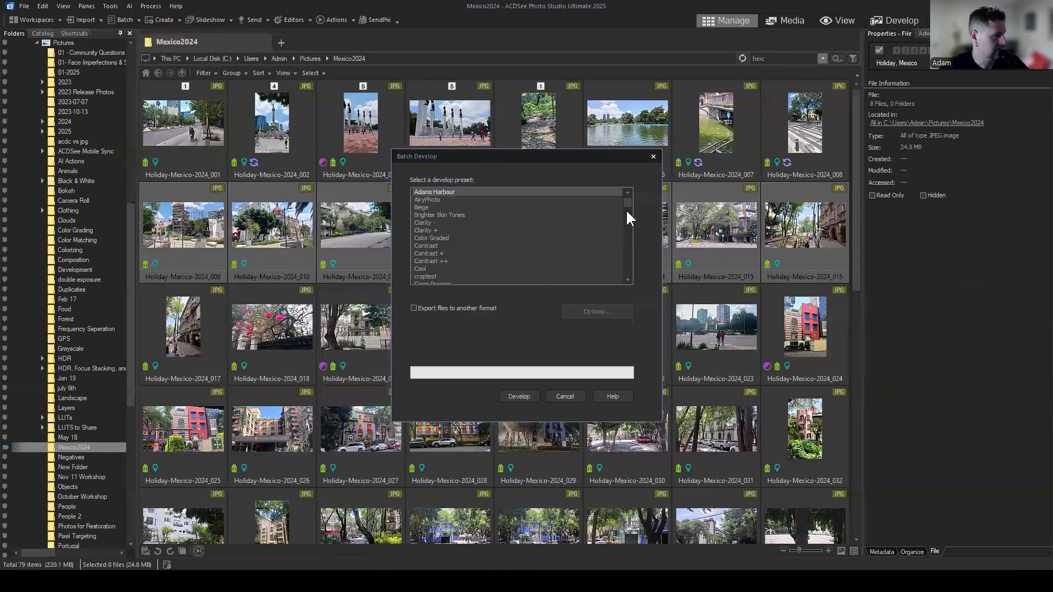
left_click_drag(627, 204, 626, 235)
left_click(453, 229)
left_click(520, 396)
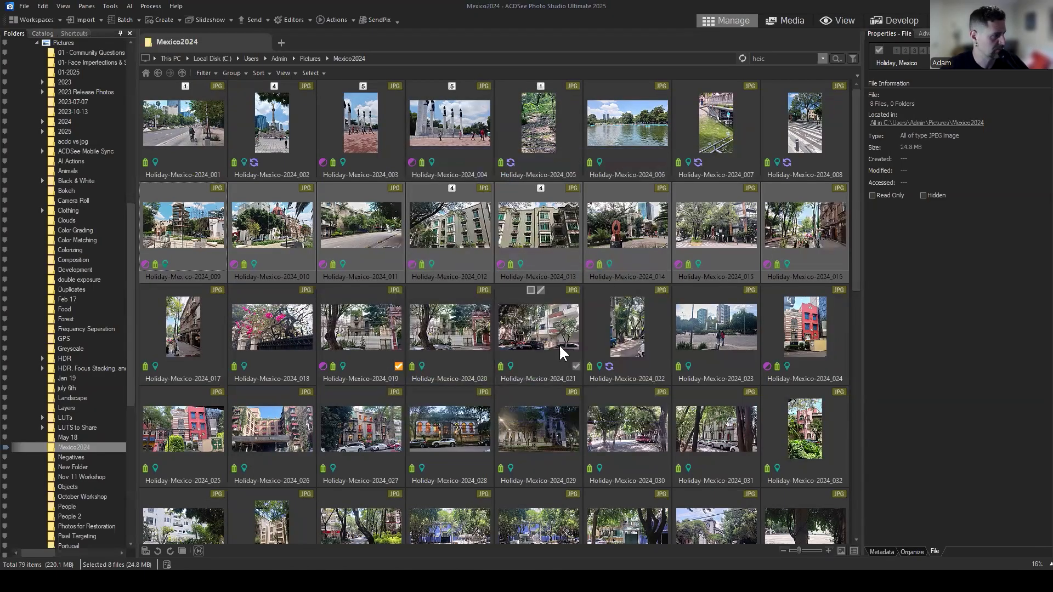
Open Holiday-Mexico-2024_014 in Develop mode and review the General adjustments applied by the preset.
left_click(636, 216)
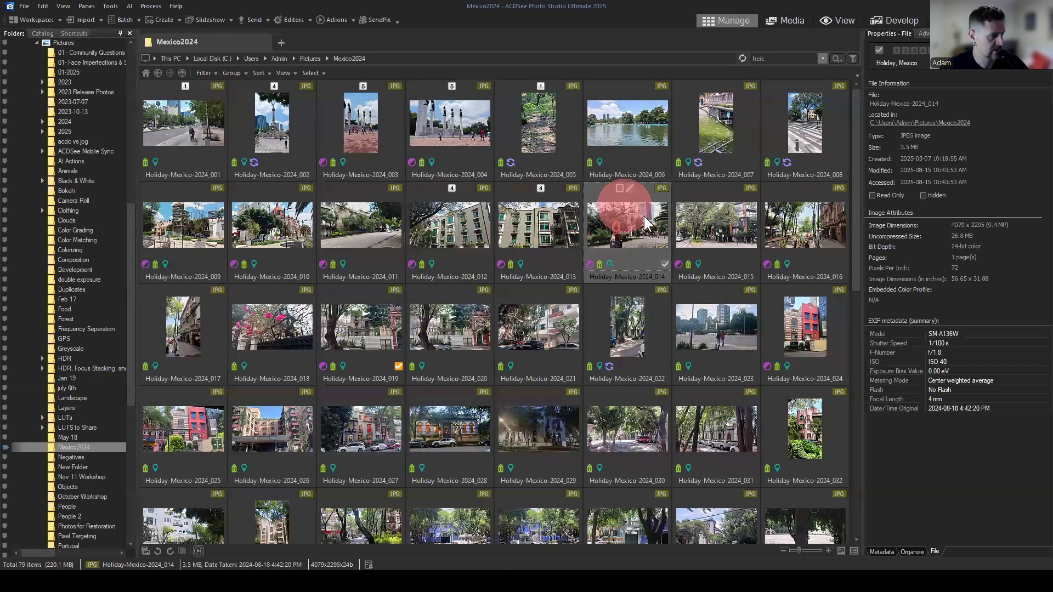
left_click(880, 21)
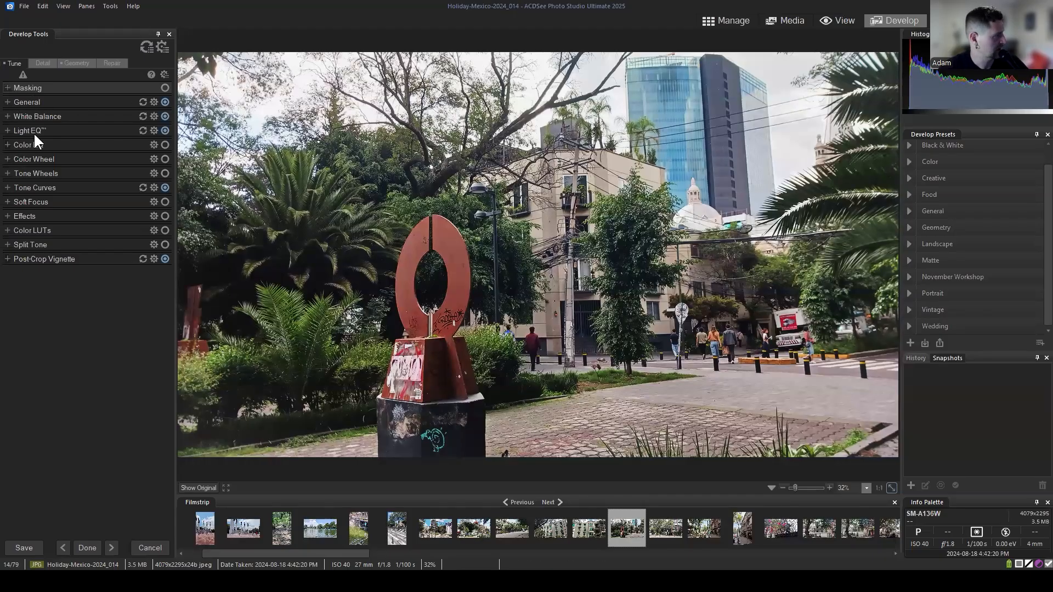
left_click(31, 103)
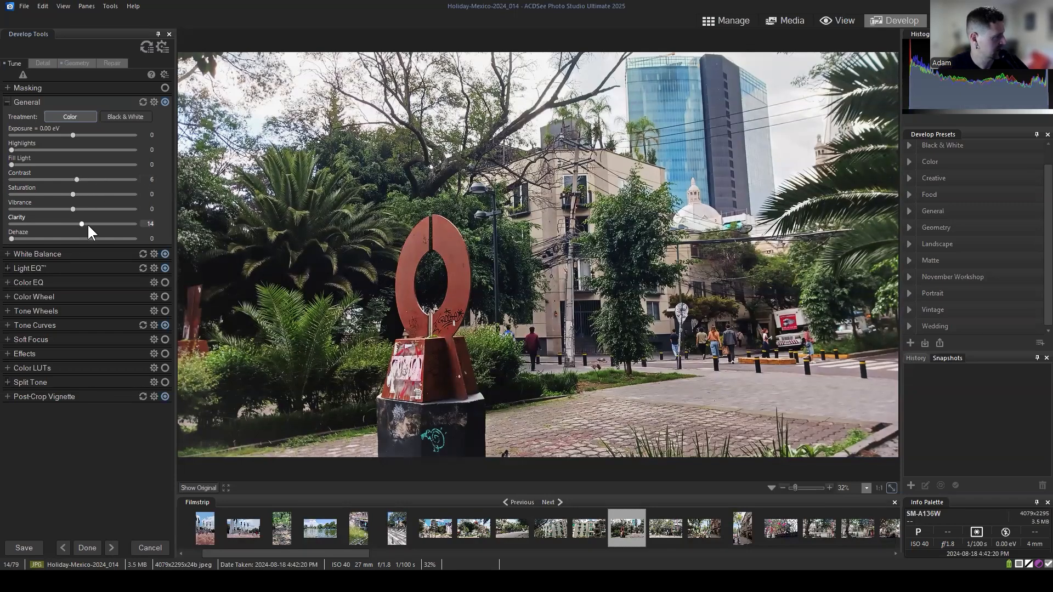
left_click(8, 102)
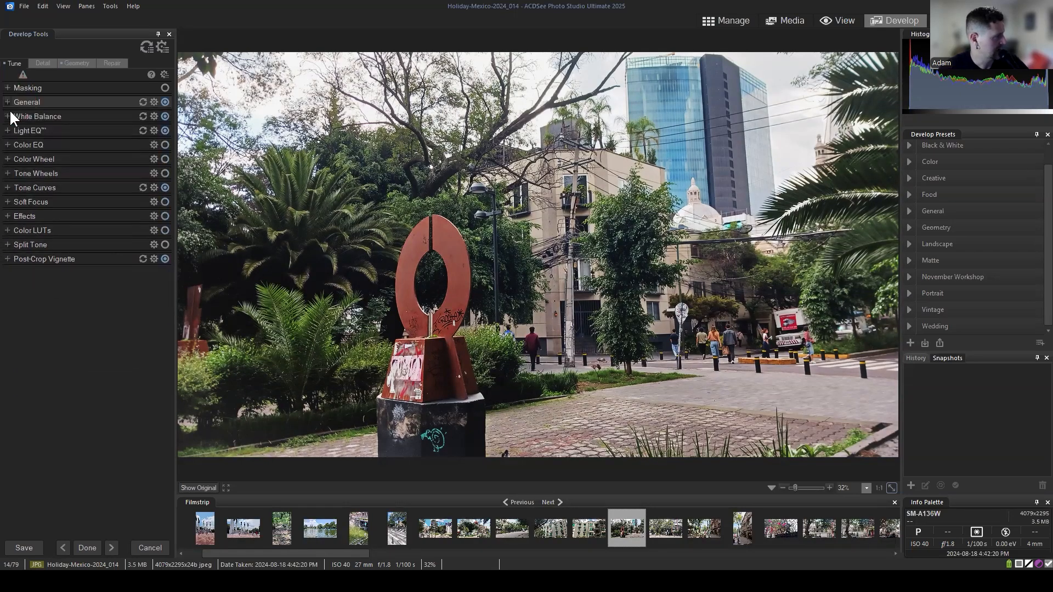
Review the White Balance, Light EQ and Tone Curves adjustments that the preset applied to Holiday-Mexico-2024_014.
left_click(9, 116)
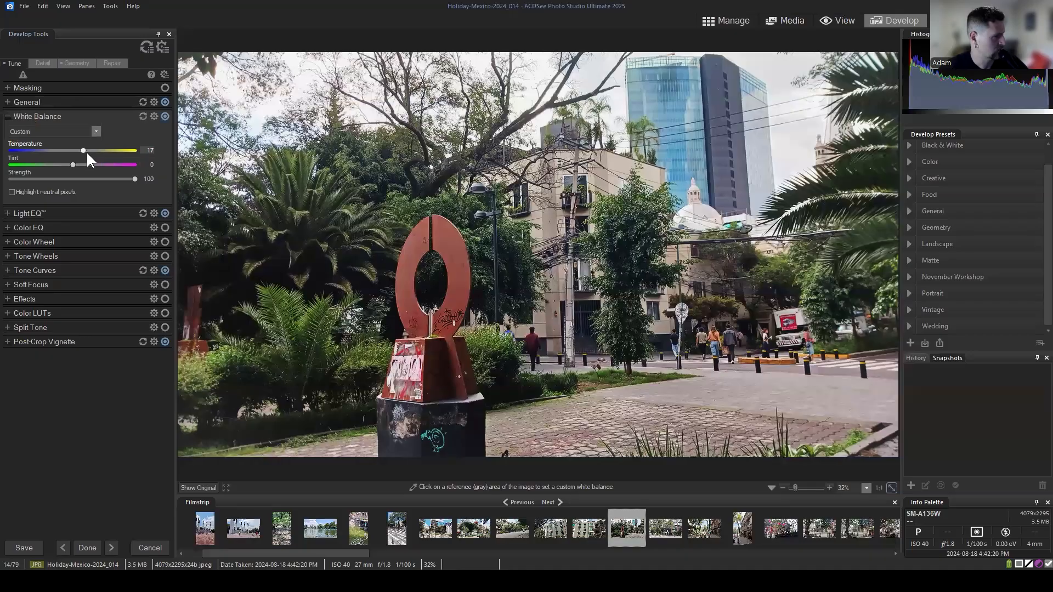
left_click(6, 117)
left_click(8, 130)
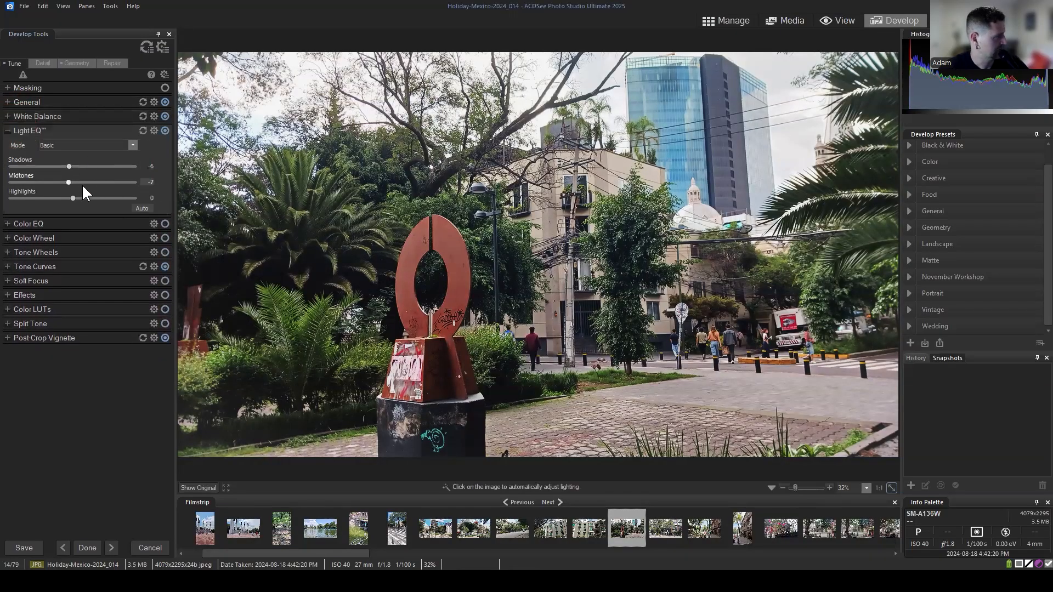
left_click(8, 129)
left_click(7, 188)
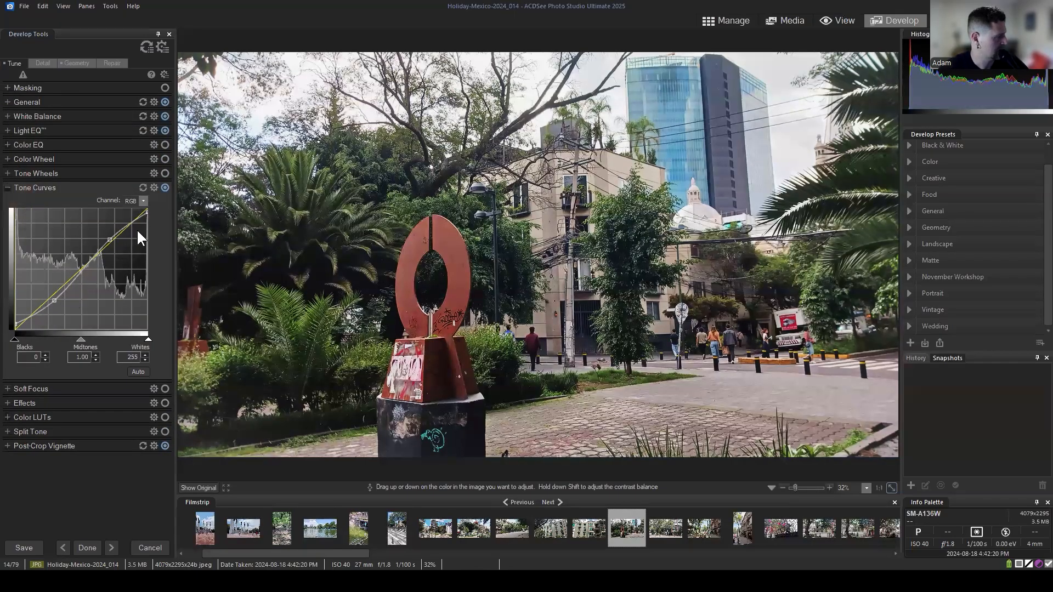
left_click(9, 187)
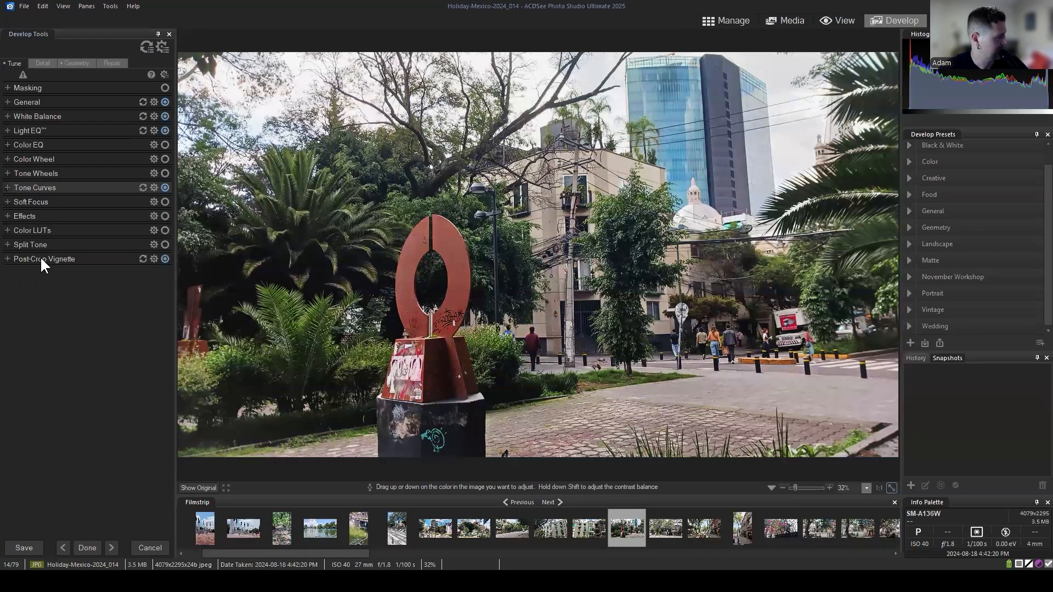
Inspect the Lens Correction in the Geometry adjustments of Holiday-Mexico-2024_014 and reset its Crop.
left_click(78, 61)
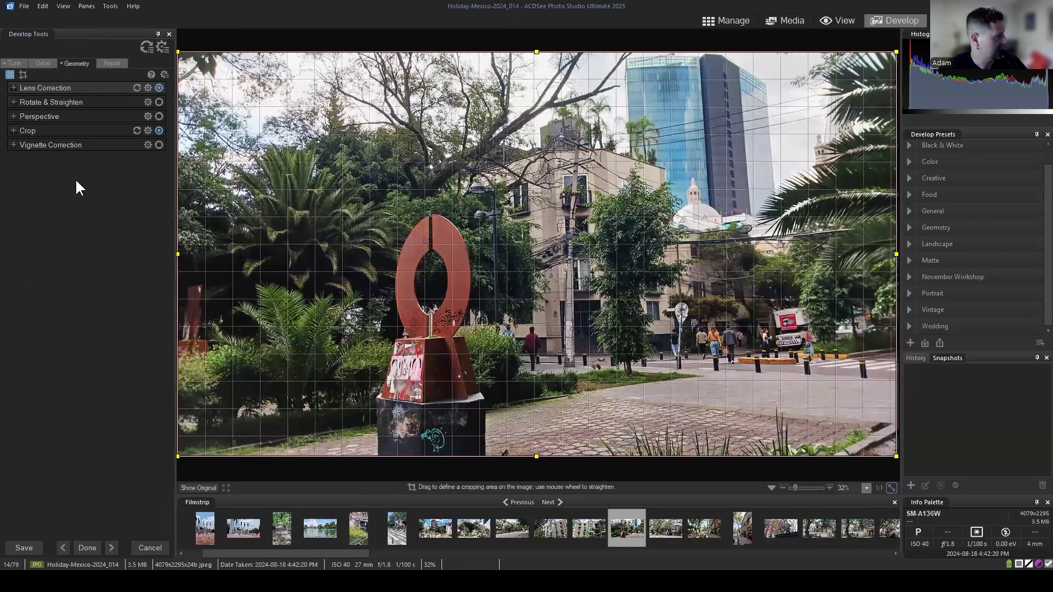
left_click(15, 84)
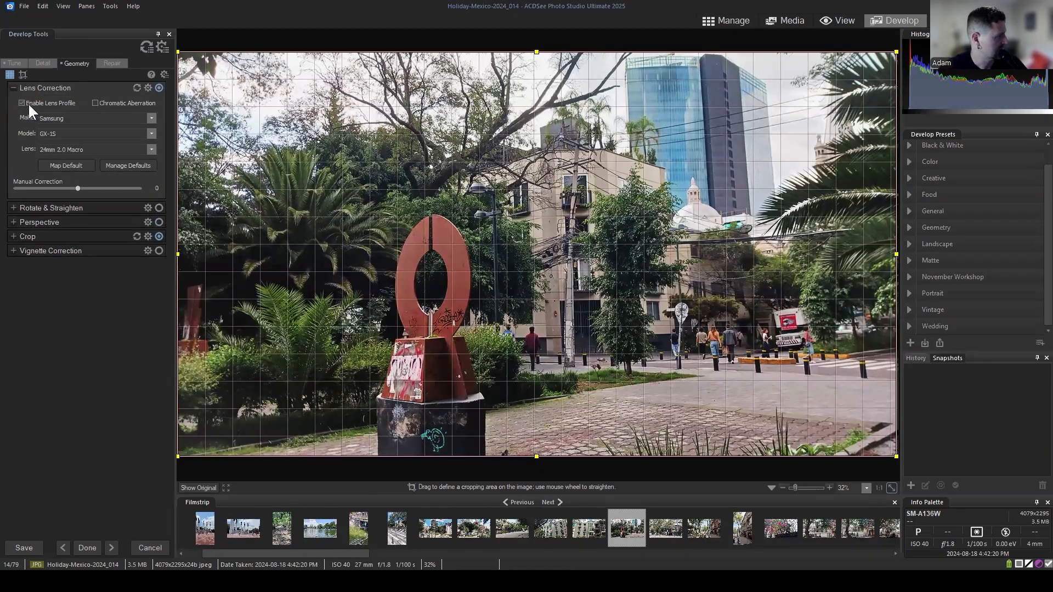
left_click(15, 85)
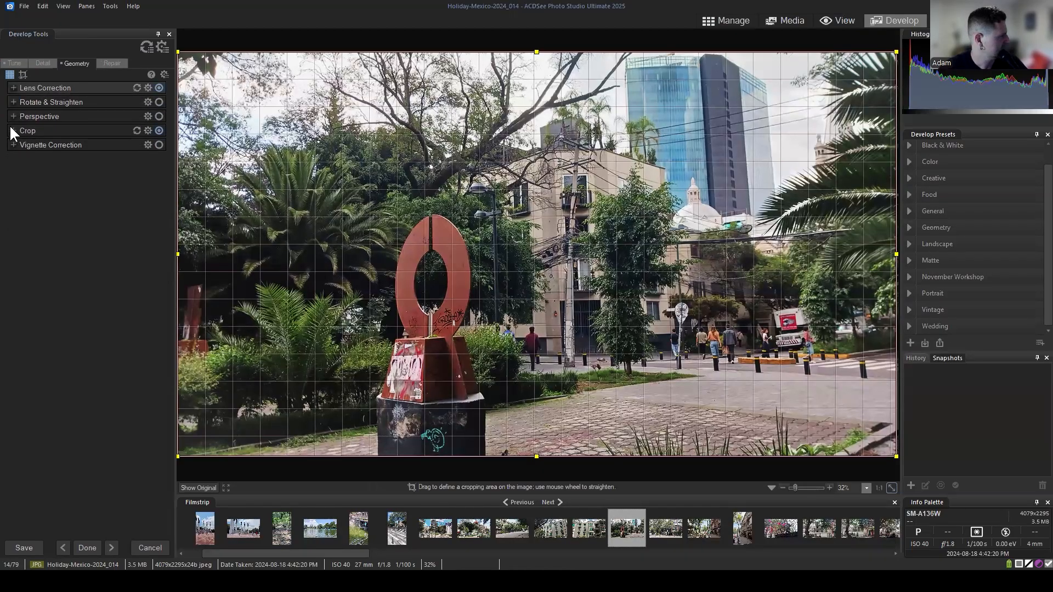
left_click(12, 129)
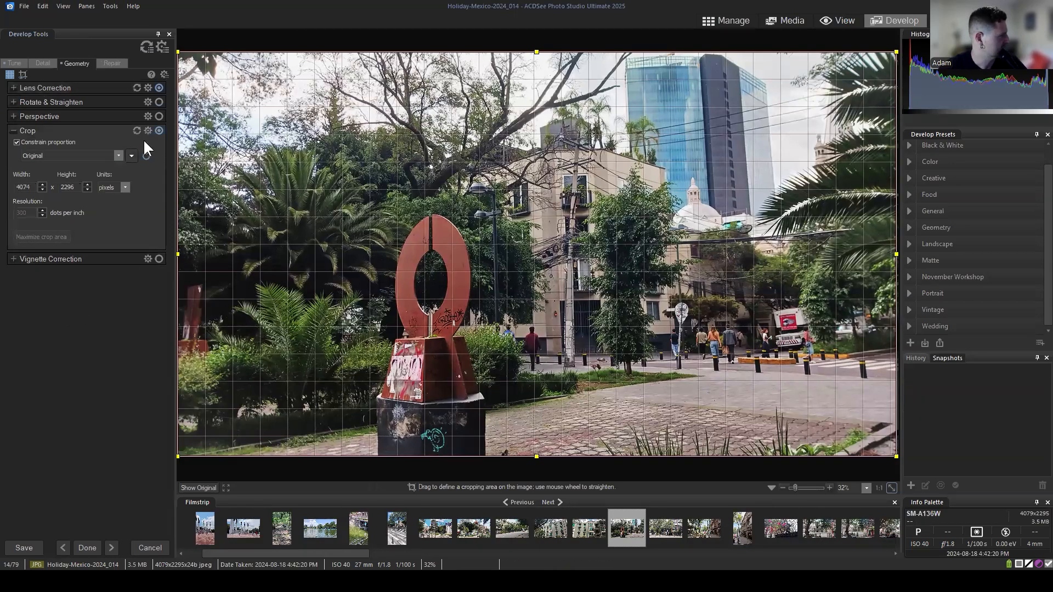
left_click(136, 126)
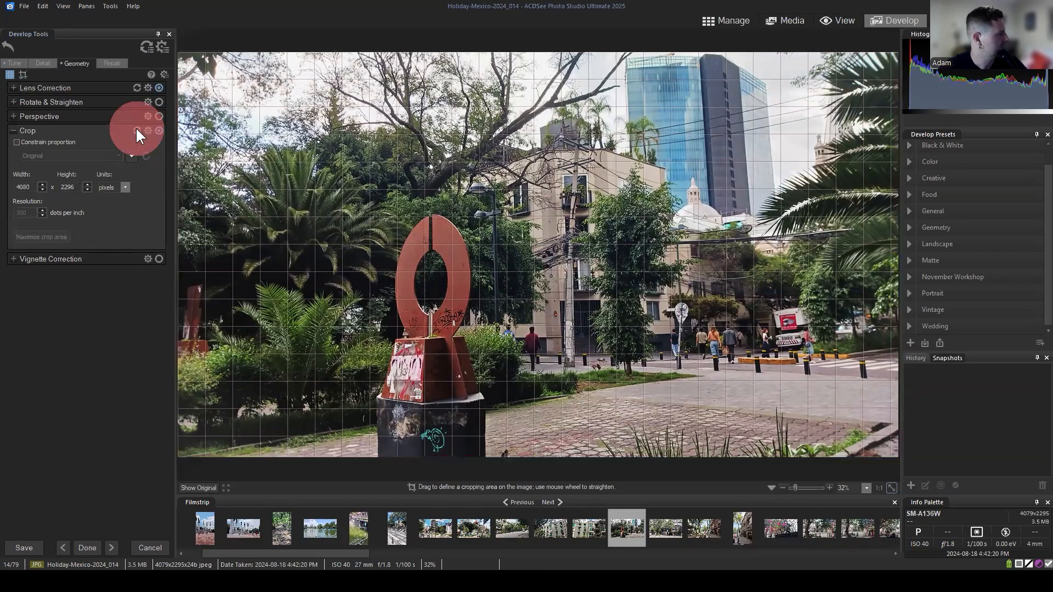
left_click(11, 127)
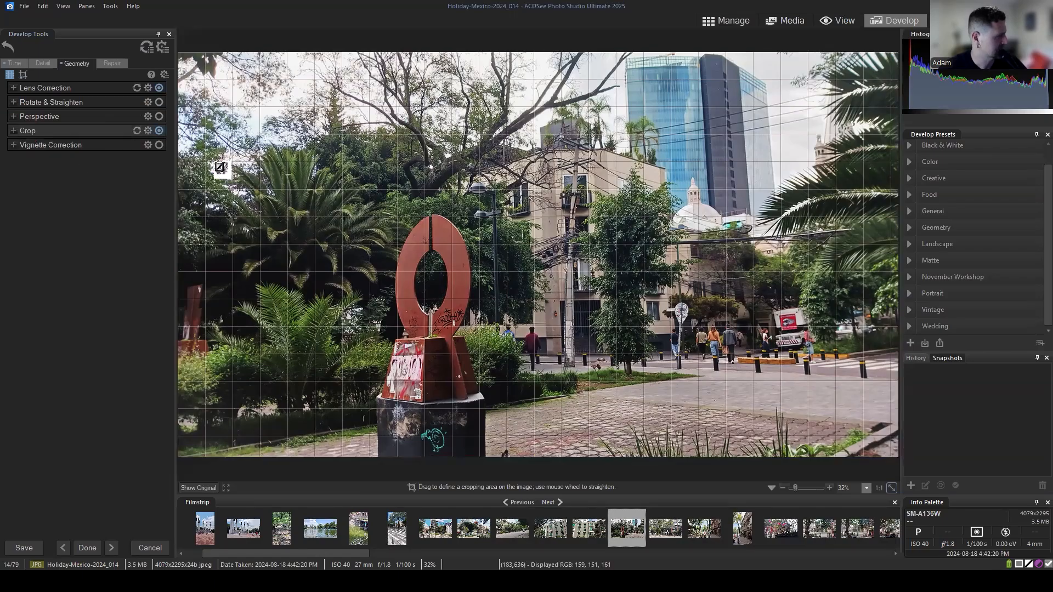
left_click(17, 63)
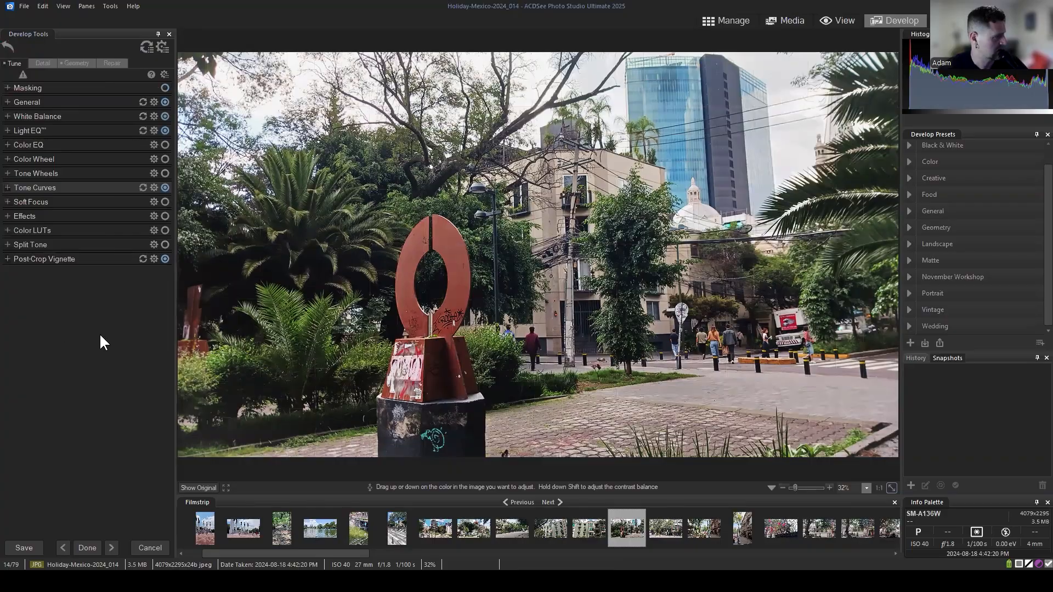
Return to Manage mode and reorder the thumbnails so Holiday-Mexico-2024_024 and Holiday-Mexico-2024_007 follow Holiday-Mexico-2024_015.
left_click(734, 22)
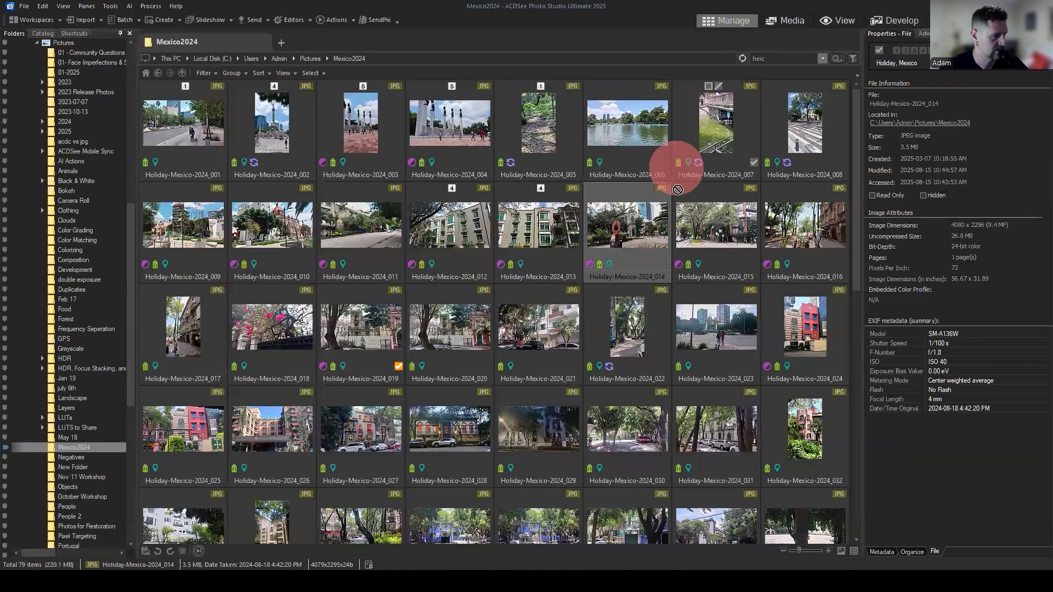
left_click_drag(676, 168, 734, 237)
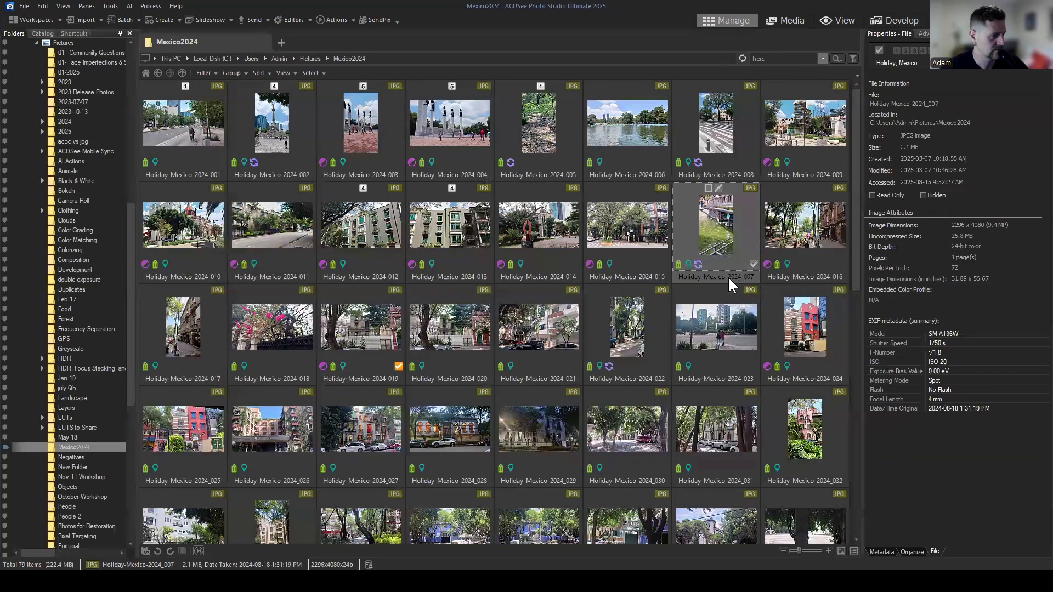
left_click(722, 338)
left_click(714, 117)
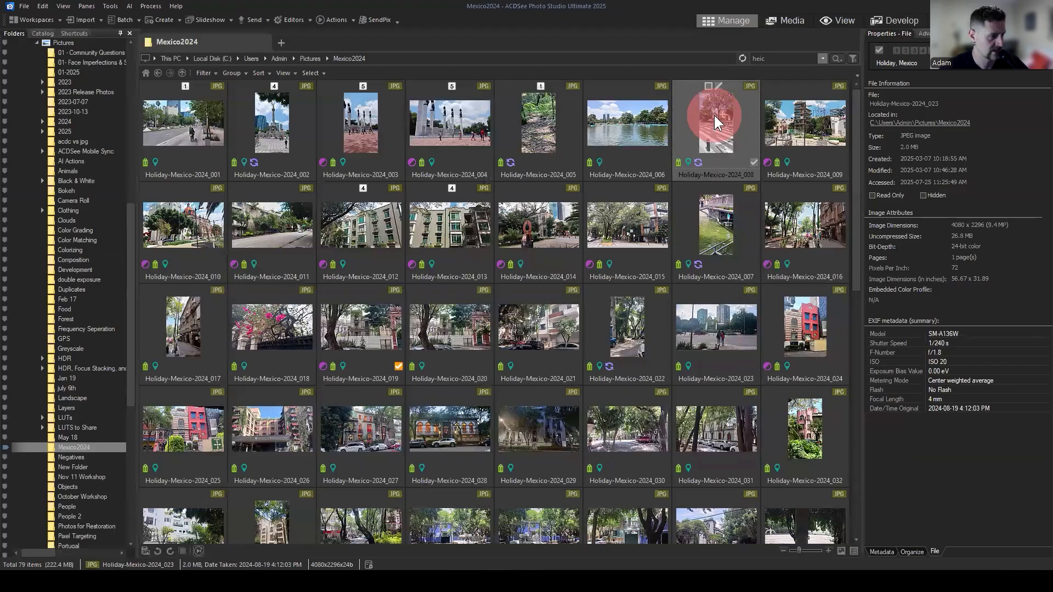
left_click_drag(811, 337, 686, 216)
View Holiday-Mexico-2024_016 in Develop mode to check the applied preset adjustments, and return to Manage mode.
left_click(456, 229)
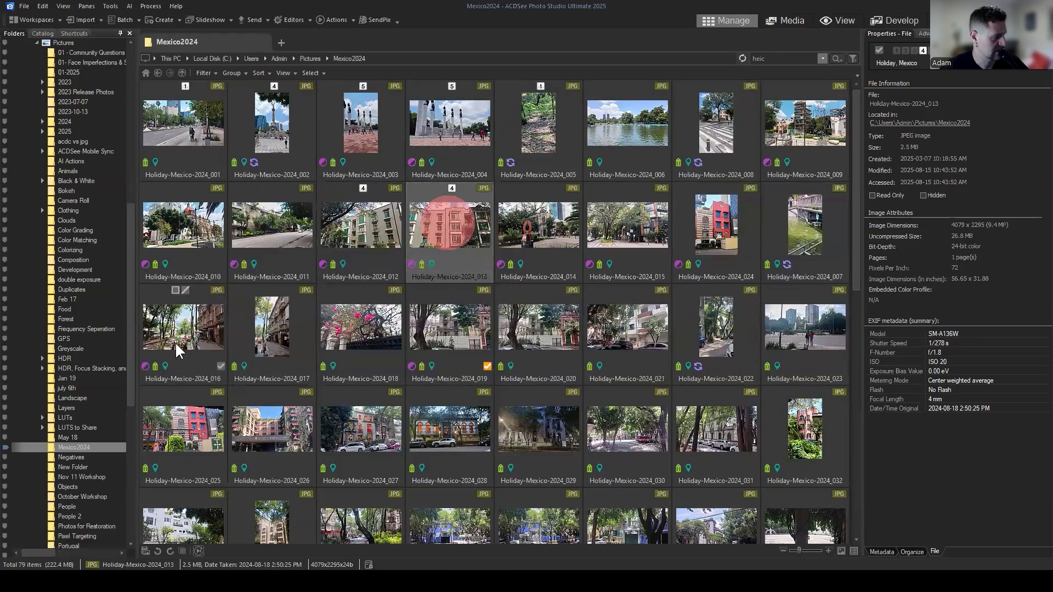
left_click(186, 332)
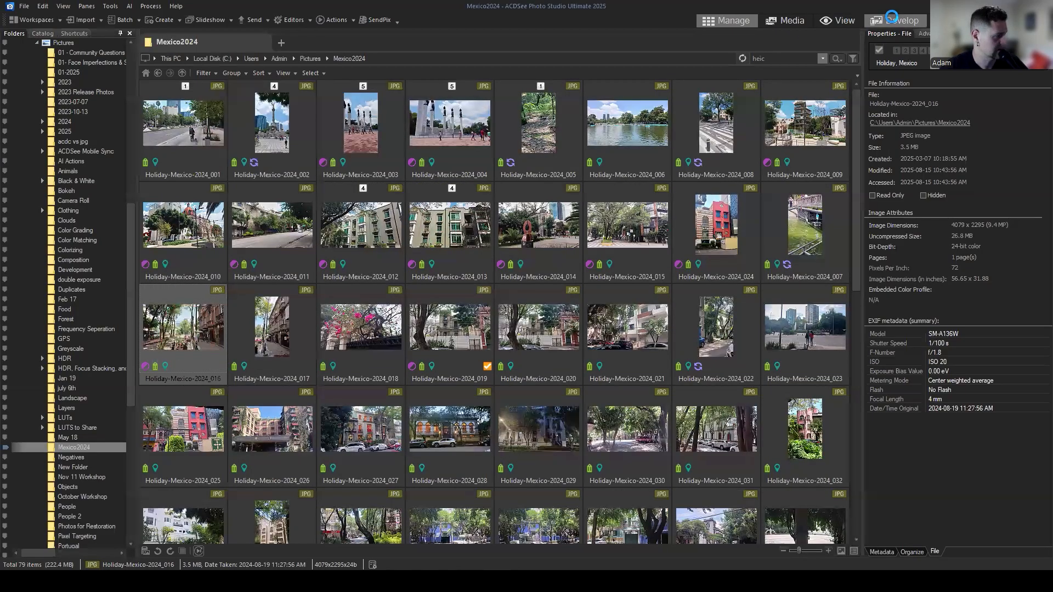
key("ctrl+alt+d")
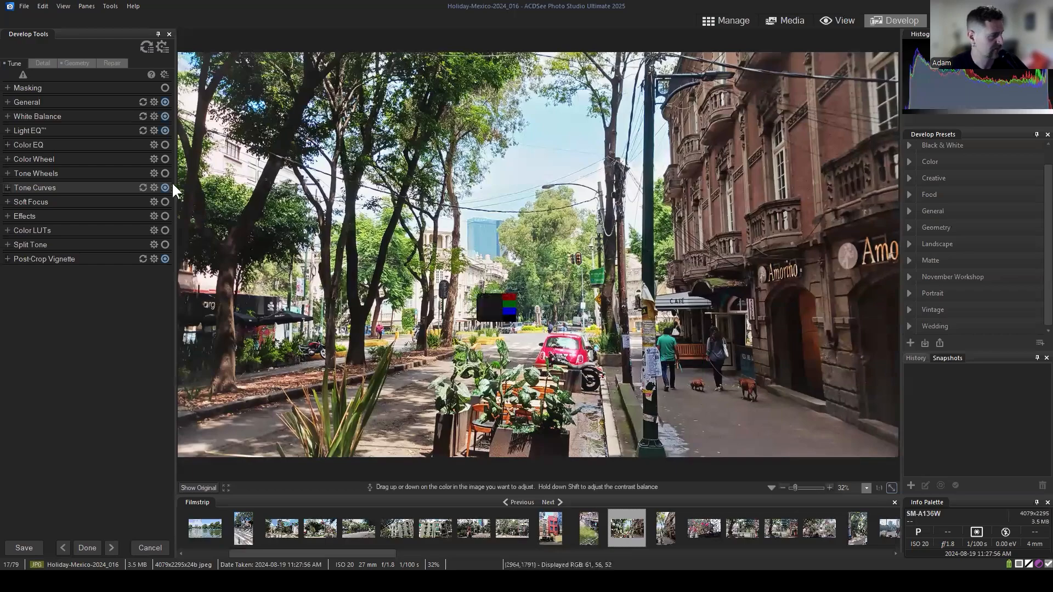
left_click(726, 20)
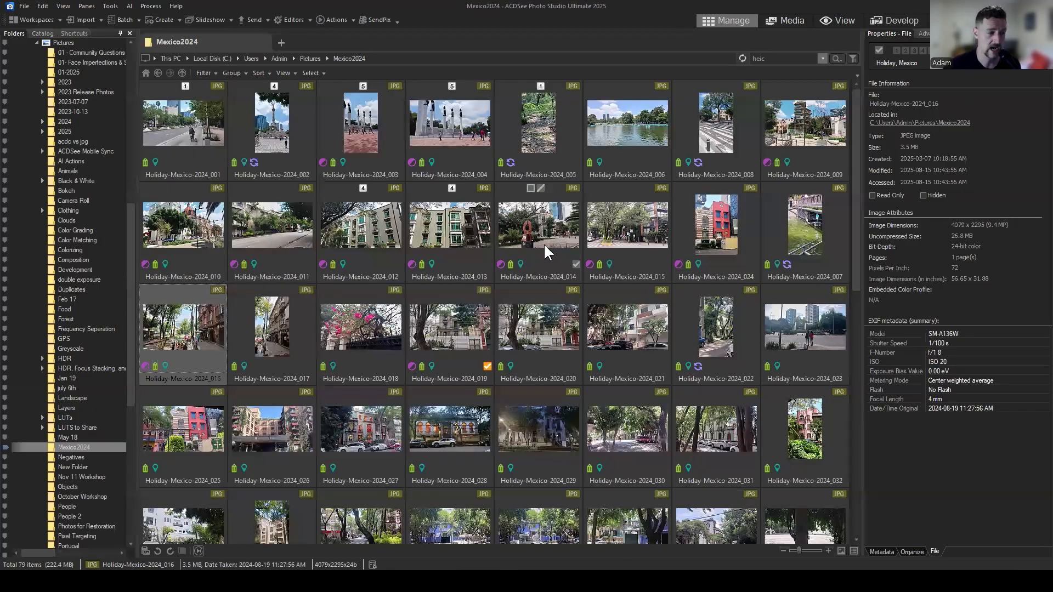
Open Holiday-Mexico-2024_010 in Develop mode and crop its left side to about 3774 x 2127 pixels at the original proportion.
left_click(201, 231)
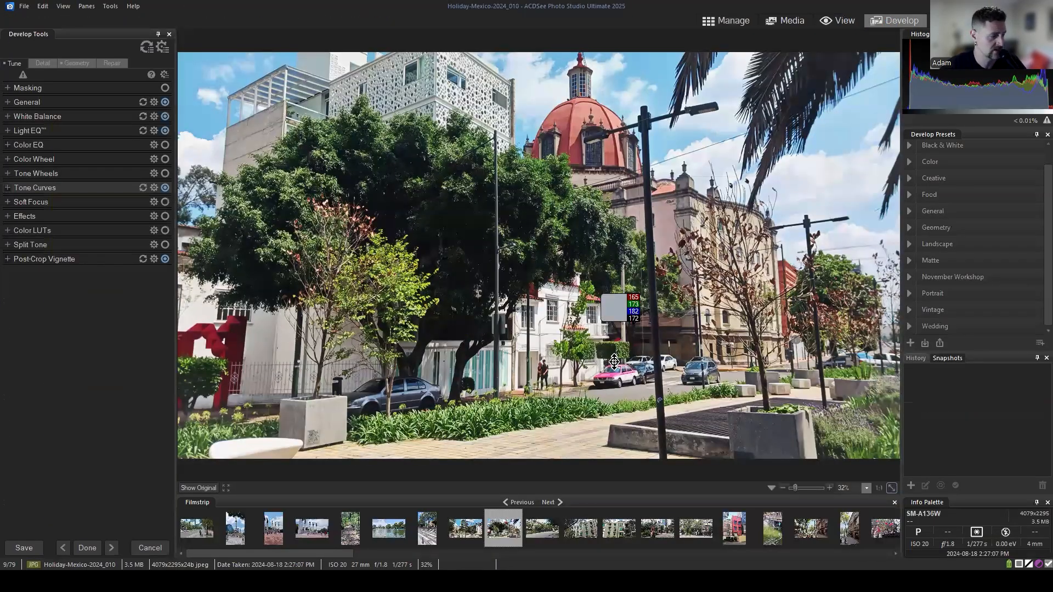
left_click(73, 62)
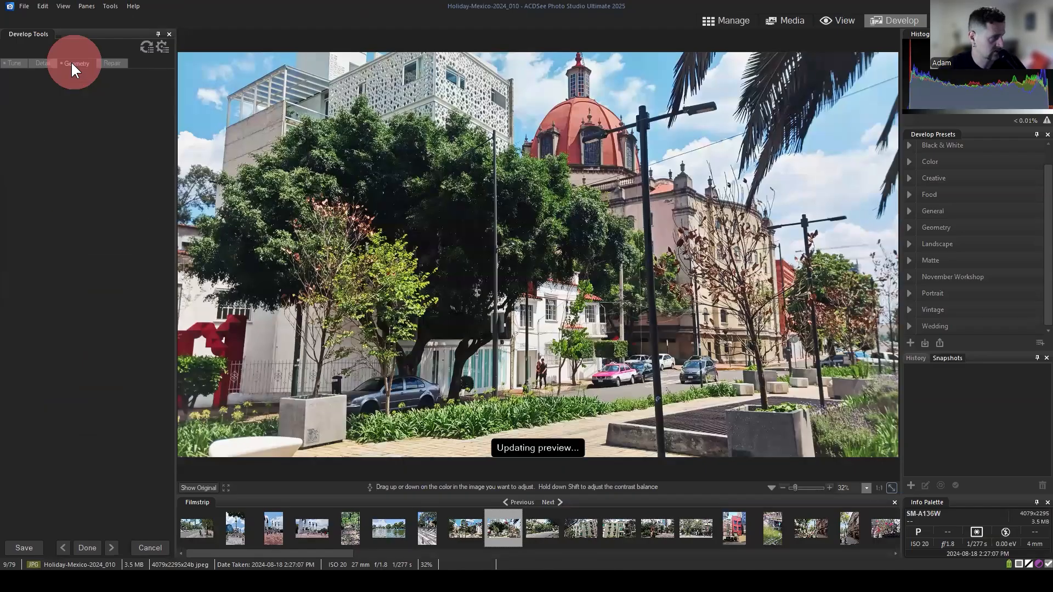
left_click(17, 130)
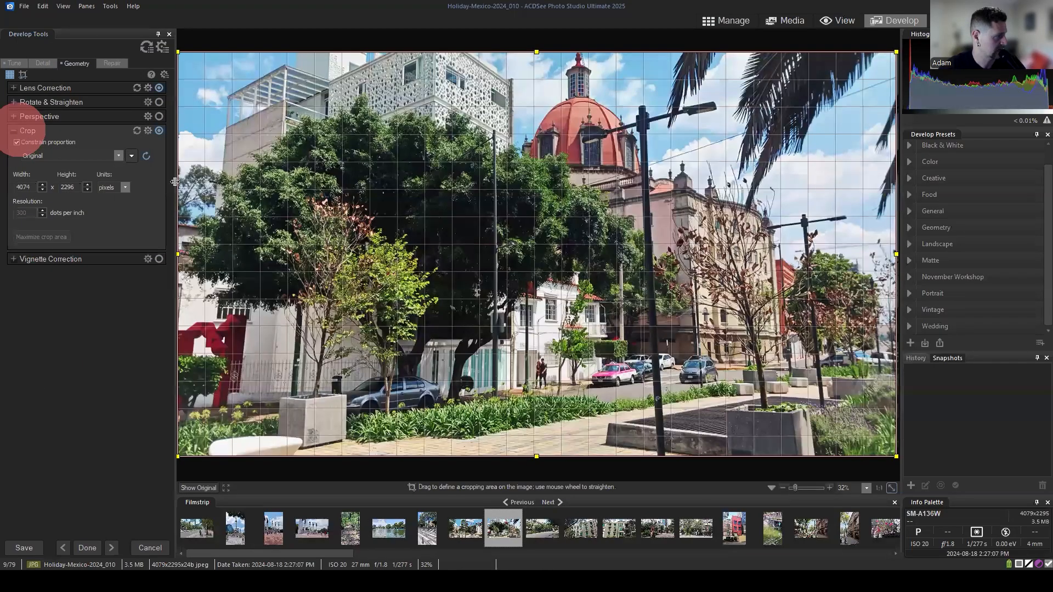
left_click_drag(178, 254, 230, 253)
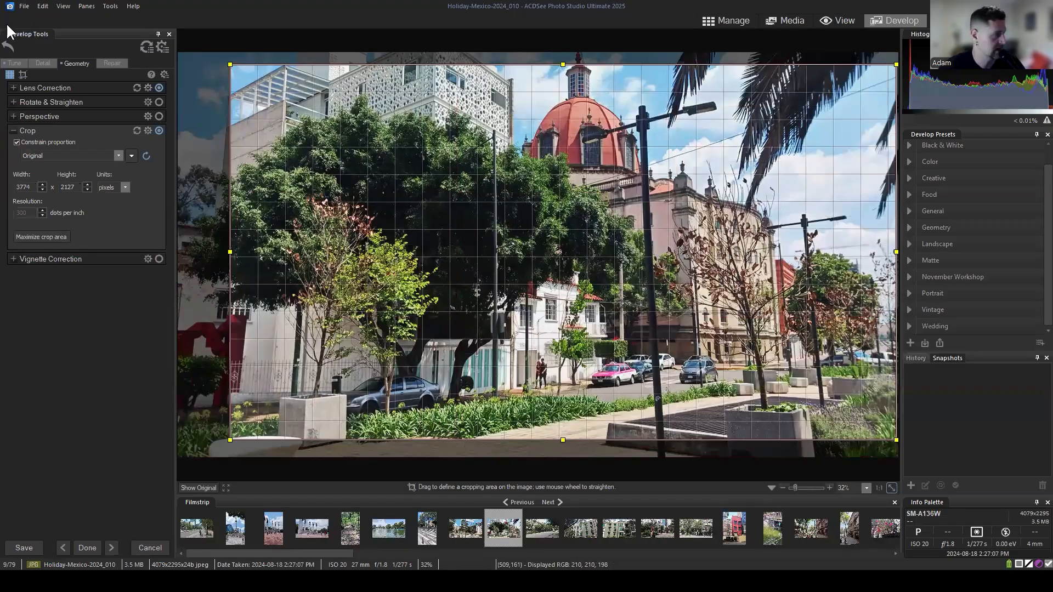
Add an AI Sky mask to Holiday-Mexico-2024_010 with Vibrance set to 35, and return to Manage mode.
left_click(16, 63)
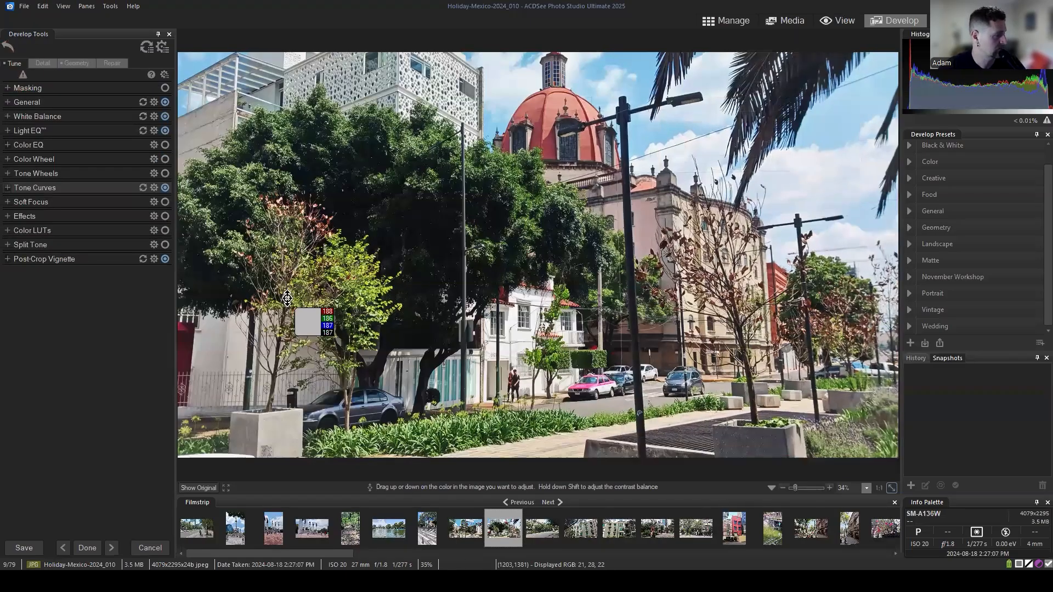
left_click(8, 88)
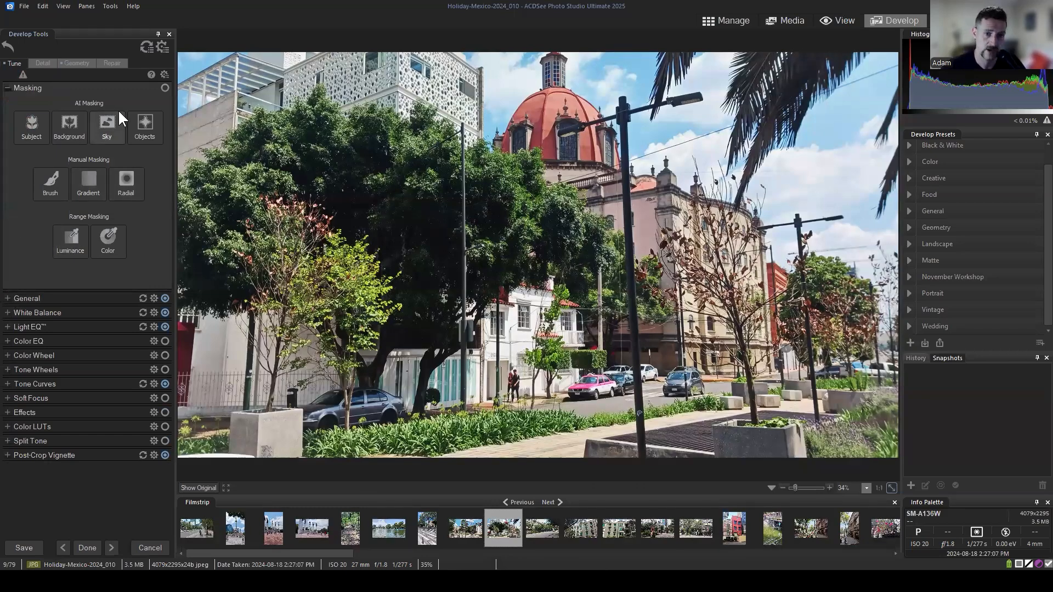
left_click(103, 118)
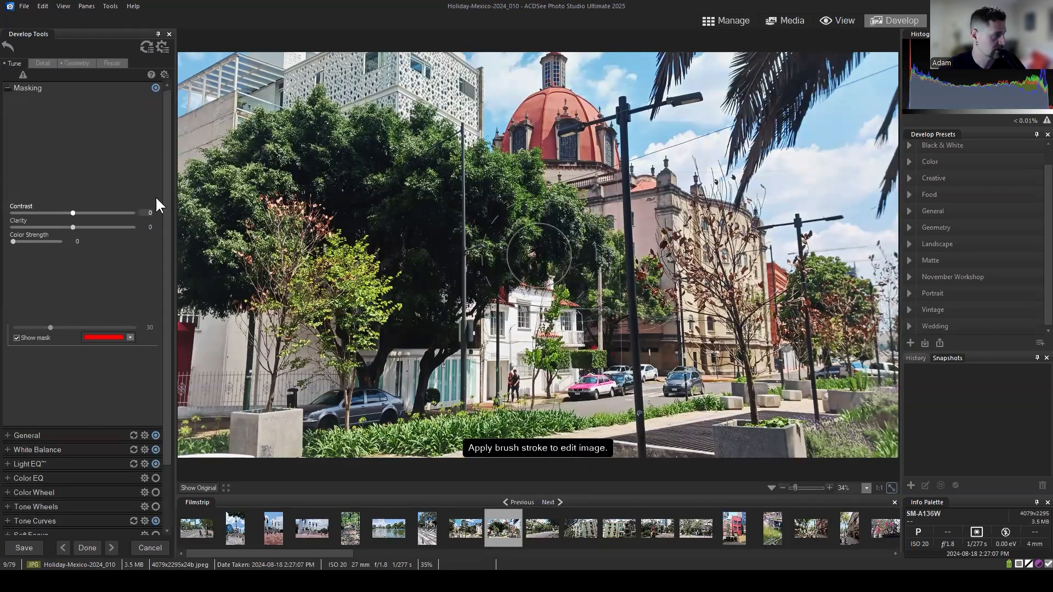
left_click_drag(74, 153, 93, 153)
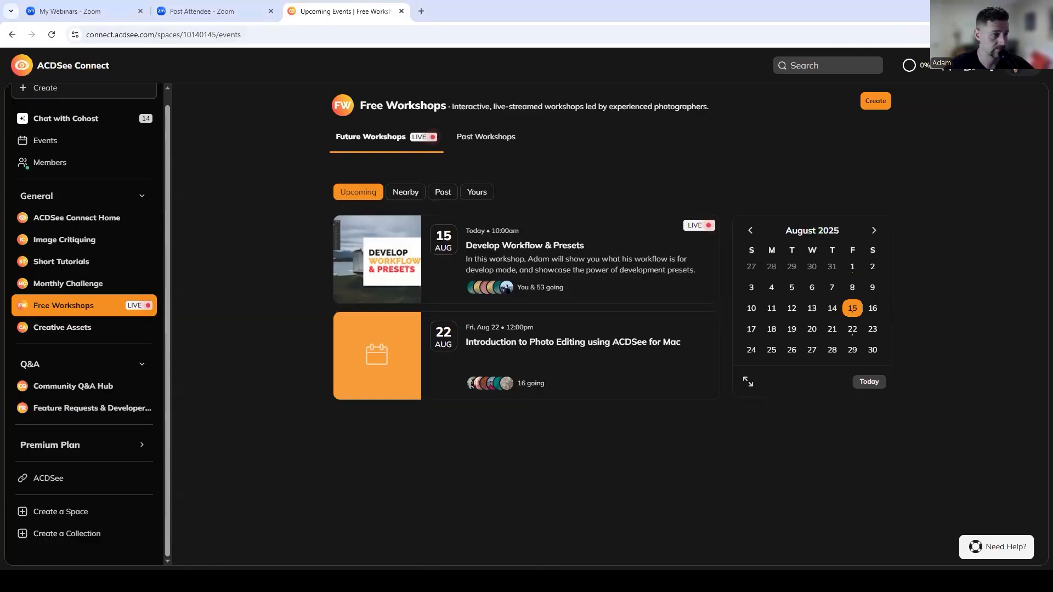
left_click(989, 10)
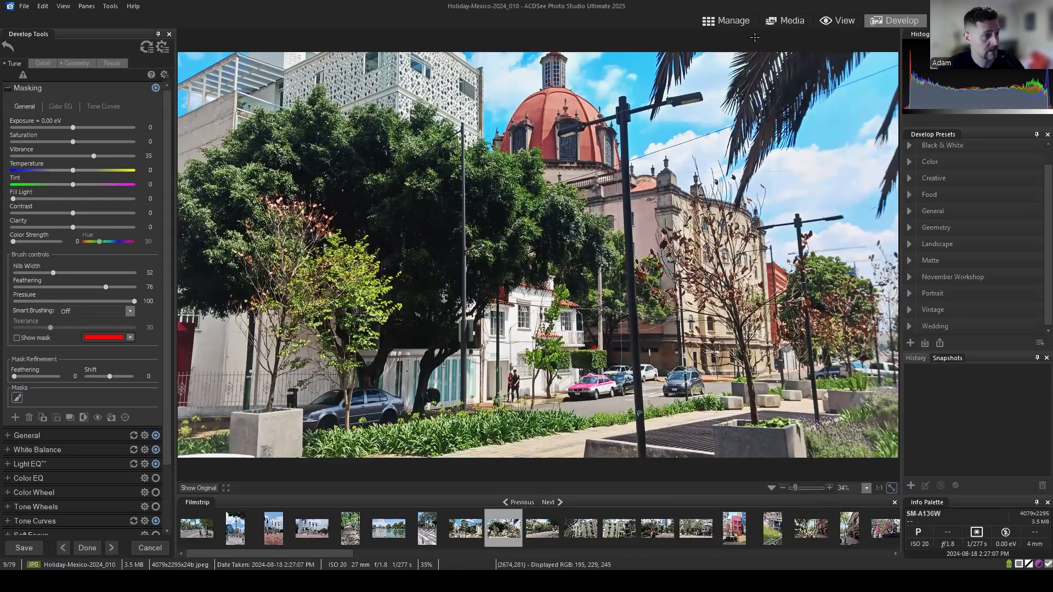
left_click(729, 23)
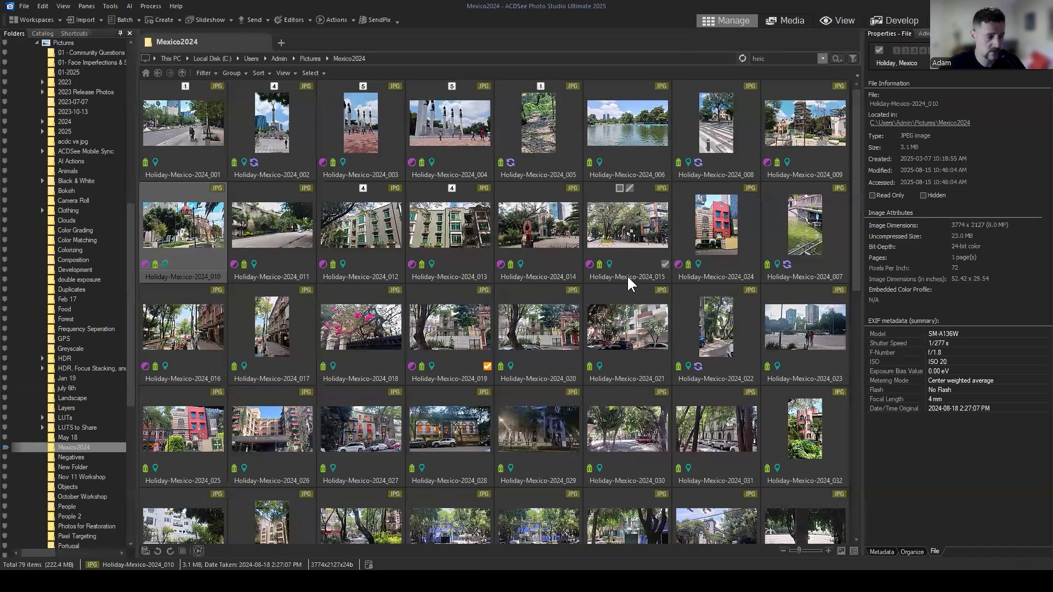
left_click(217, 225)
left_click(560, 214, "shift")
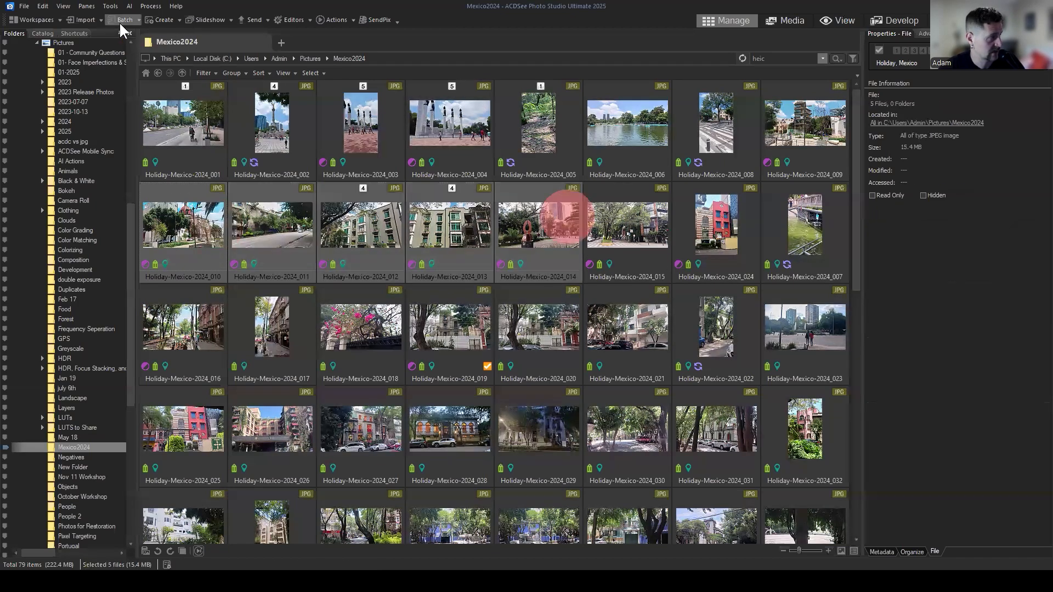
left_click(120, 21)
left_click(132, 45)
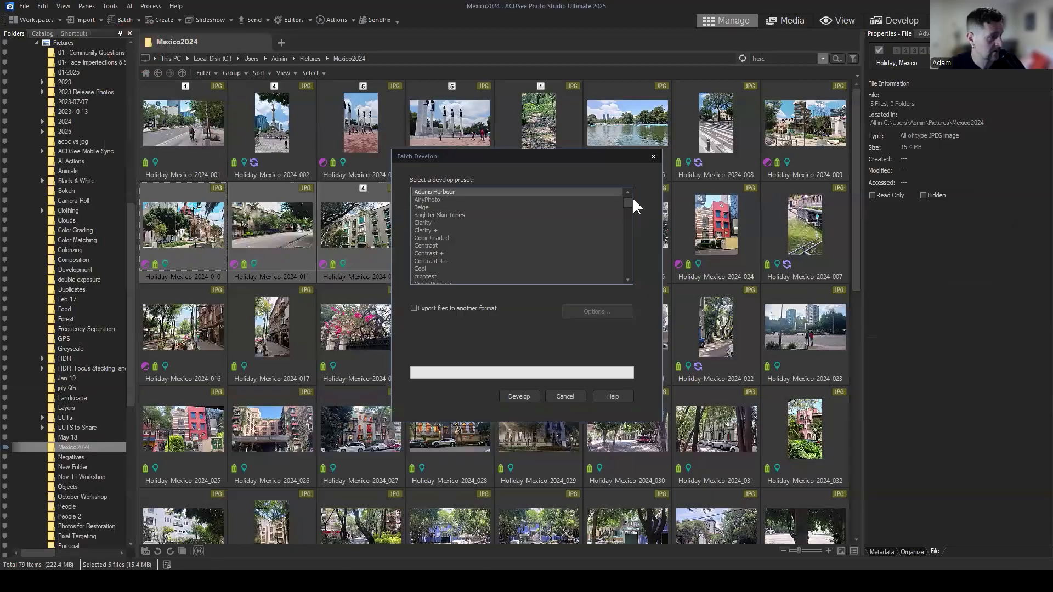
left_click_drag(552, 158, 565, 135)
left_click_drag(637, 176, 637, 210)
left_click(475, 179)
scroll(488, 209, "up", 2)
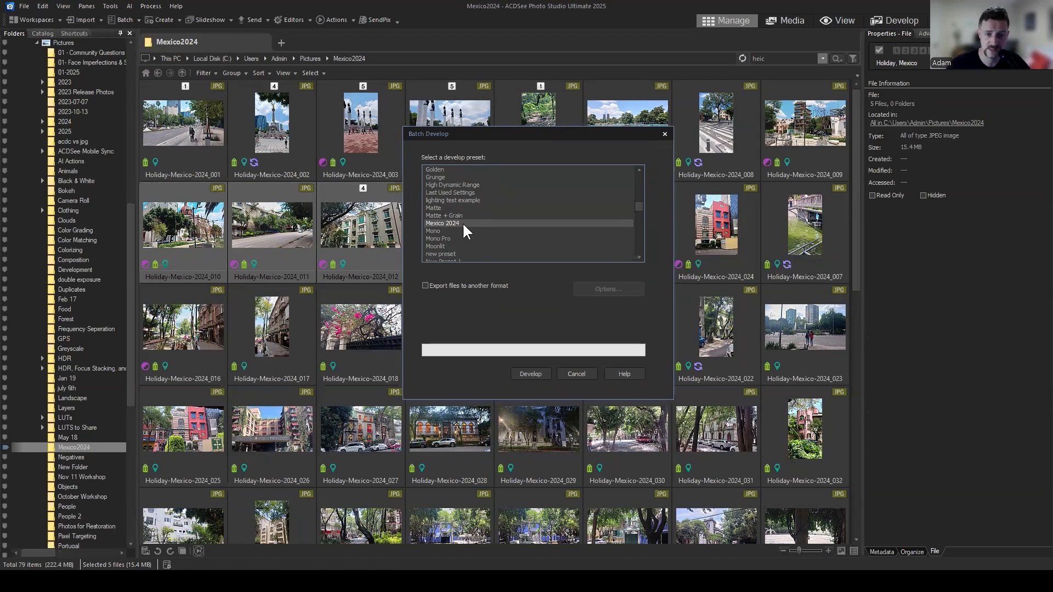
left_click(573, 375)
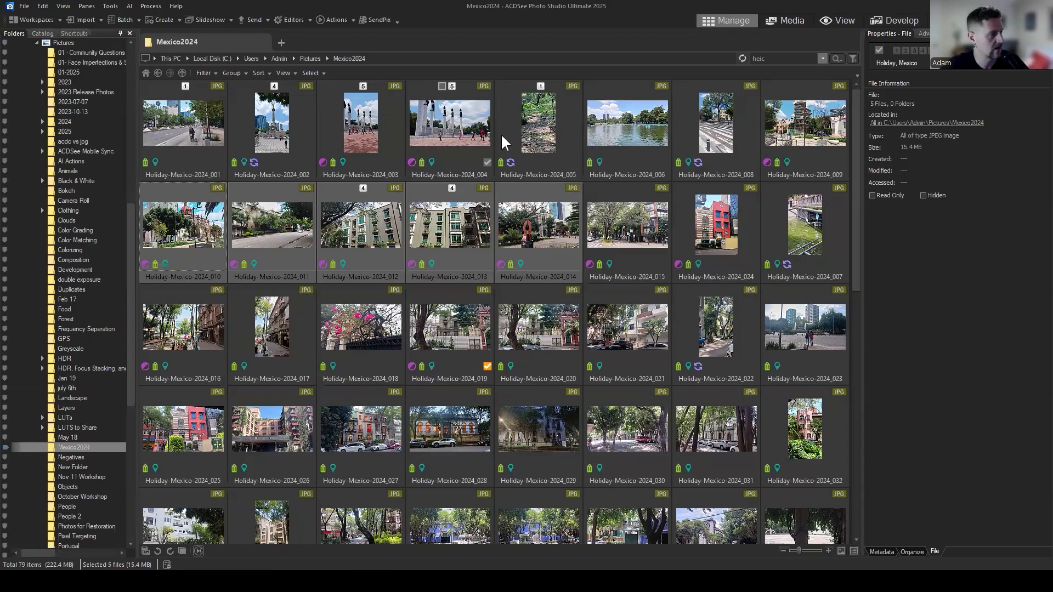
Open the unedited photo Holiday-Mexico-2024_020 in Develop mode.
left_click(566, 222)
left_click(564, 130)
left_click(644, 144)
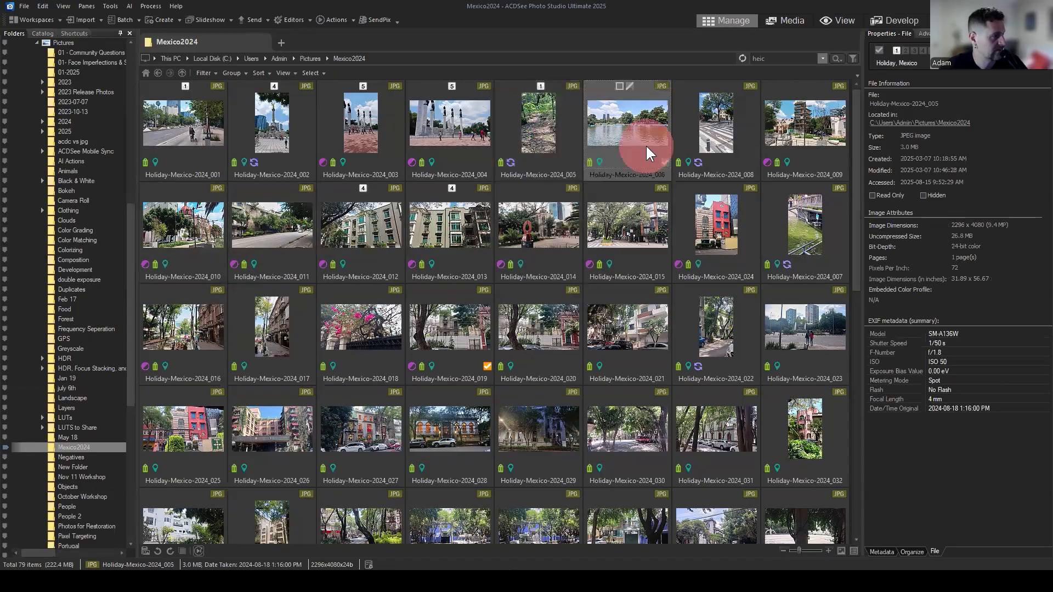
left_click(547, 322)
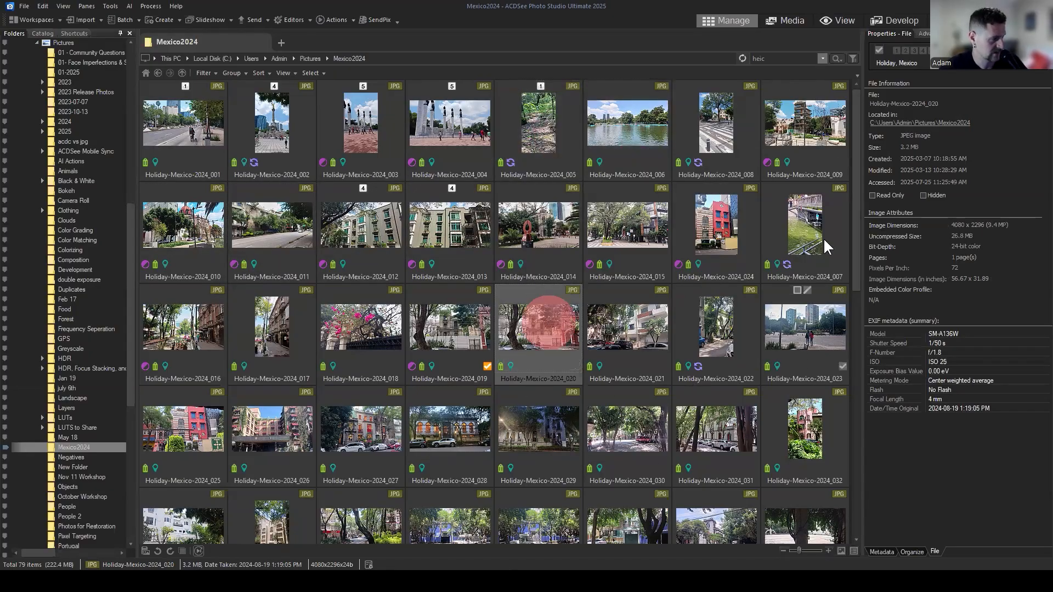
left_click(893, 21)
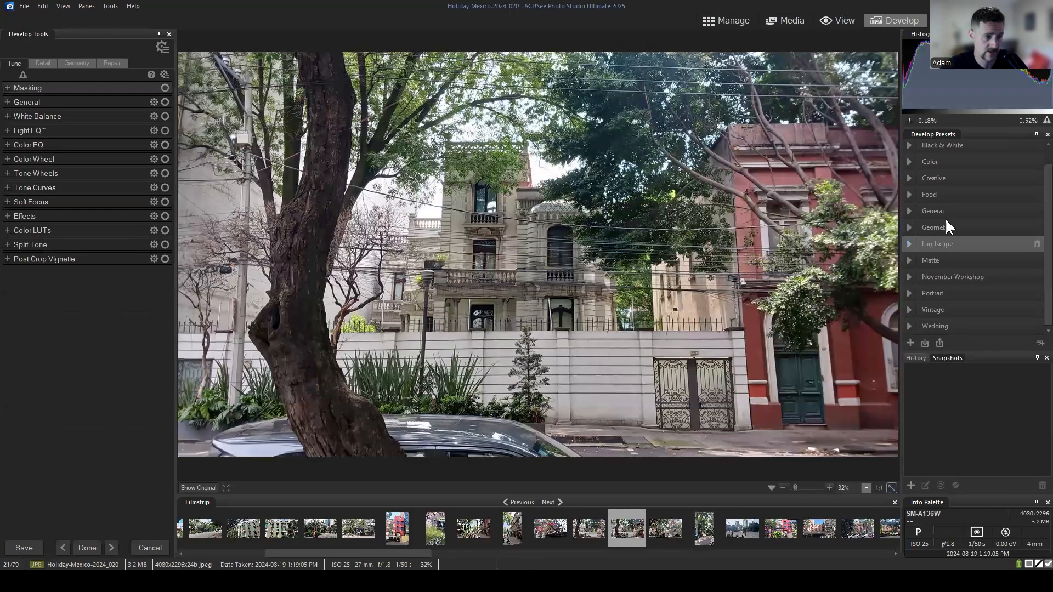
Apply the Mexico 2024 preset to Holiday-Mexico-2024_020 and return to Manage mode.
scroll(999, 225, "up", 1)
left_click(909, 147)
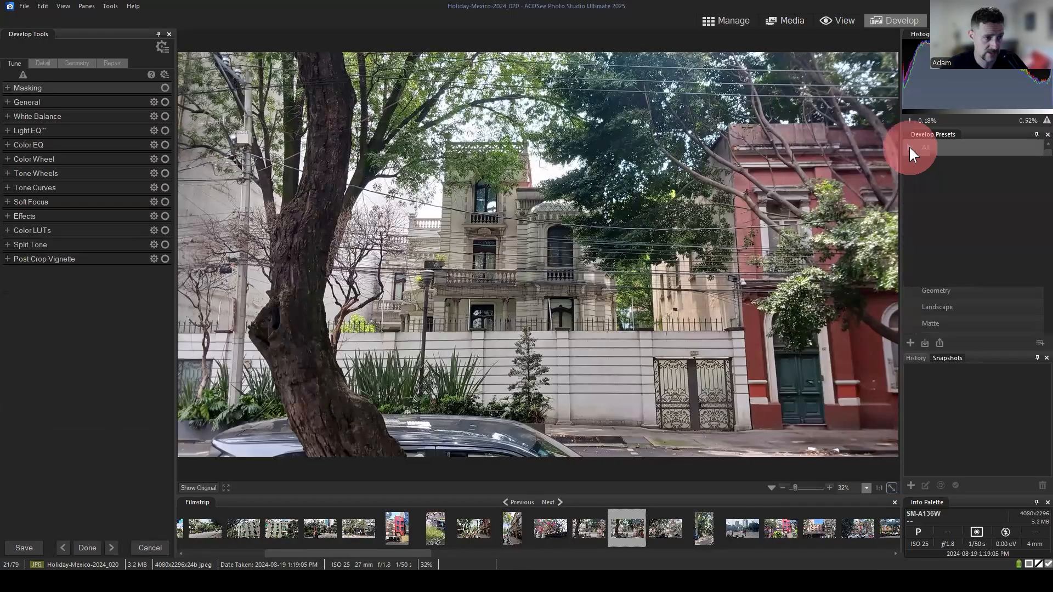
scroll(945, 195, "down", 5)
scroll(946, 222, "down", 8)
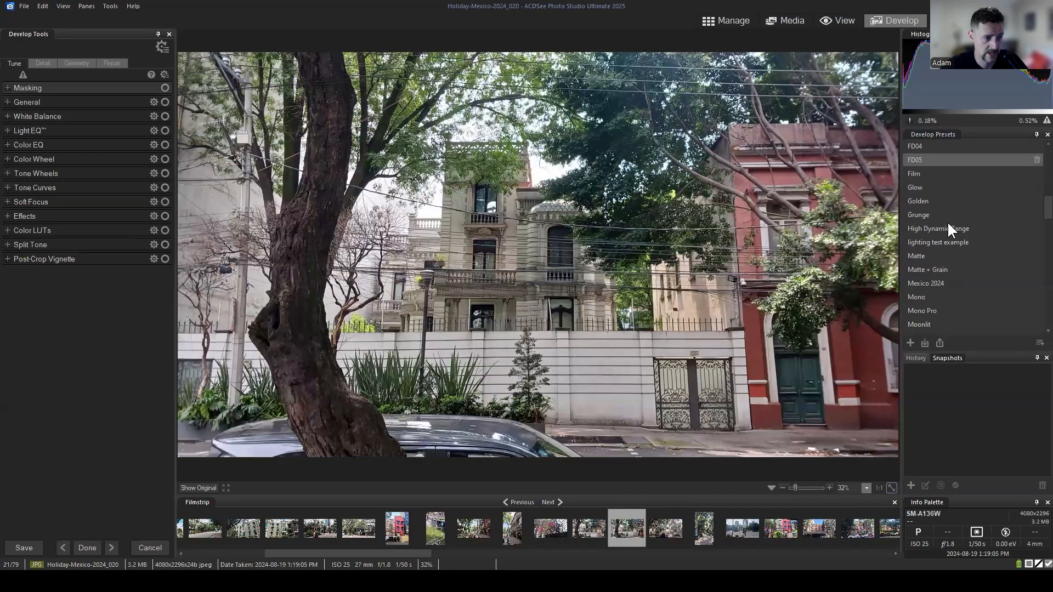
left_click(942, 227)
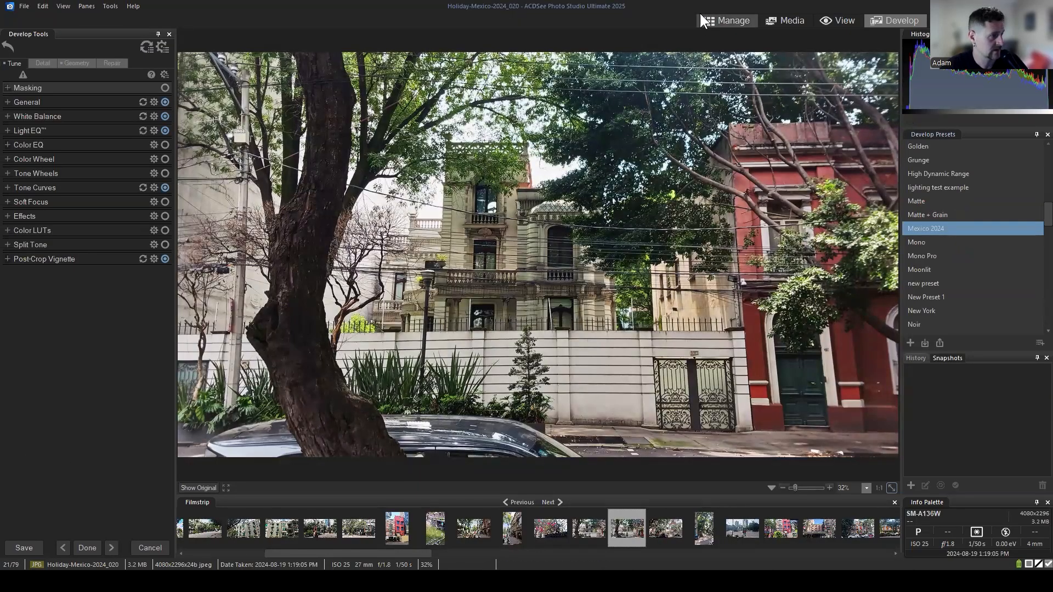
left_click(727, 19)
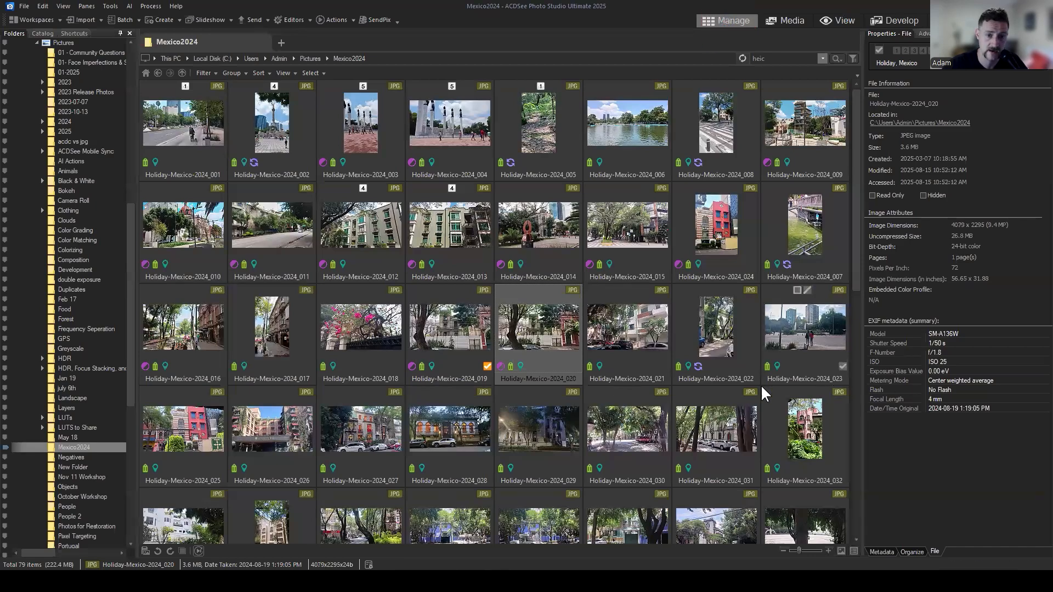
Apply the Mexico 2024 preset to Holiday-Mexico-2024_021 in Develop mode, and cancel the edits.
left_click(639, 330)
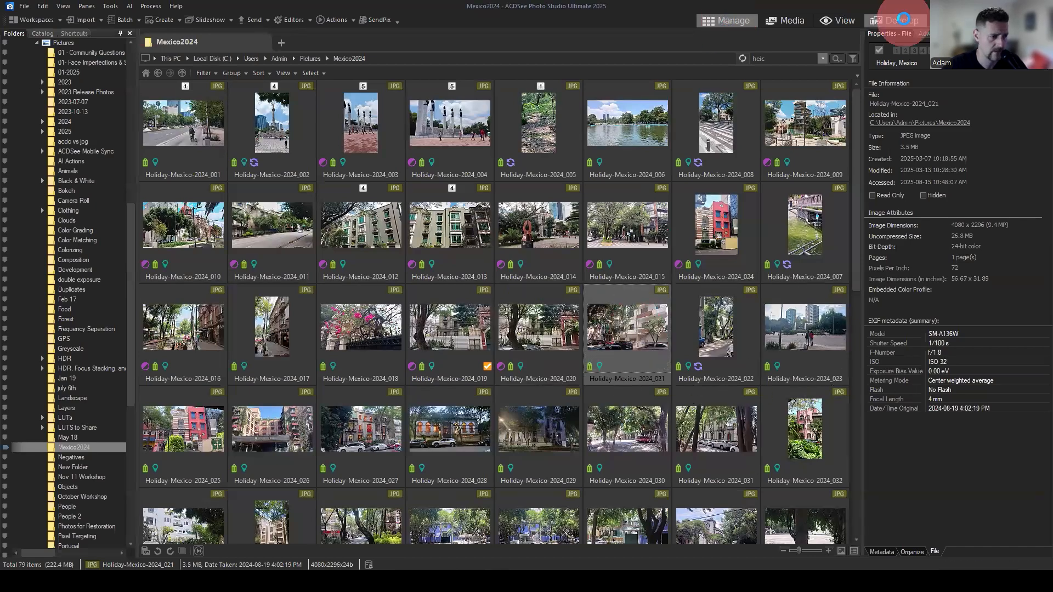
left_click(902, 19)
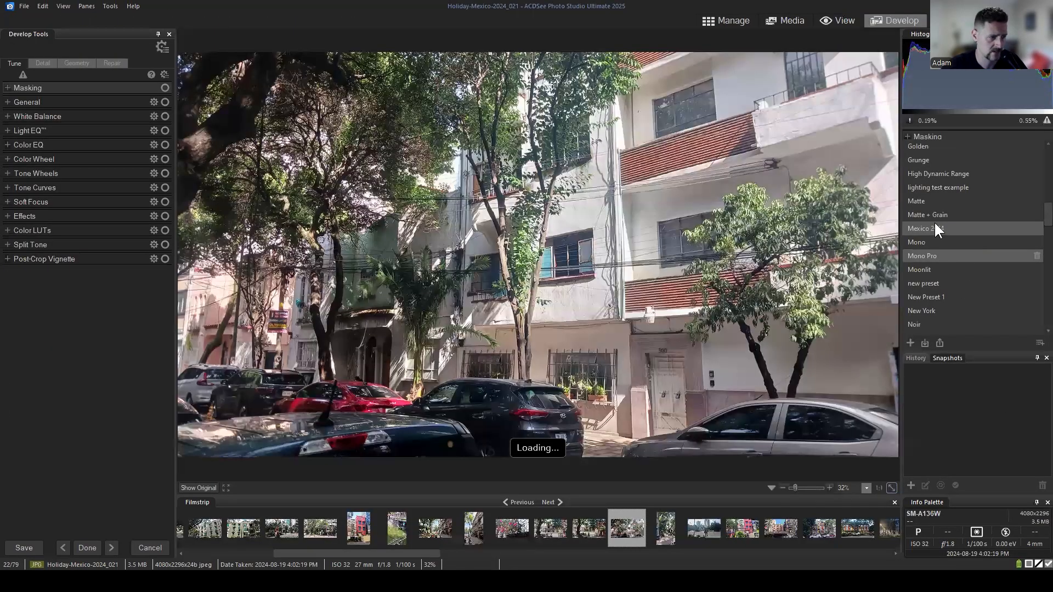
left_click(935, 226)
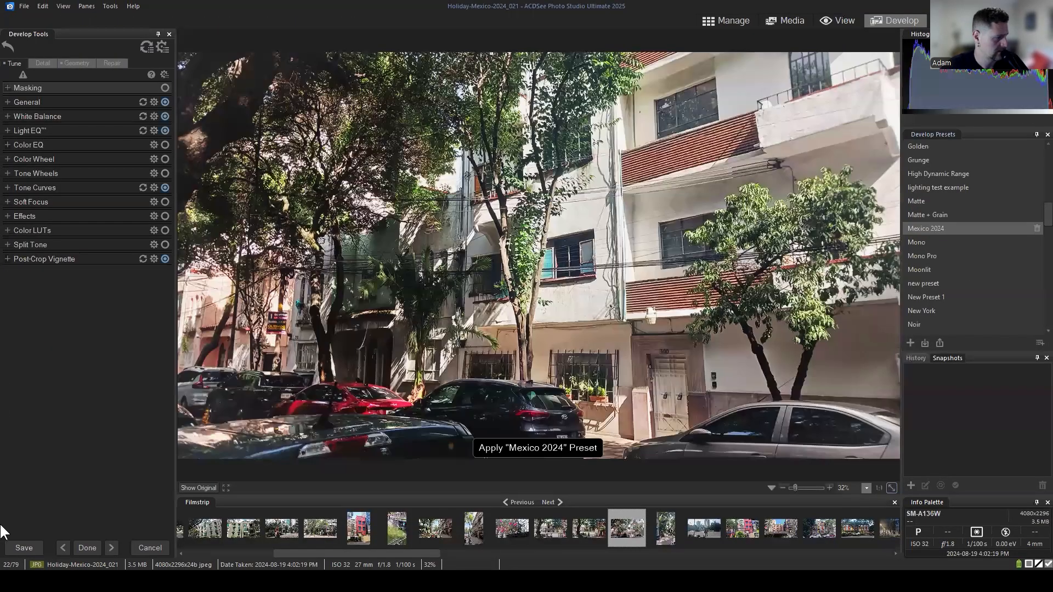
left_click(149, 547)
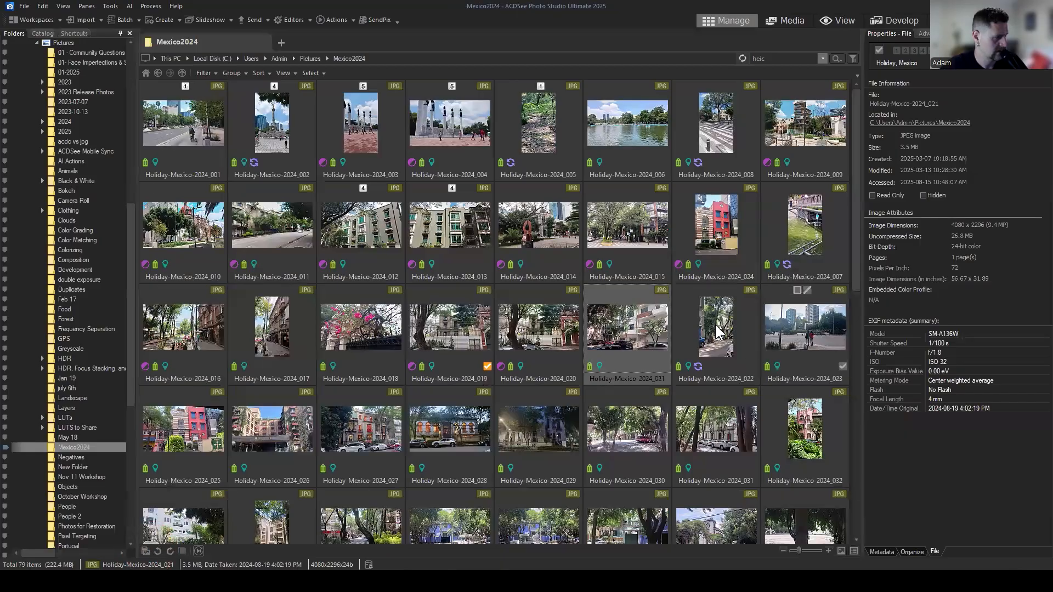
Reapply the Mexico 2024 preset to Holiday-Mexico-2024_021 in Develop mode, keeping it by switching to Holiday-Mexico-2024_022 and back.
left_click(893, 20)
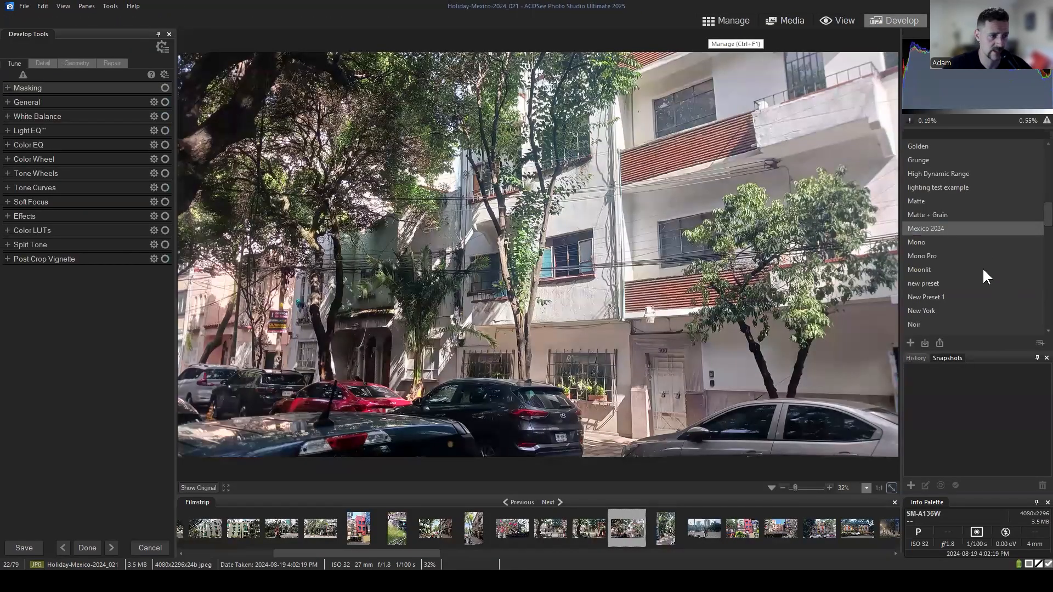
left_click(939, 222)
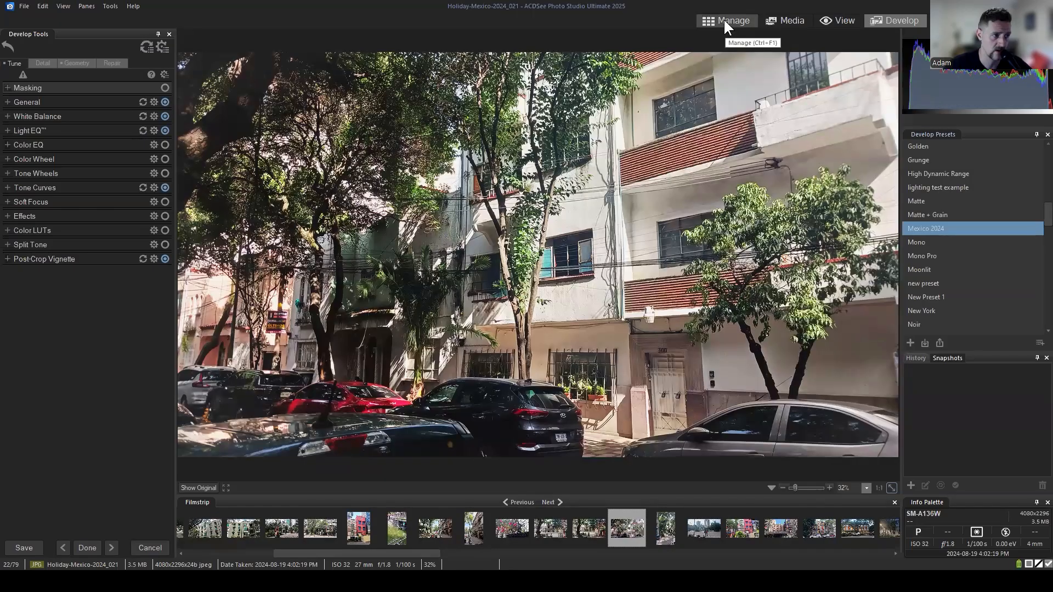
left_click(667, 527)
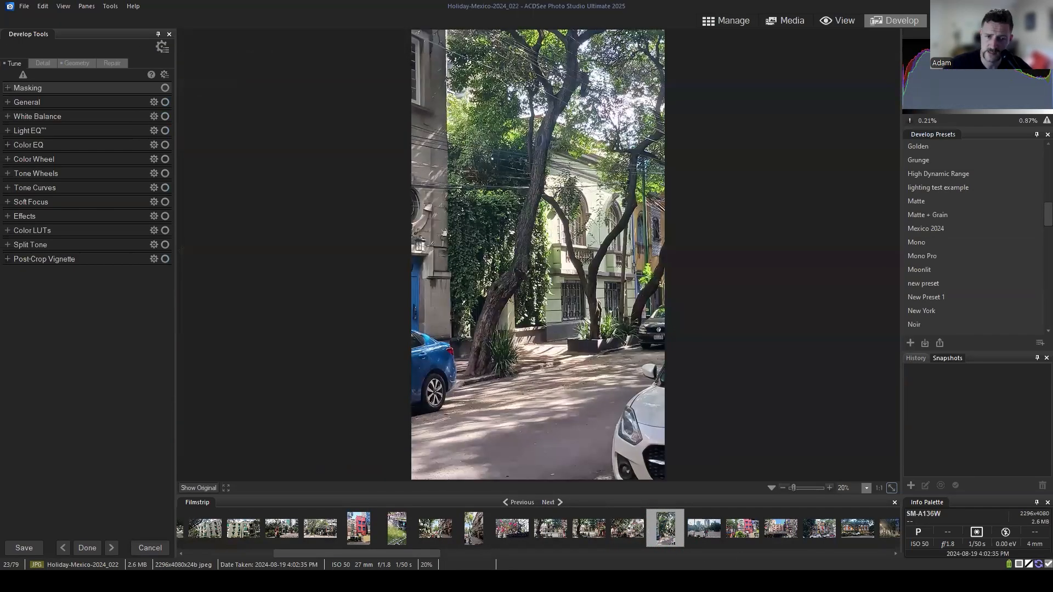
left_click(625, 529)
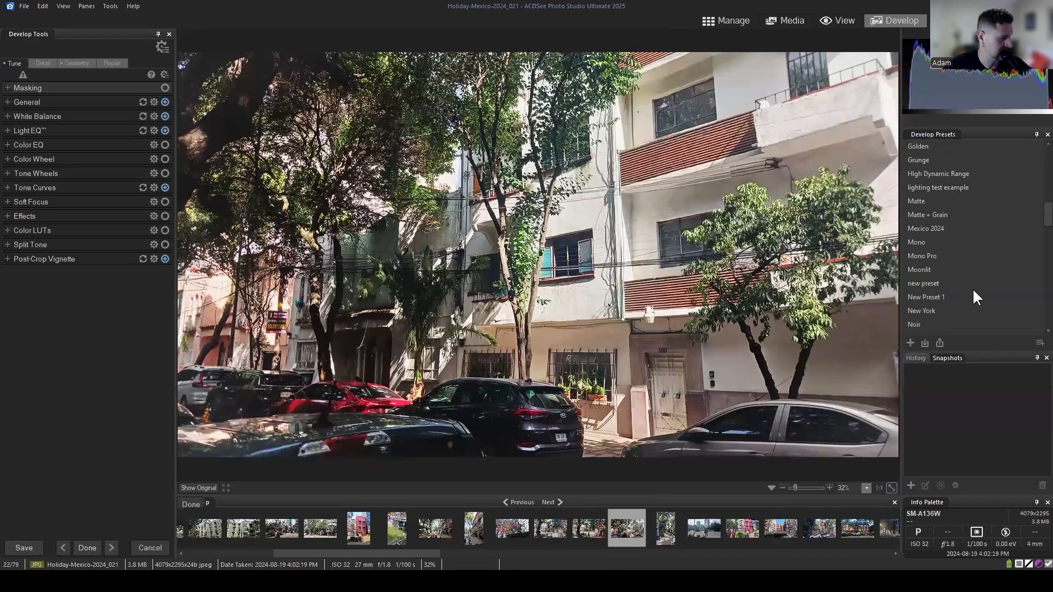
Apply the Mexico 2024 preset to Holiday-Mexico-2024_023 and finish developing to return to Manage mode.
left_click(696, 534)
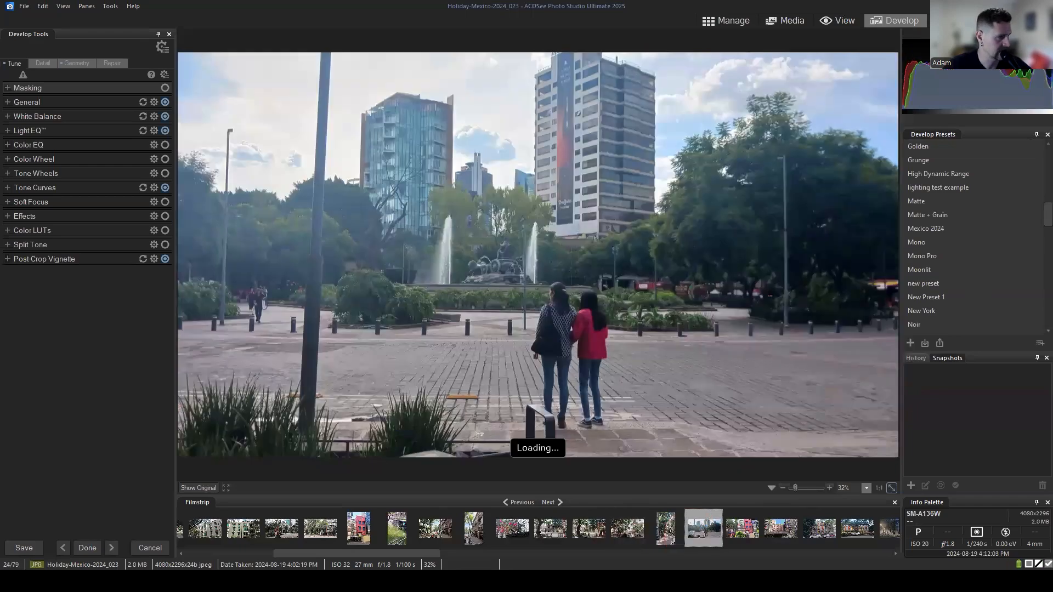
left_click(925, 228)
left_click(87, 548)
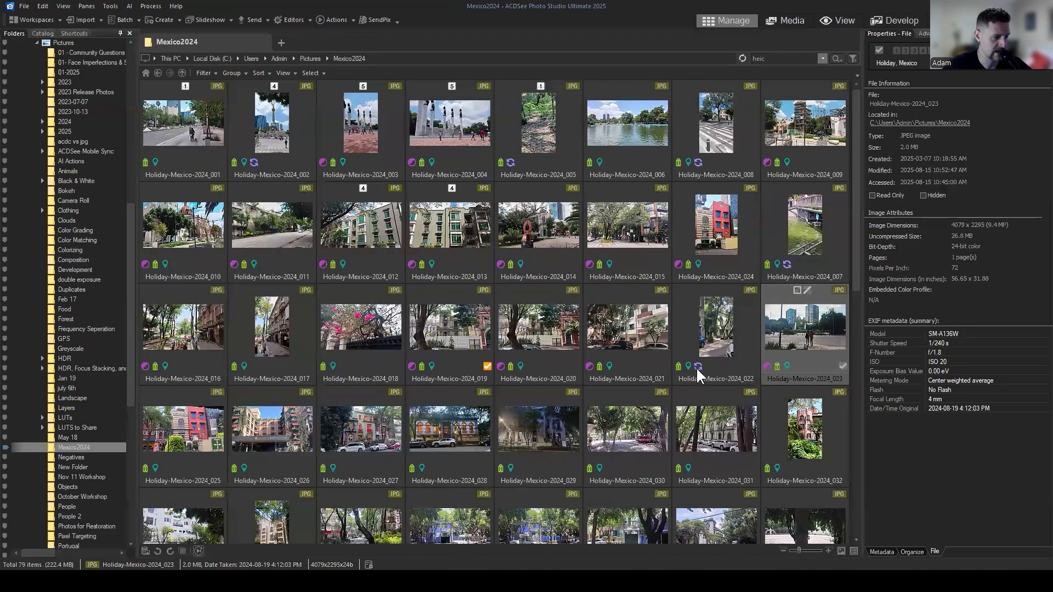
Open Holiday-Mexico-2024_030 in Develop mode and apply the Mexico 2024 preset.
left_click(708, 425)
left_click(604, 451)
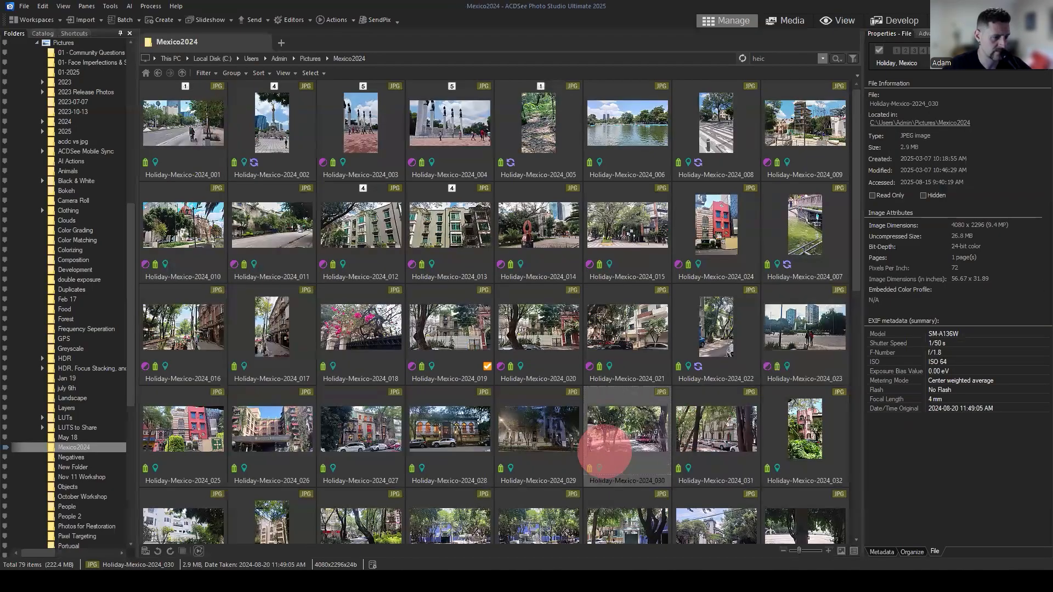
left_click(896, 16)
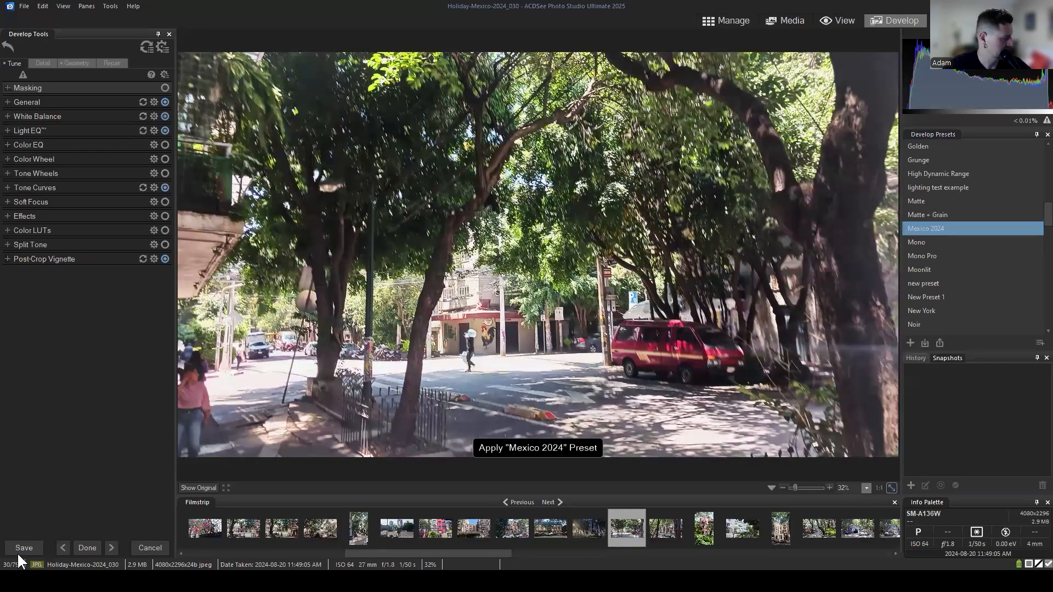
Examine the save options available for the developed Holiday-Mexico-2024_030, and dismiss them without saving.
left_click(21, 547)
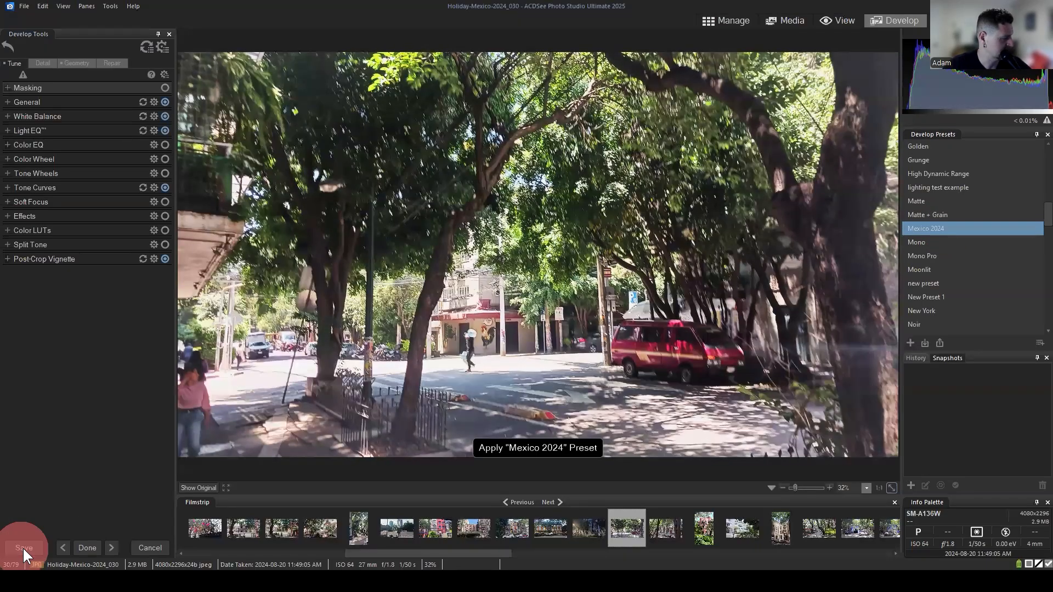
left_click(747, 419)
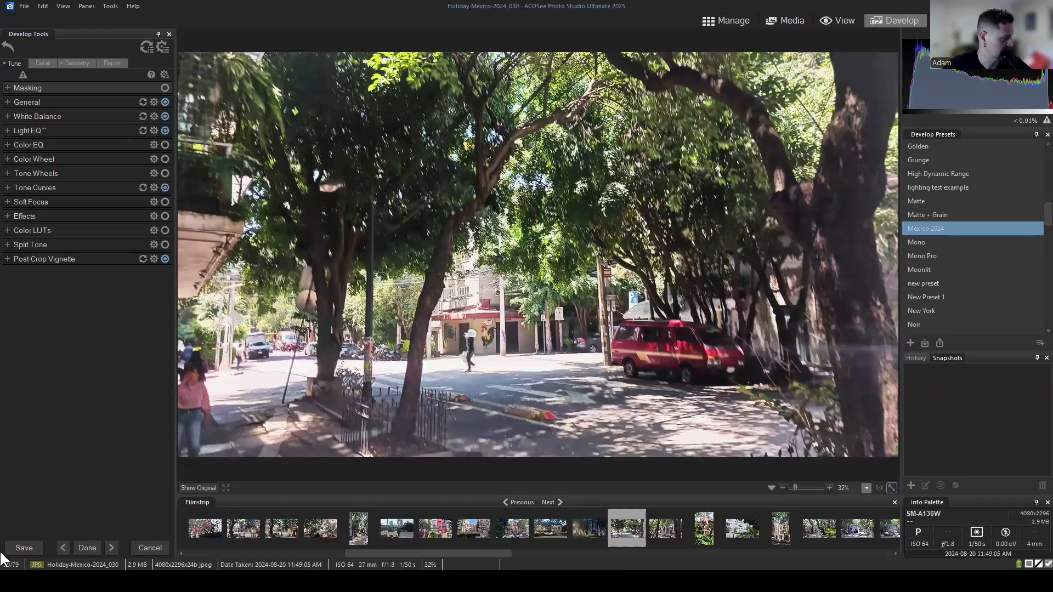
left_click(35, 548)
left_click(18, 538)
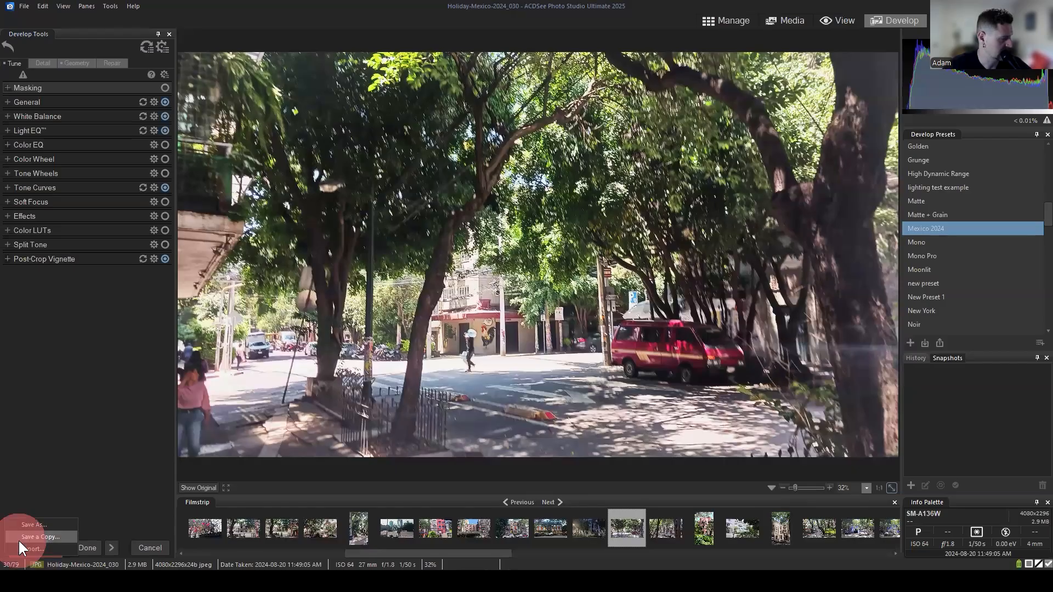
left_click(946, 373)
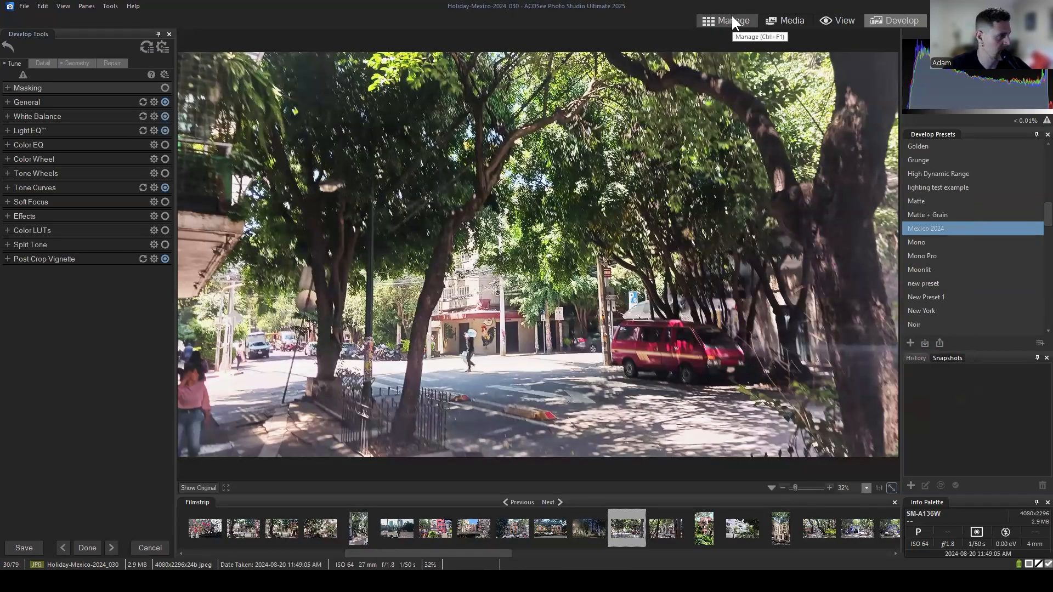
Reset all Develop adjustments on Holiday-Mexico-2024_030 and return to Manage mode with that photo selected.
left_click(146, 47)
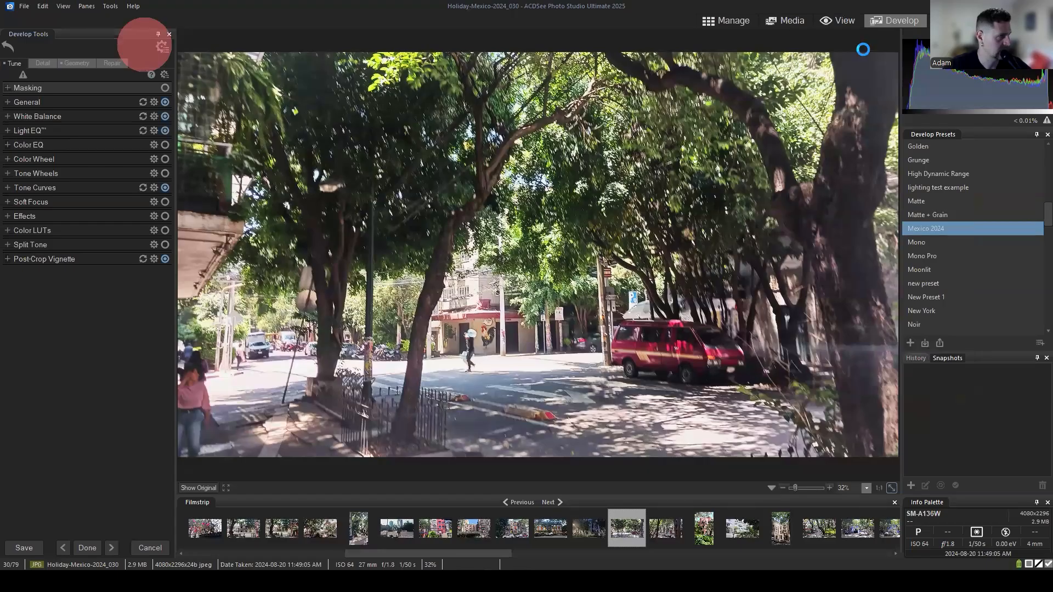
left_click(715, 33)
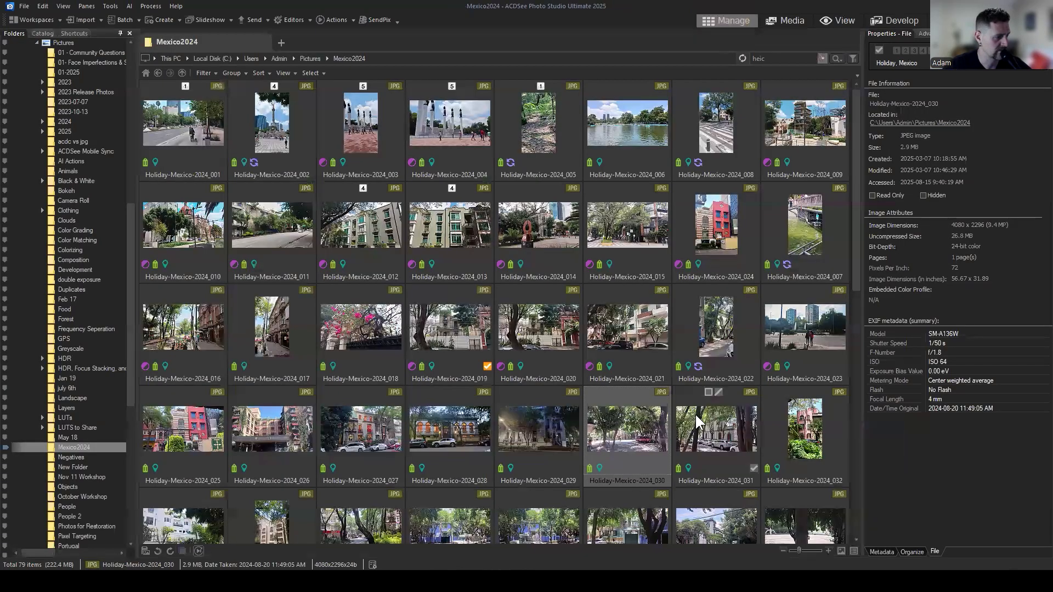
left_click(695, 414)
left_click(653, 423)
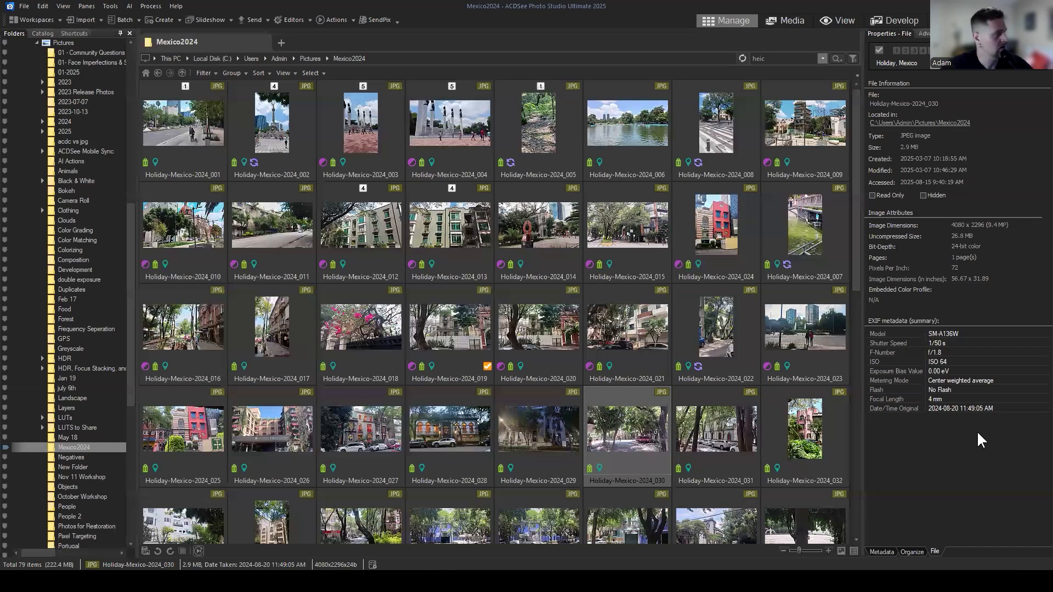
Turn off AutoSave for all Develop mode adjustments in the program options.
left_click(150, 7)
mouse_move(175, 6)
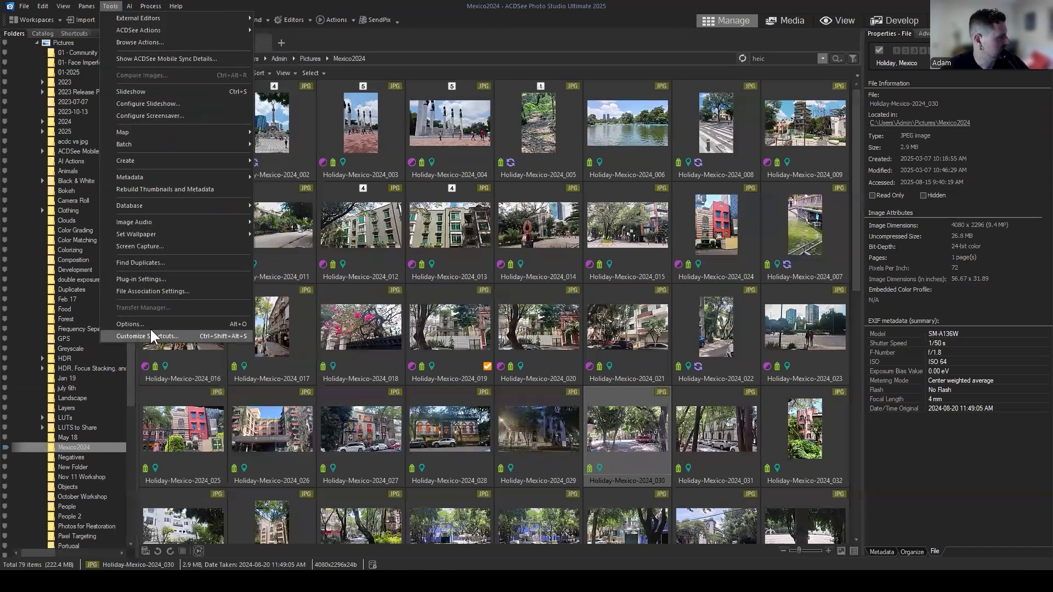
left_click(148, 328)
left_click_drag(551, 154, 755, 186)
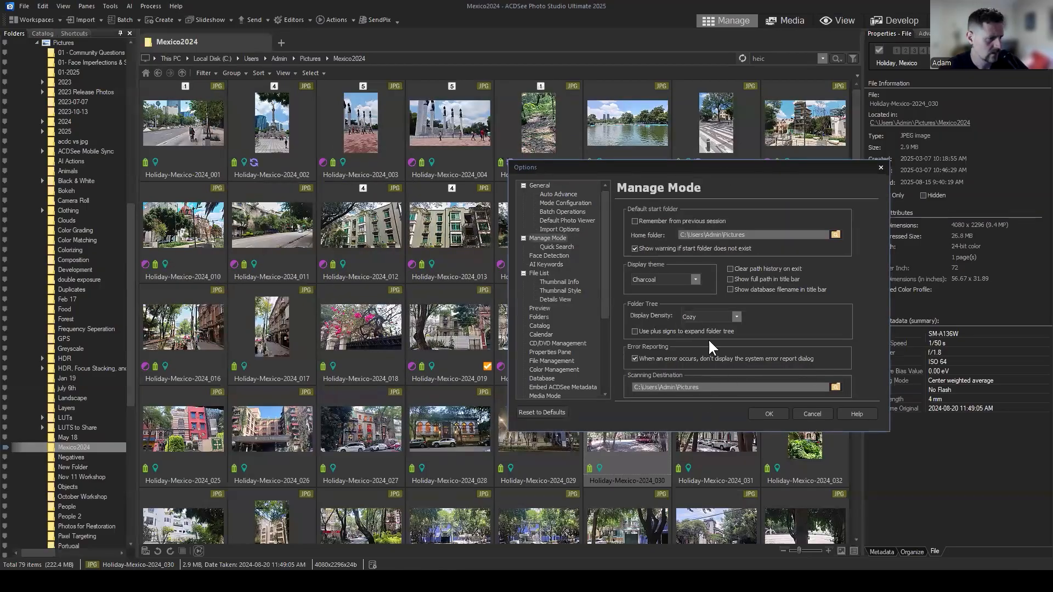
scroll(569, 262, "down", 4)
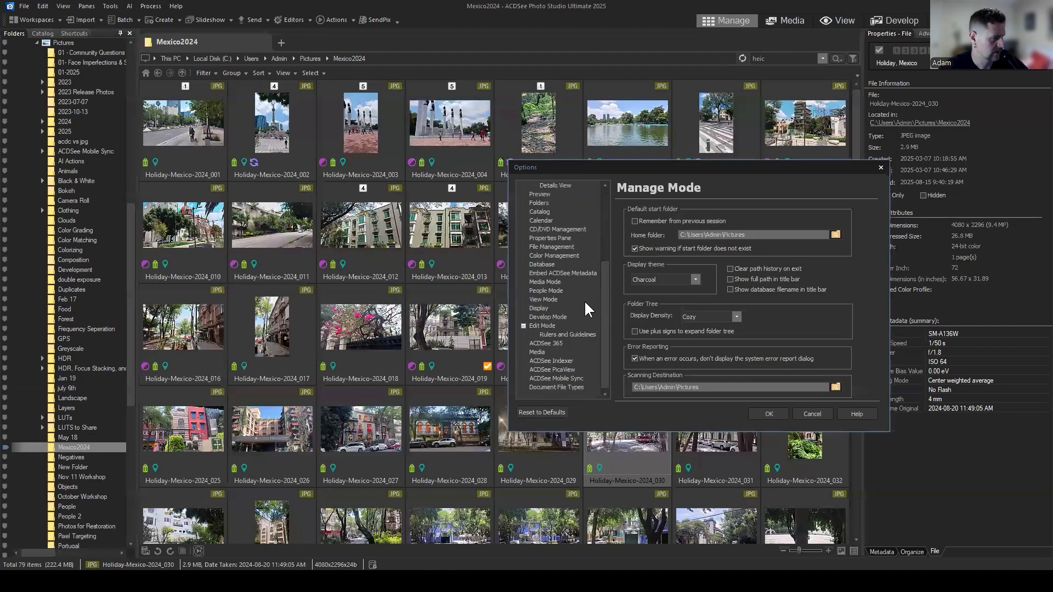
left_click(551, 317)
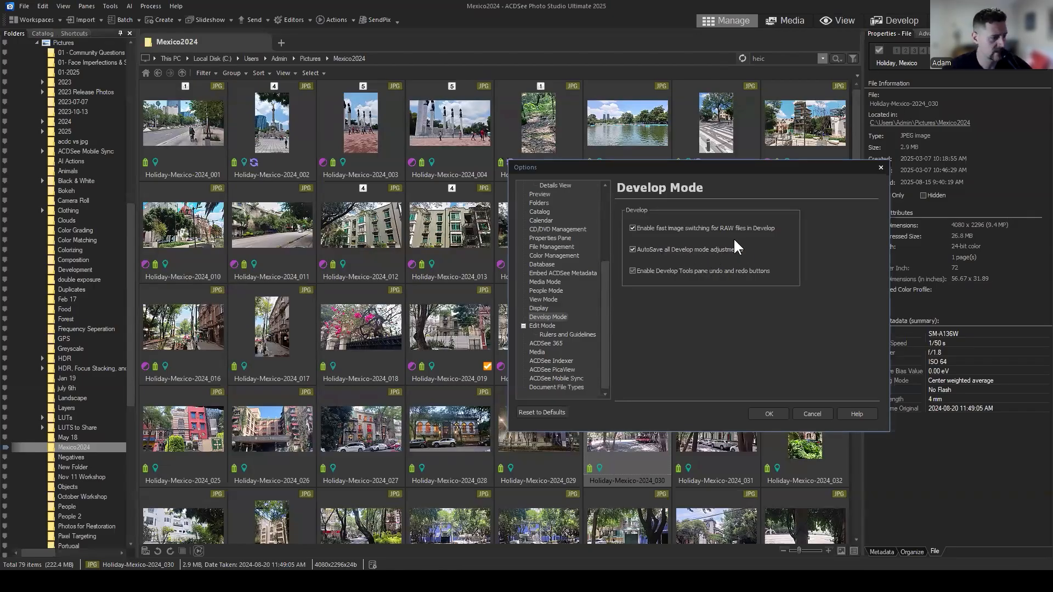
left_click(630, 249)
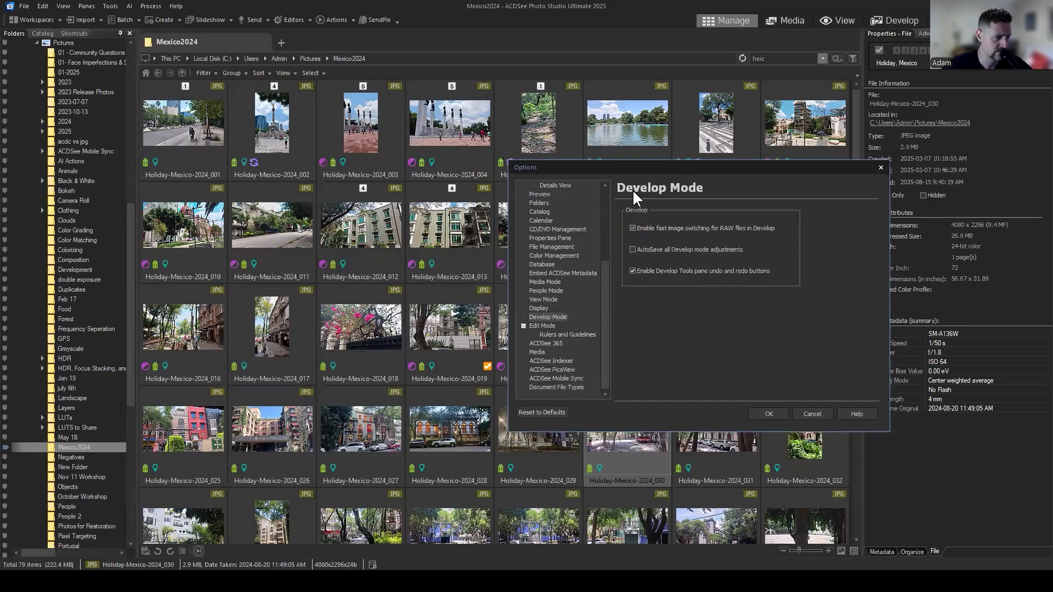
left_click(768, 415)
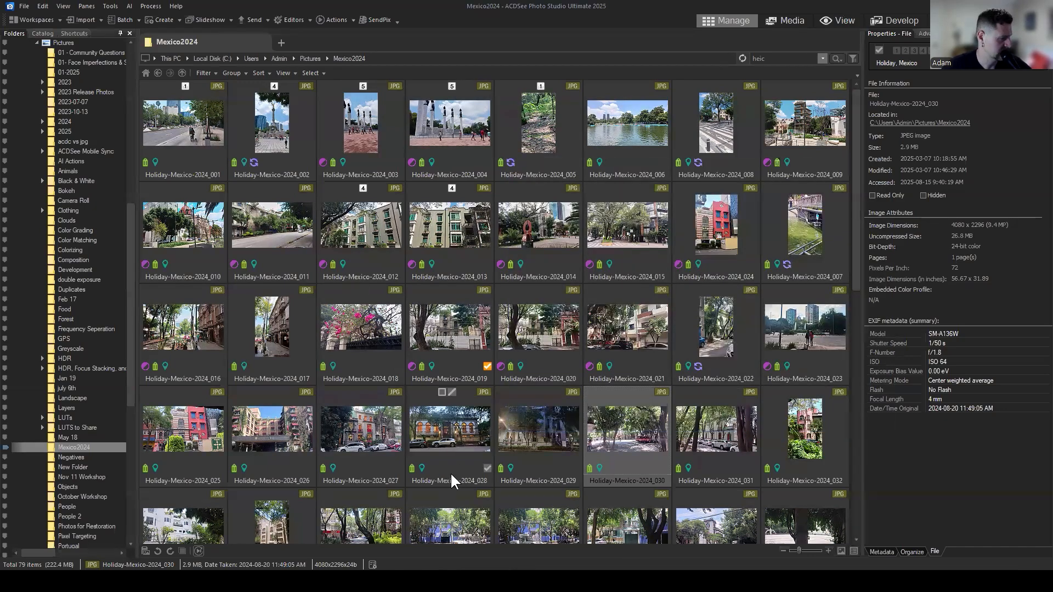
Open Holiday-Mexico-2024_018 in Develop mode and apply the Mexico 2024 preset.
left_click(367, 338)
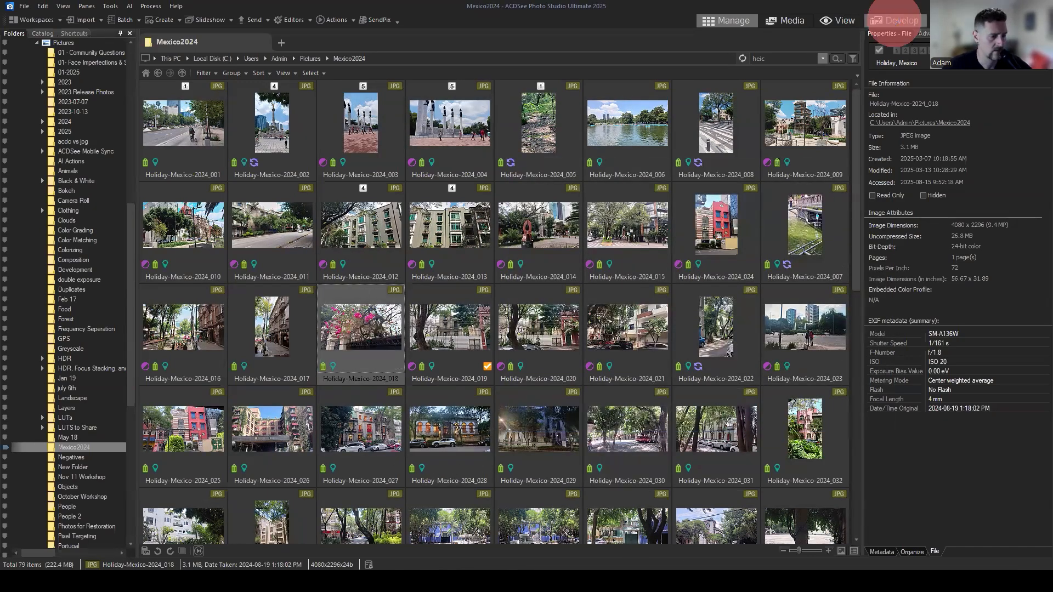
left_click(890, 21)
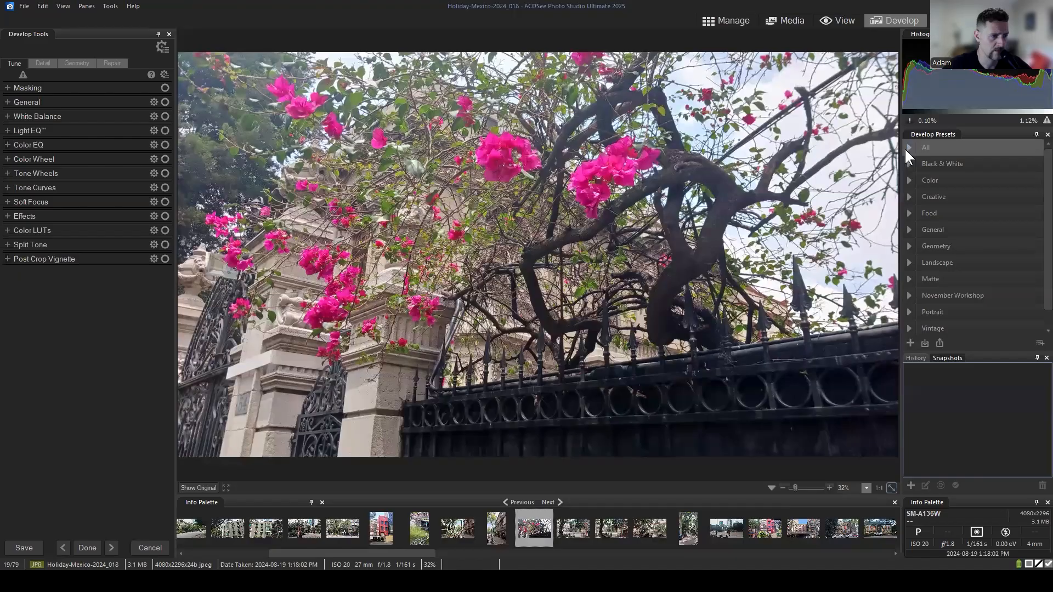
left_click(909, 147)
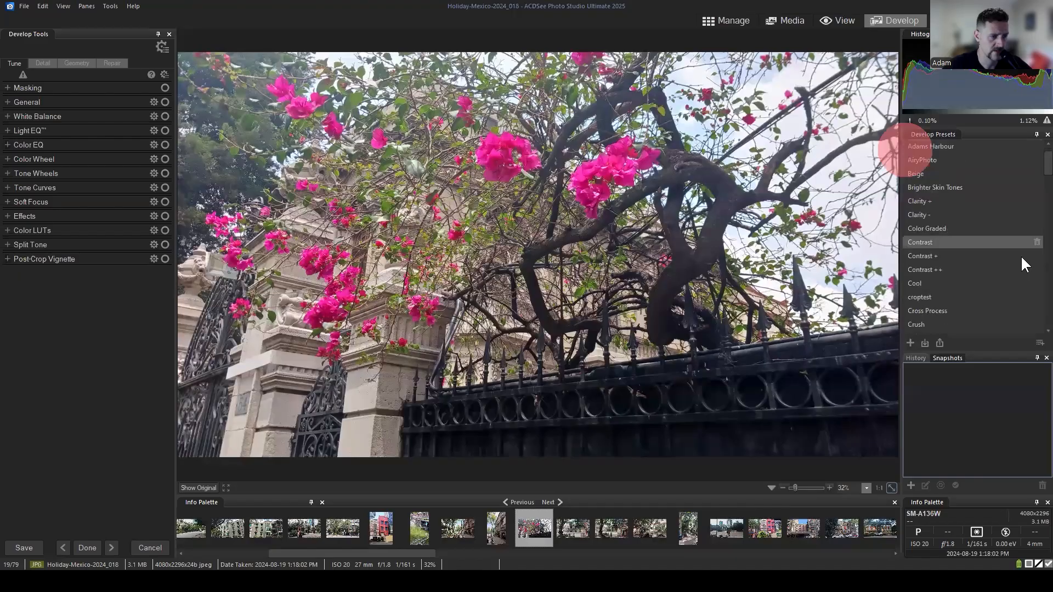
scroll(976, 251, "down", 5)
scroll(965, 255, "down", 3)
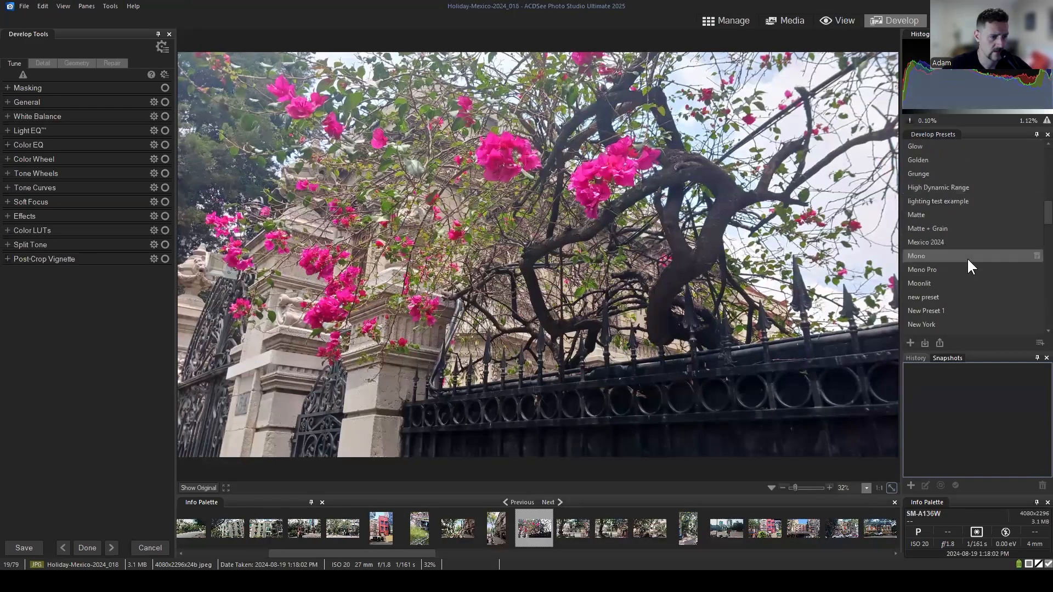
left_click(947, 214)
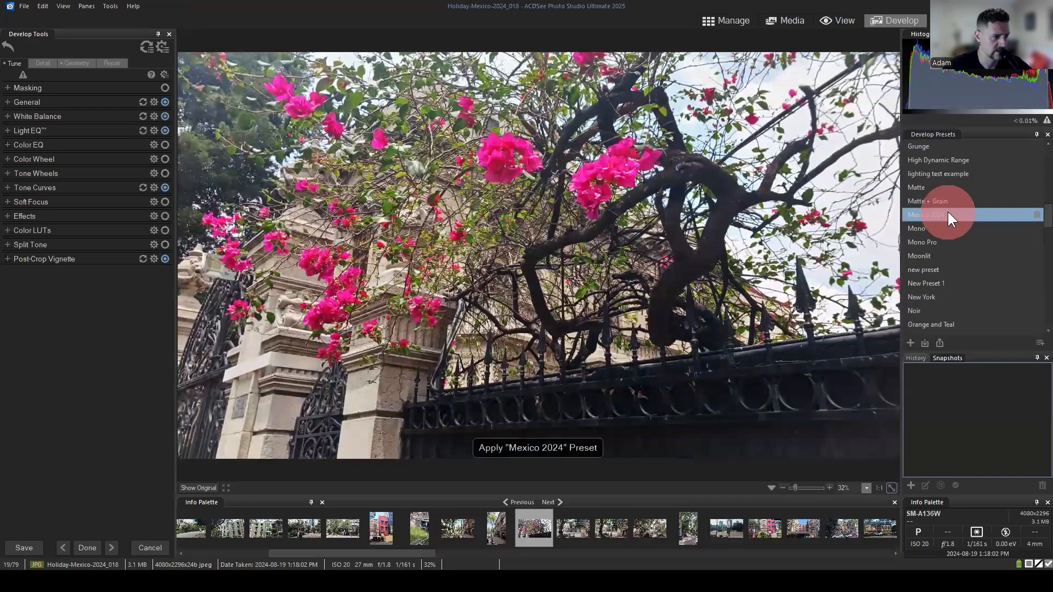
Leave Develop mode and discard the unsaved changes to Holiday-Mexico-2024_018.
left_click(717, 20)
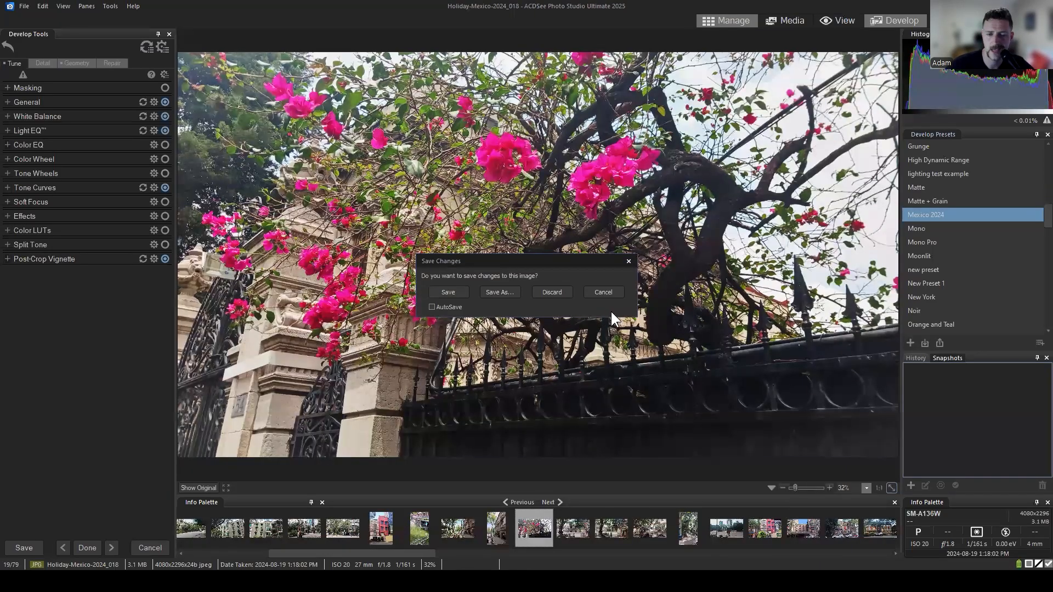
left_click(603, 292)
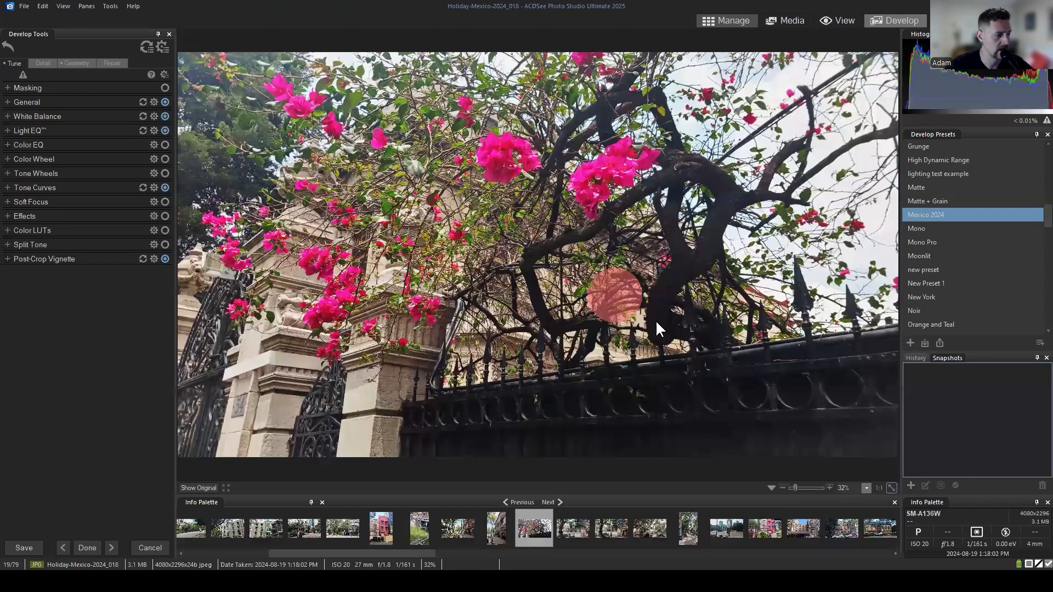
left_click(732, 21)
left_click(559, 291)
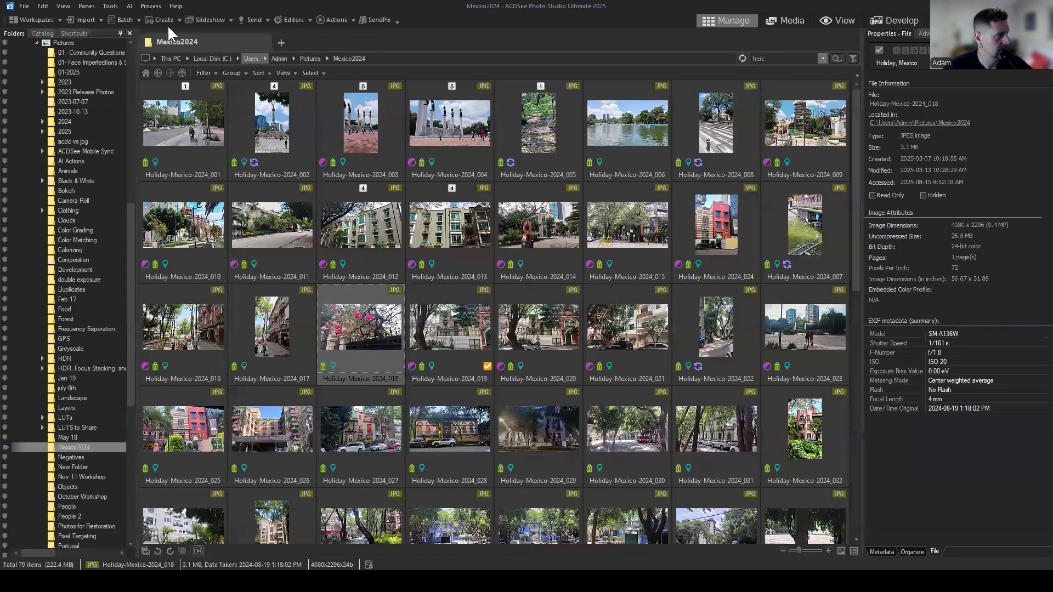
Turn on AutoSave for all Develop mode adjustments in the program options and apply the setting.
left_click(110, 6)
left_click(124, 318)
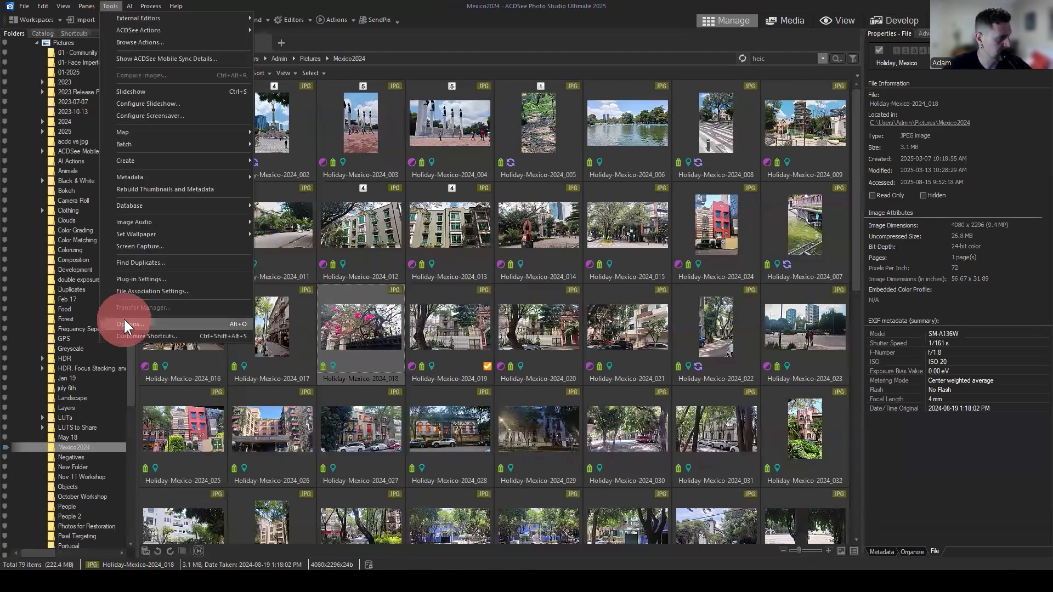
left_click_drag(571, 154, 667, 107)
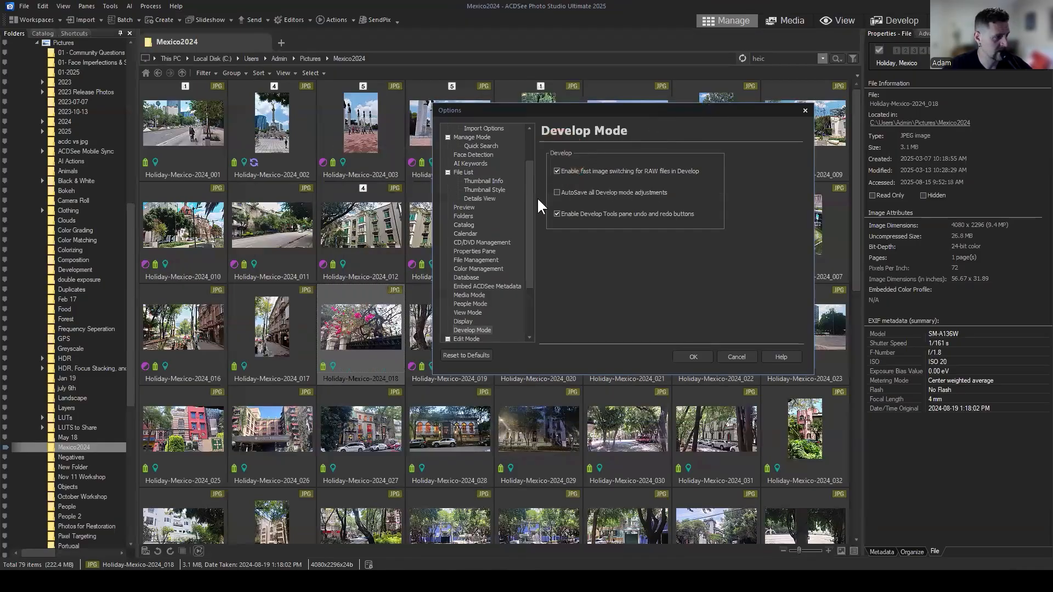
left_click(528, 203)
left_click_drag(528, 196, 529, 153)
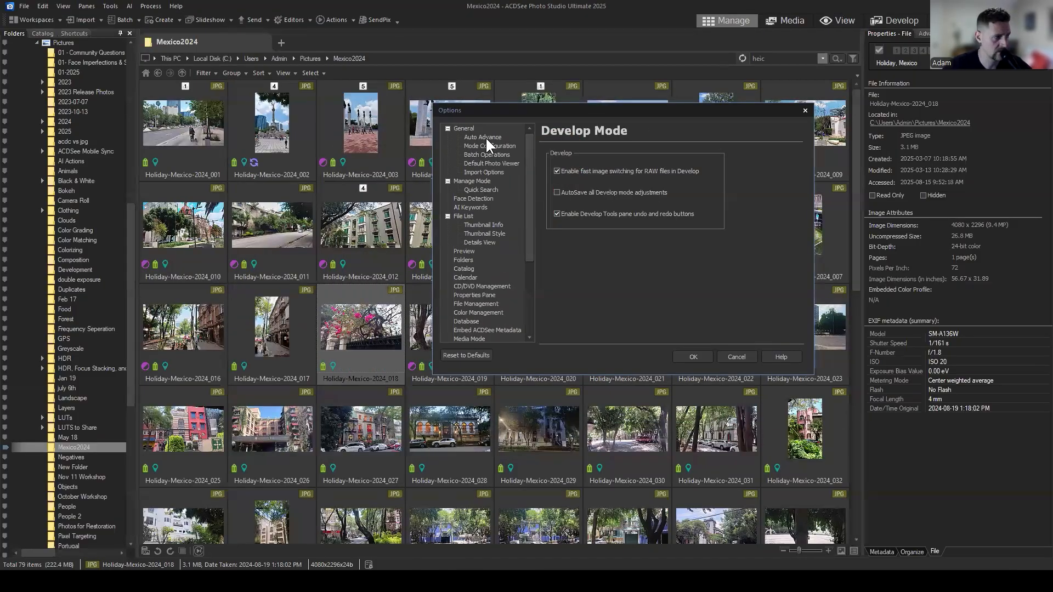
left_click(447, 128)
left_click(447, 137)
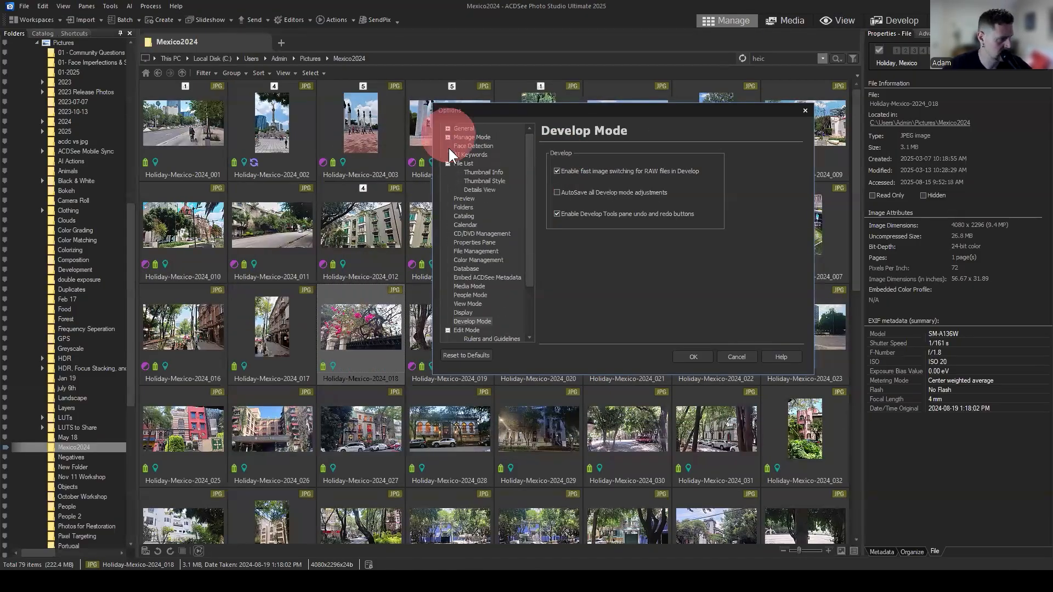
left_click(447, 163)
left_click(448, 303)
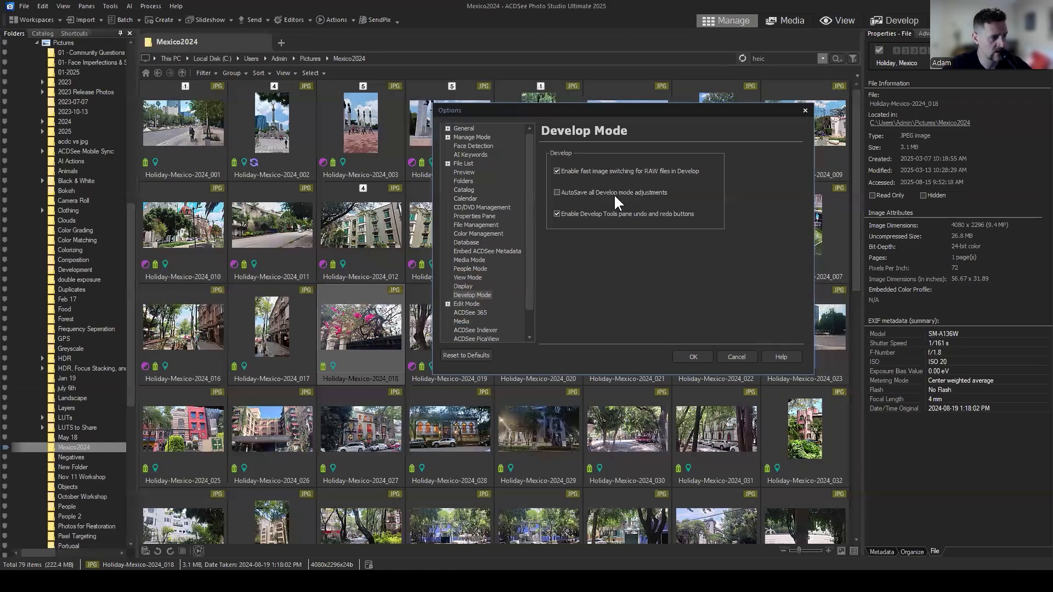
left_click(656, 191)
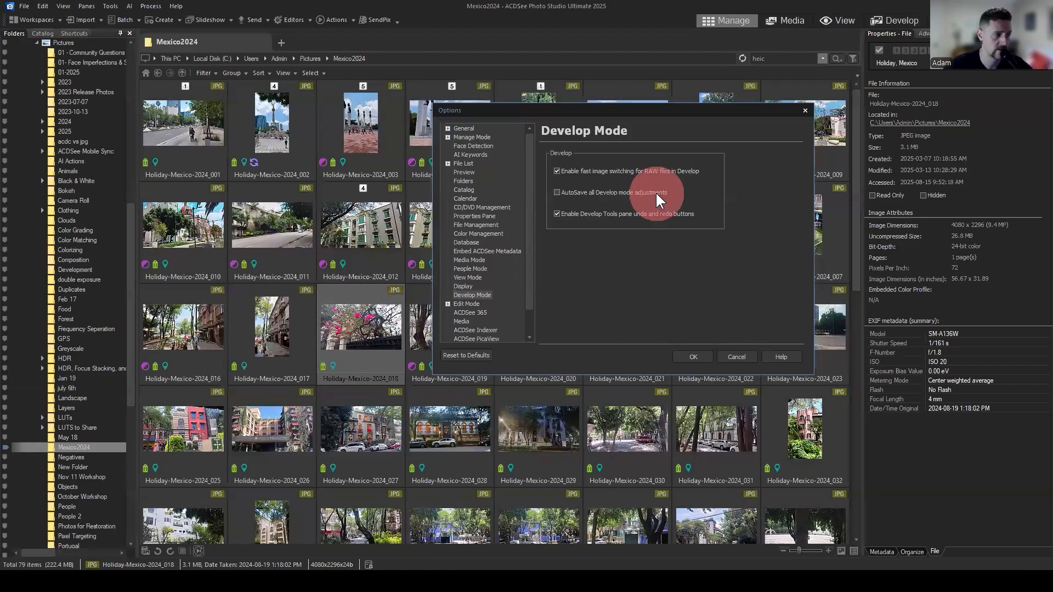
left_click(693, 357)
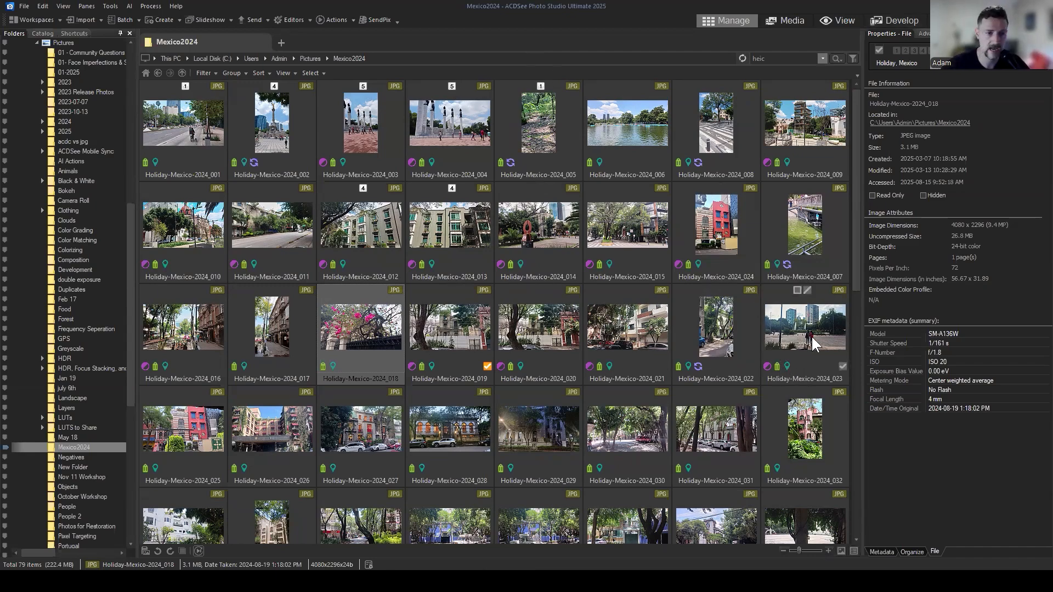
Examine Holiday-Mexico-2024_007, _024 and _014 in Develop mode for existing adjustments, and return to Manage mode.
left_click(817, 220)
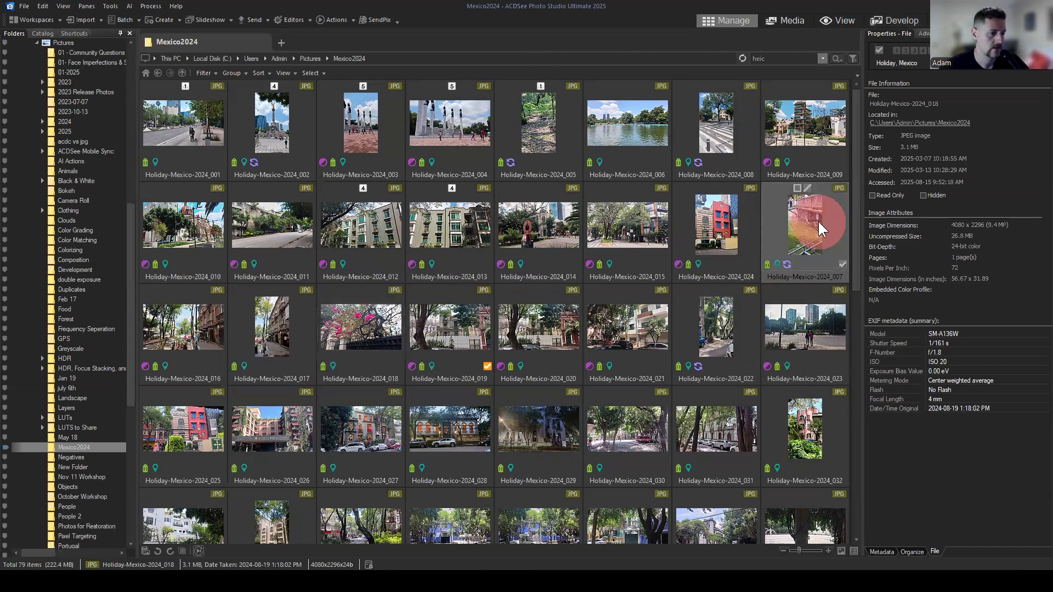
left_click(900, 20)
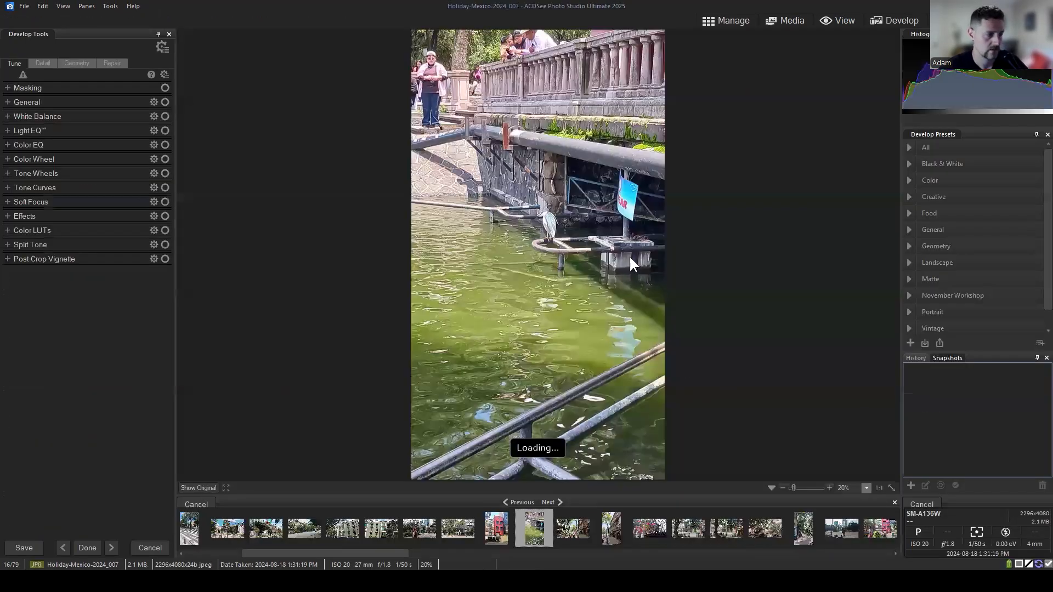
left_click(496, 526)
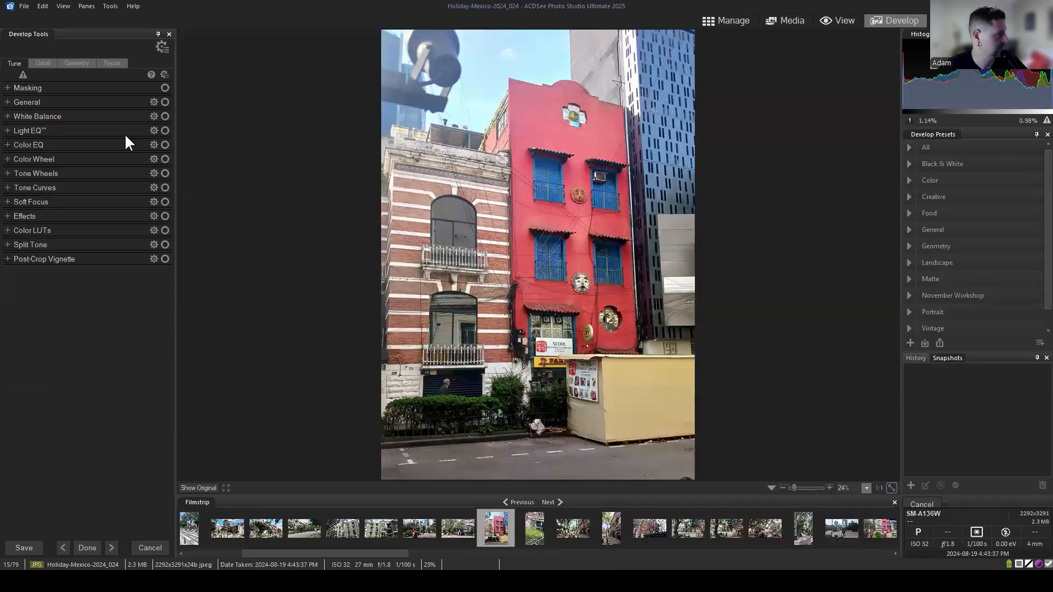
left_click(724, 16)
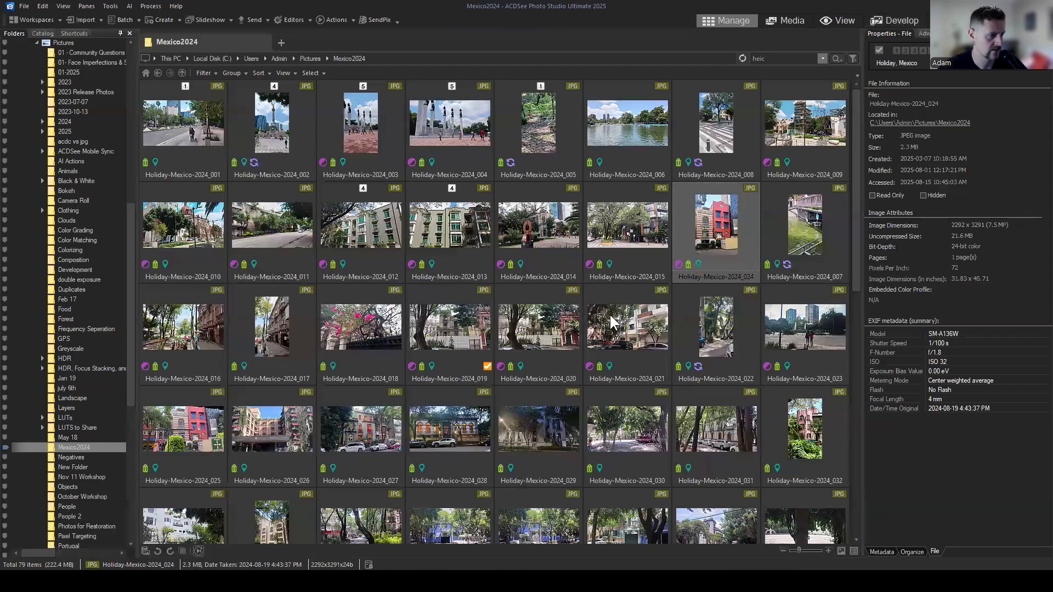
left_click(635, 231)
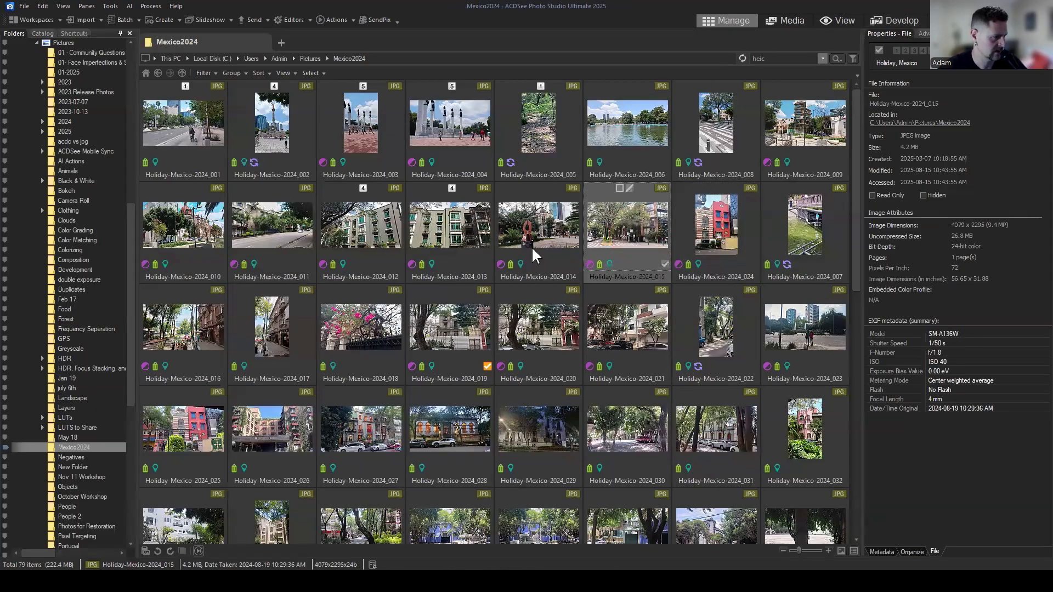
left_click(486, 229)
left_click(531, 225)
left_click(886, 20)
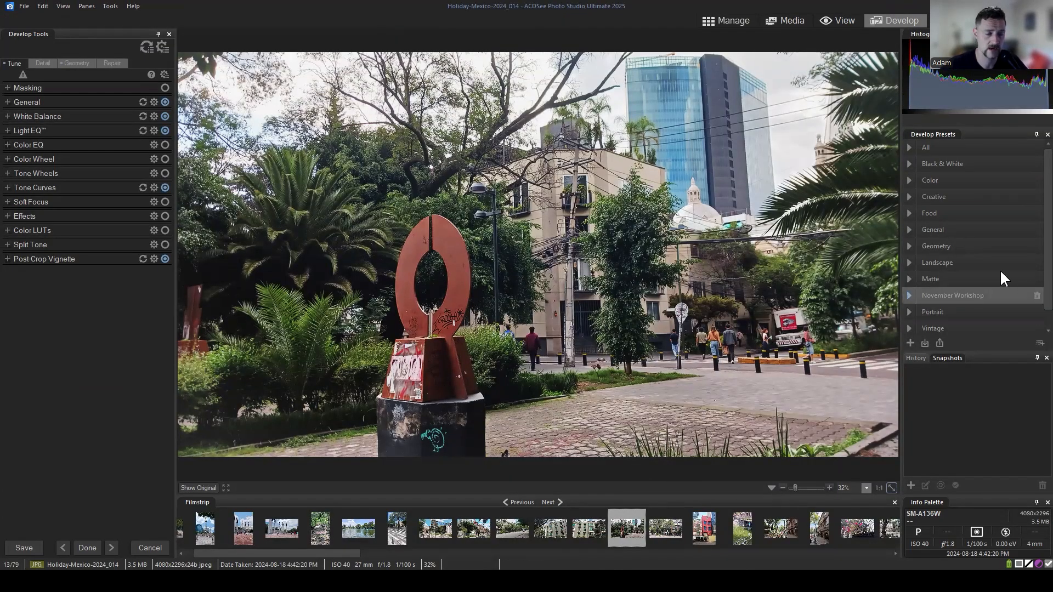
left_click(731, 19)
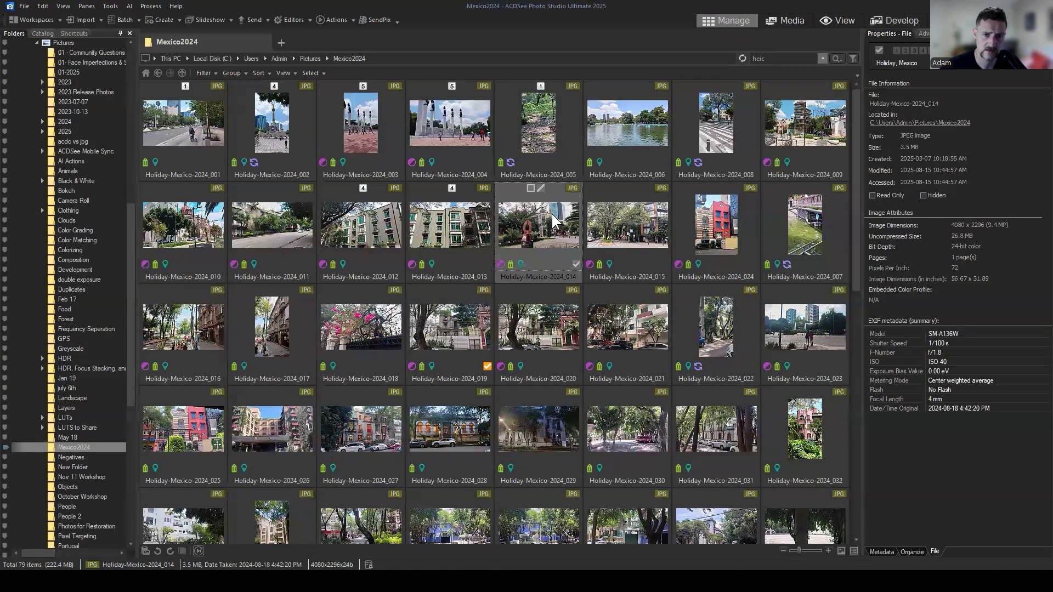
Reopen Holiday-Mexico-2024_014 in Develop mode, set its Color EQ blue saturation to 83, and return to Manage mode.
left_click(903, 19)
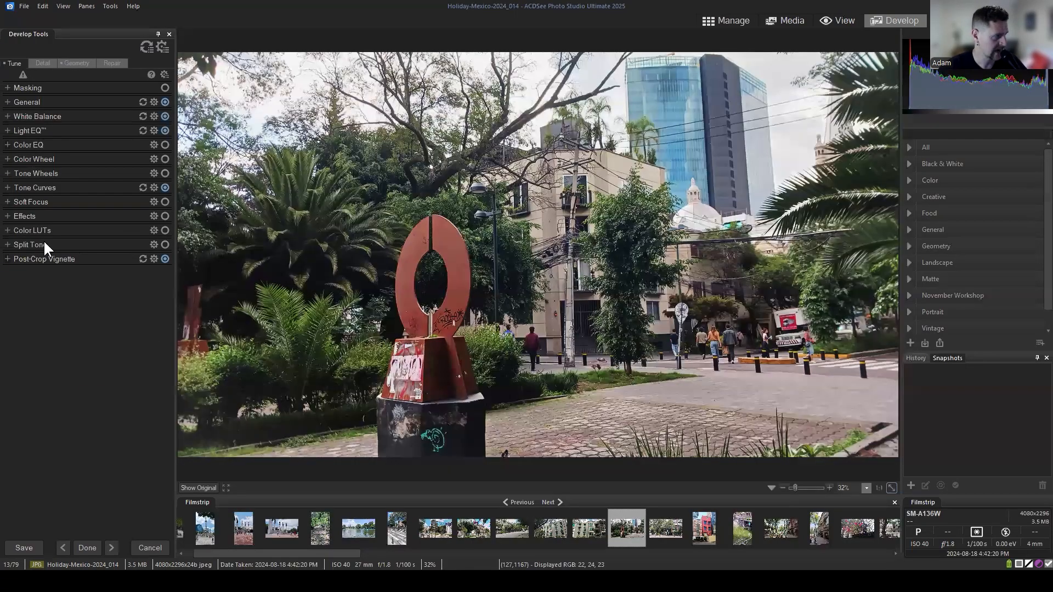
left_click(17, 144)
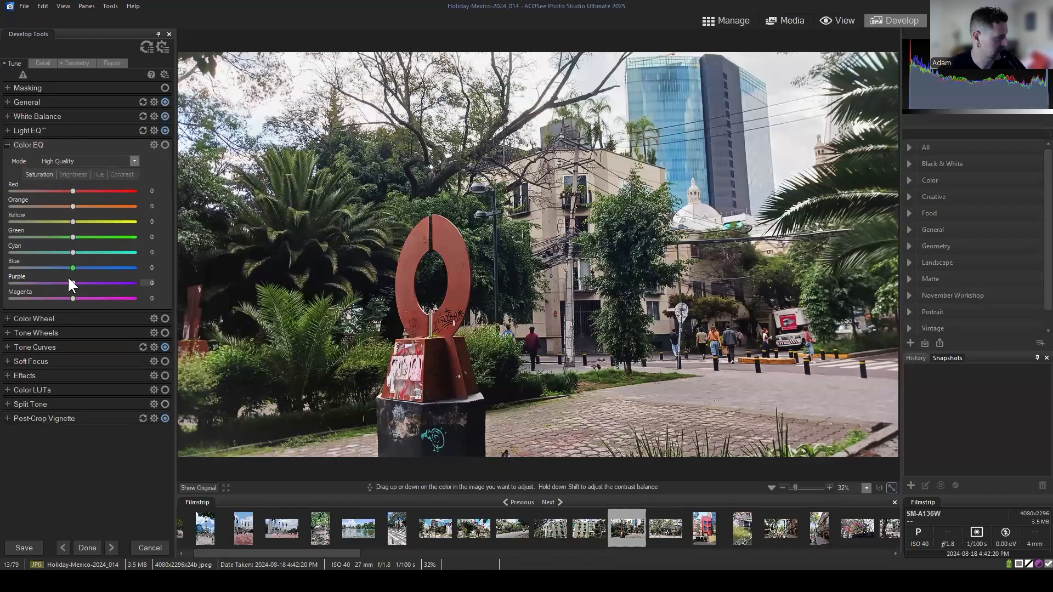
left_click_drag(73, 267, 123, 268)
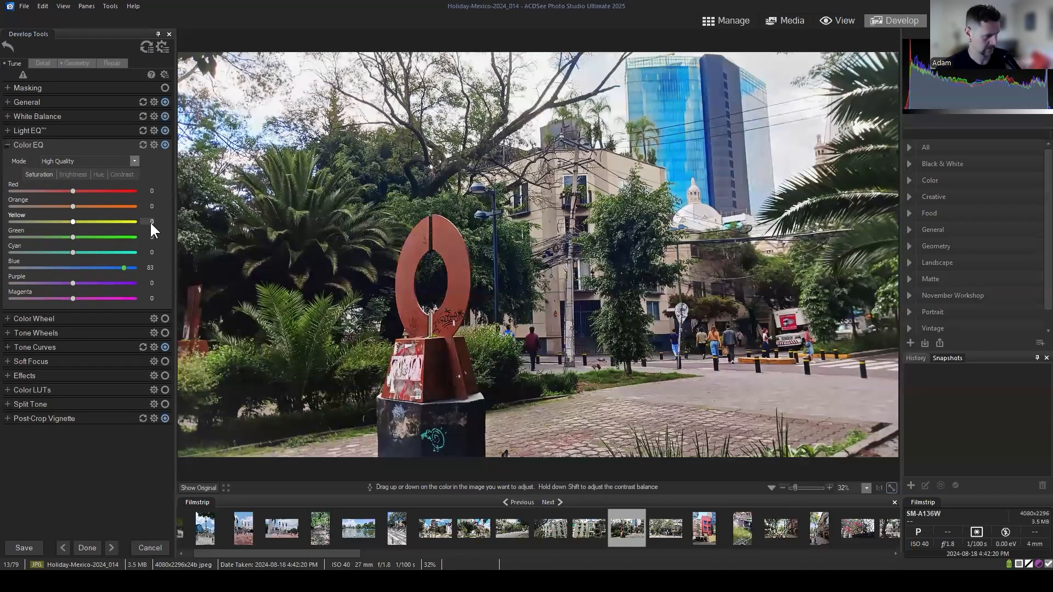
left_click(727, 21)
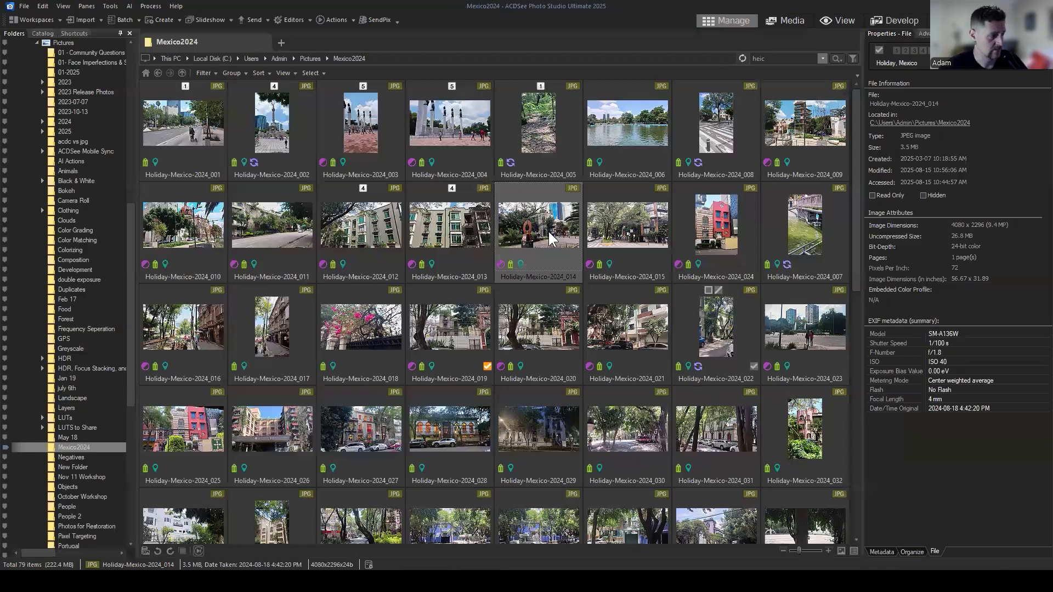
Batch develop Holiday-Mexico-2024_014 with the Mono preset and open it in Develop mode.
left_click(543, 219)
left_click(120, 20)
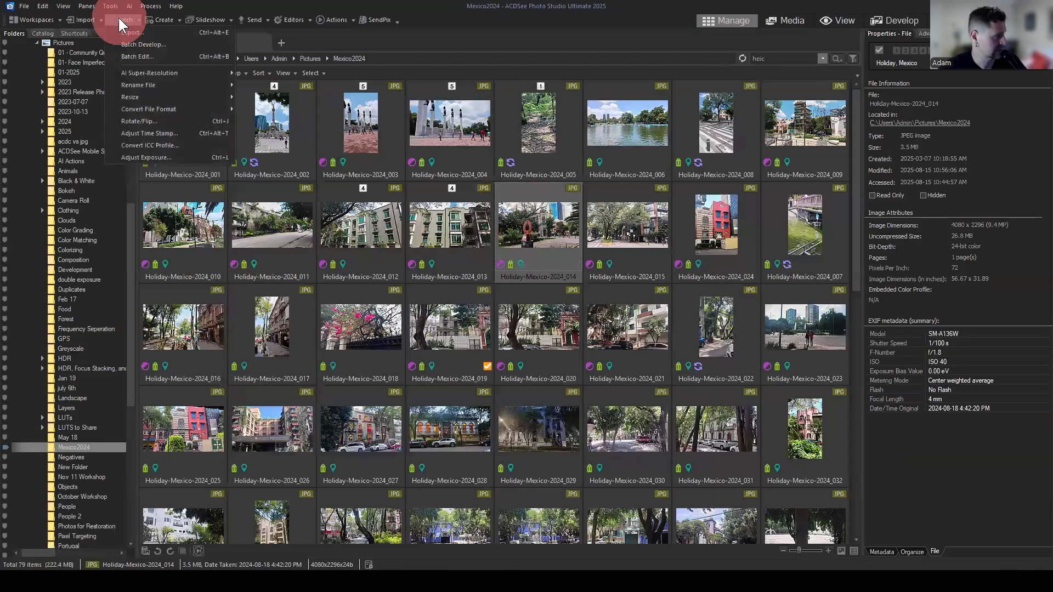
left_click(144, 45)
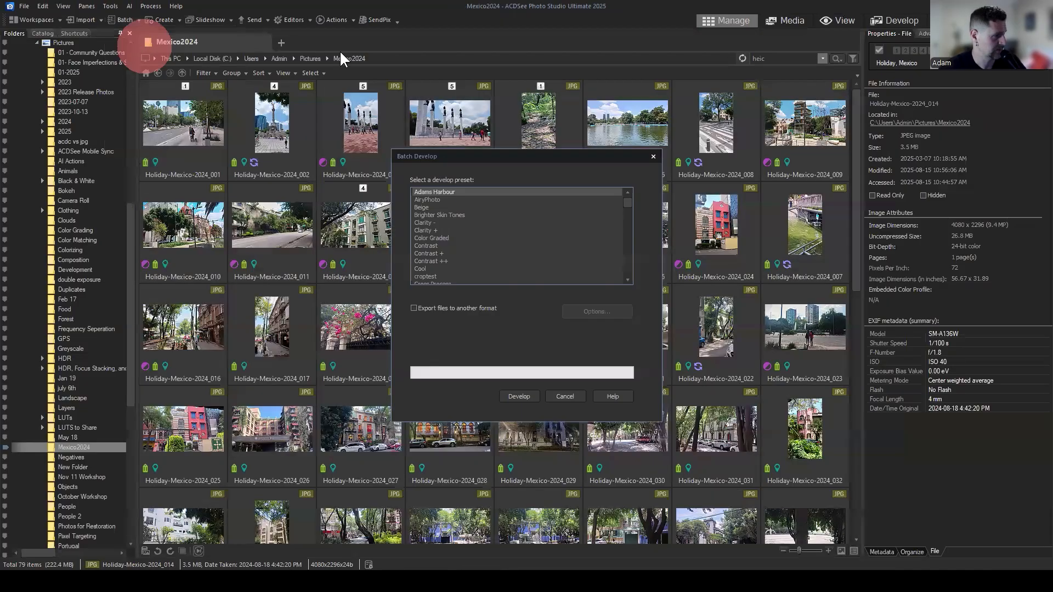
left_click_drag(508, 153, 272, 131)
scroll(222, 228, "down", 8)
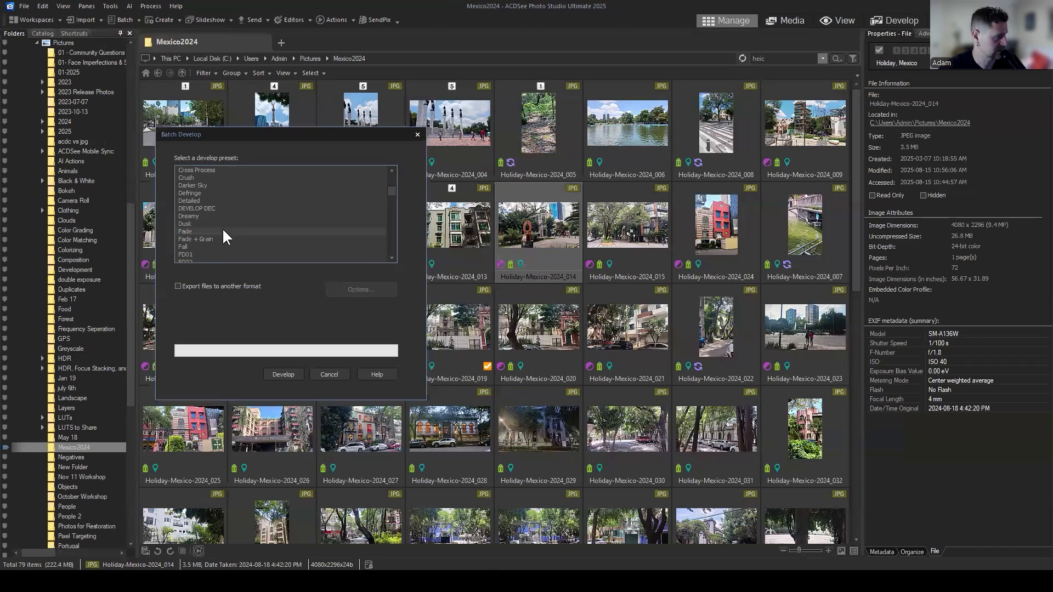
scroll(245, 228, "down", 5)
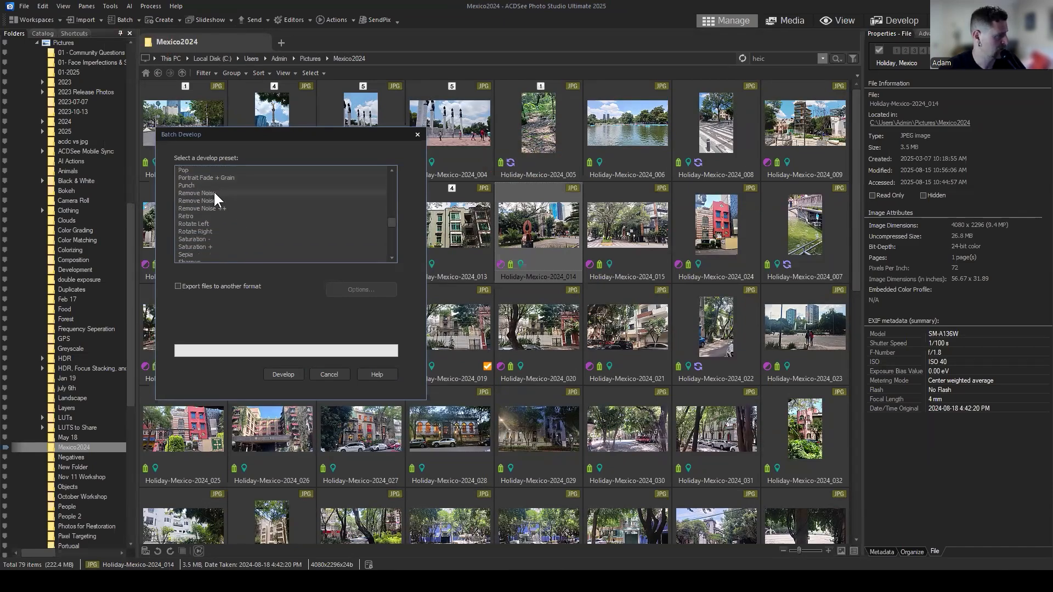
scroll(230, 195, "down", 3)
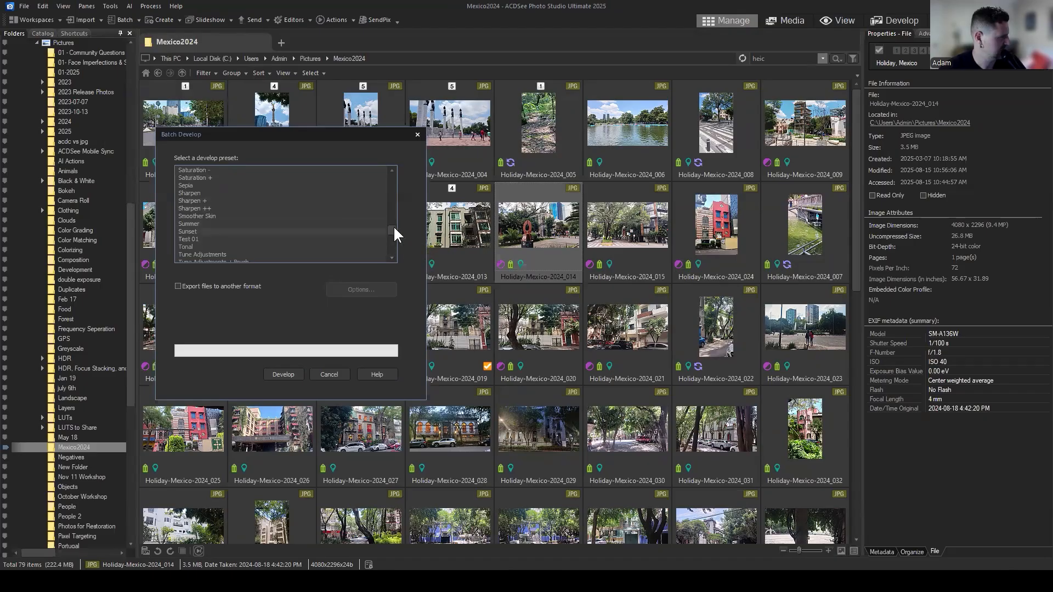
mouse_move(393, 225)
left_mouse_down()
mouse_move(390, 199)
mouse_move(397, 206)
left_mouse_up()
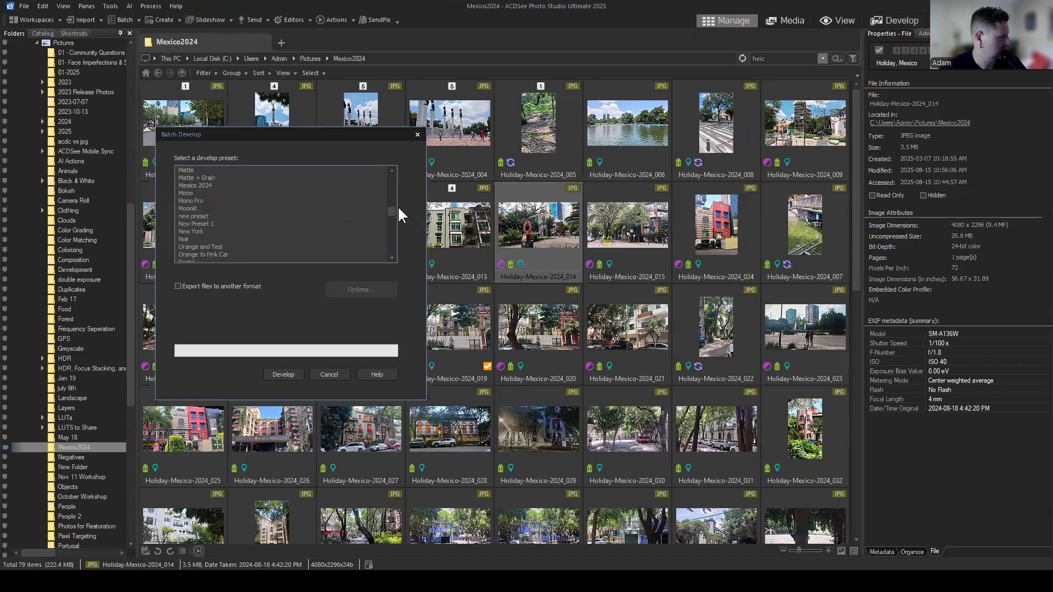
scroll(393, 205, "up", 1)
left_click(205, 208)
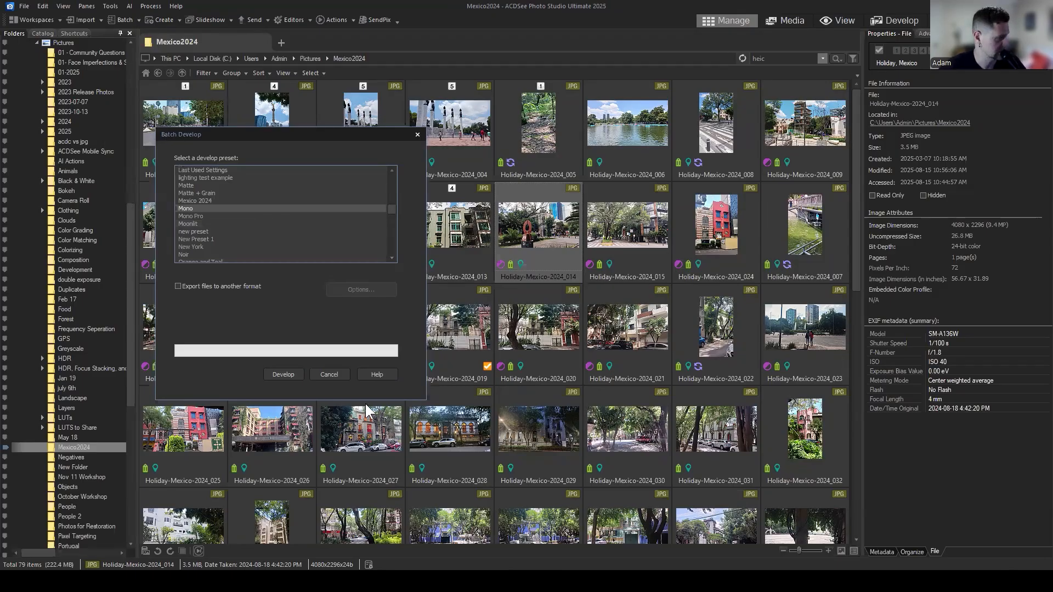
left_click(283, 374)
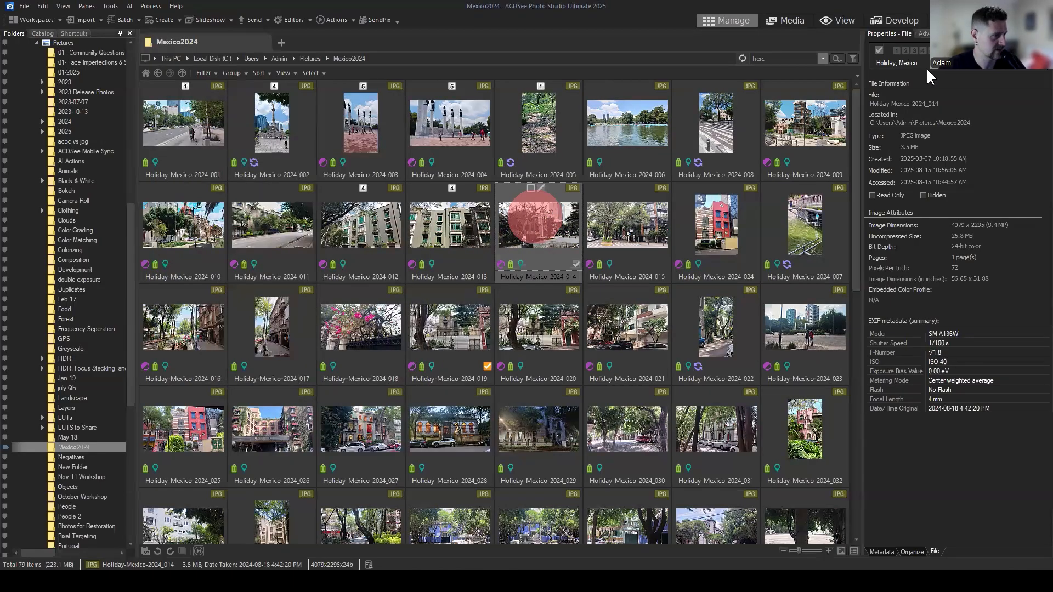
left_click(888, 20)
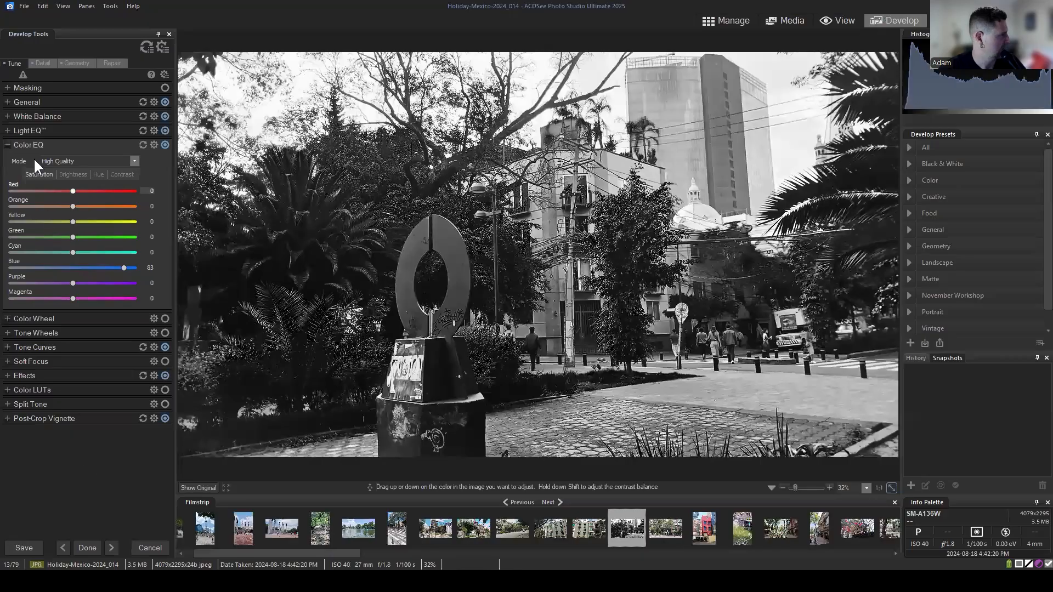
Examine the Tone Curves and Effects settings of Holiday-Mexico-2024_014 in Develop mode.
left_click(8, 145)
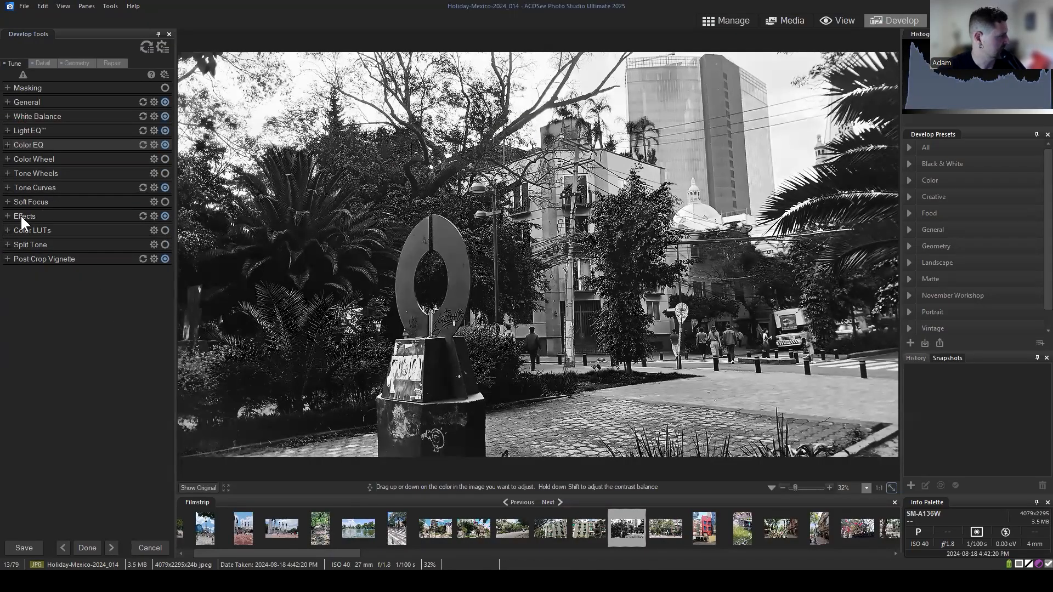
left_click(7, 187)
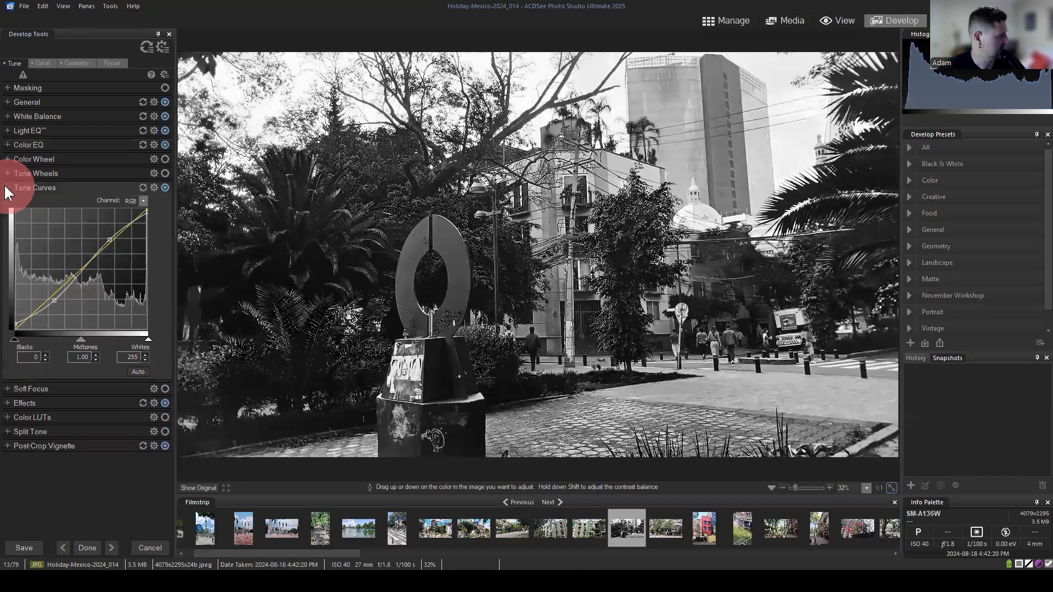
left_click(7, 188)
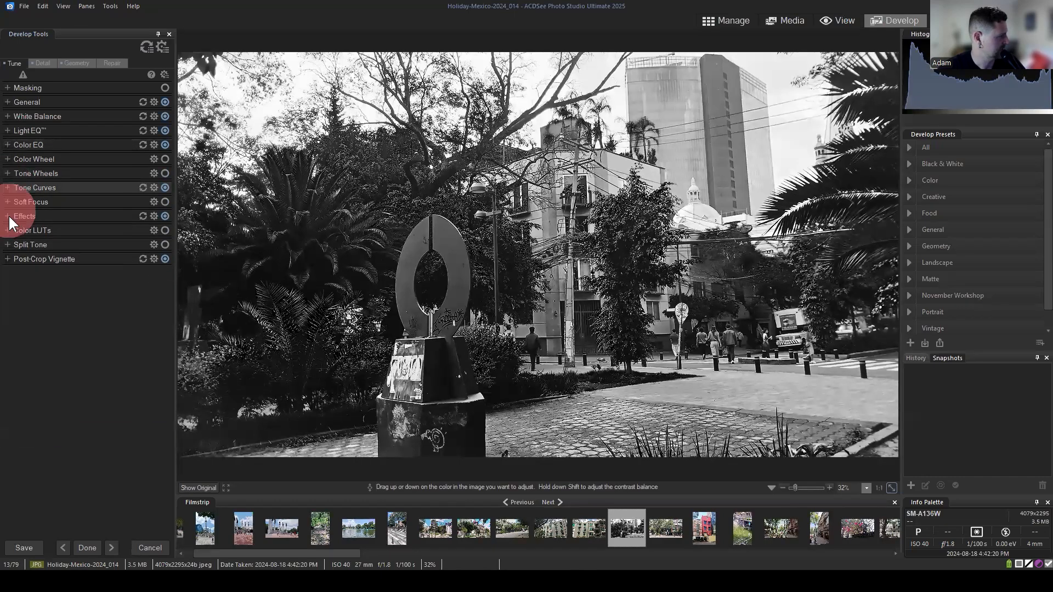
left_click(10, 218)
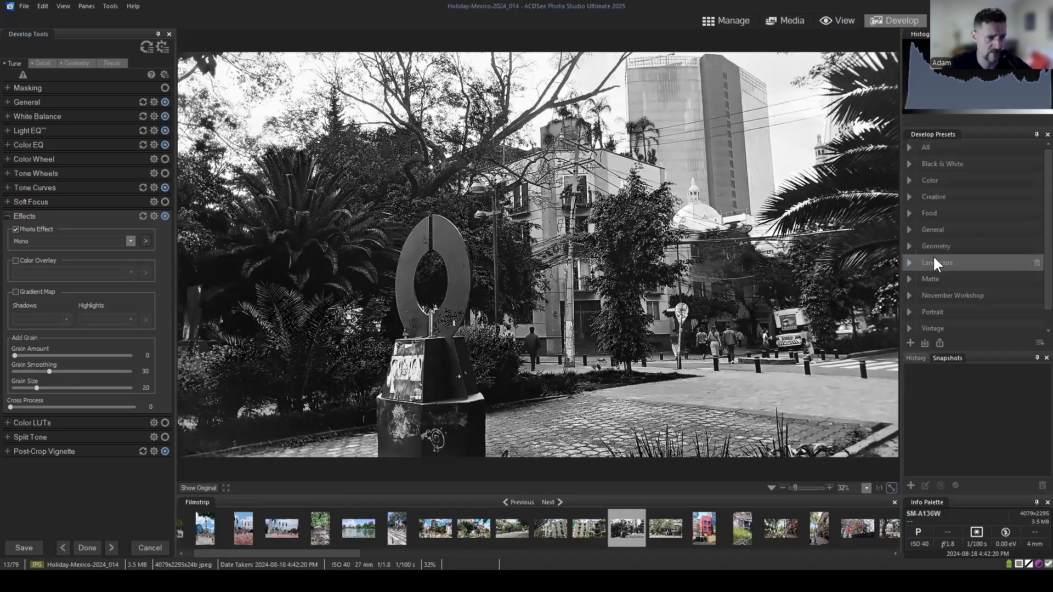
Apply the Noir preset from the Black & White category to Holiday-Mexico-2024_014.
left_click(910, 163)
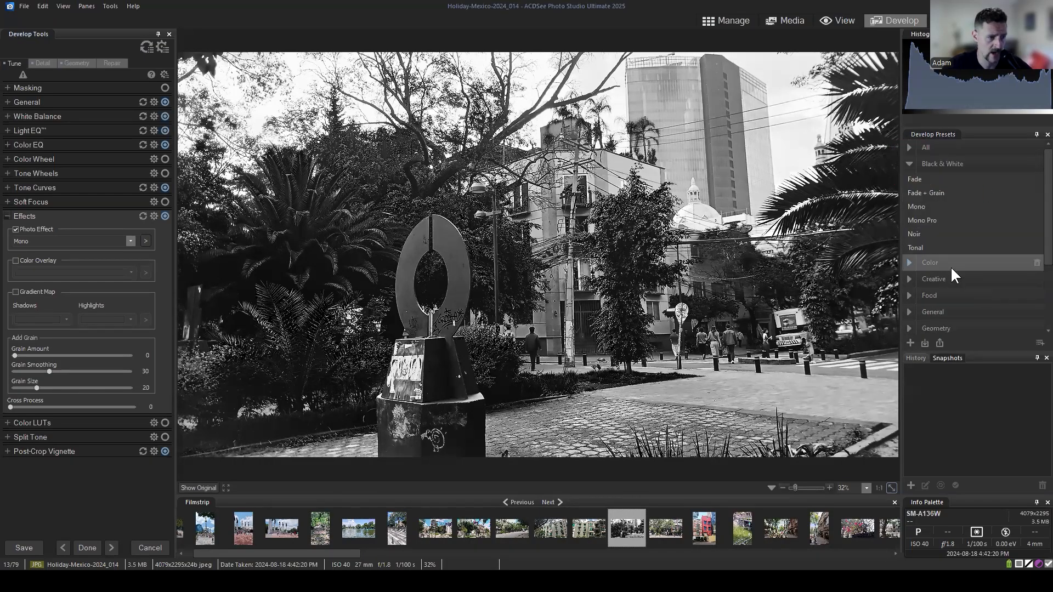
left_click(929, 232)
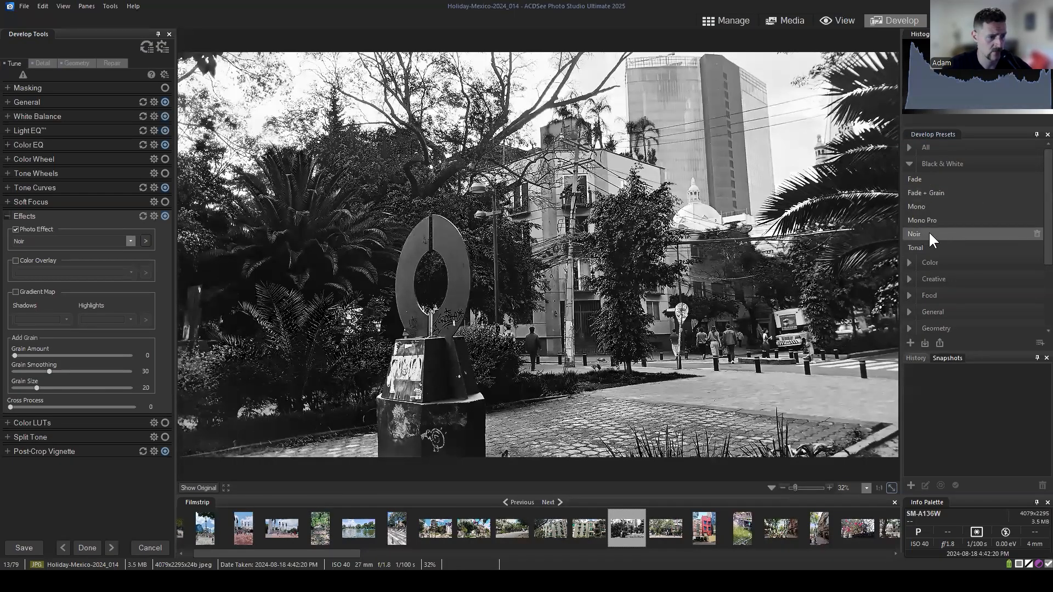
left_click(929, 232)
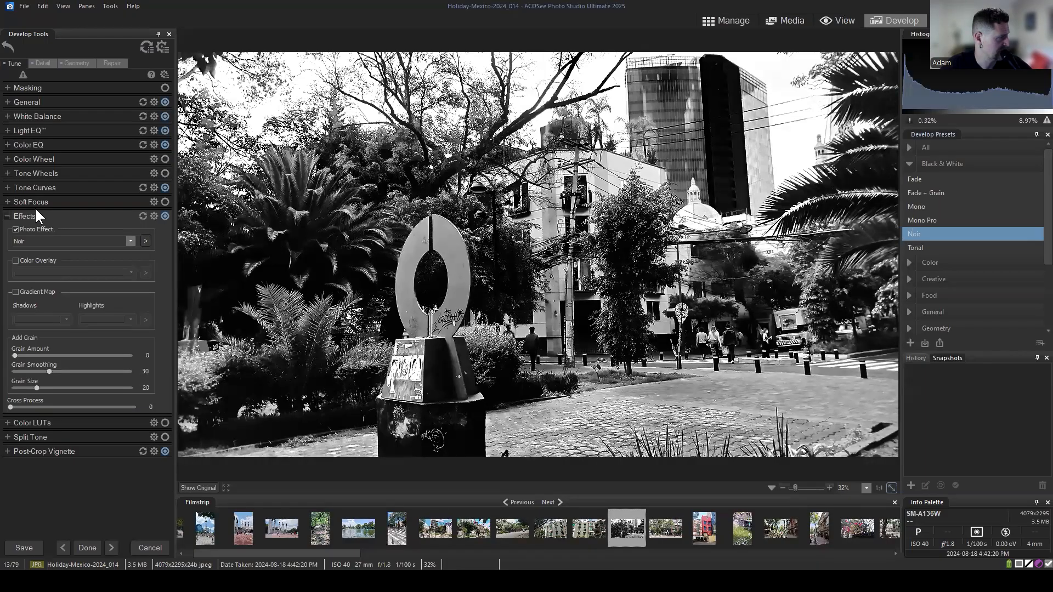
Check the Color EQ saturation settings of Holiday-Mexico-2024_014 with the Noir preset applied, and return to Manage mode.
left_click(5, 185)
left_click(6, 187)
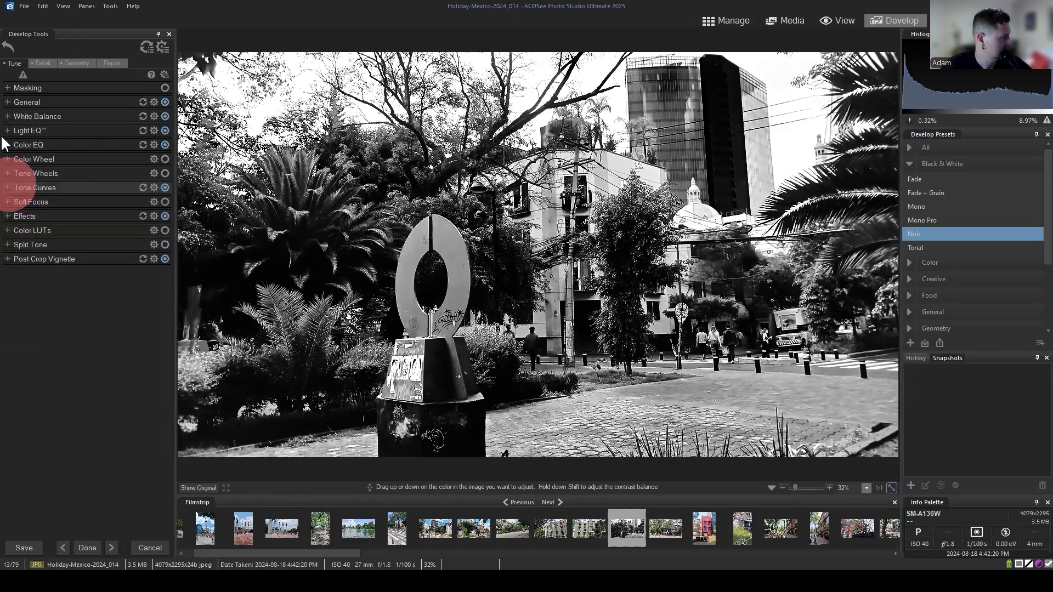
left_click(6, 145)
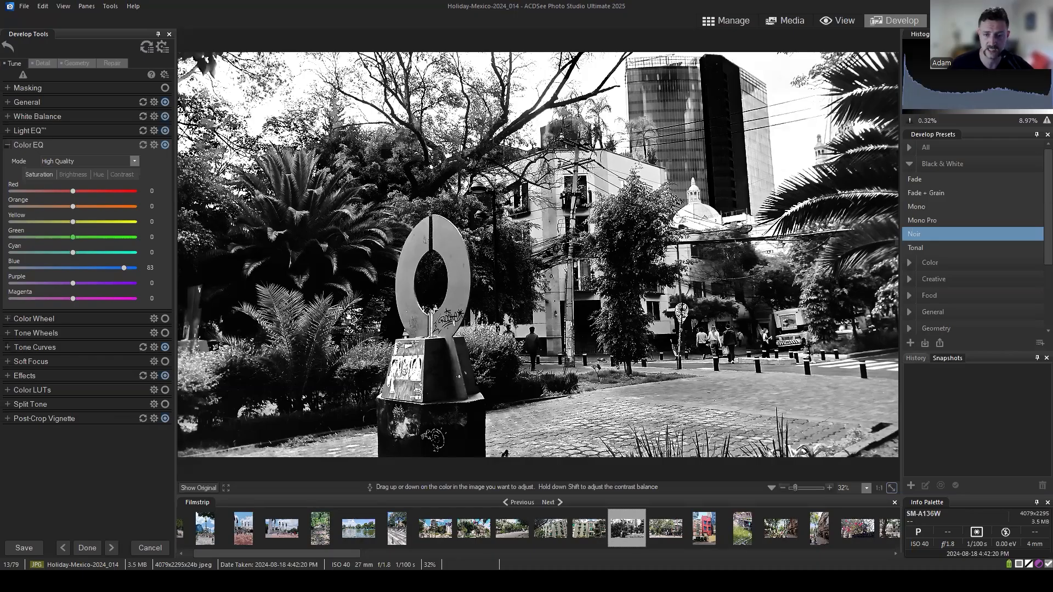
left_click(725, 20)
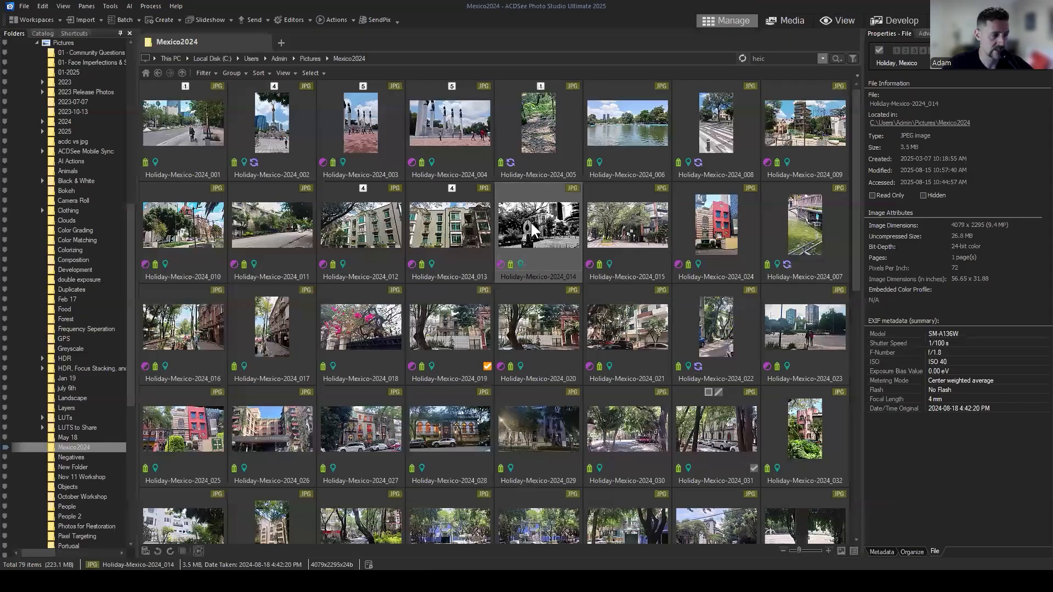
View the processing options for Holiday-Mexico-2024_014, including Restore to Original, and close them without applying anything.
right_click(531, 223)
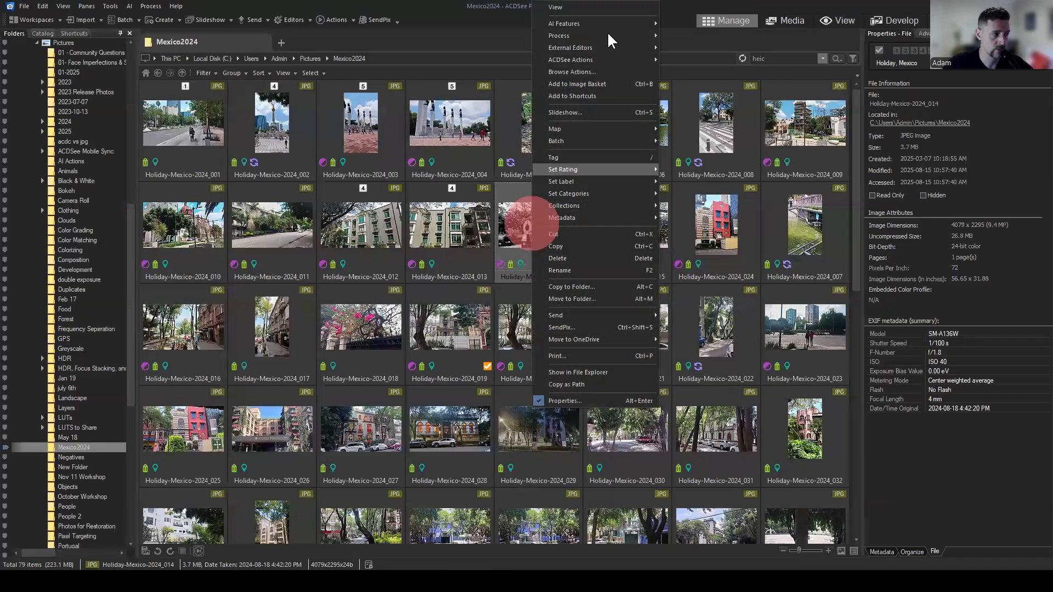
mouse_move(587, 35)
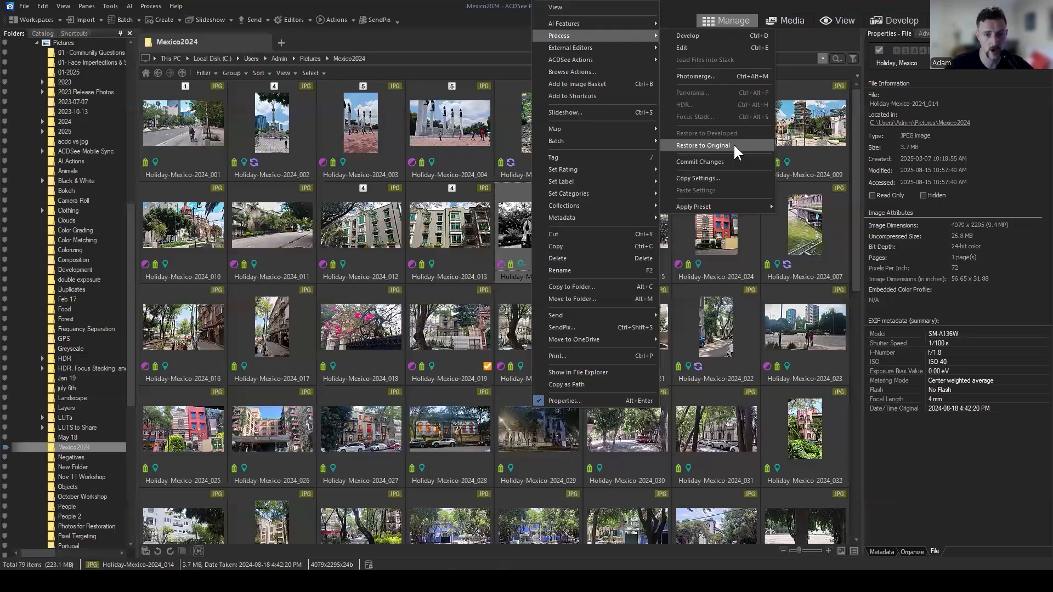
mouse_move(570, 218)
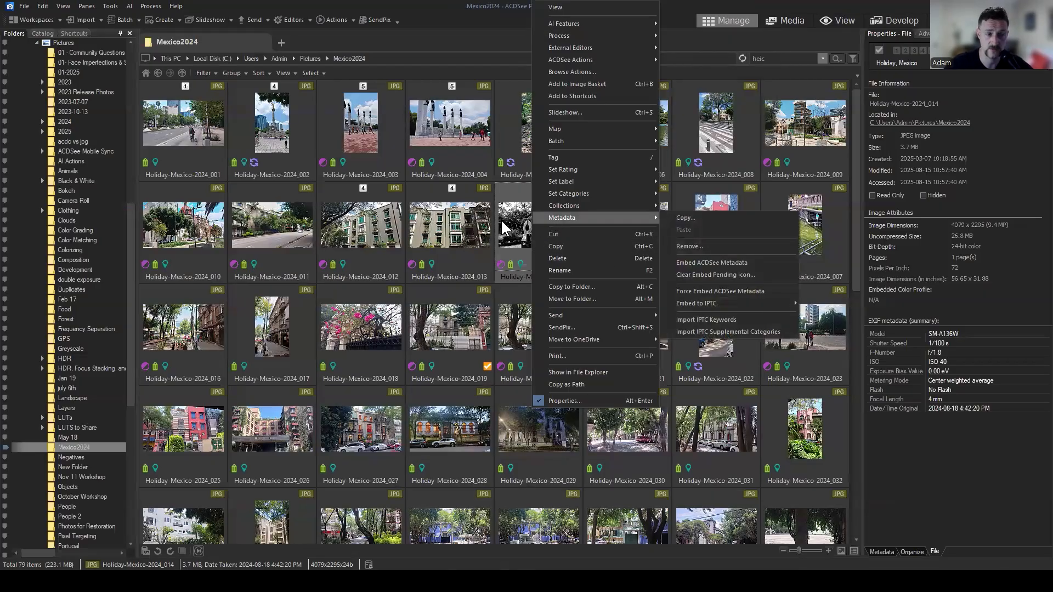
left_click(516, 213)
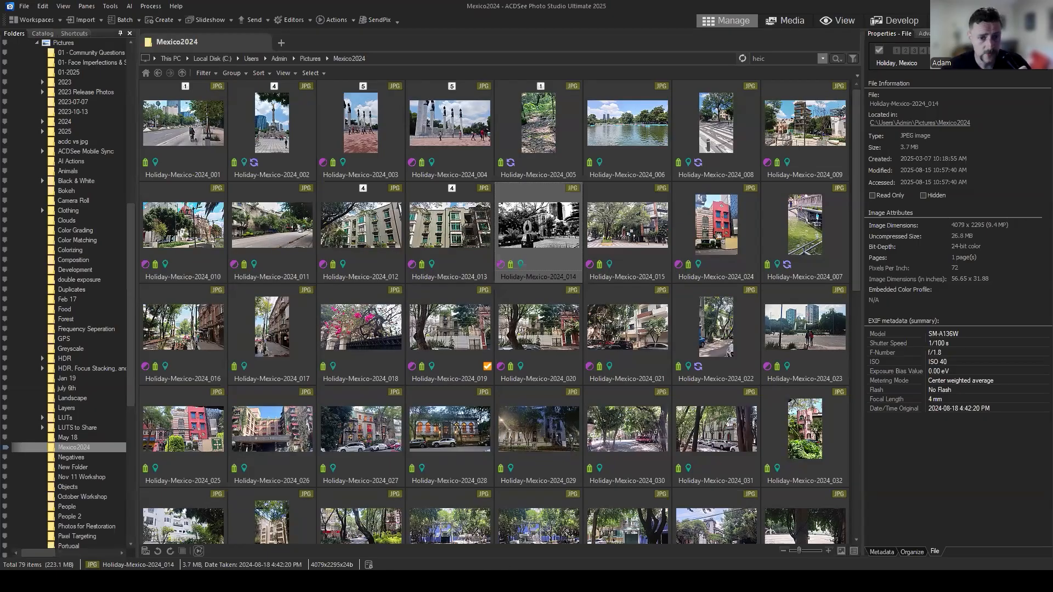
Open Batch Develop for Holiday-Mexico-2024_013, look over the develop preset list, and cancel the dialog.
left_click(439, 227)
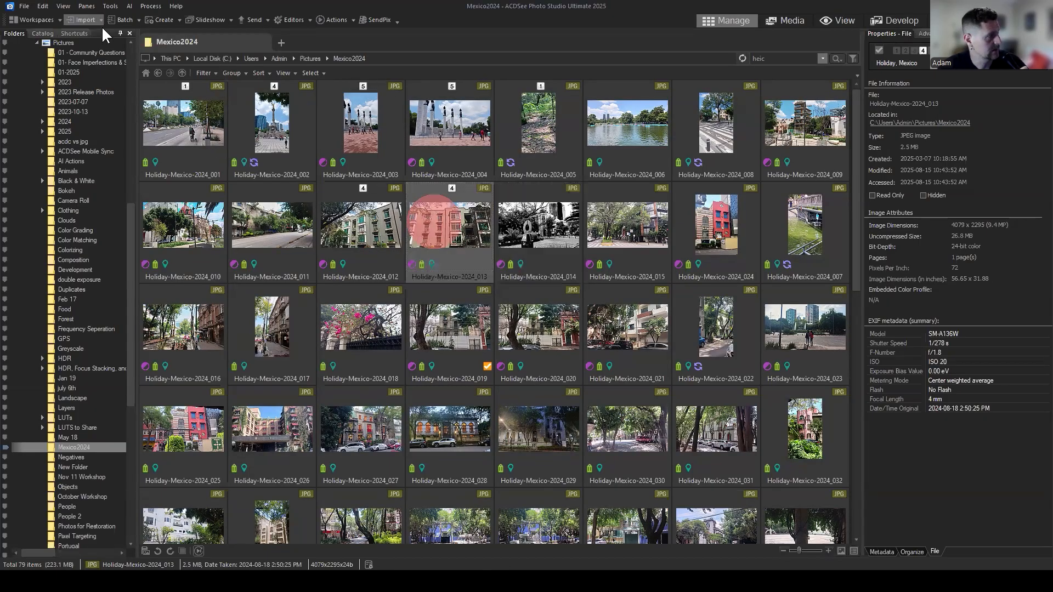
left_click(122, 20)
left_click(130, 45)
left_click_drag(525, 151, 495, 140)
mouse_move(613, 170)
left_mouse_down()
mouse_move(618, 232)
mouse_move(613, 156)
left_mouse_up()
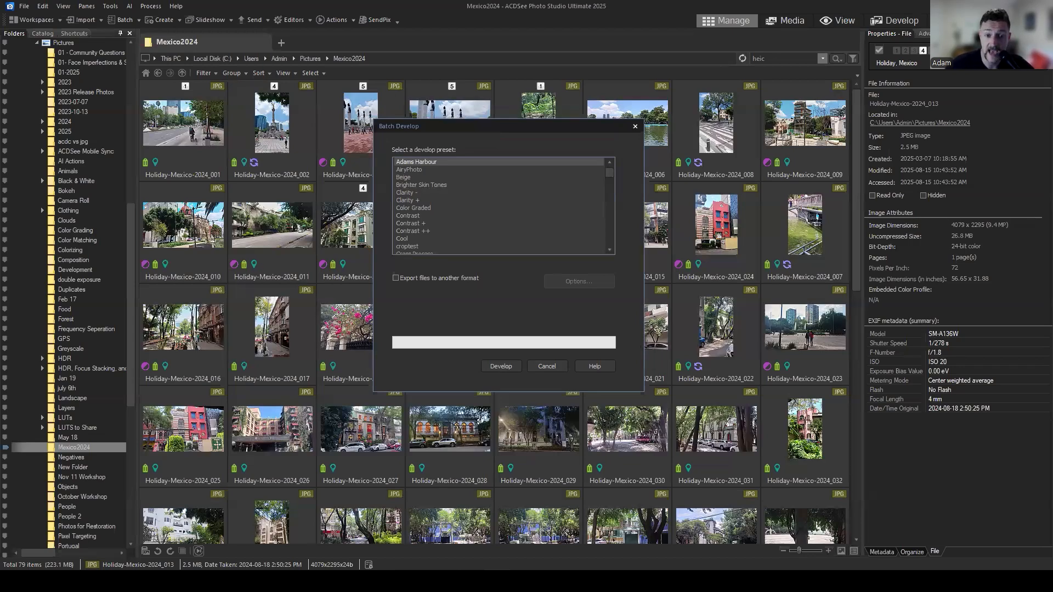
left_click(539, 369)
Select Holiday-Mexico-2024_004 and open the list of action categories.
left_click(470, 118)
left_click(334, 17)
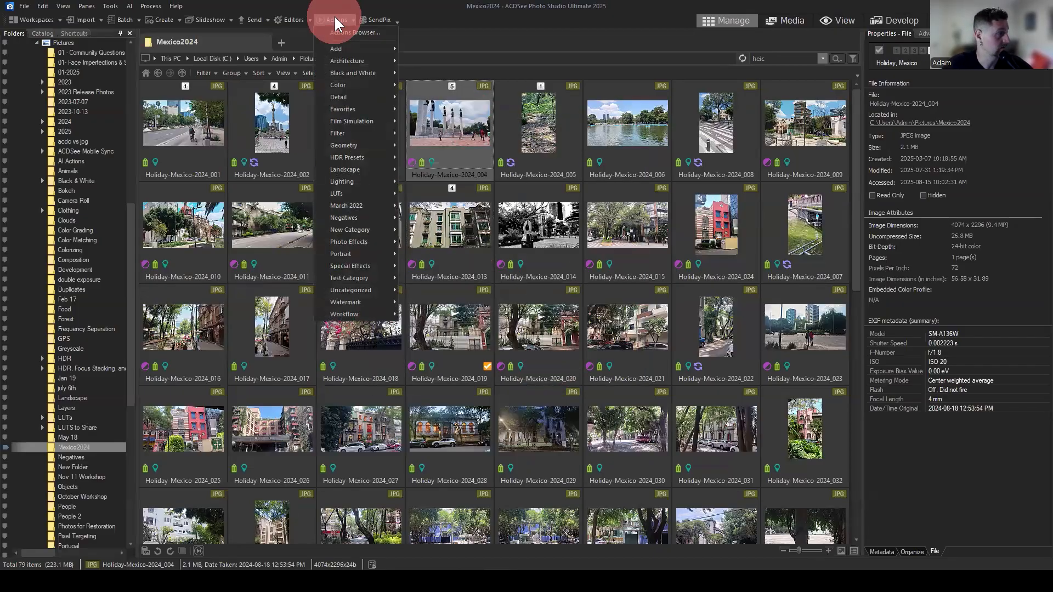